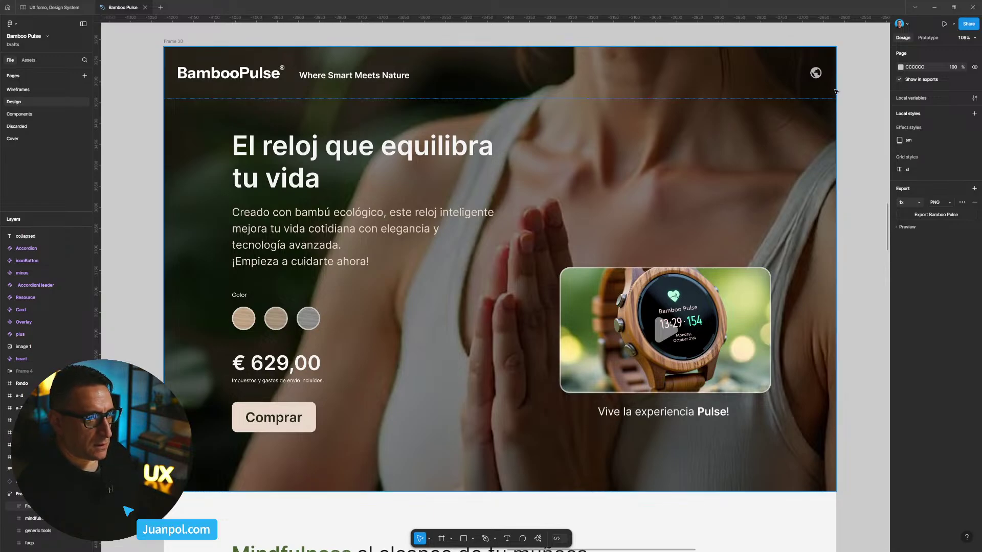
Duplicate the hero section of the landing page and place the copy on empty canvas beyond the loose cards.
scroll(835, 91, "down", 5)
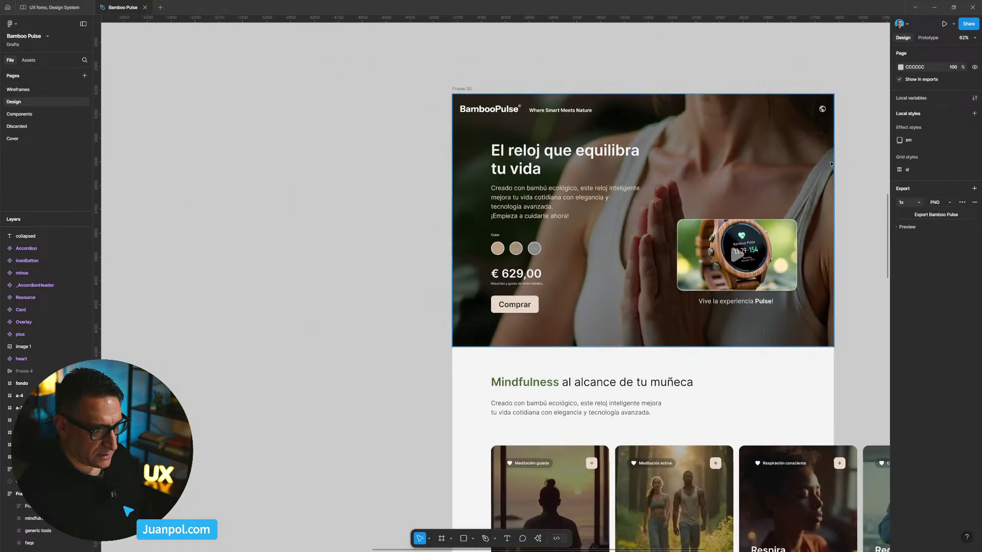
scroll(853, 191, "right", 10)
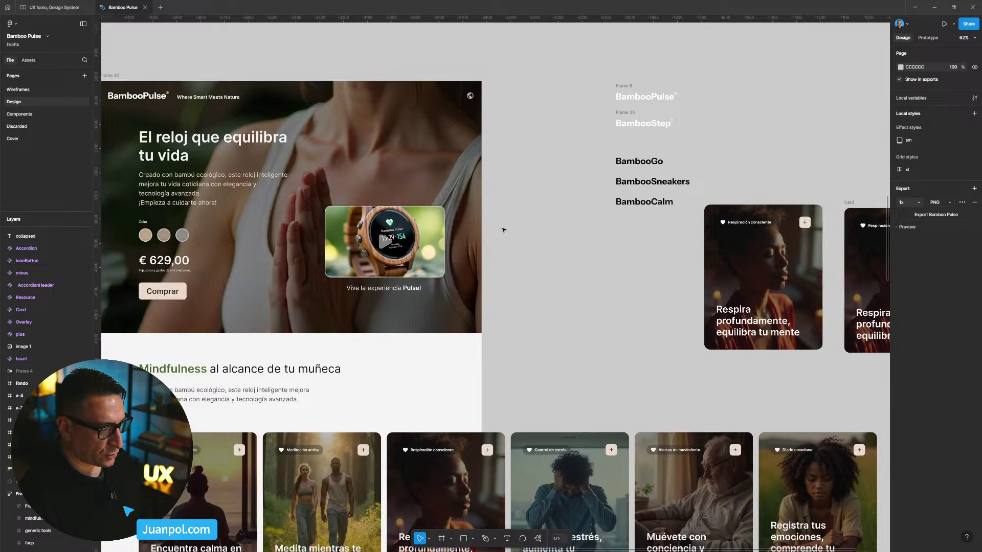
scroll(504, 230, "down", 5)
scroll(358, 220, "right", 4)
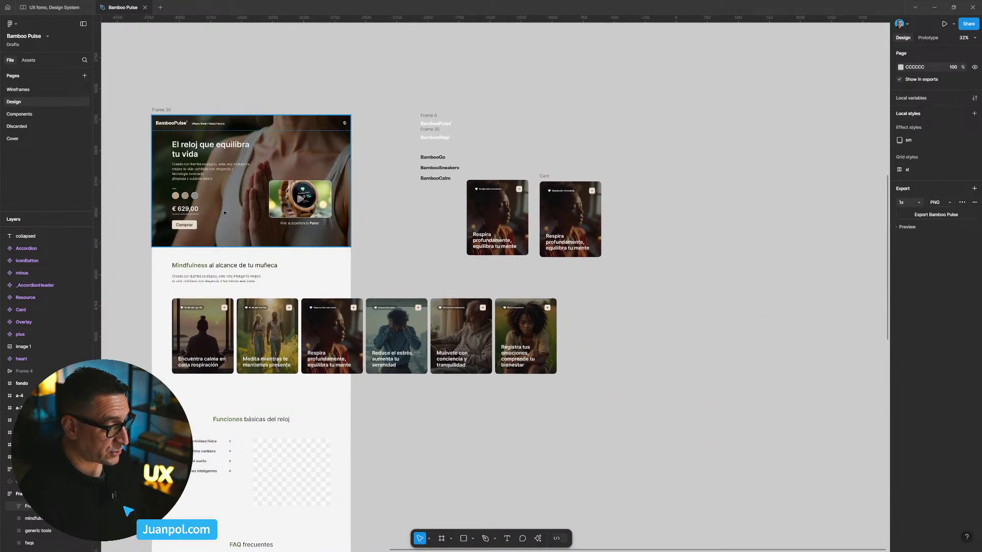
left_click_drag(225, 213, 783, 290)
scroll(640, 302, "right", 5)
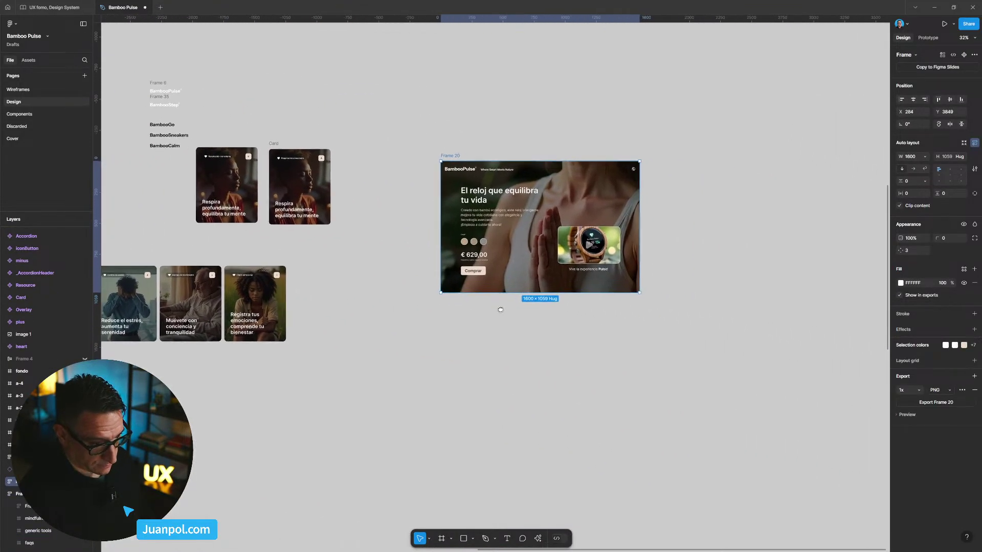
scroll(440, 123, "right", 5)
left_click_drag(303, 126, 292, 80)
Examine the layout of the copied hero section and the empty canvas beside it.
scroll(307, 82, "up", 2)
scroll(569, 192, "up", 1)
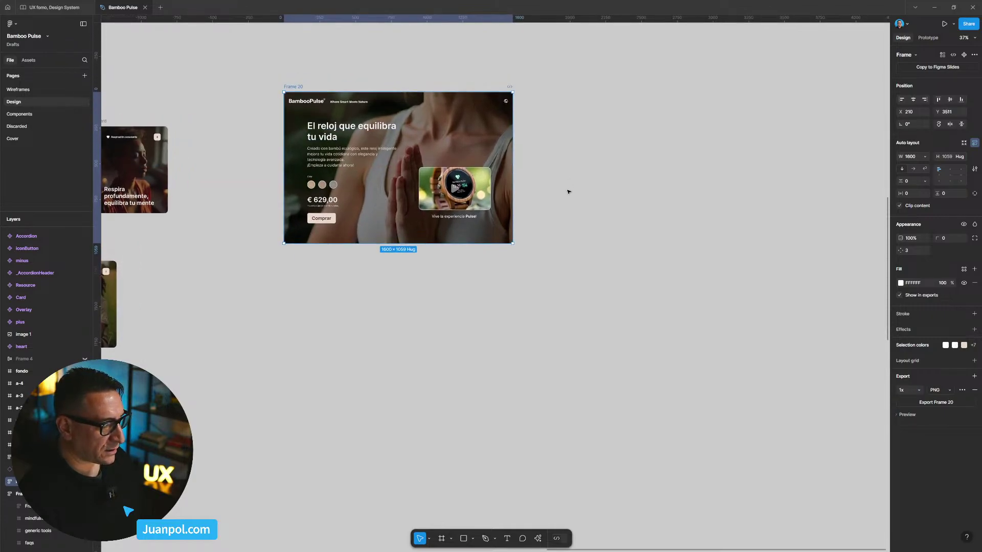
scroll(563, 197, "up", 2)
scroll(447, 199, "up", 1)
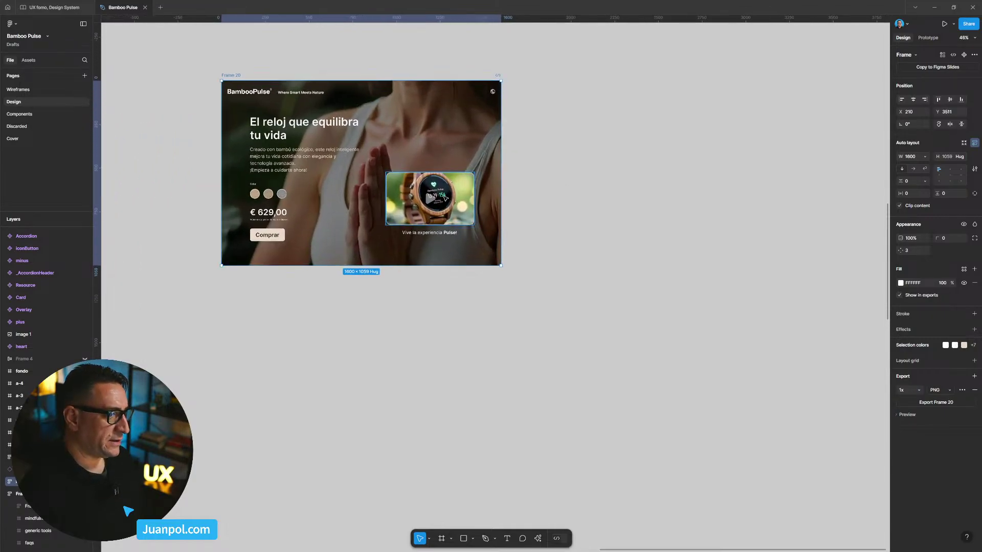
scroll(445, 198, "up", 1)
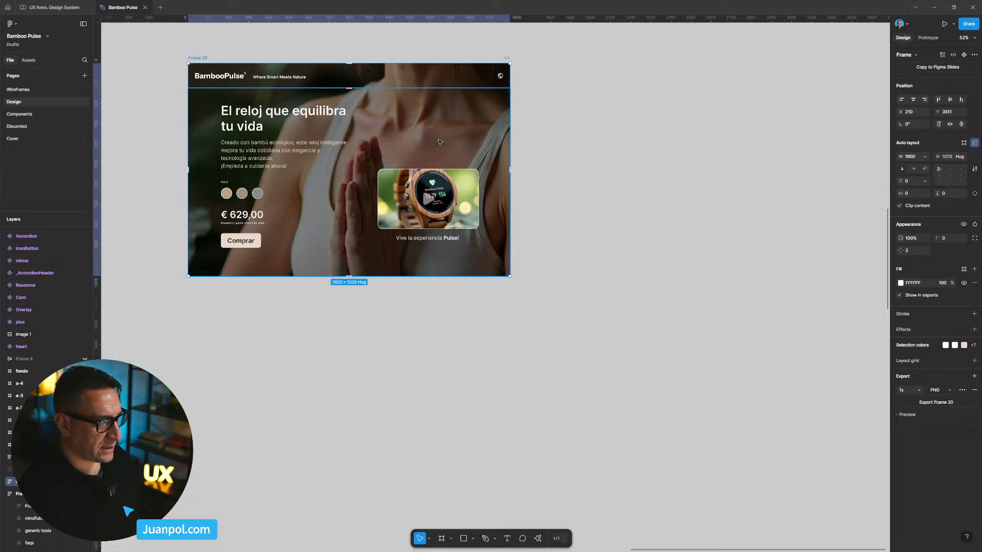
scroll(530, 154, "up", 1)
scroll(531, 153, "right", 1)
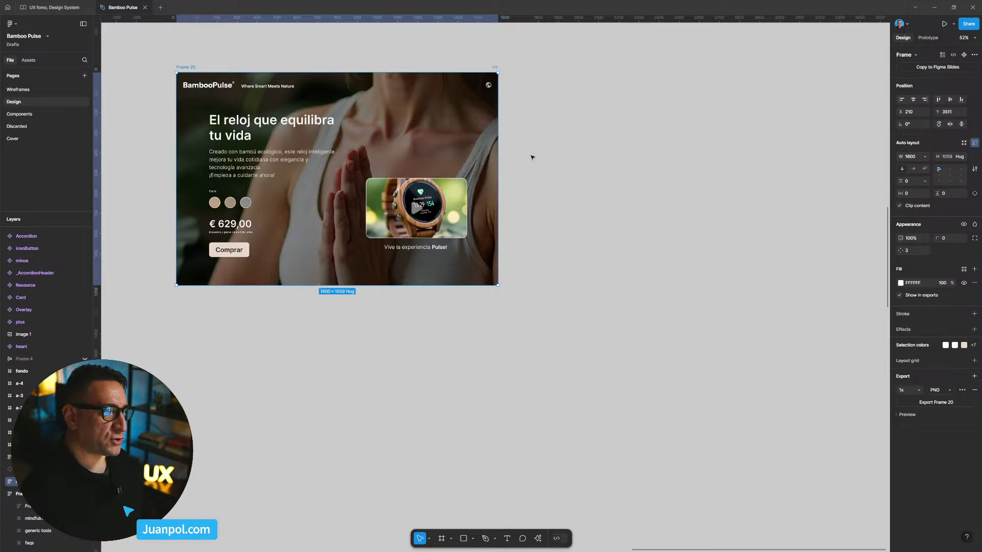
key("minus")
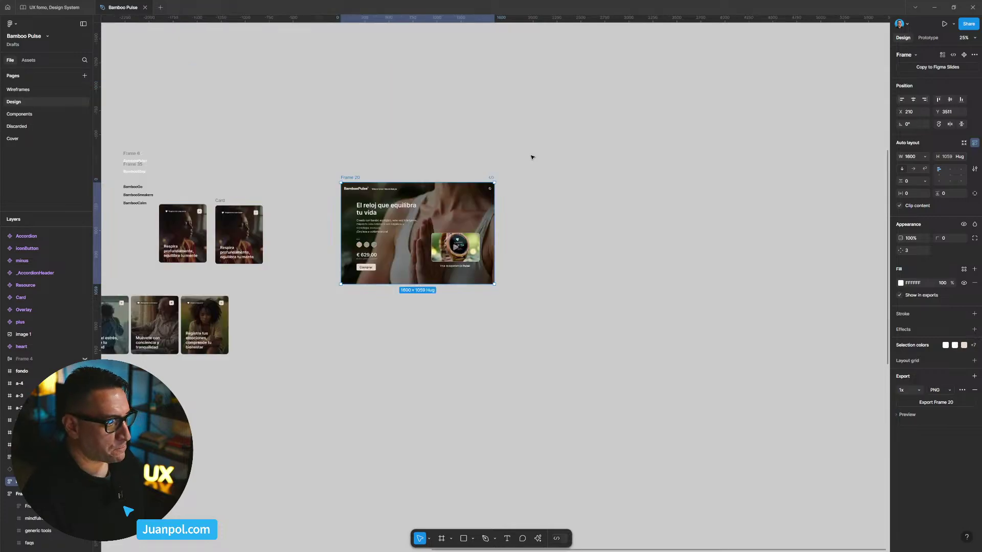
scroll(524, 230, "up", 5)
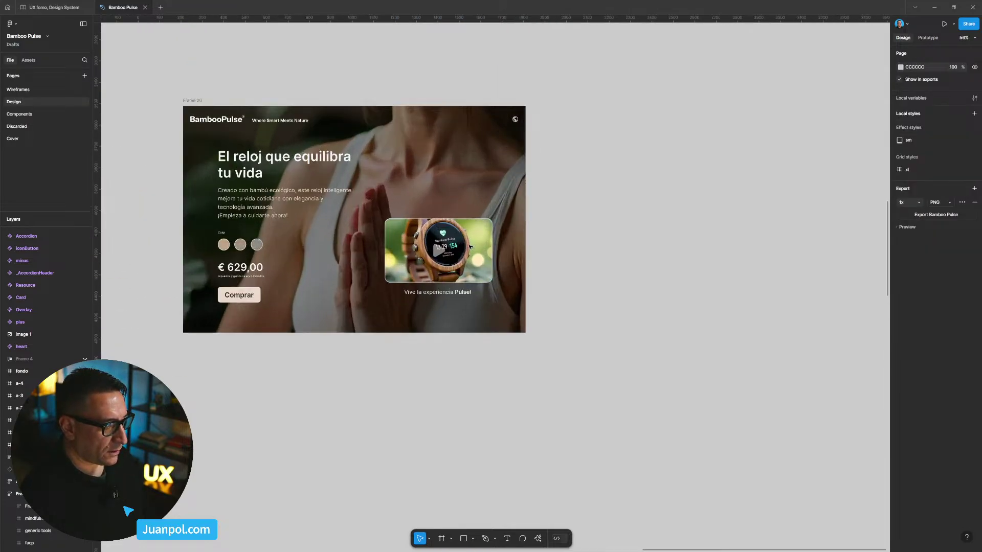
left_click_drag(572, 229, 591, 210)
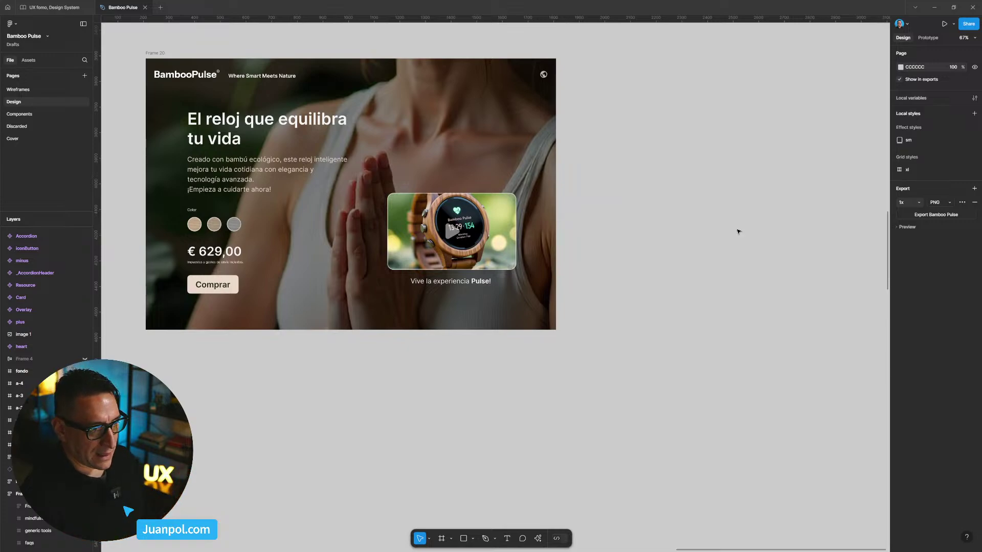
left_click_drag(752, 230, 657, 231)
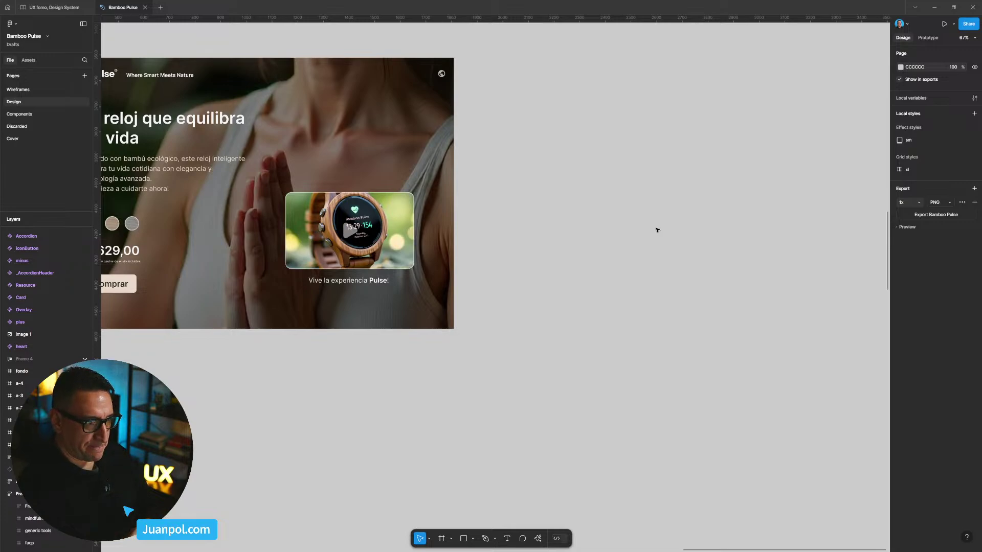
left_click_drag(657, 230, 401, 250)
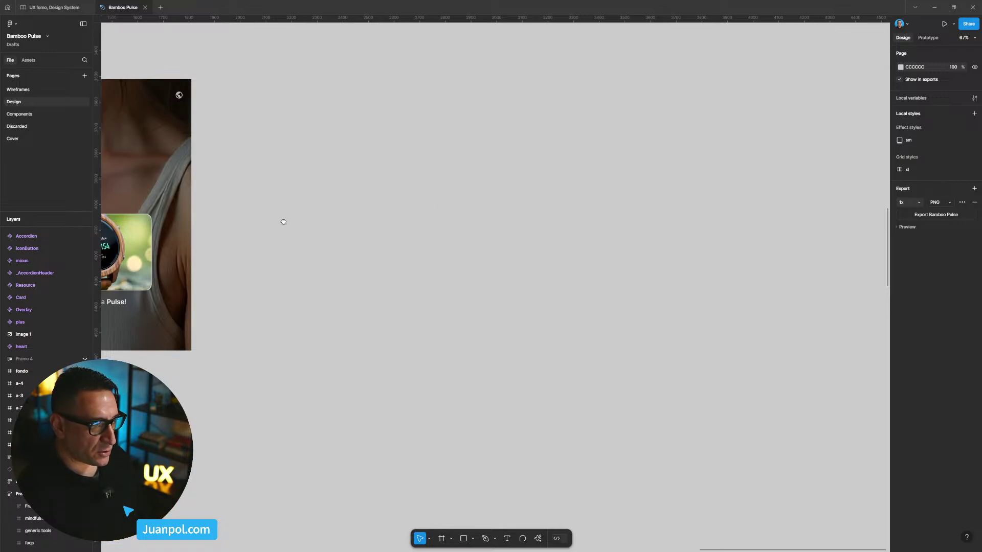
left_click_drag(281, 221, 705, 212)
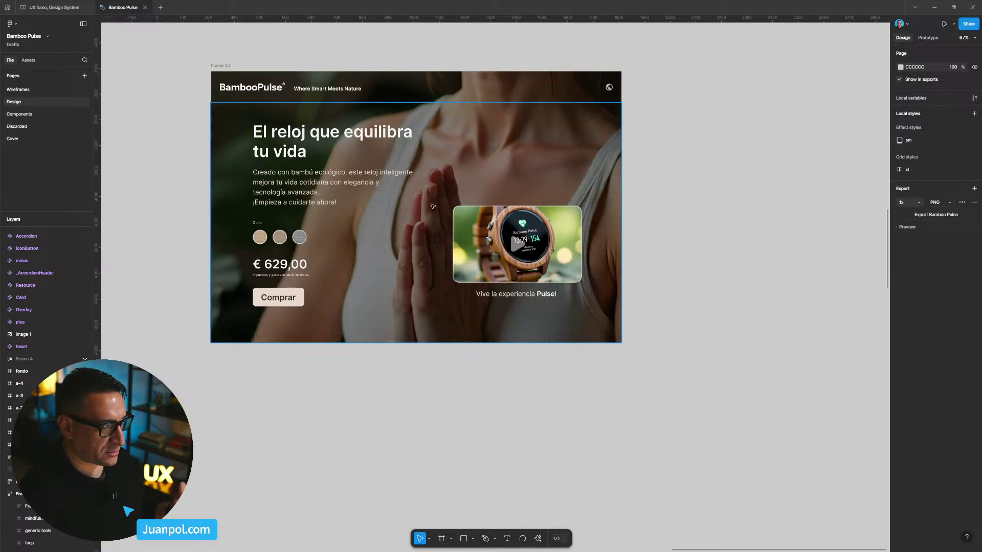
left_click_drag(732, 219, 332, 247)
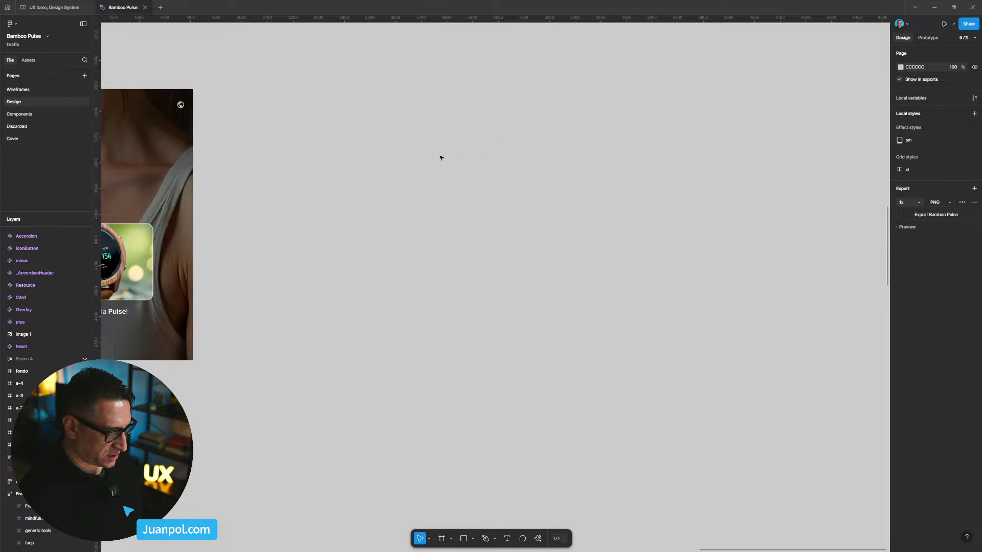
Draw an empty frame beside the copied hero section and resize it to the hero's height and a greater width.
left_click_drag(321, 165, 589, 158)
scroll(590, 158, "right", 3)
key("f")
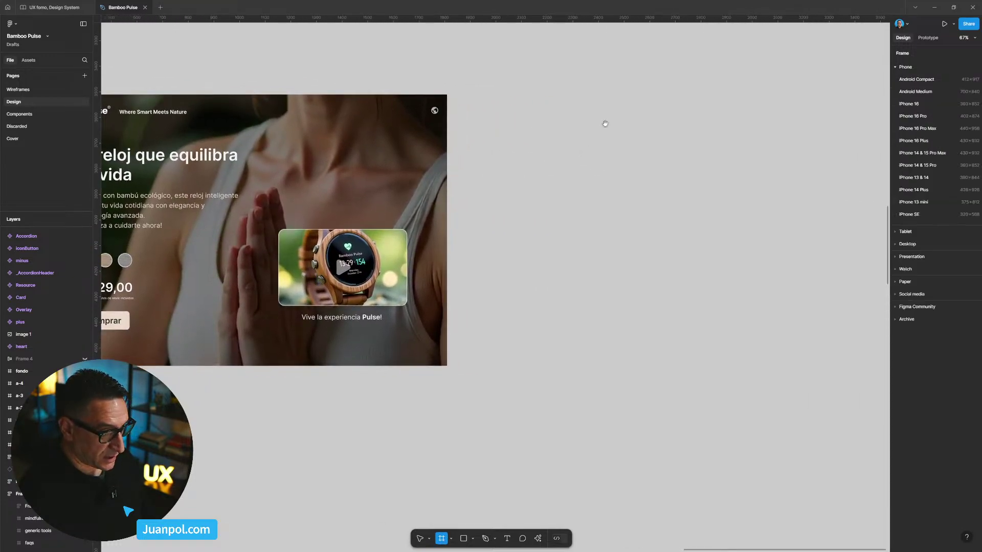
scroll(512, 112, "right", 4)
left_click_drag(423, 97, 845, 372)
scroll(486, 278, "right", 3)
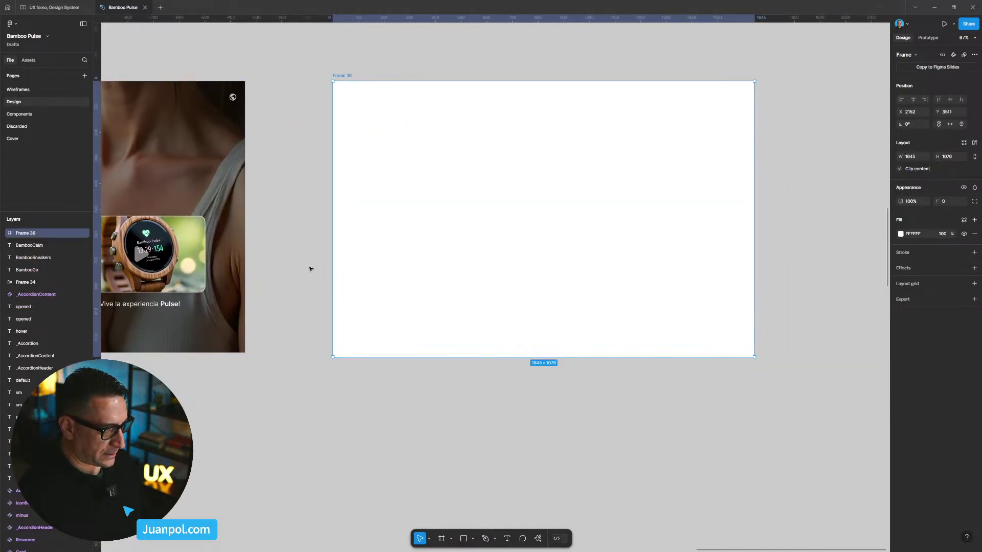
mouse_move(755, 356)
left_mouse_down()
mouse_move(809, 359)
mouse_move(752, 352)
left_mouse_up()
scroll(746, 409, "right", 2)
left_click(760, 416)
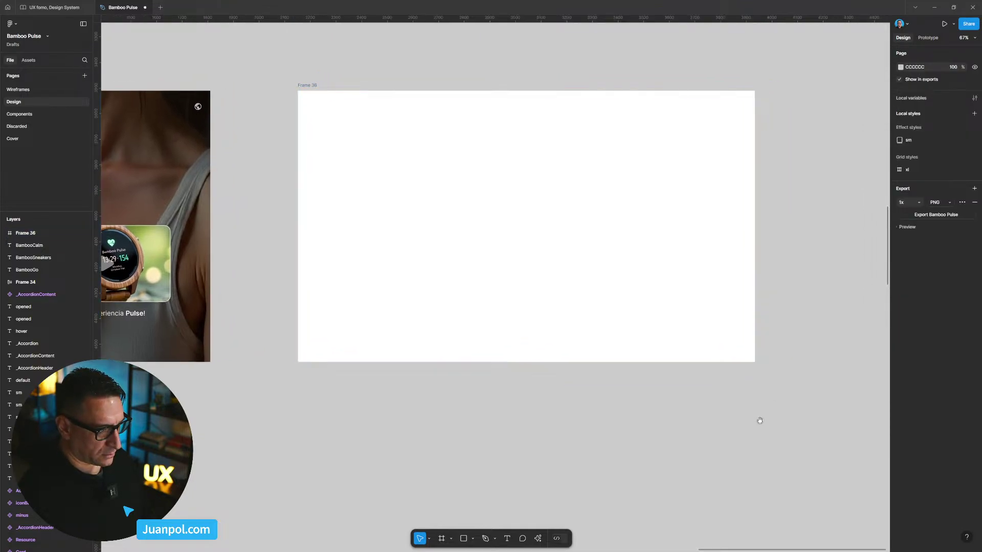
Add the placeholder text "dfsgdsfgsdf" on the canvas below the blank frame.
scroll(750, 412, "down", 1)
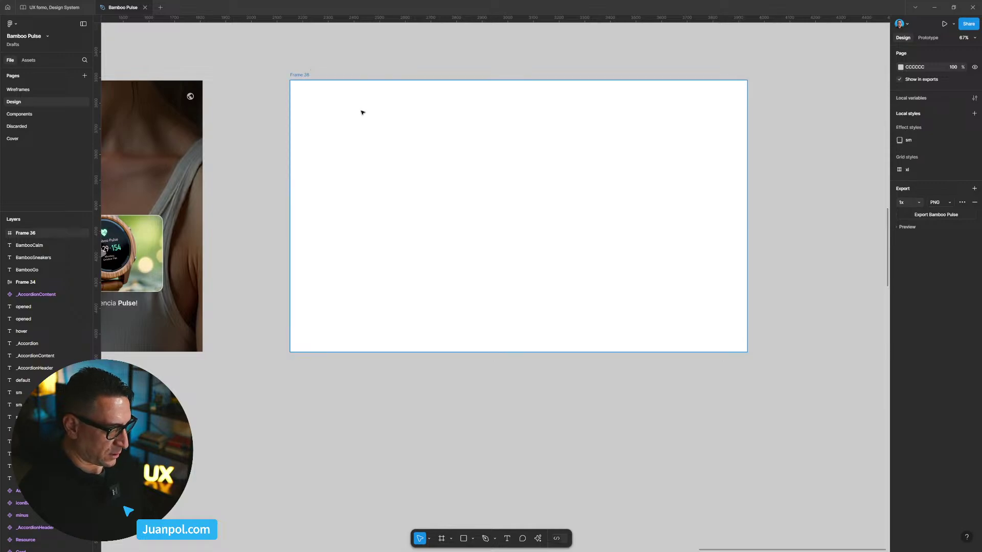
left_click_drag(325, 67, 331, 68)
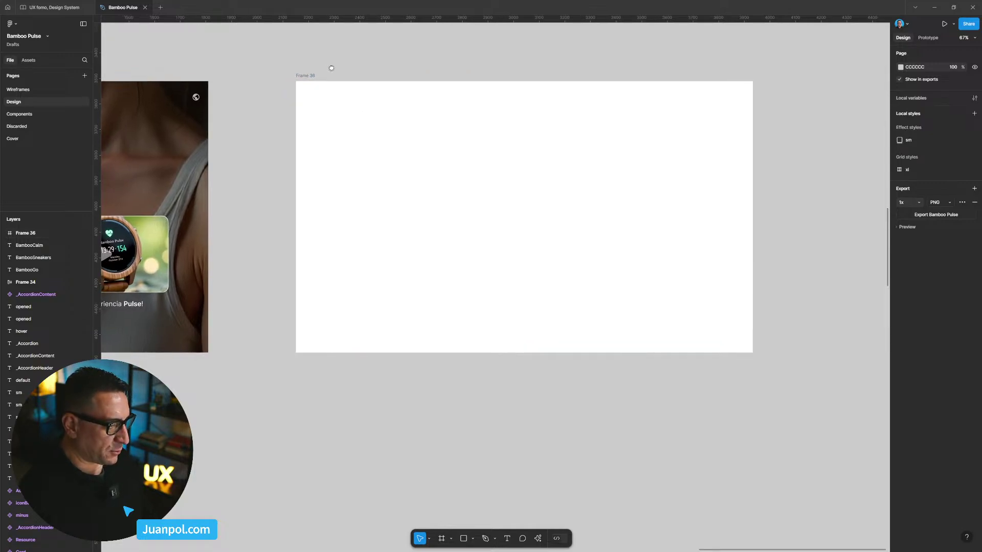
left_click_drag(244, 254, 390, 254)
scroll(368, 259, "right", 2)
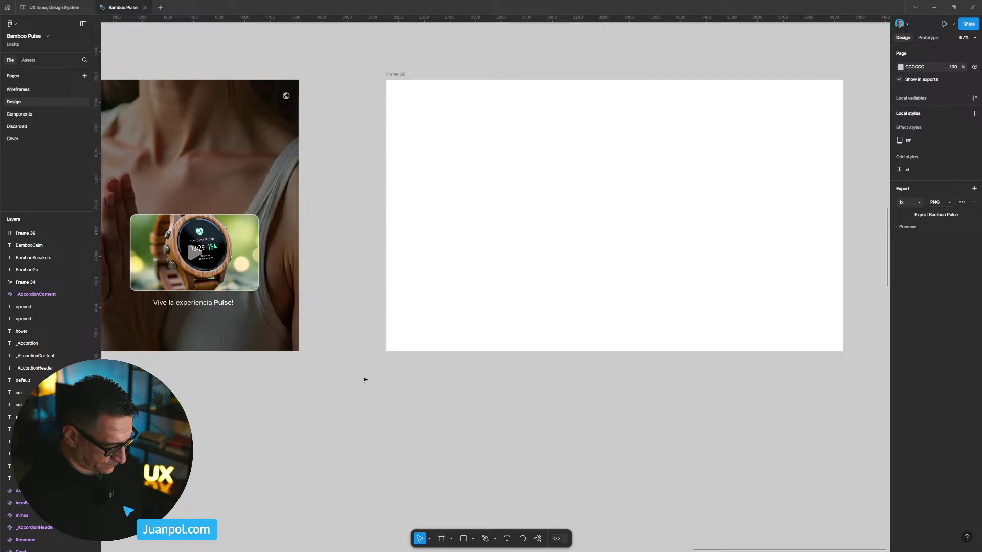
key("t")
left_click(403, 406)
type("dfsgdsfgsdf")
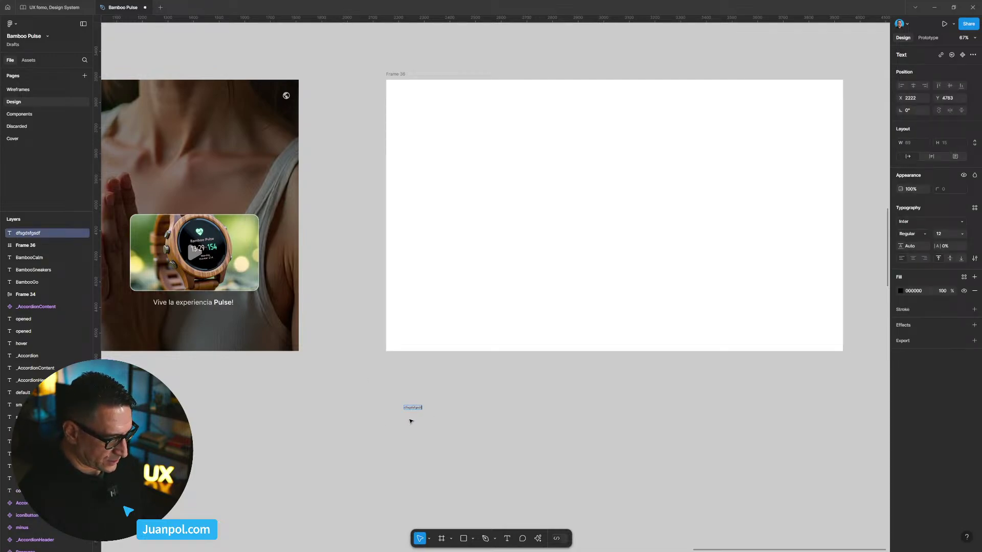
Set the placeholder text's font size to 56.
scroll(411, 421, "up", 5)
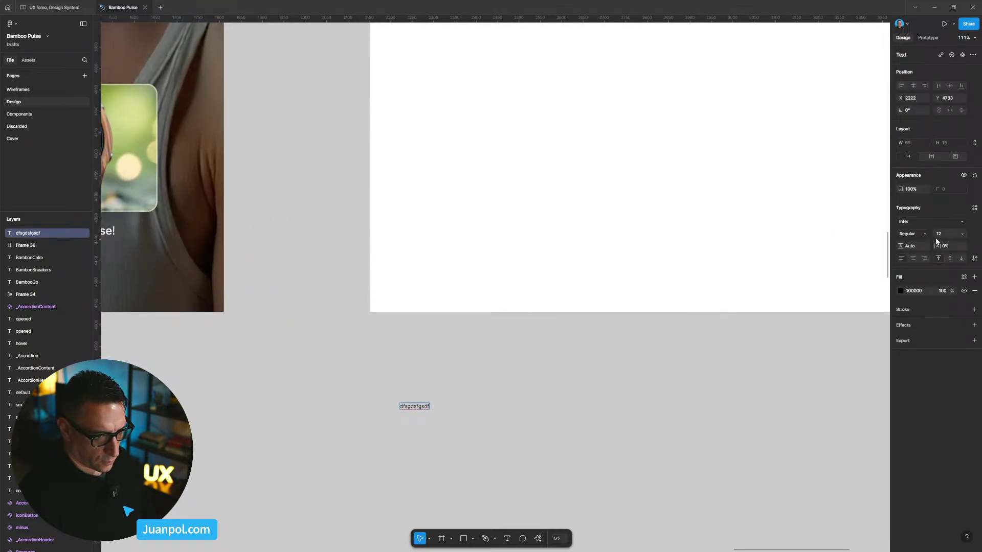
key("Escape")
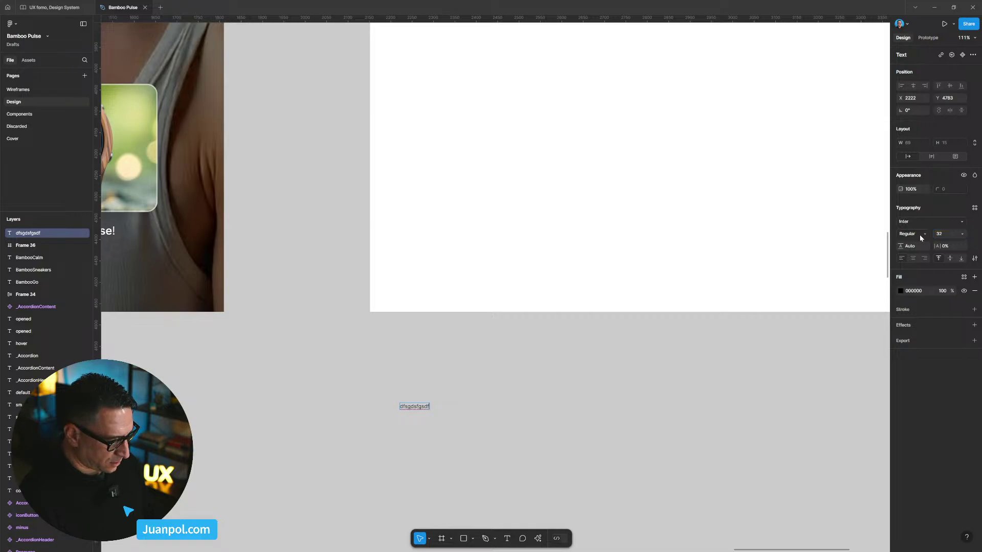
key("Escape")
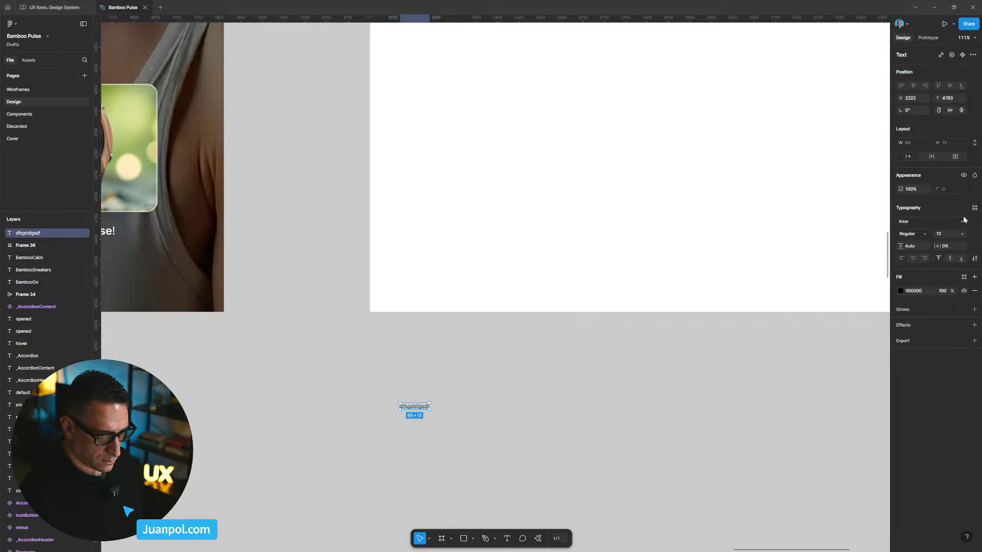
type("56")
key("Return")
scroll(532, 333, "down", 3)
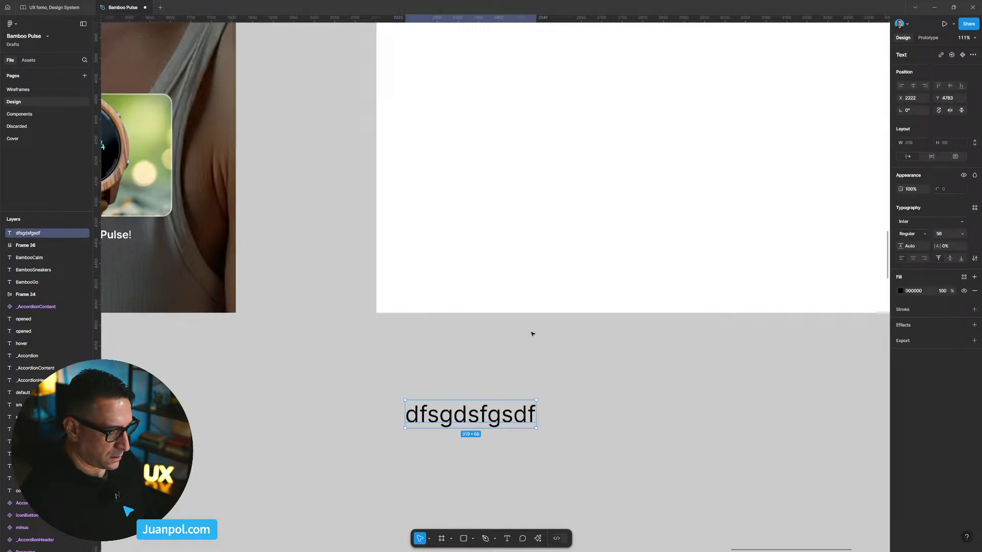
Scale the placeholder text down proportionally to a font size of about 35.
left_click_drag(471, 405, 469, 403)
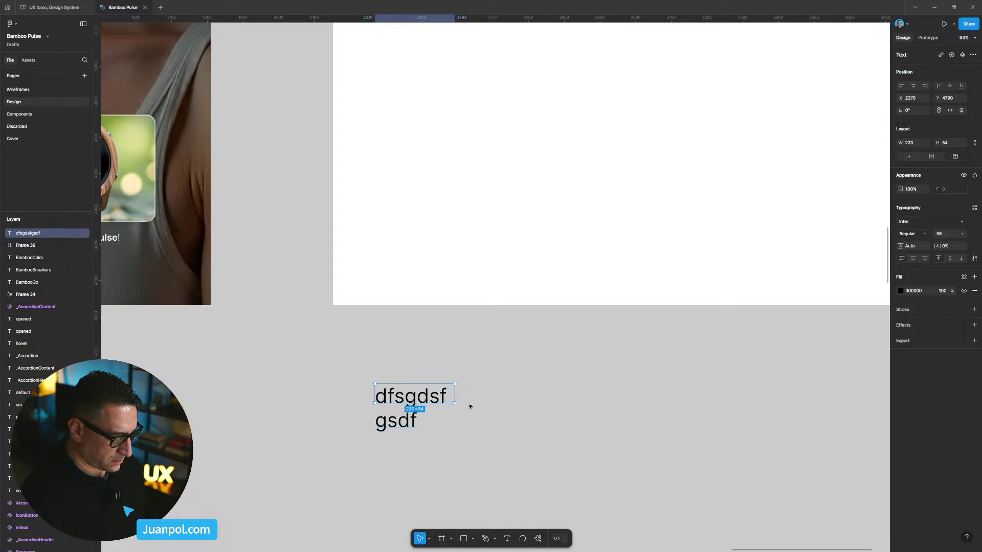
key("ctrl+z")
key("k")
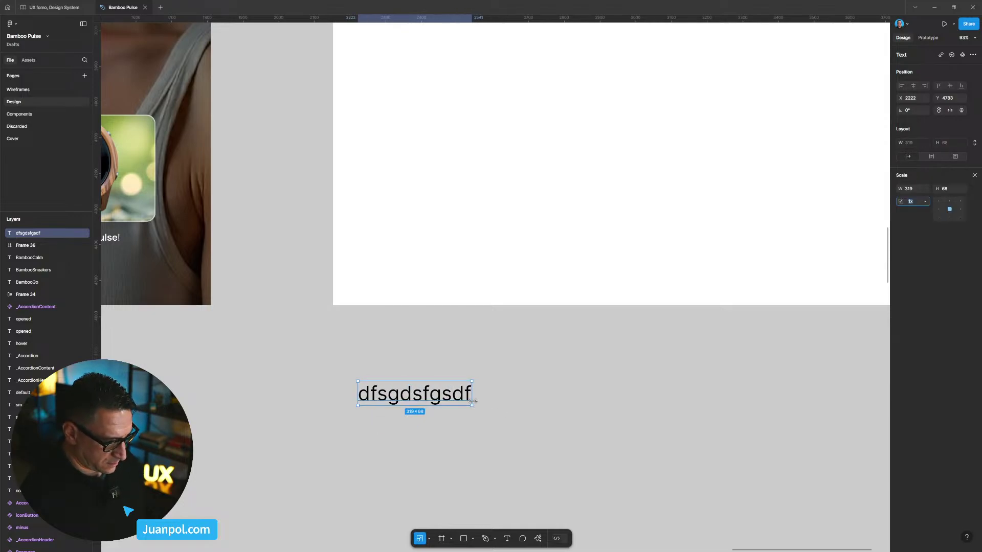
left_click_drag(472, 406, 430, 395)
Replace the placeholder text with "Bamboo Pulse".
double_click(389, 392)
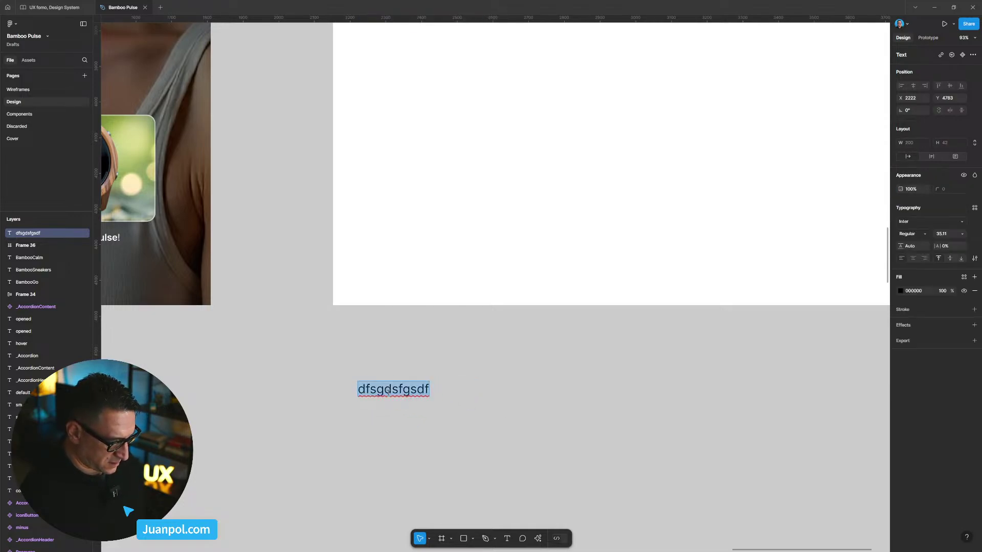
type("Bamboo P")
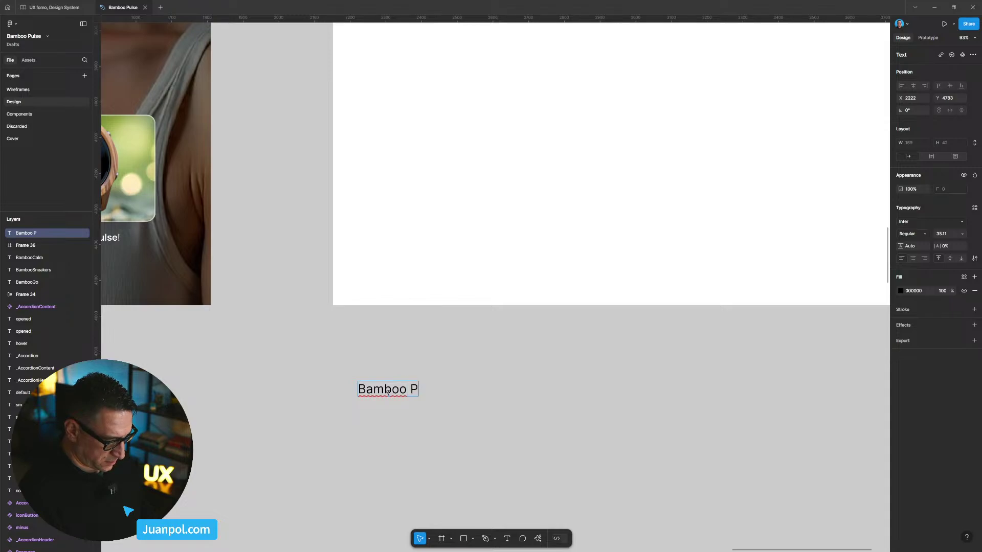
type("ulse")
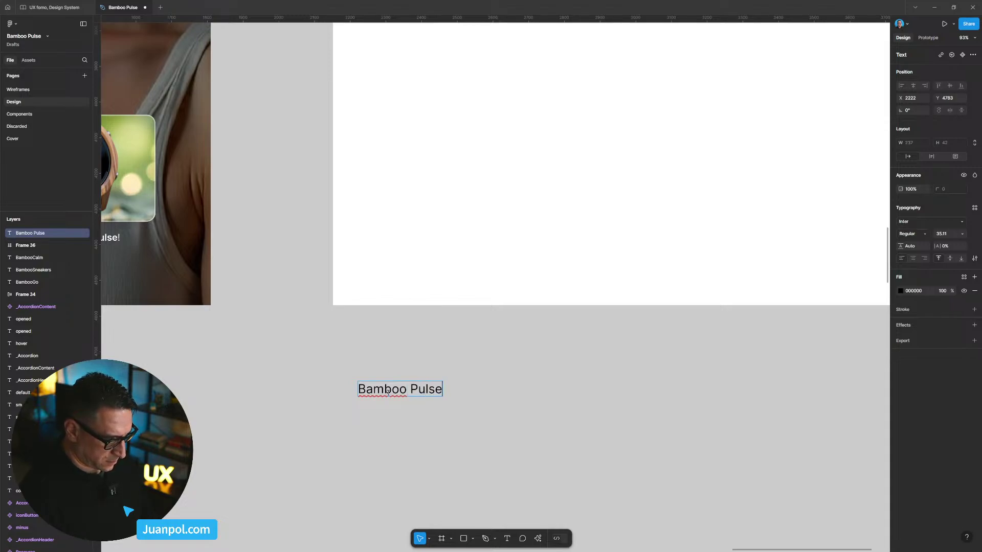
left_click(559, 366)
Move the "Bamboo Pulse" text into the blank frame's upper-left corner, at about X 41, Y 37.
scroll(592, 384, "down", 3)
left_click_drag(593, 383, 552, 397)
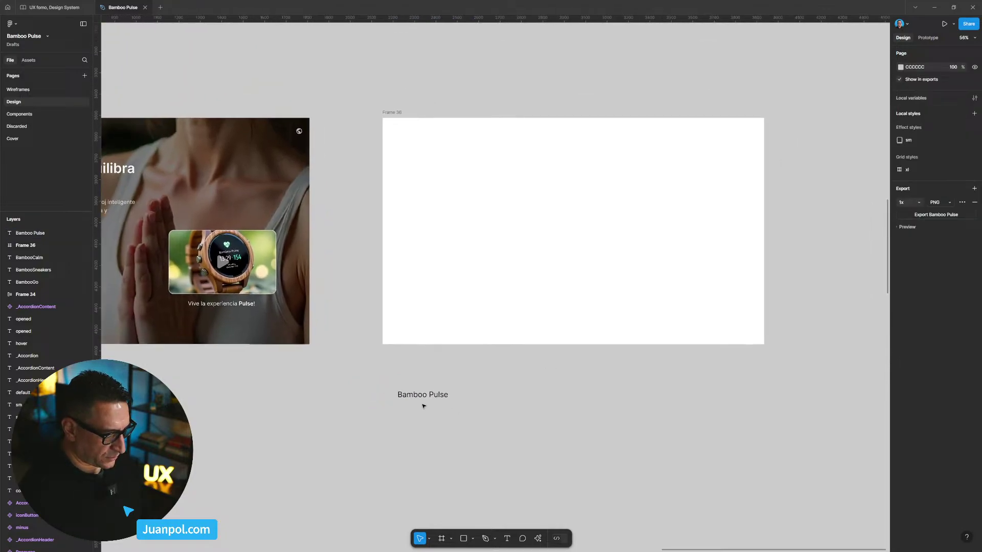
left_click_drag(424, 399, 417, 134)
Duplicate the "Bamboo Pulse" text along the same line within the frame, placing the copy at about X 378.
scroll(328, 247, "down", 2)
scroll(329, 247, "left", 3)
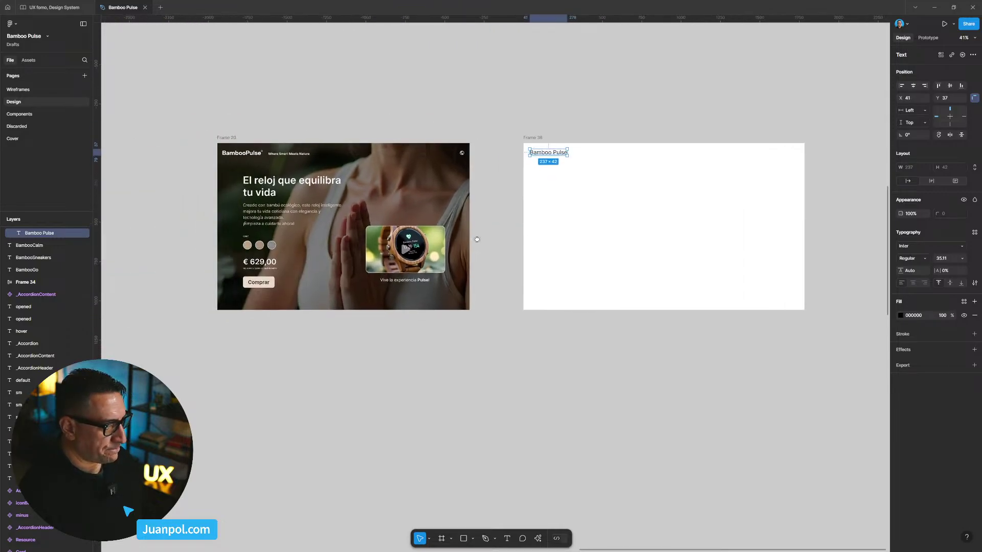
scroll(442, 184, "up", 3)
scroll(398, 159, "right", 3)
left_click_drag(353, 145, 449, 145, "alt")
Set the duplicated "Bamboo Pulse" text's font size to 24 and move it closer to the original, at about X 317, Y 50.
left_click(956, 259)
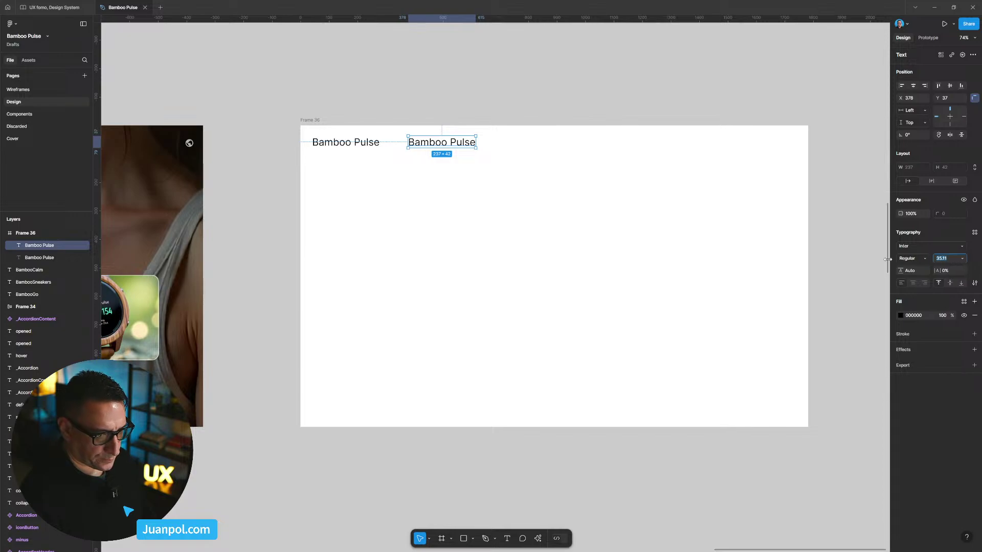
type("1")
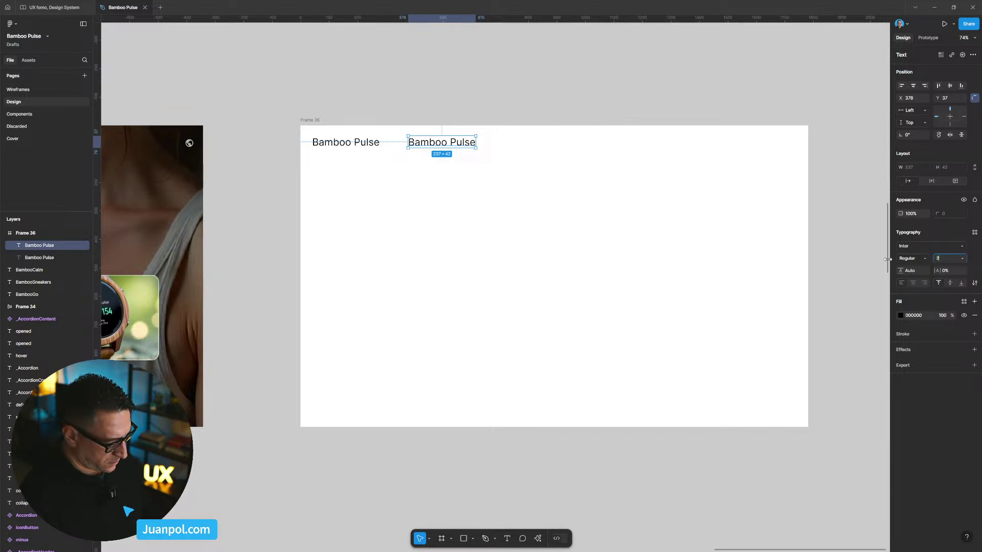
type("4")
key("Return")
left_click_drag(422, 140, 407, 145)
Replace the smaller text with the tagline "Where Smart Meets Nature", copied as plain text from the finished design.
scroll(538, 102, "up", 5)
scroll(538, 102, "left", 5)
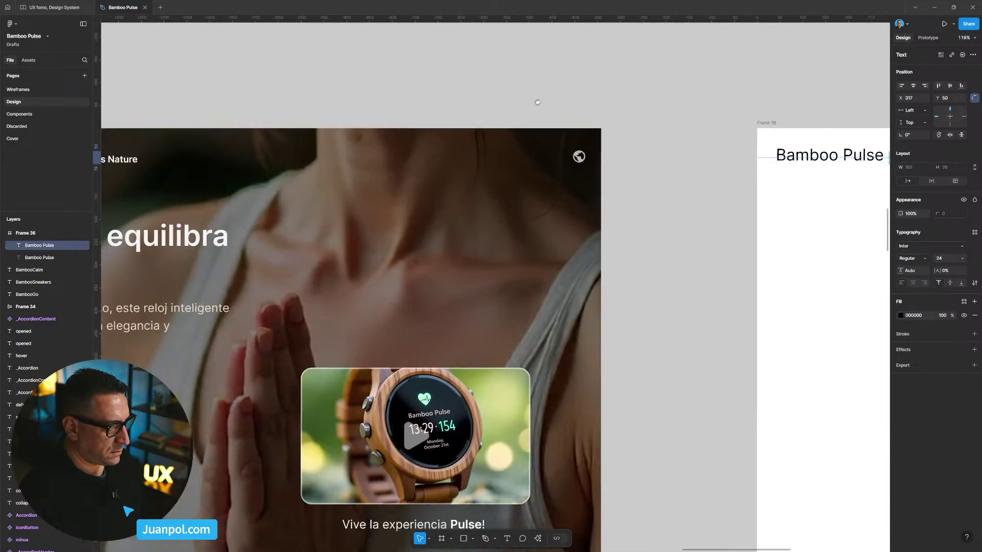
scroll(538, 103, "left", 5)
scroll(256, 169, "down", 1)
right_click(270, 162)
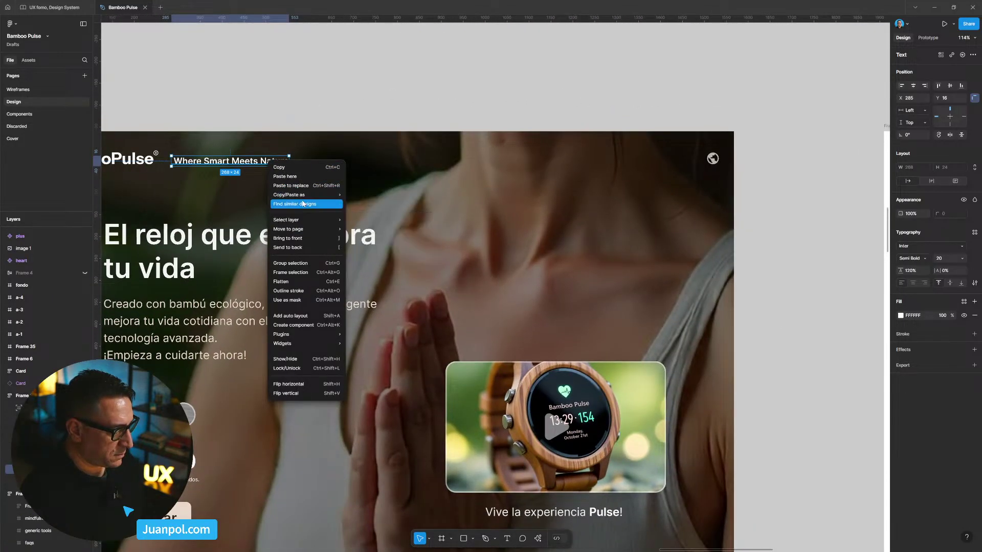
mouse_move(305, 195)
left_click(389, 197)
left_click(774, 97)
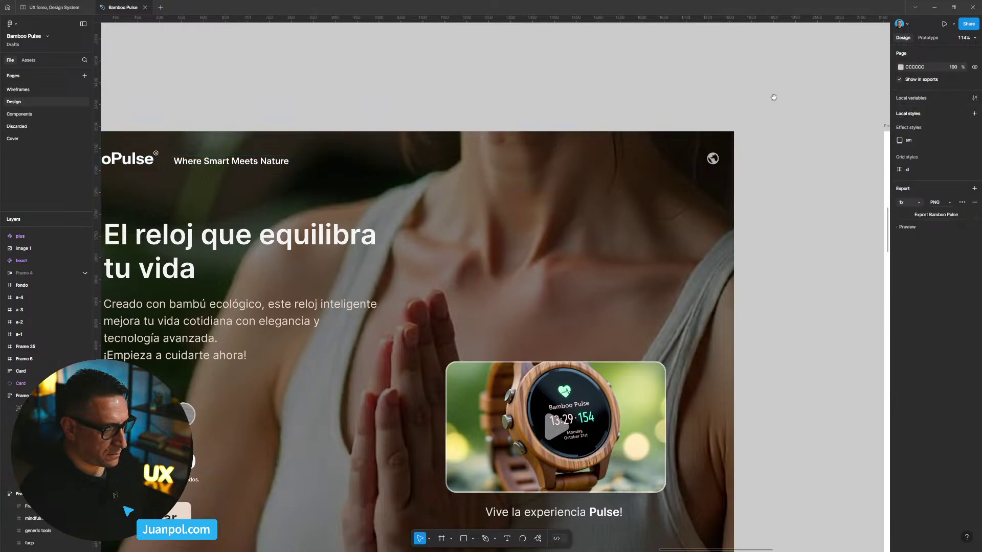
scroll(774, 97, "right", 10)
double_click(455, 154)
type("Where Smart Meets Nature")
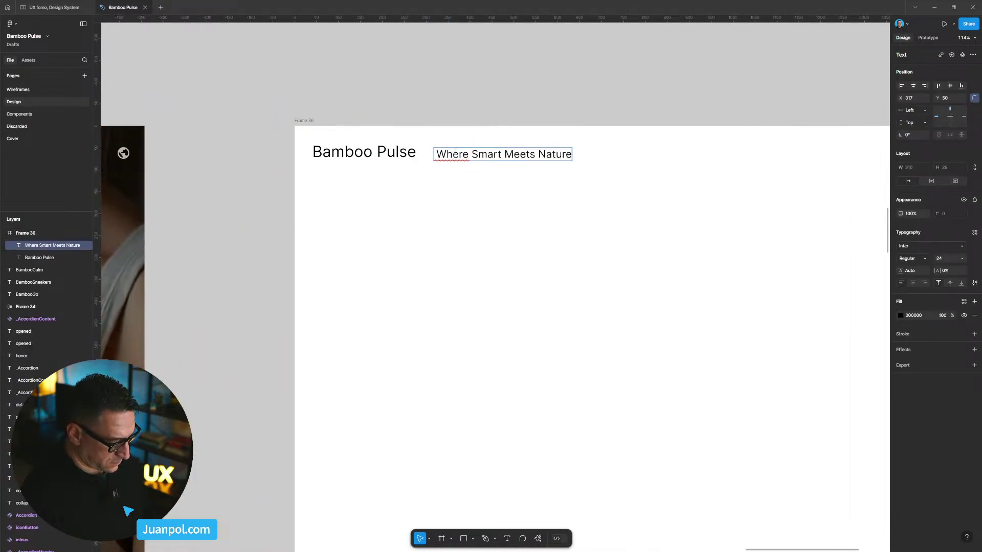
Nudge the tagline into line with the "Bamboo Pulse" text, at about X 311, Y 48.
left_click(425, 111)
left_click(501, 153)
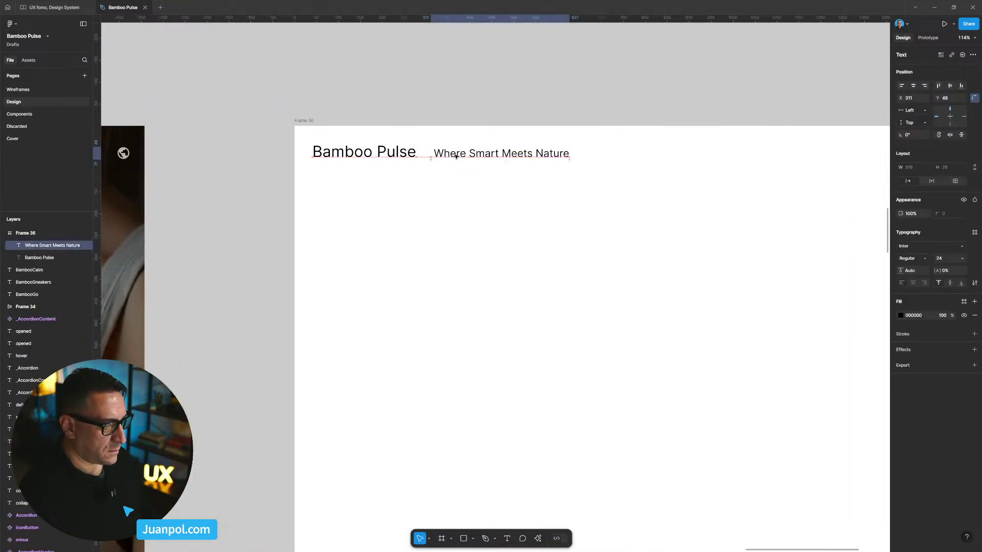
left_click(566, 83)
Compare the finished hero, including the globe icon in its header, with the new frame.
scroll(511, 71, "right", 3)
scroll(458, 149, "down", 5)
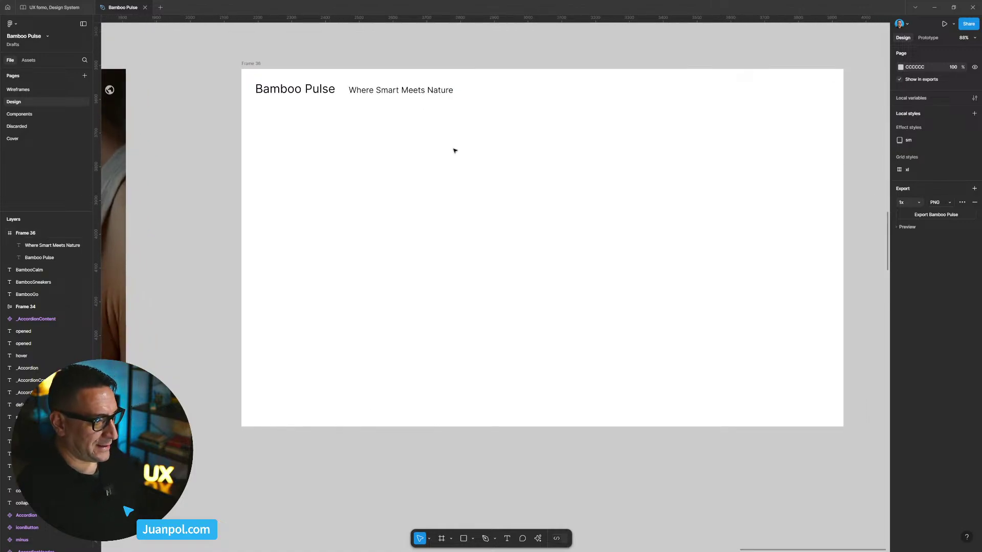
scroll(489, 158, "right", 2)
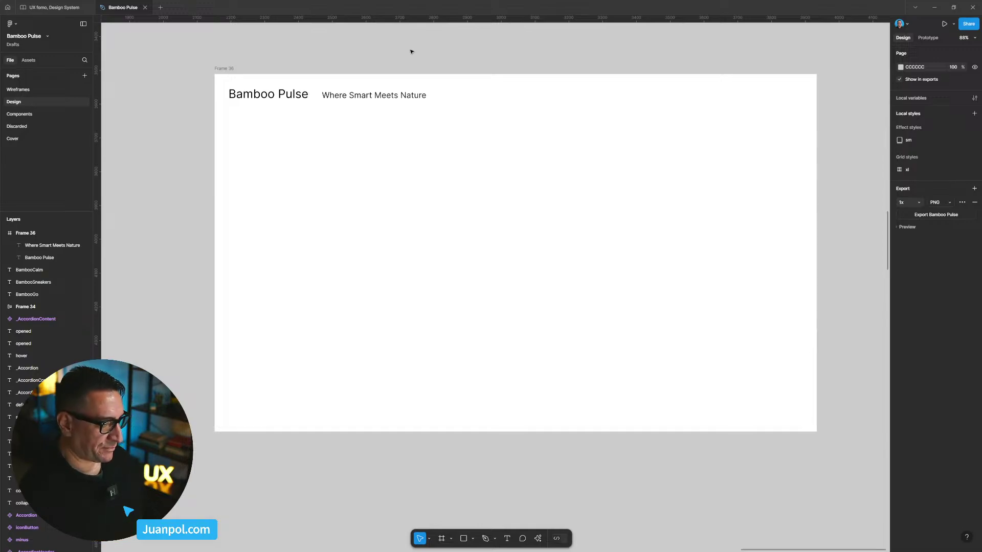
scroll(412, 52, "down", 1)
scroll(509, 59, "left", 10)
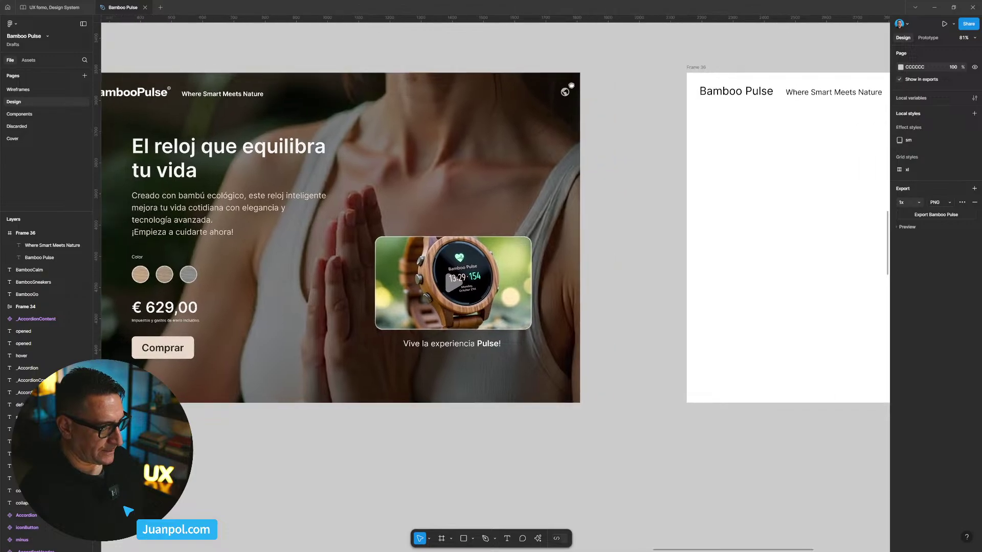
scroll(571, 85, "right", 10)
scroll(429, 97, "left", 13)
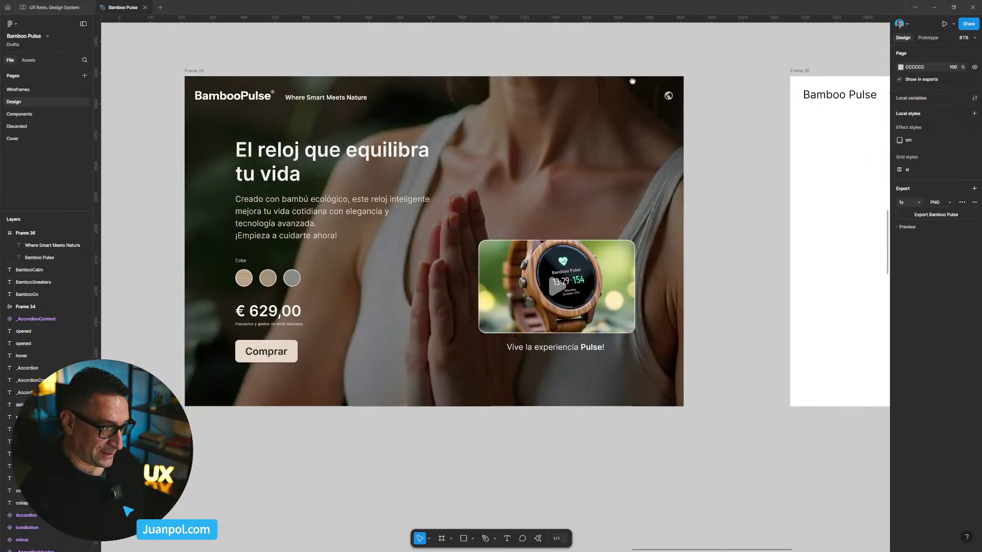
scroll(633, 82, "left", 2)
left_click_drag(632, 81, 540, 77)
scroll(540, 78, "right", 5)
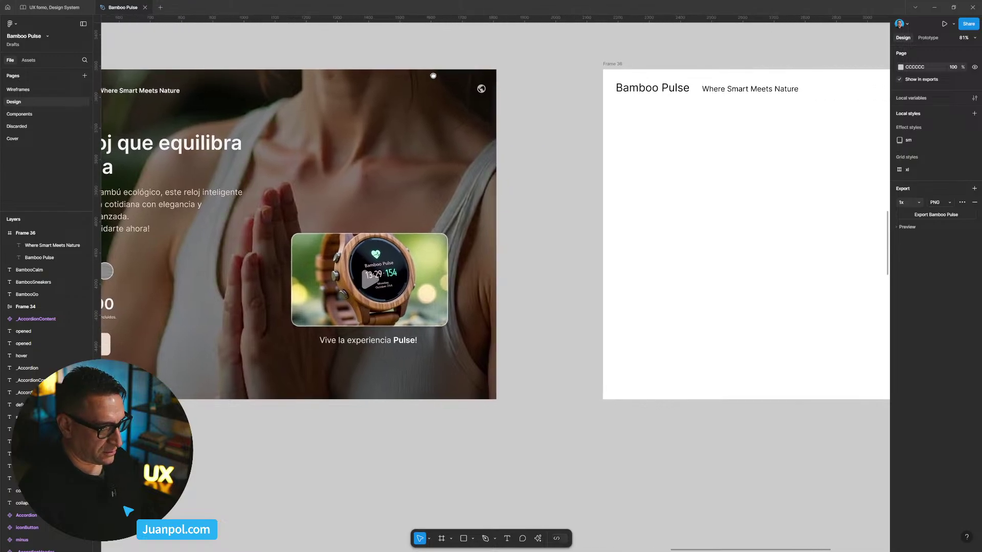
scroll(588, 87, "left", 3)
scroll(631, 97, "right", 4)
Duplicate the "Bamboo Pulse" text to about X 159, Y 257 and replace its content with the finished design's headline, "El reloj que equilibra tu vida".
left_click_drag(640, 92, 677, 161)
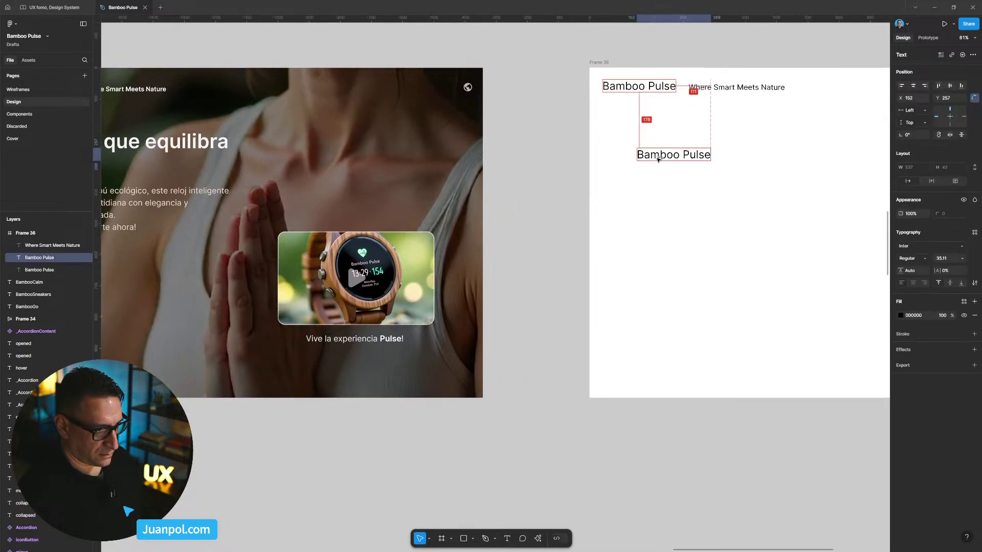
left_click_drag(570, 142, 385, 146)
scroll(385, 145, "left", 6)
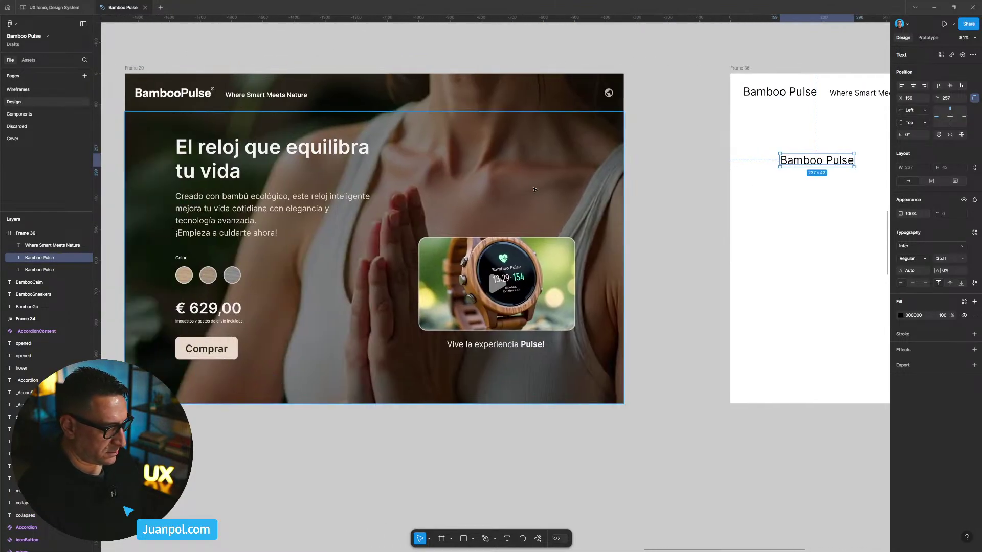
left_click(207, 165)
right_click(207, 164)
mouse_move(246, 197)
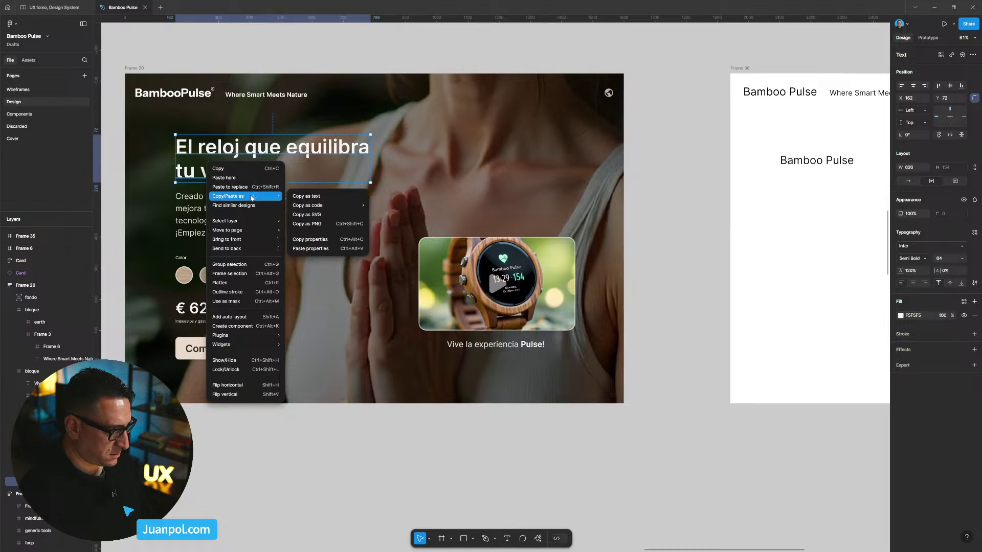
left_click(306, 197)
left_click(647, 164)
scroll(508, 177, "right", 6)
double_click(509, 176)
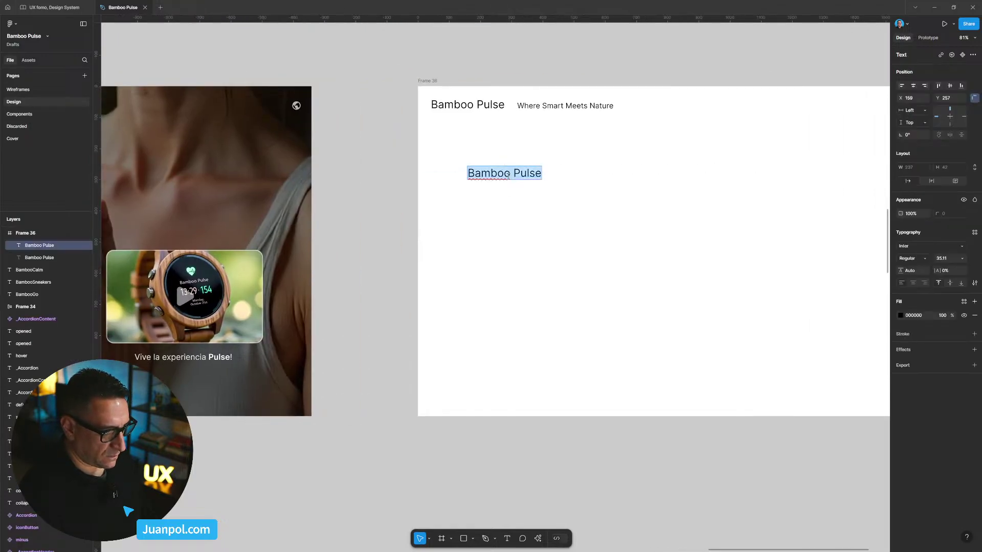
key("ctrl+v")
key("Escape")
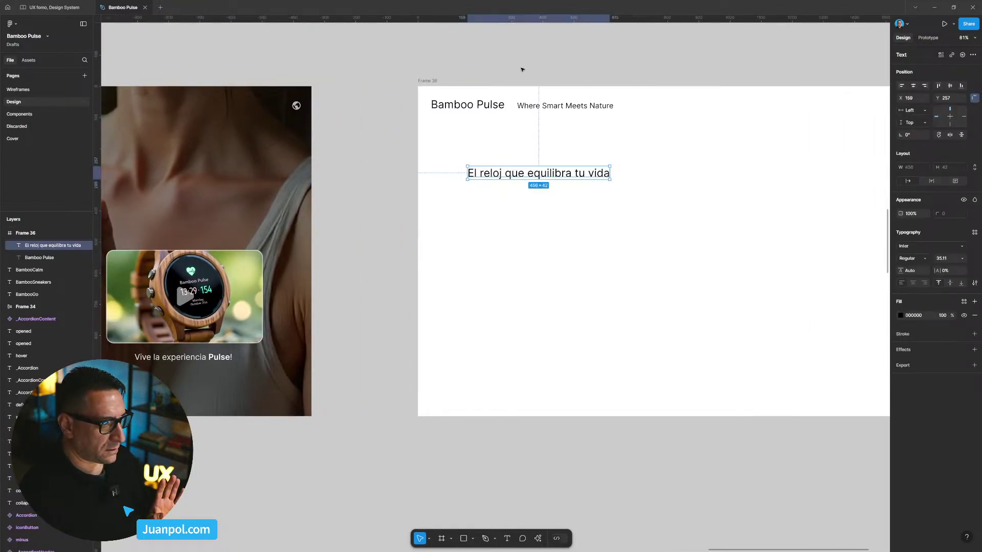
left_click(600, 81)
Set the headline's font size to 56.
scroll(600, 82, "right", 2)
left_click(465, 164)
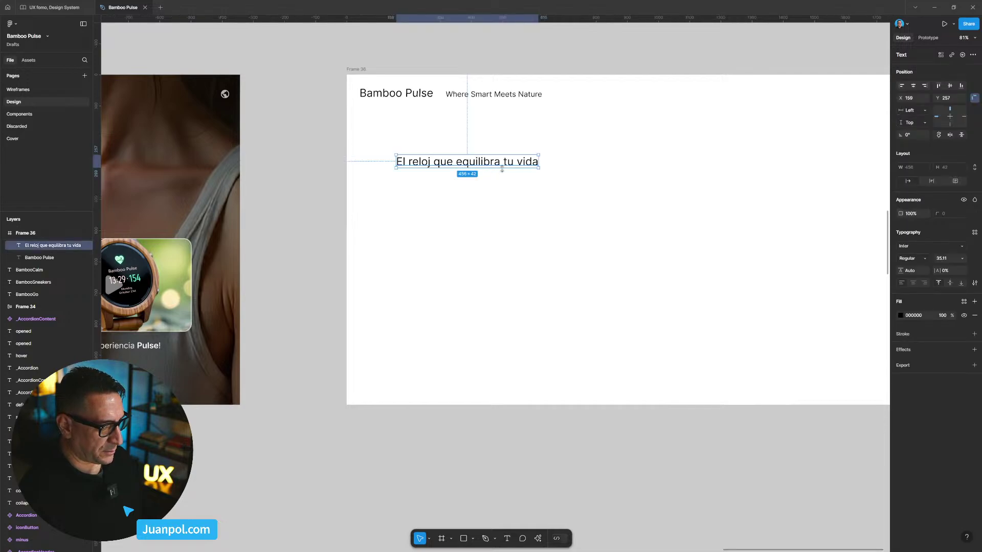
left_click(948, 259)
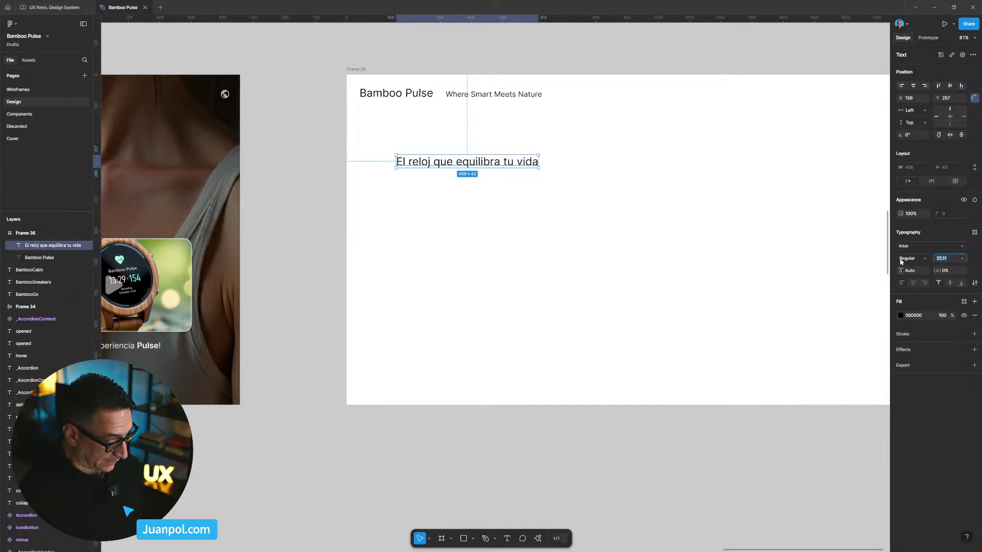
type("56")
key("Return")
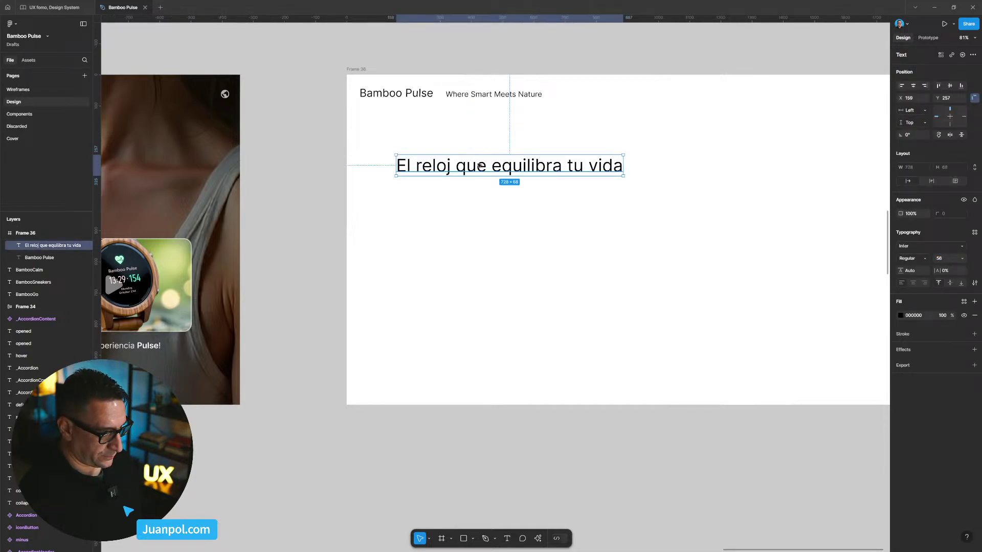
Narrow the headline's text box to about 590 so it wraps onto two lines, and position it at about X 174, Y 205.
left_click_drag(481, 171, 490, 159)
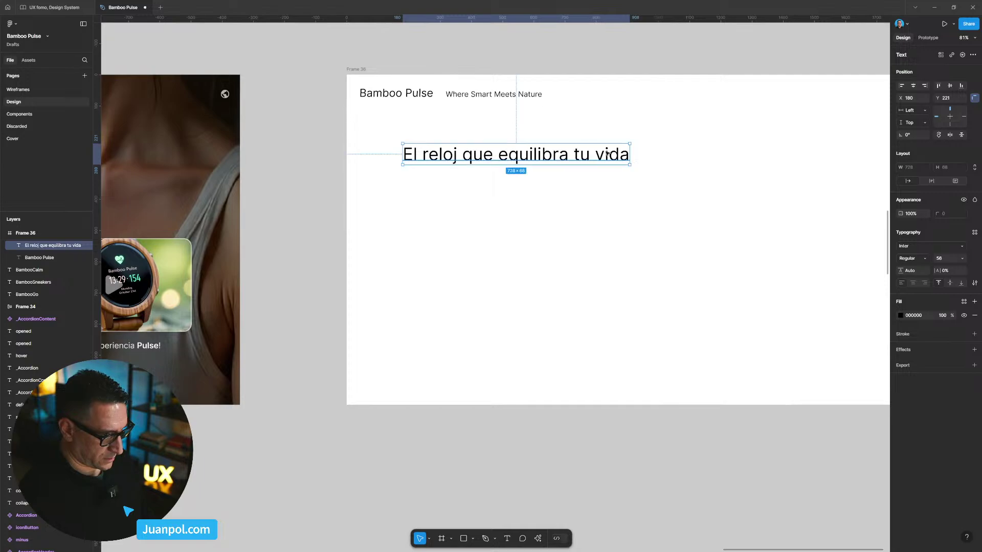
left_click_drag(631, 155, 587, 154)
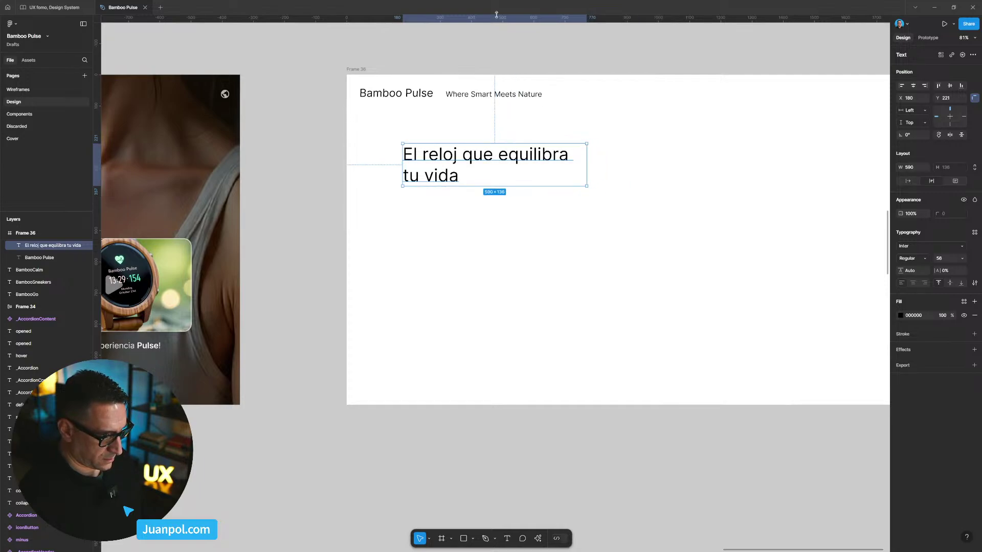
scroll(485, 53, "down", 2)
scroll(460, 92, "right", 2)
left_click_drag(422, 139, 420, 134)
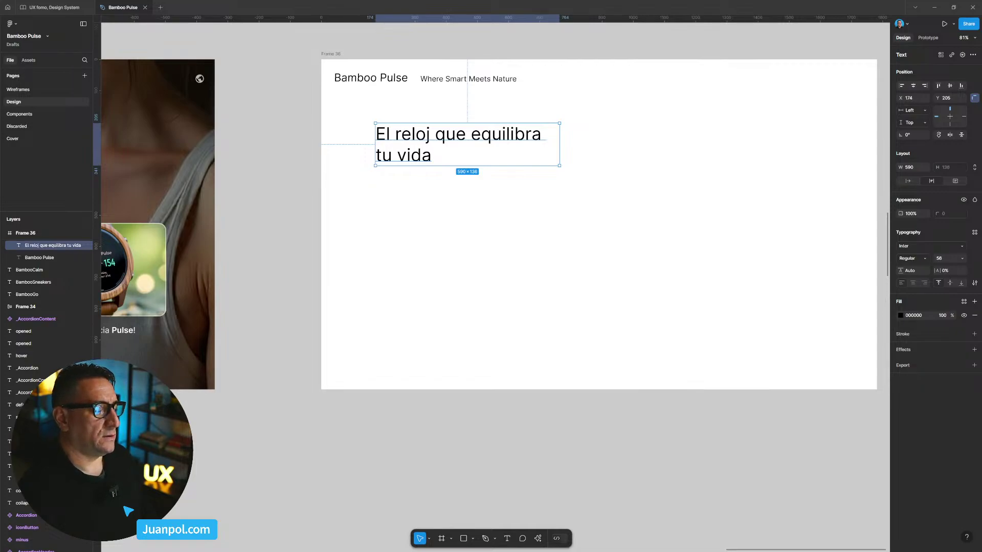
Duplicate the tagline below the headline at about X 174, Y 366 and replace it with the description paragraph copied as text from the finished design.
left_click(446, 80)
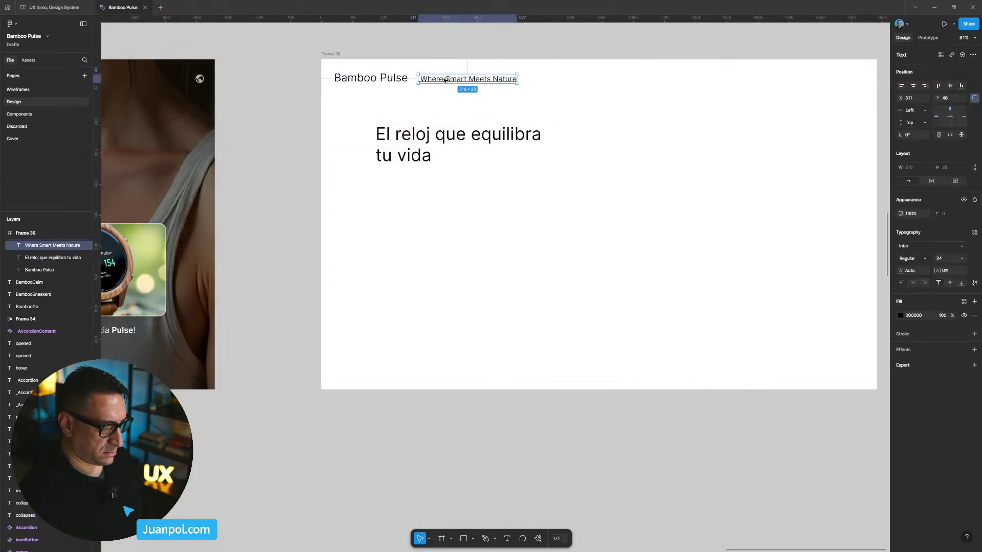
left_click_drag(446, 80, 403, 179)
scroll(492, 230, "left", 10)
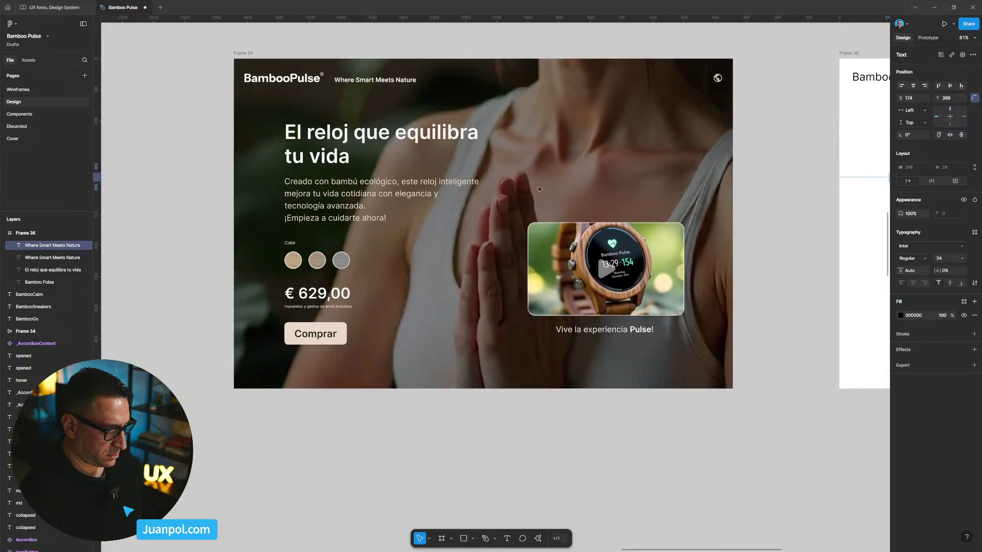
right_click(384, 189)
mouse_move(434, 224)
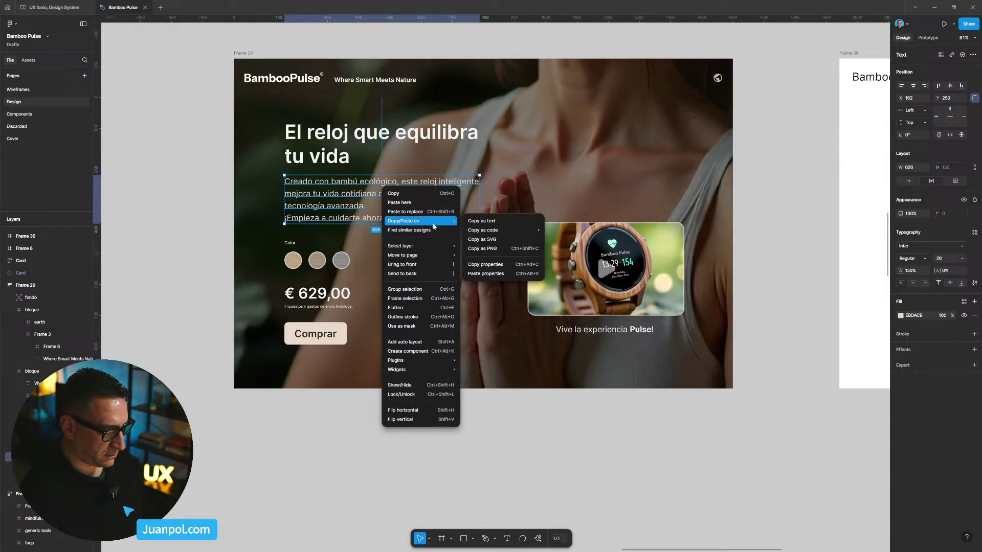
left_click(481, 221)
scroll(793, 212, "right", 10)
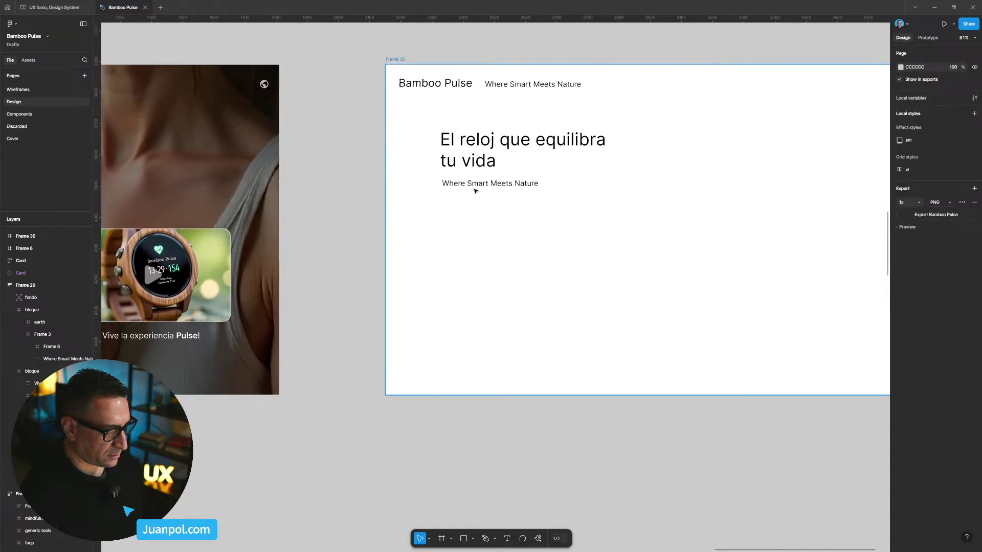
double_click(474, 185)
key("ctrl+v")
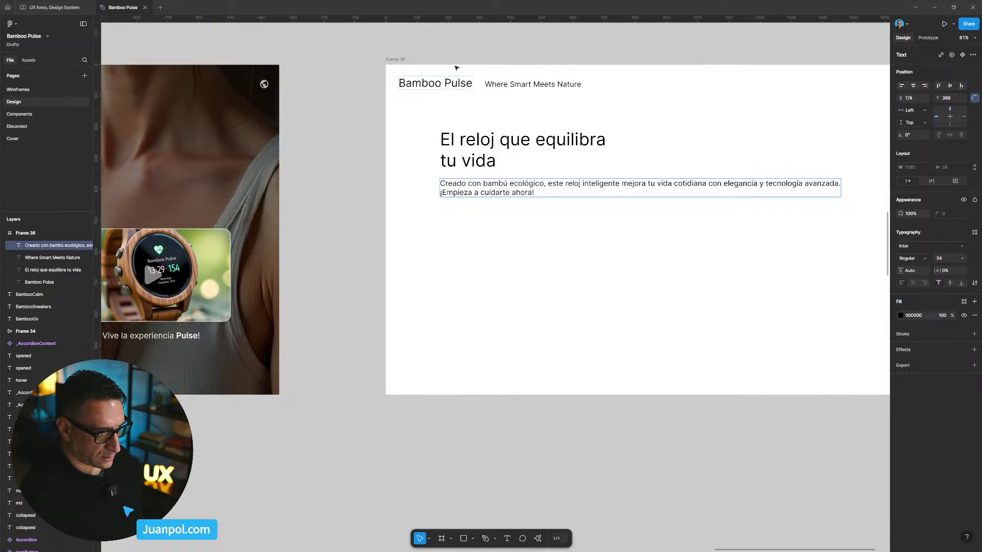
left_click(473, 67)
Narrow the description paragraph's text box to the headline's width of 590.
left_click(500, 189)
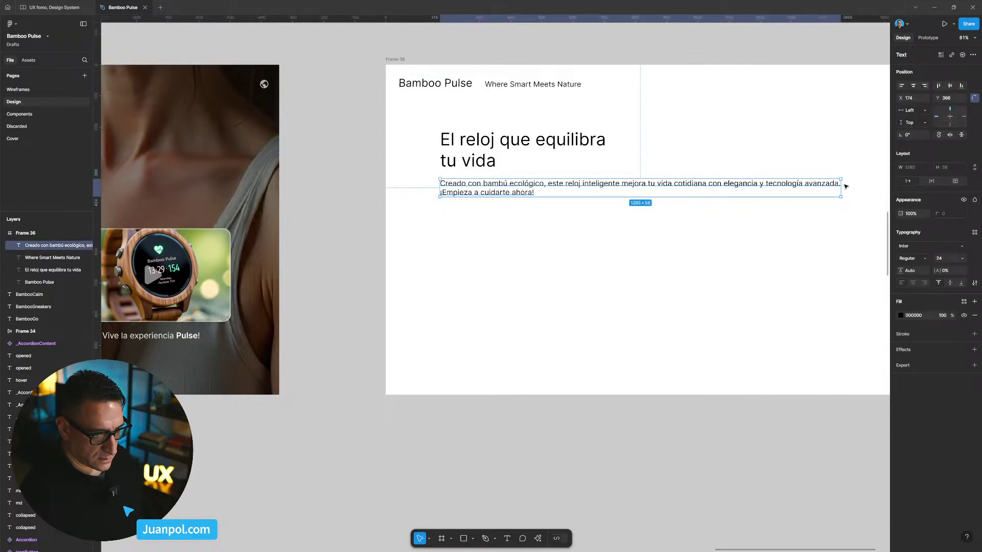
left_click(845, 187)
left_click(839, 187)
left_click_drag(678, 189, 625, 187)
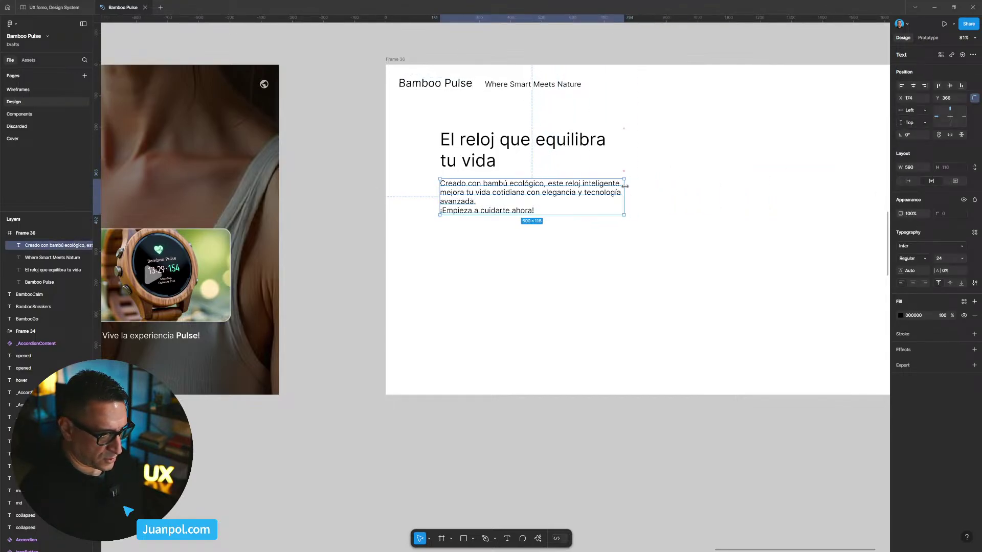
Remove the line break before "¡Empieza a cuidarte ahora!" so the description runs as one continuous paragraph.
double_click(492, 204)
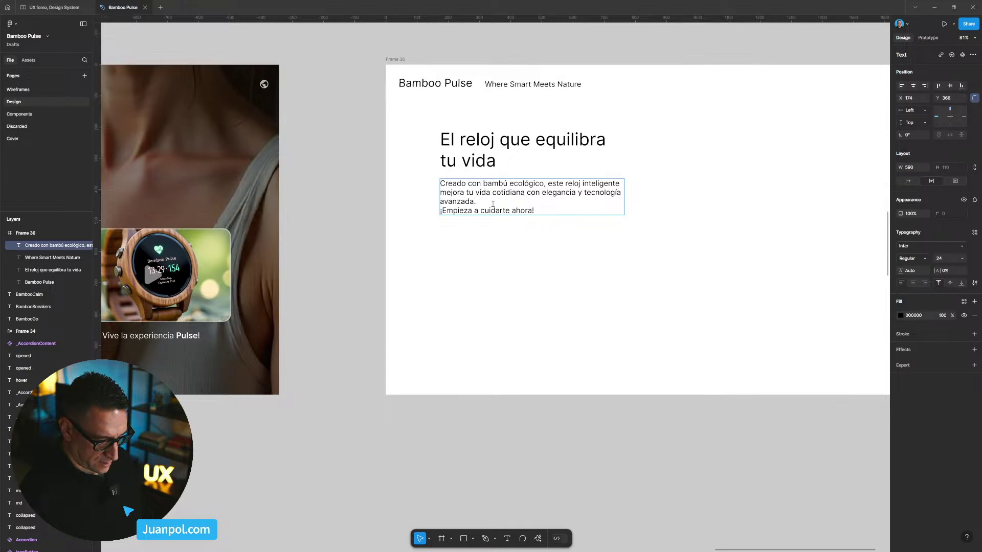
key("Delete")
key("Escape")
Move the description paragraph slightly down to widen the gap beneath the headline.
scroll(432, 196, "right", 3)
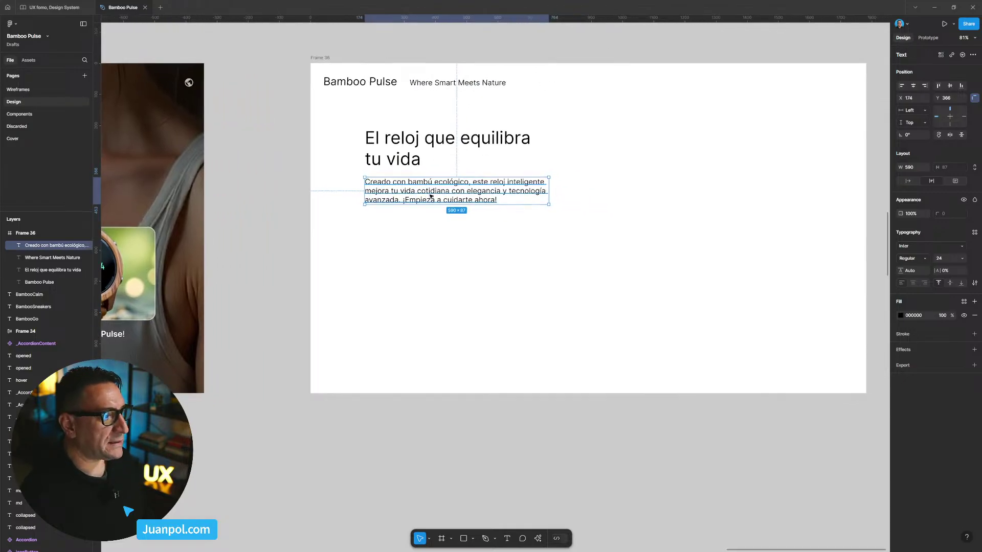
left_click(241, 213)
left_click_drag(414, 198, 412, 201)
left_click(269, 213)
Duplicate the "Bamboo Pulse" text below the description, left-aligned with the paragraph at about X 174, Y 530.
scroll(269, 213, "down", 2)
scroll(270, 213, "right", 2)
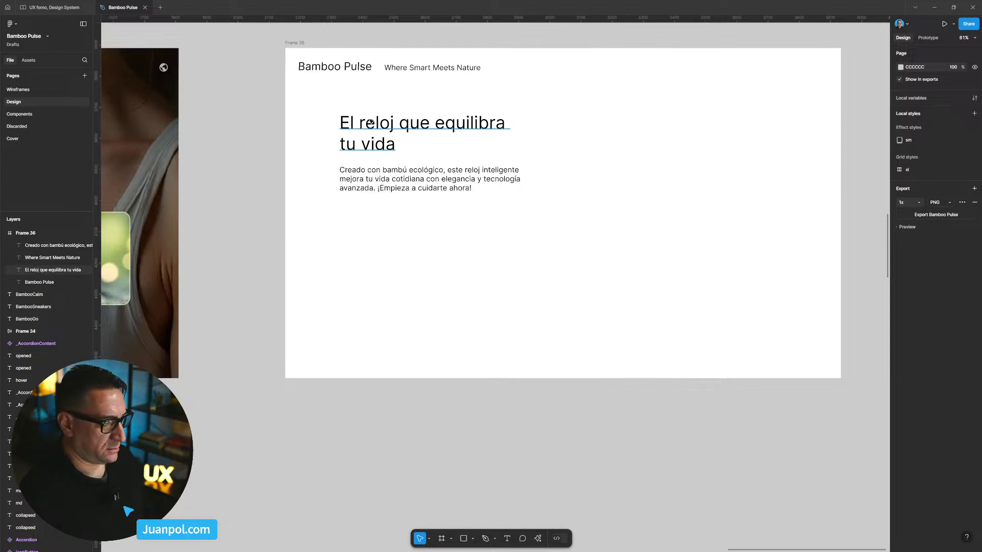
left_click(315, 71)
left_click_drag(315, 71, 353, 223)
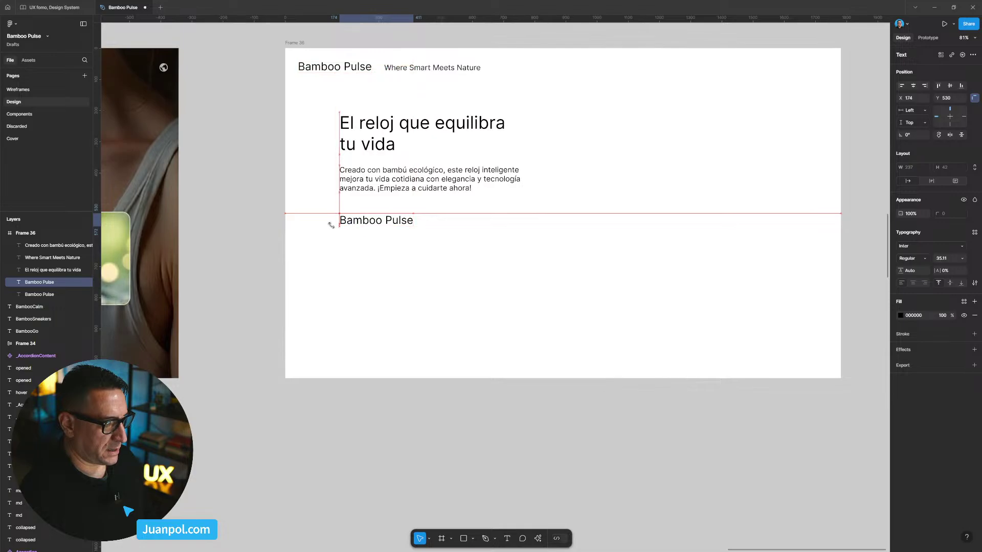
scroll(454, 228, "left", 10)
scroll(563, 230, "left", 5)
scroll(537, 225, "right", 10)
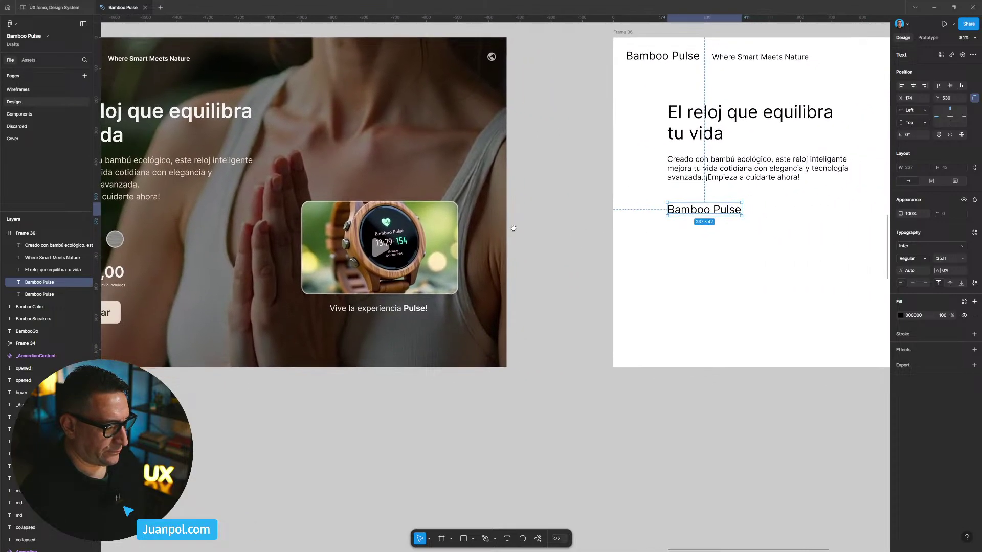
Replace the duplicated "Bamboo Pulse" text below the description with the price "629 €".
scroll(512, 221, "down", 2)
scroll(488, 217, "left", 10)
scroll(488, 217, "right", 10)
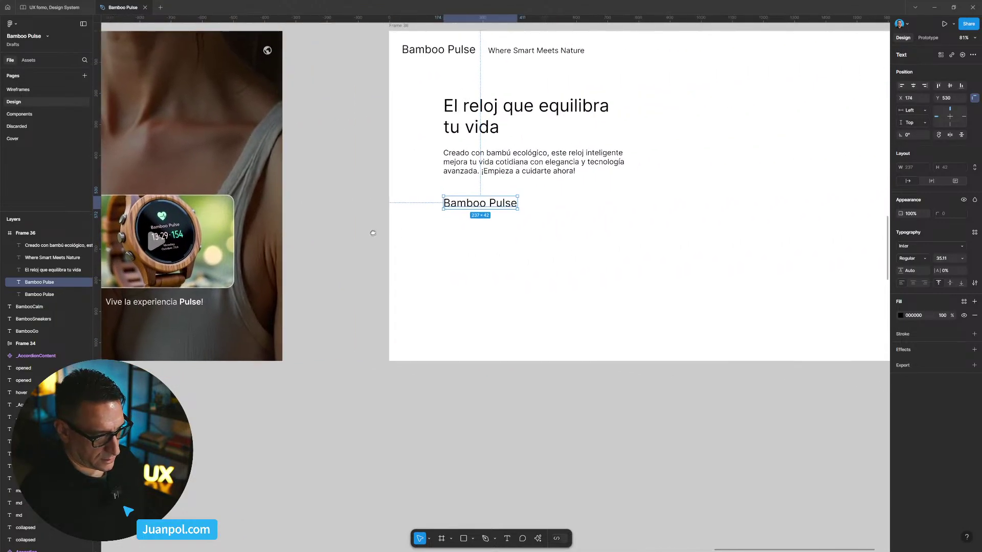
double_click(303, 208)
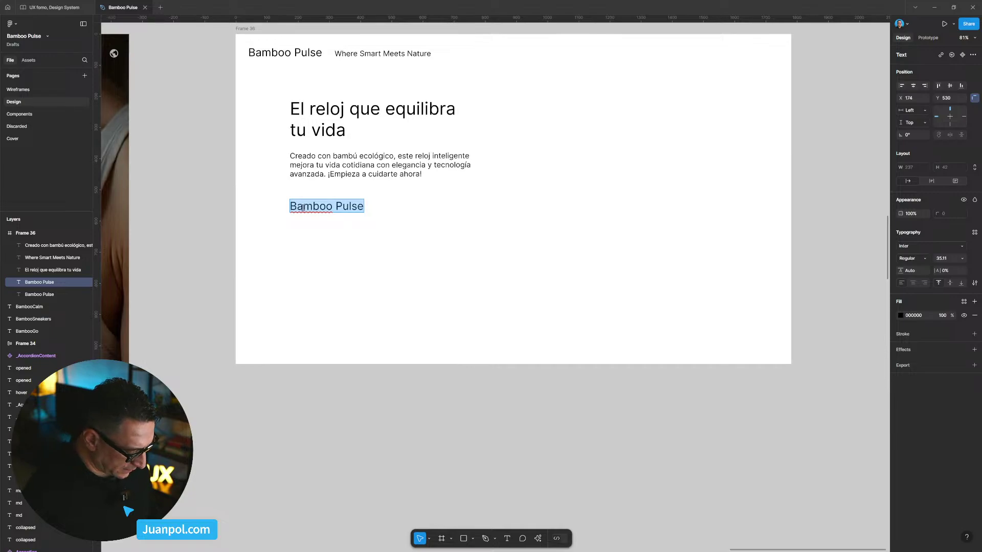
type("628")
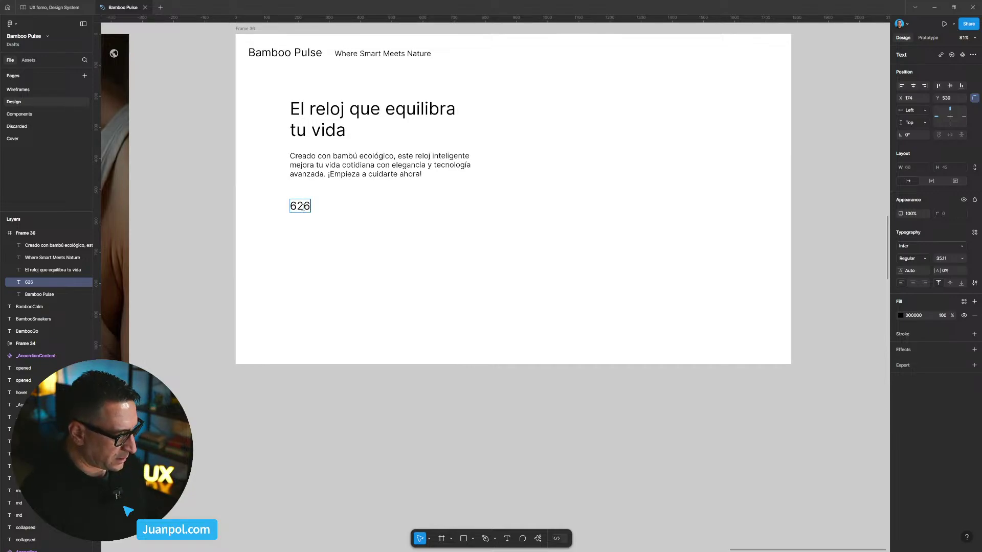
key("BackSpace")
type("9 €")
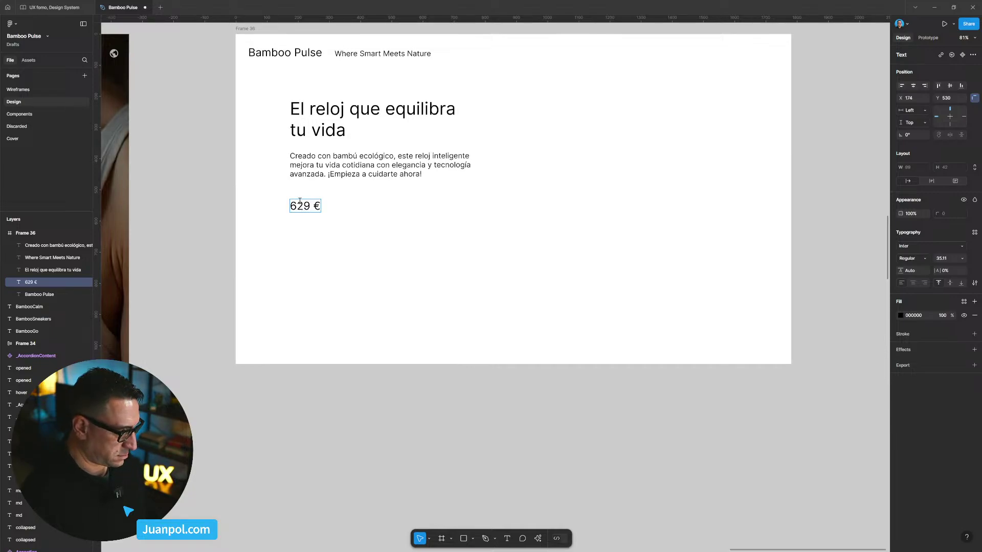
left_click(199, 194)
left_click(305, 205)
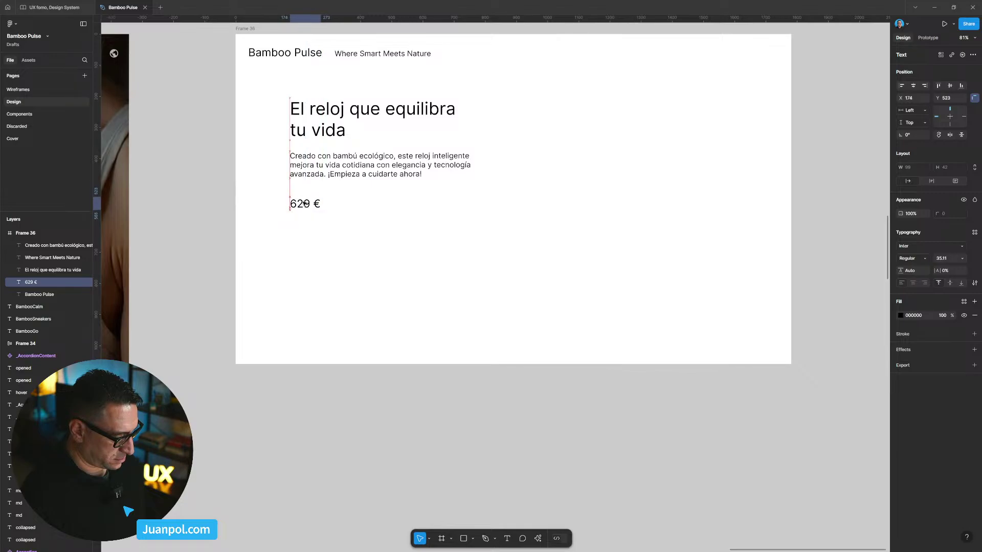
left_click(238, 205)
left_click_drag(211, 211, 242, 203)
Set the "629 €" price text to font size 40 and Semi Bold weight.
scroll(243, 203, "up", 2)
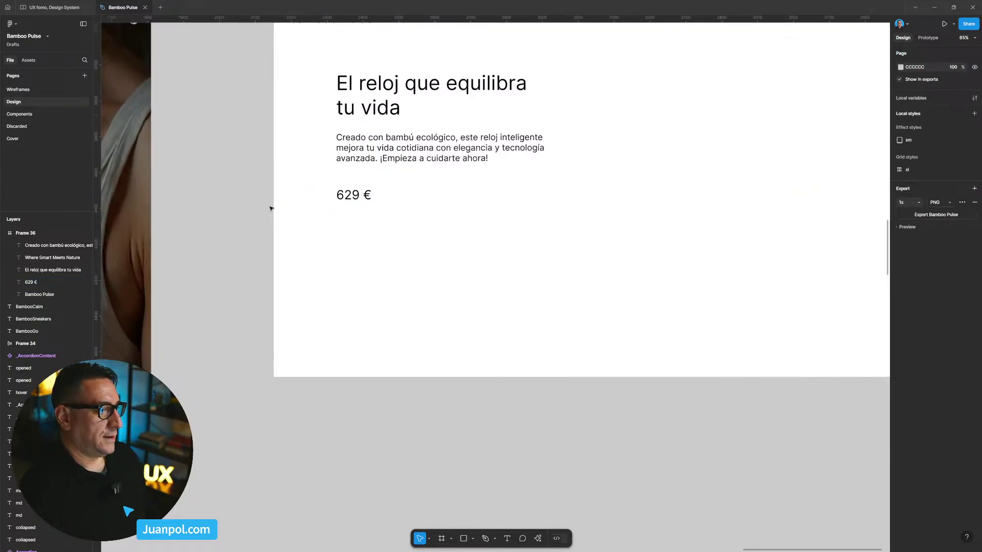
left_click(342, 195)
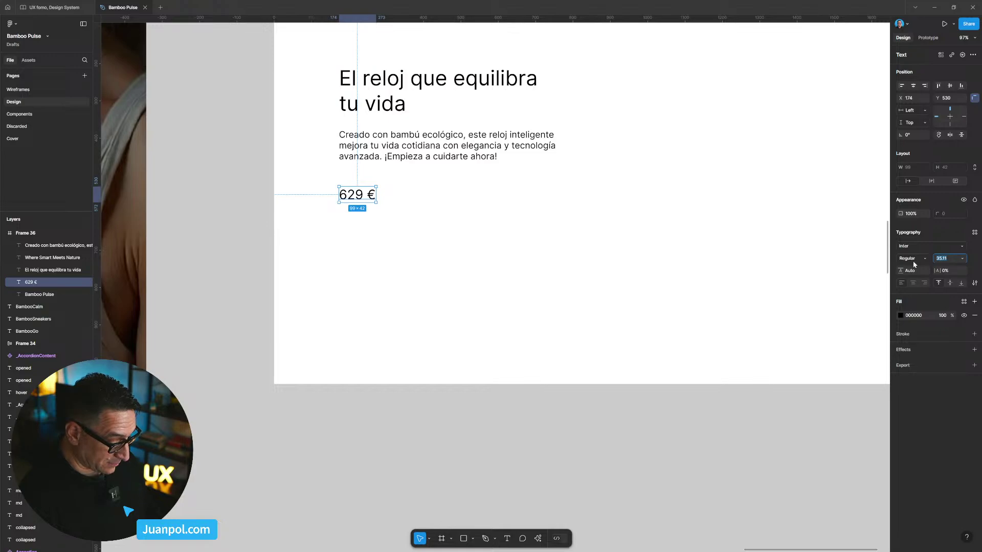
type("56")
key("Return")
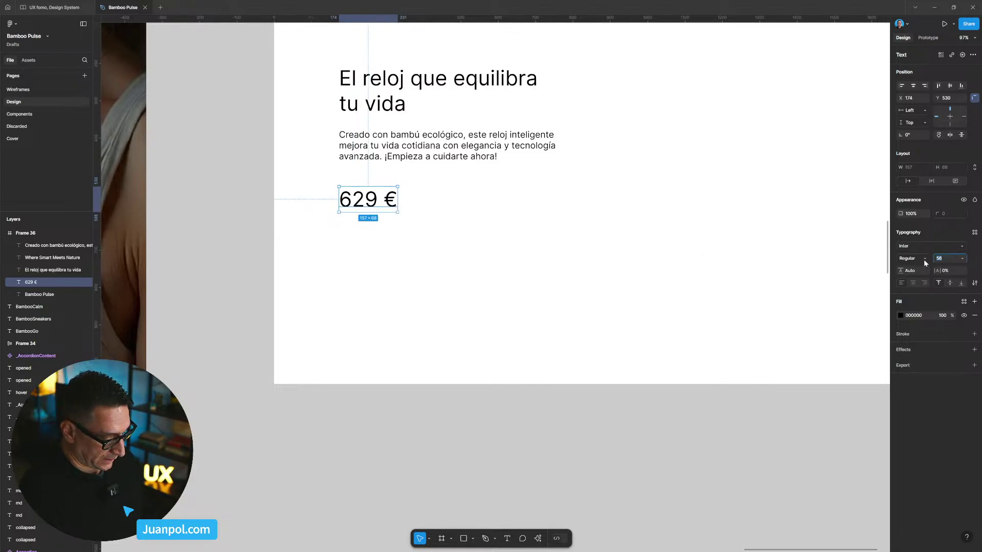
type("40")
key("Return")
left_click(920, 261)
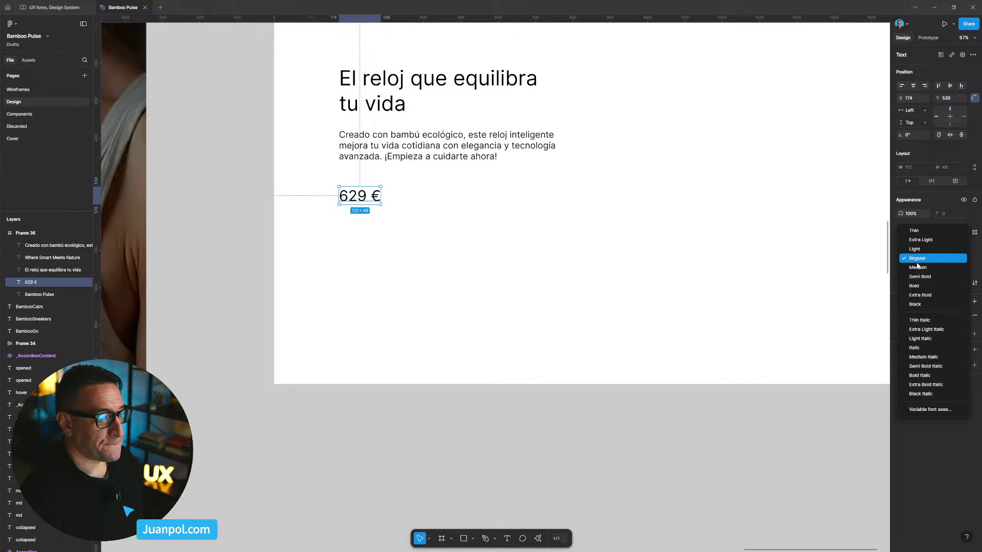
left_click(920, 277)
left_click(226, 261)
Duplicate the "Where Smart Meets Nature" tagline just below the price, left-aligned with it at X 174, Y 596.
scroll(210, 259, "right", 2)
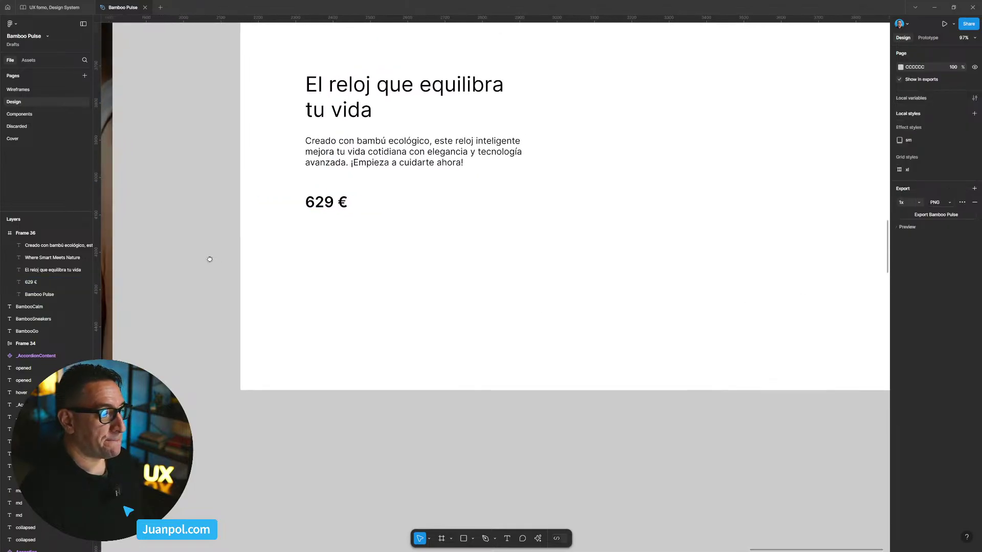
scroll(238, 226, "down", 2)
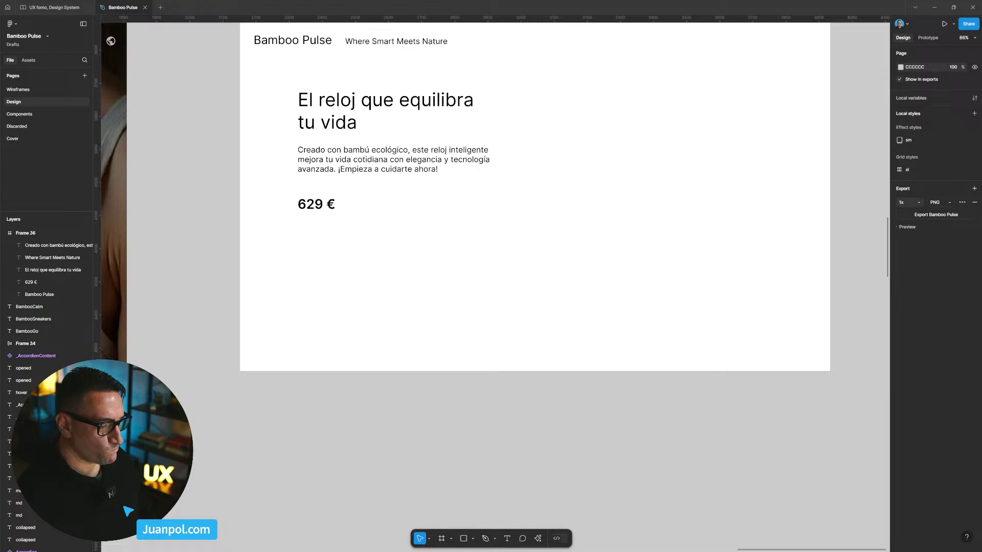
scroll(223, 239, "down", 1)
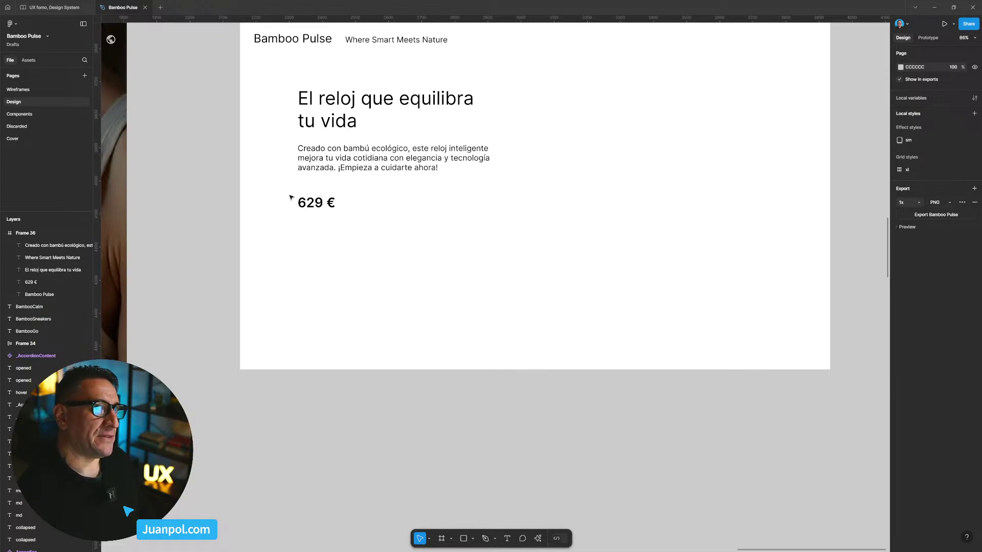
left_click(365, 39)
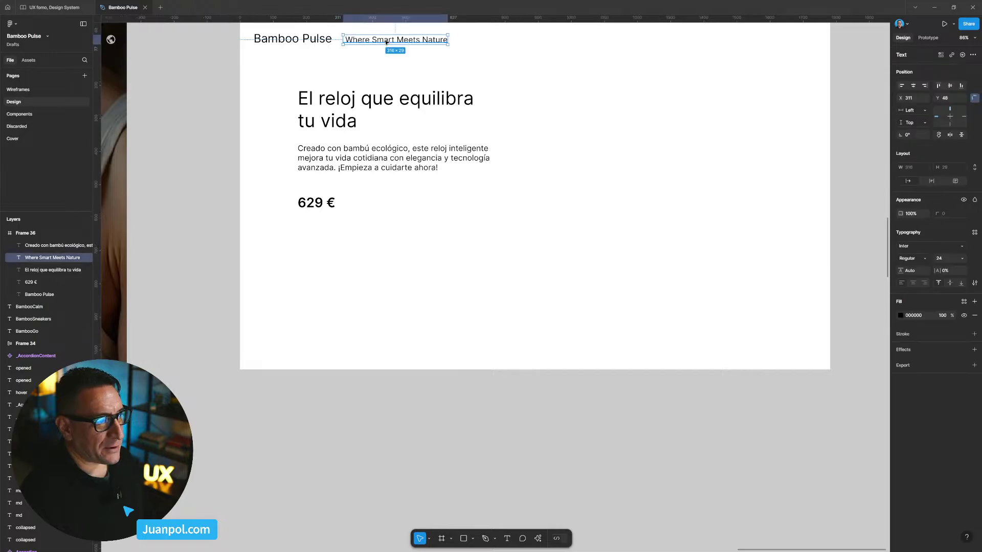
left_click_drag(385, 42, 340, 223)
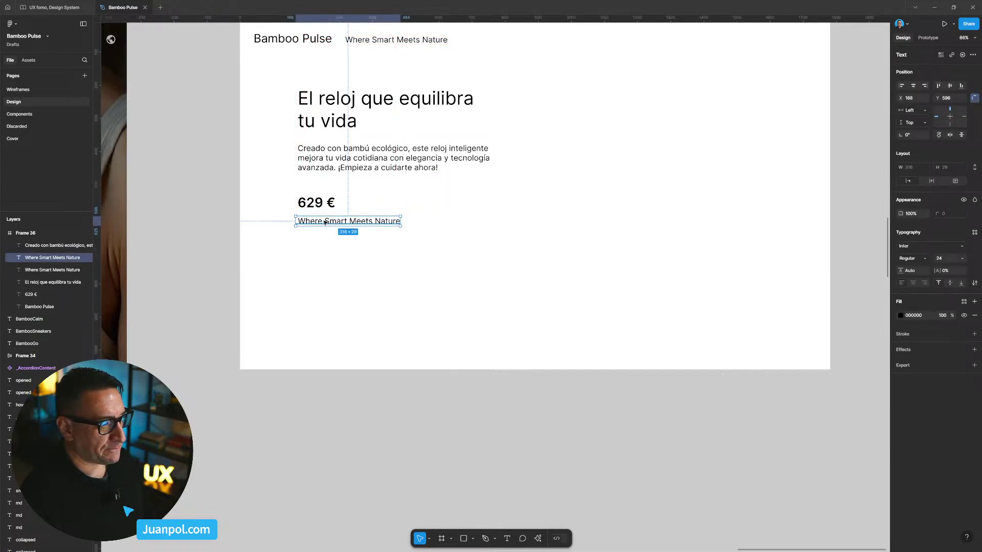
scroll(276, 237, "up", 3)
left_click_drag(229, 223, 208, 256)
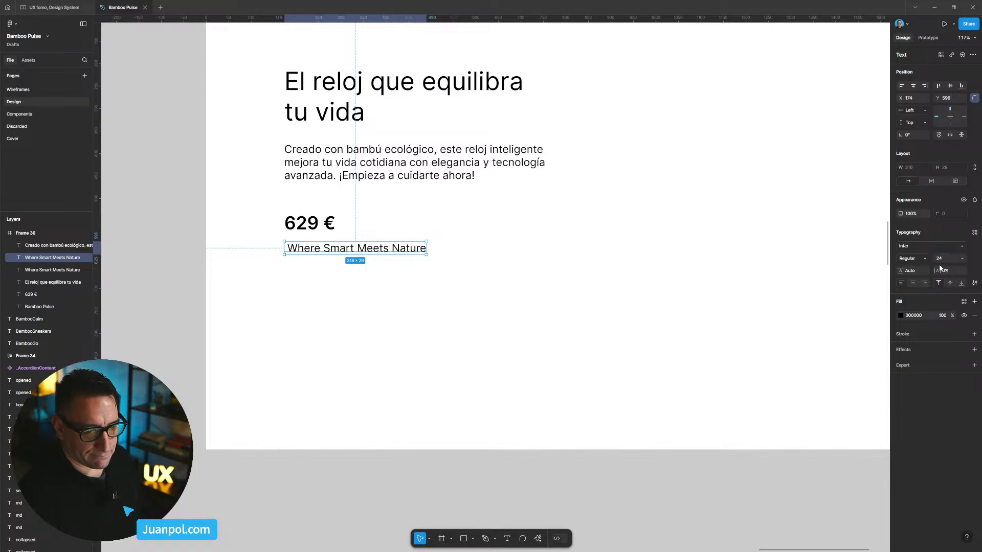
Set the duplicated tagline's font size to 16 and move it up closer to the price, to Y 590.
type("2")
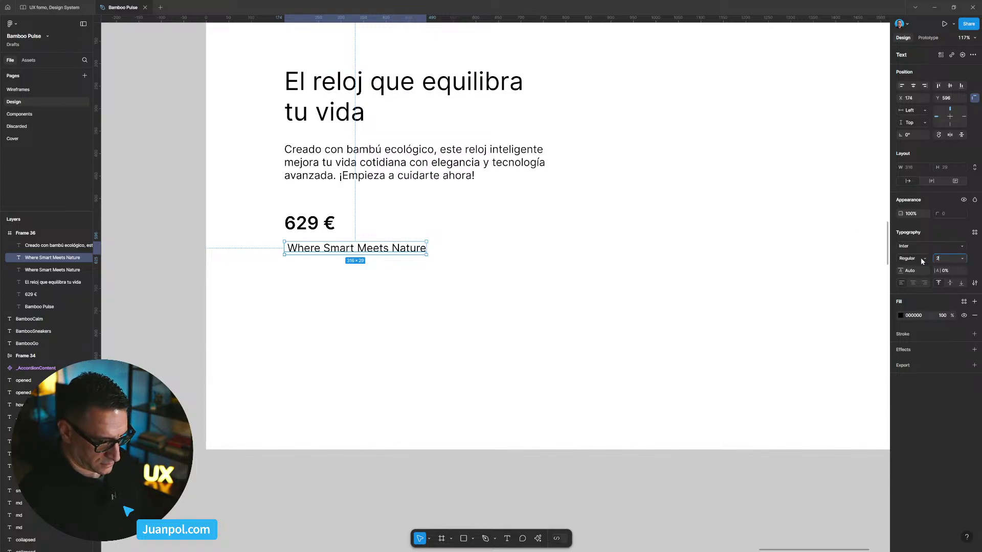
type("156")
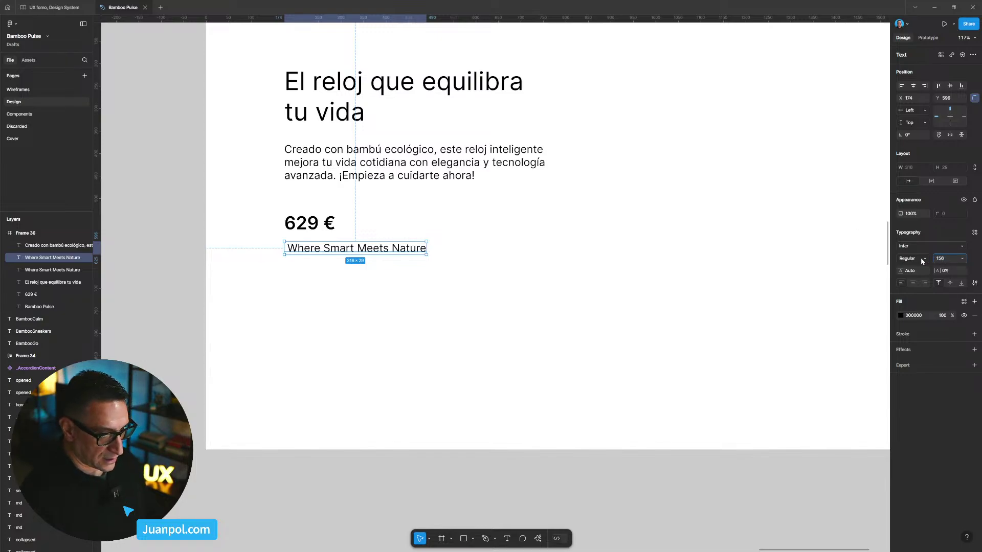
key("Return")
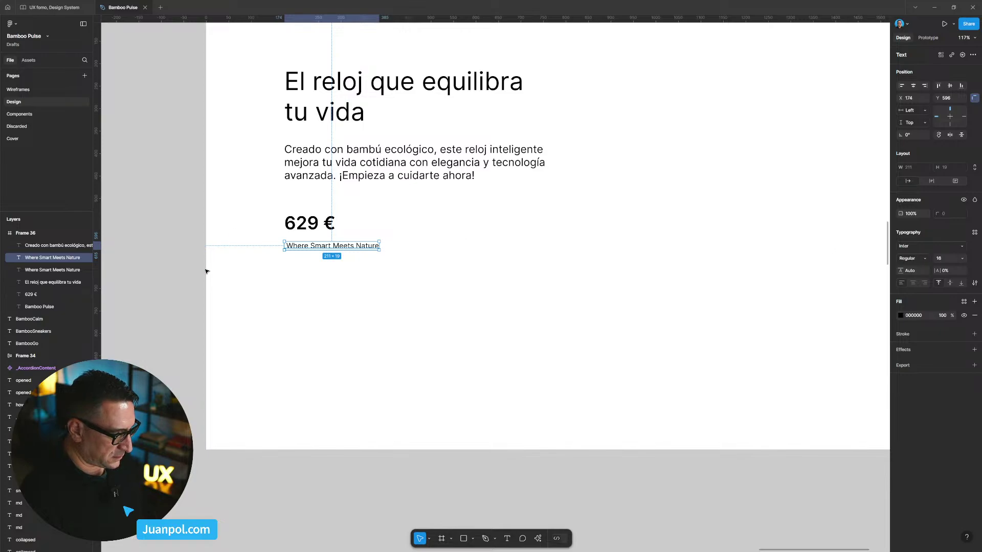
left_click(281, 254)
left_click(302, 247)
left_click_drag(302, 247, 302, 244)
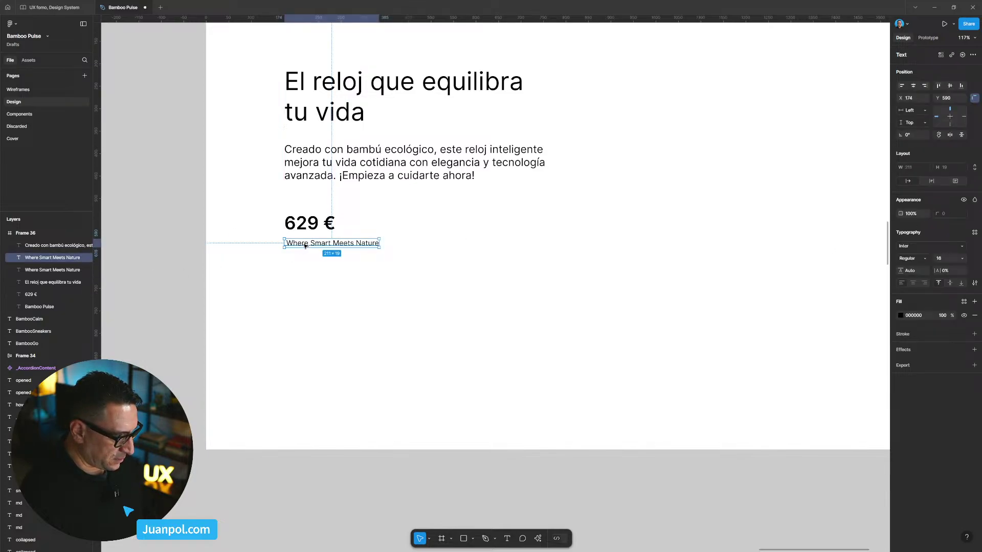
Replace the duplicated tagline's text below the price with "Últimas unidades disponibles.".
double_click(310, 244)
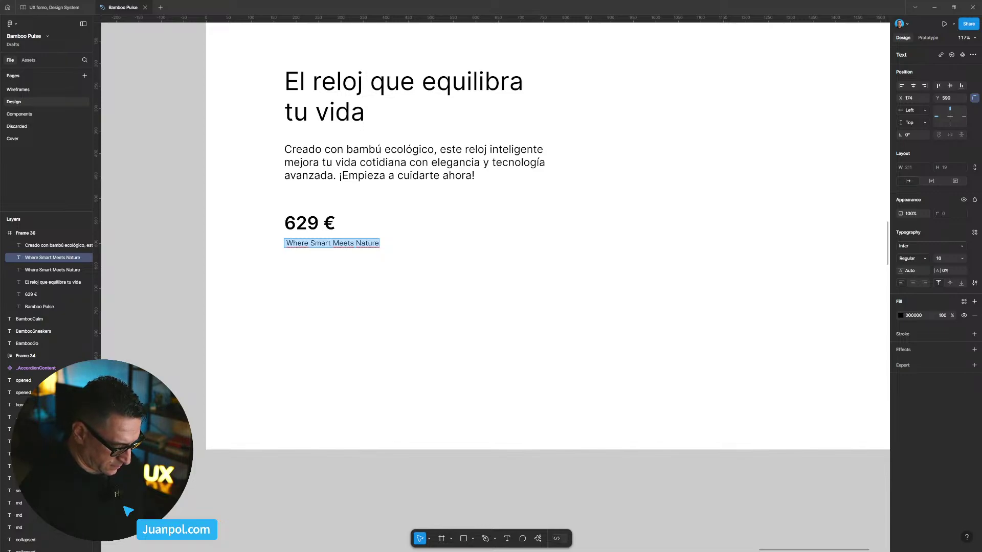
type("Últimas un")
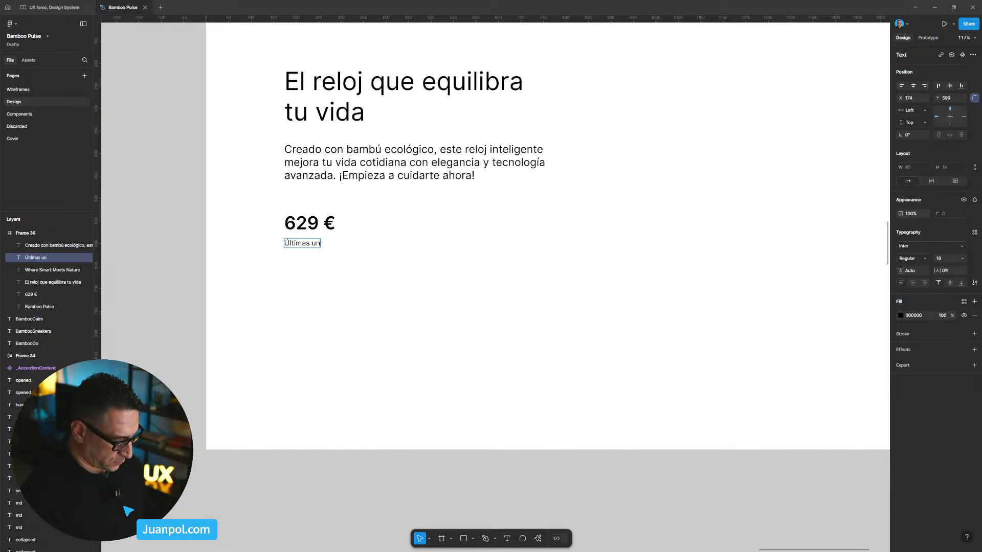
type("idades di")
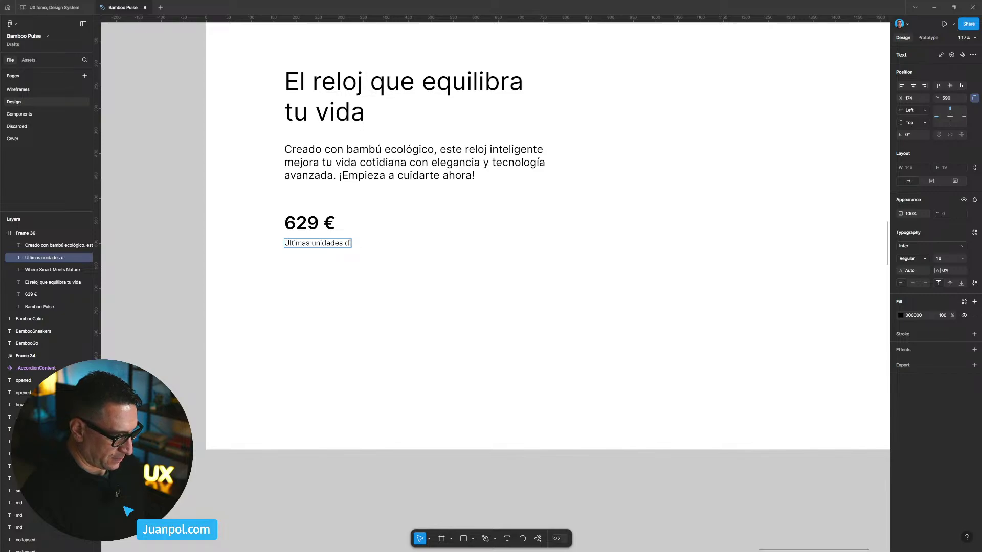
type("sponibles.")
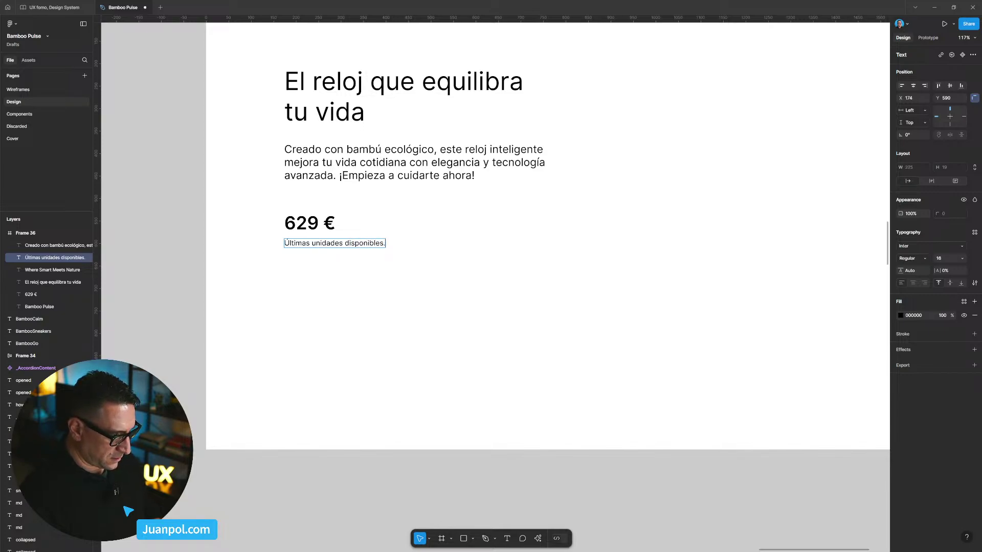
key("Escape")
left_click(193, 224)
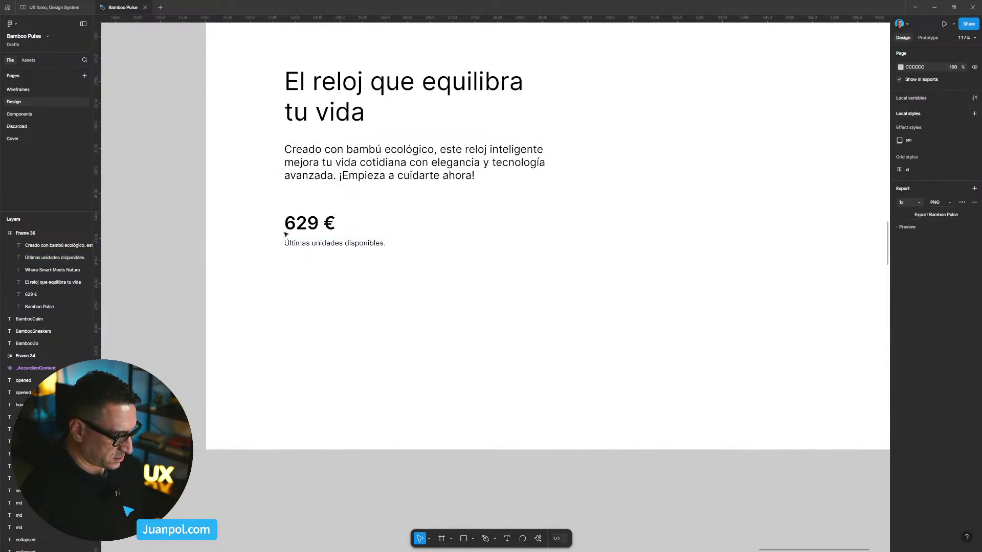
Set the font size of the "Últimas unidades disponibles." note to 14.
left_click(313, 240)
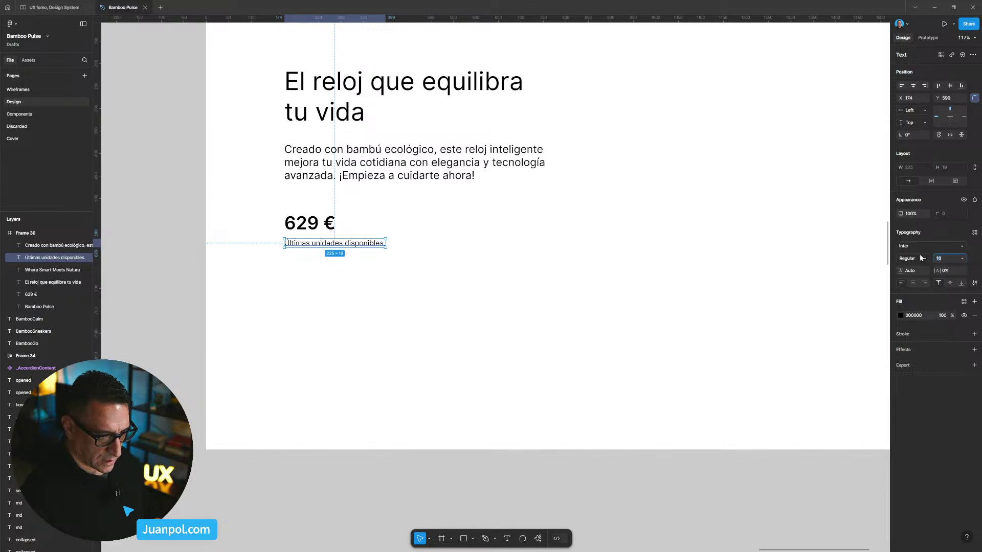
left_click(943, 258)
type("14")
key("Return")
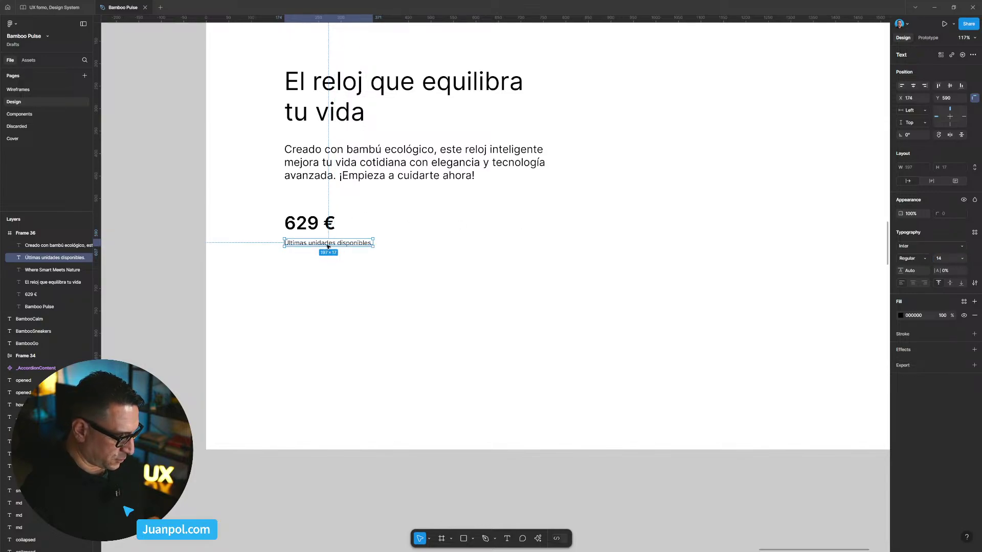
left_click_drag(324, 247, 311, 228)
left_click(309, 223)
left_click(314, 246, "shift")
left_click(202, 234)
scroll(155, 254, "down", 4)
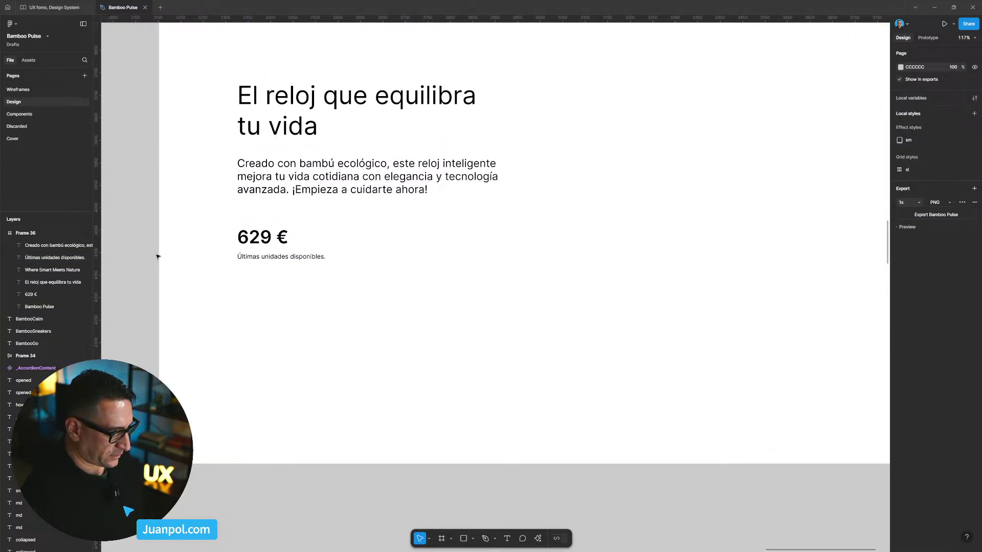
Move the headline, description, price and availability note together slightly down in the frame.
scroll(293, 210, "down", 1)
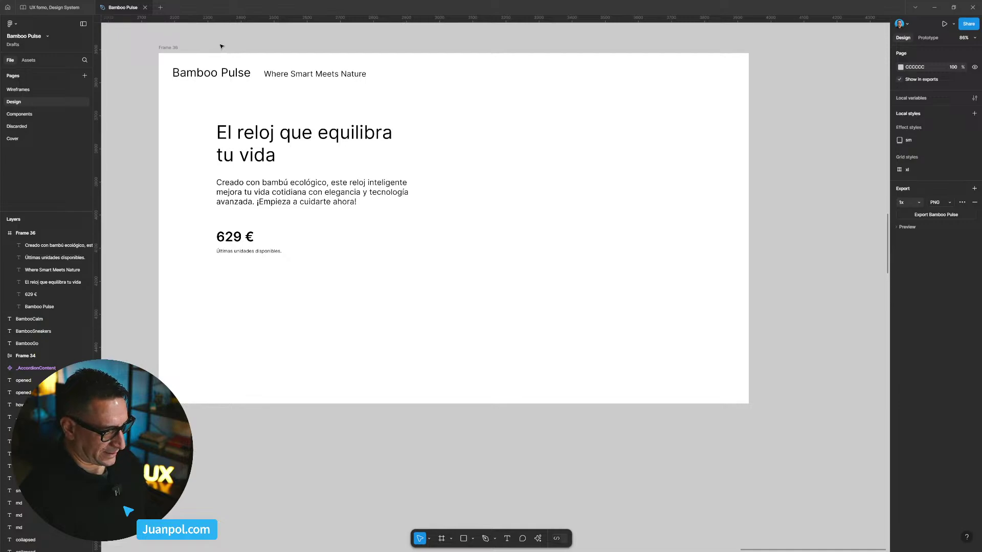
left_click_drag(222, 45, 248, 45)
left_click(269, 147)
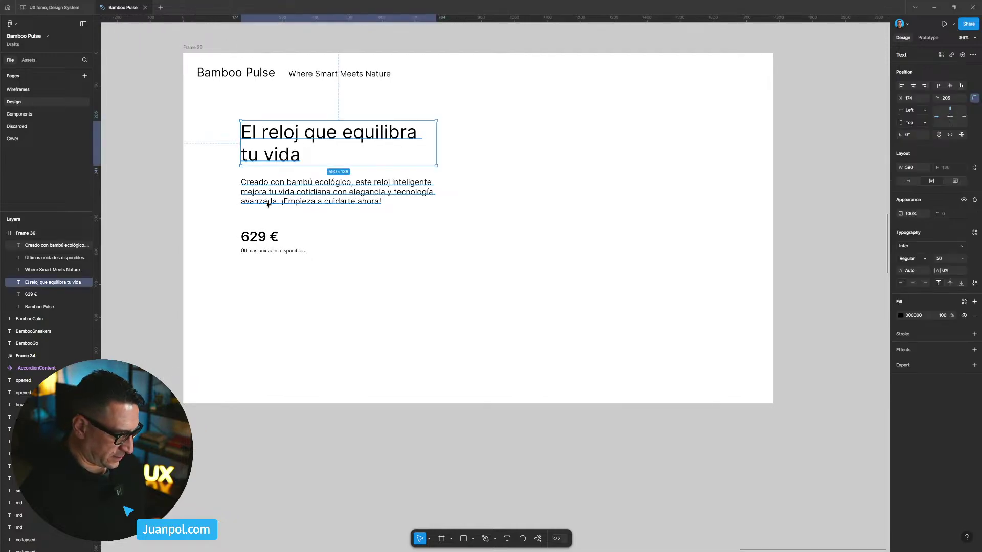
left_click(264, 200, "shift")
left_click(264, 252, "shift")
left_click(287, 233, "shift")
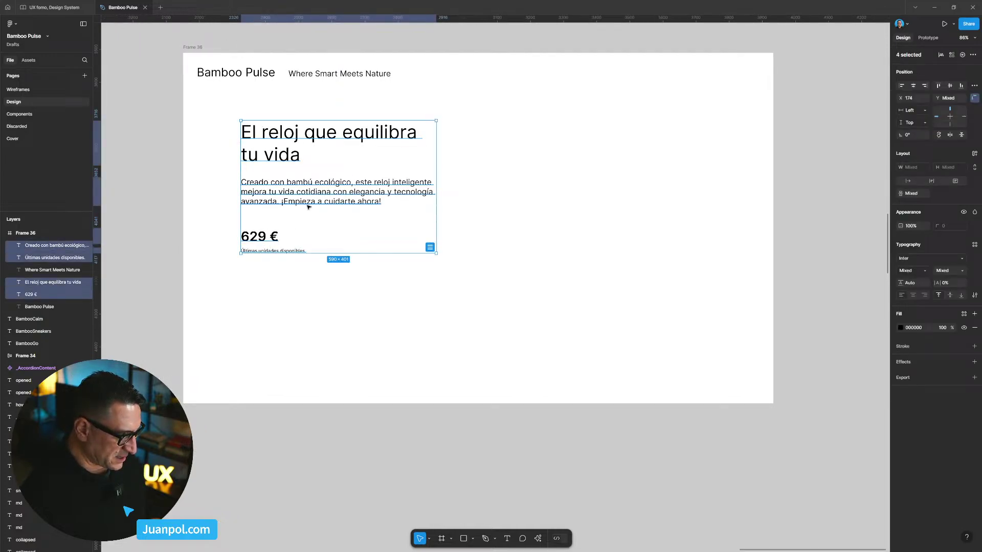
left_click_drag(308, 205, 309, 214)
left_click(206, 220)
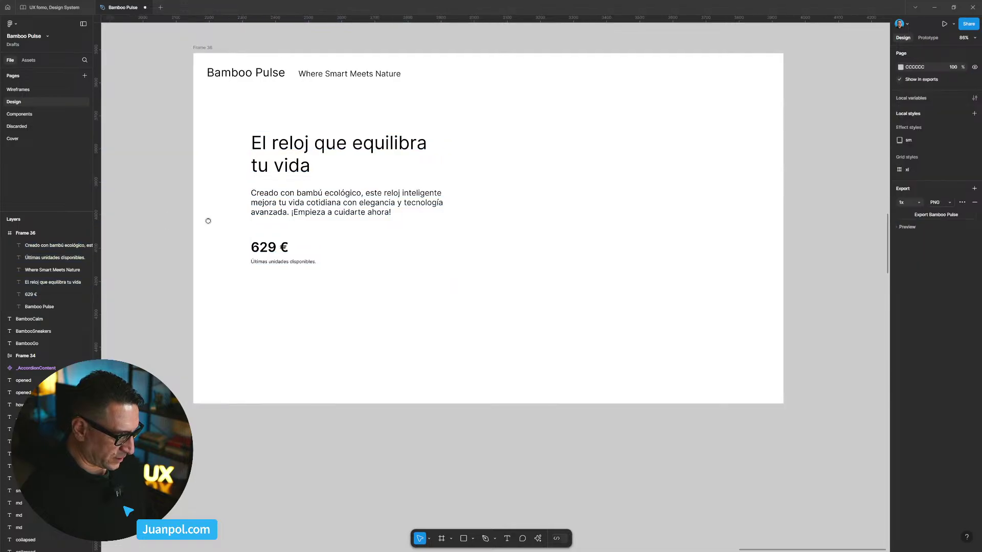
left_click_drag(131, 229, 253, 228)
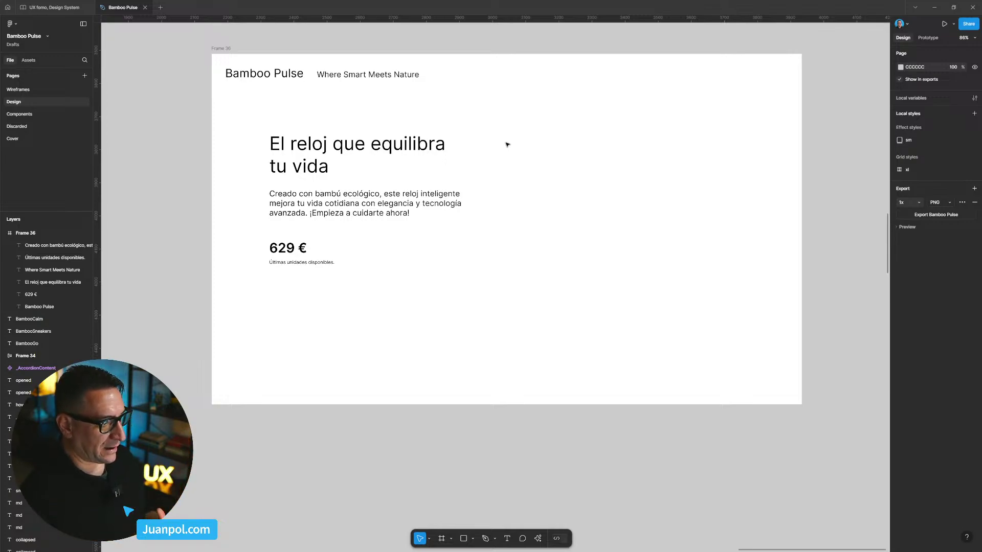
scroll(834, 286, "right", 2)
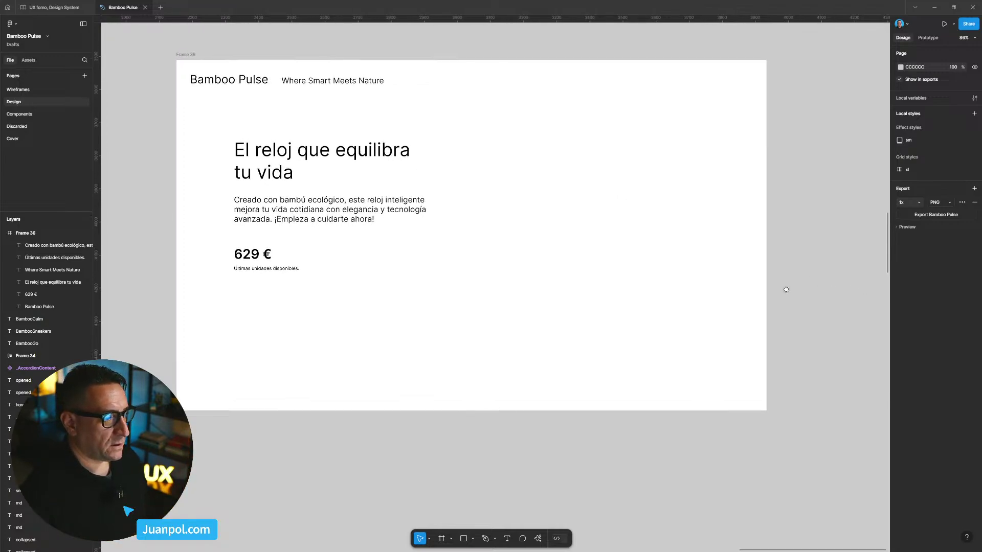
scroll(753, 145, "left", 10)
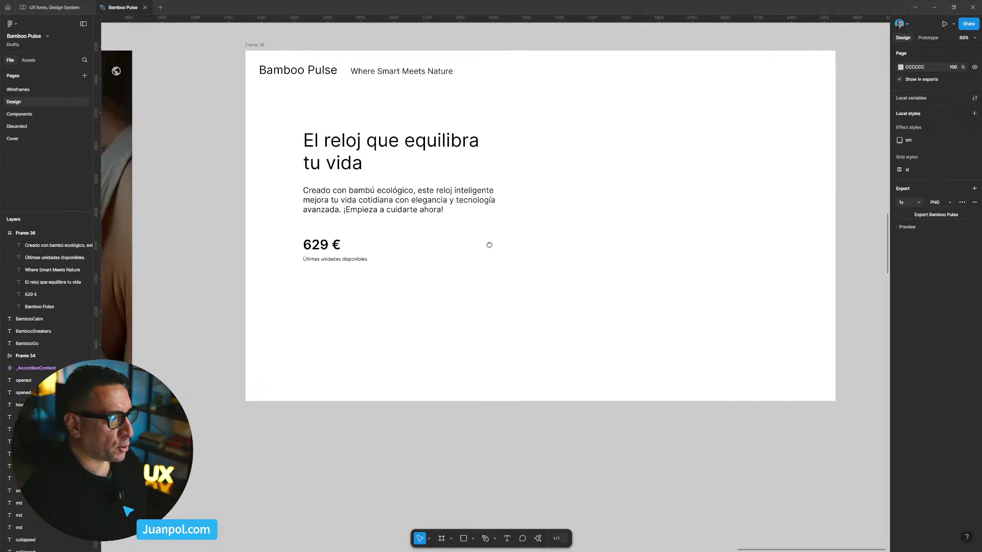
scroll(290, 263, "right", 8)
left_click_drag(304, 265, 248, 274)
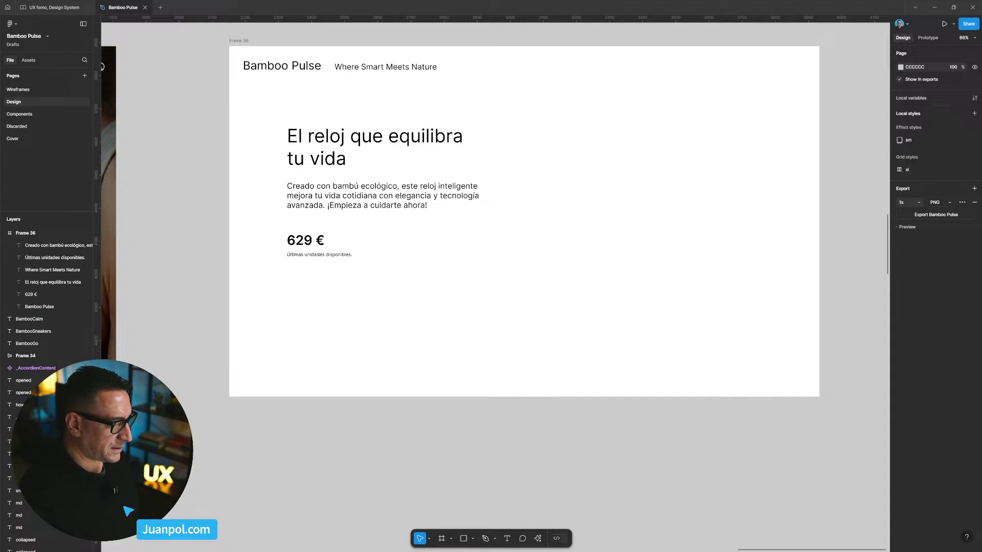
Replace the availability note below the price with "Envío gratis comprando en las próximas 24 horas".
double_click(321, 255)
type("envío gratis comprando en las próximas 24 horas")
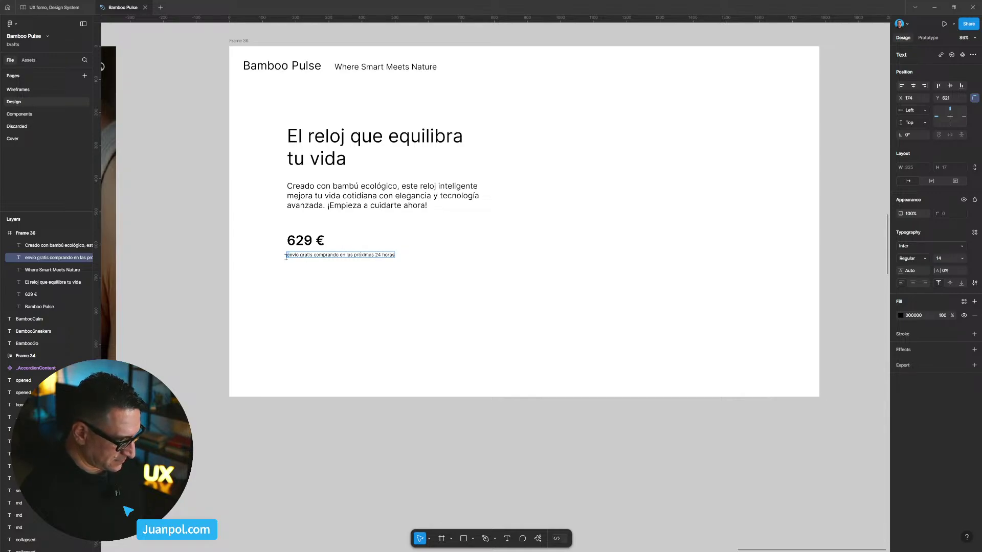
key("Delete")
type("E")
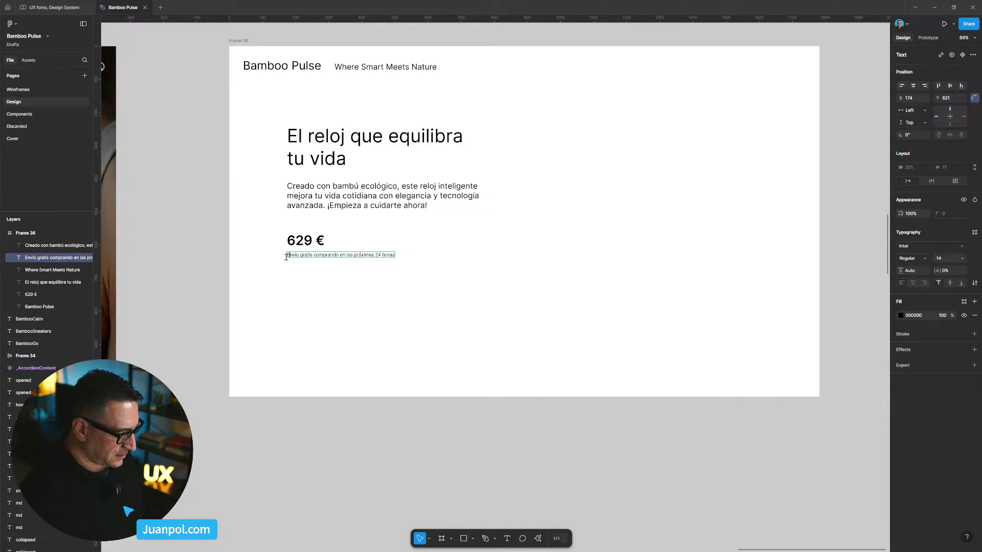
key("Escape")
left_click(196, 274)
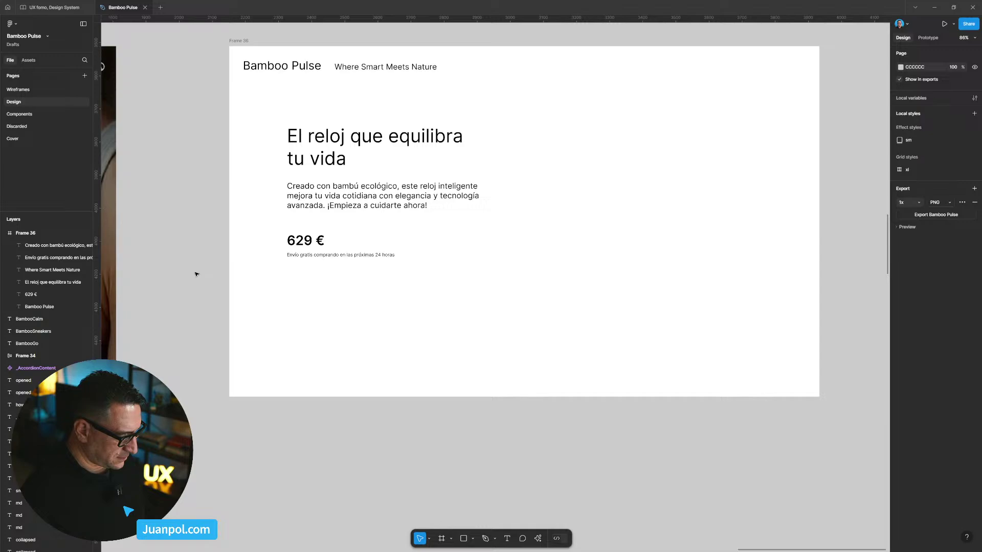
scroll(197, 274, "down", 1)
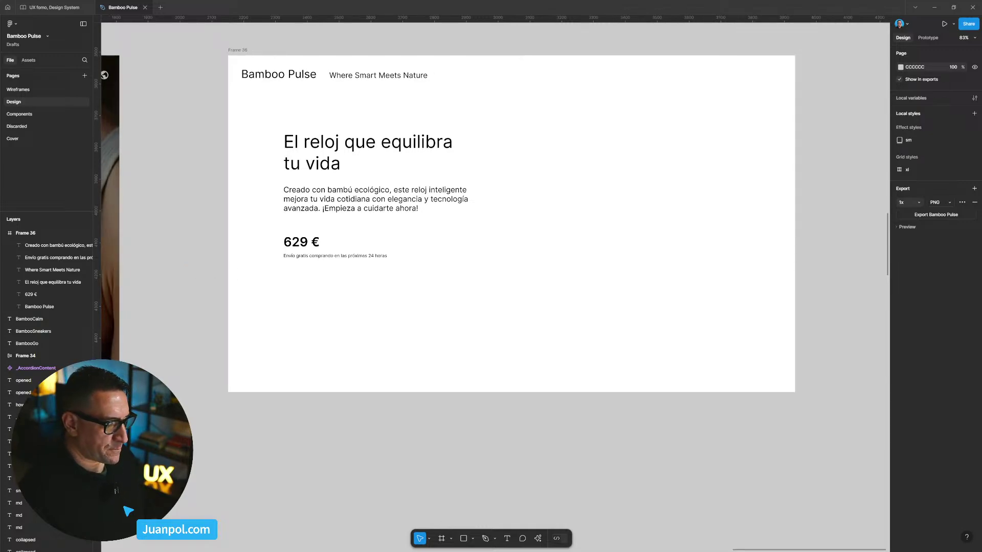
scroll(512, 220, "down", 1)
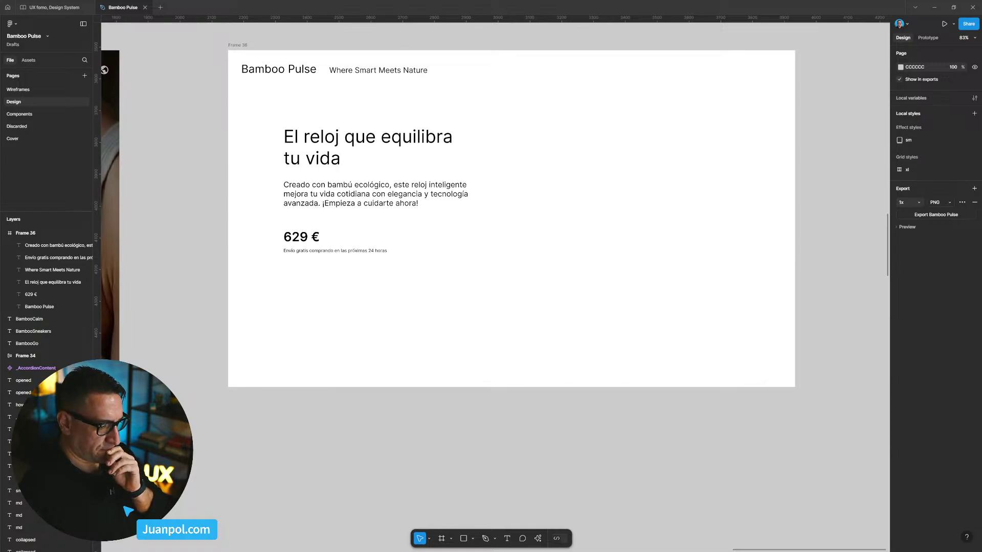
scroll(511, 220, "up", 1)
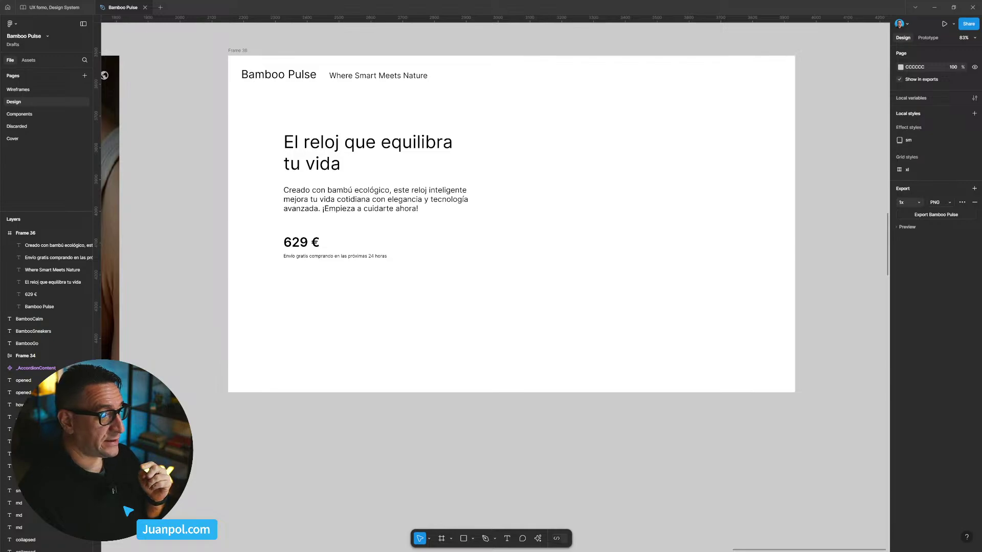
scroll(512, 220, "down", 1)
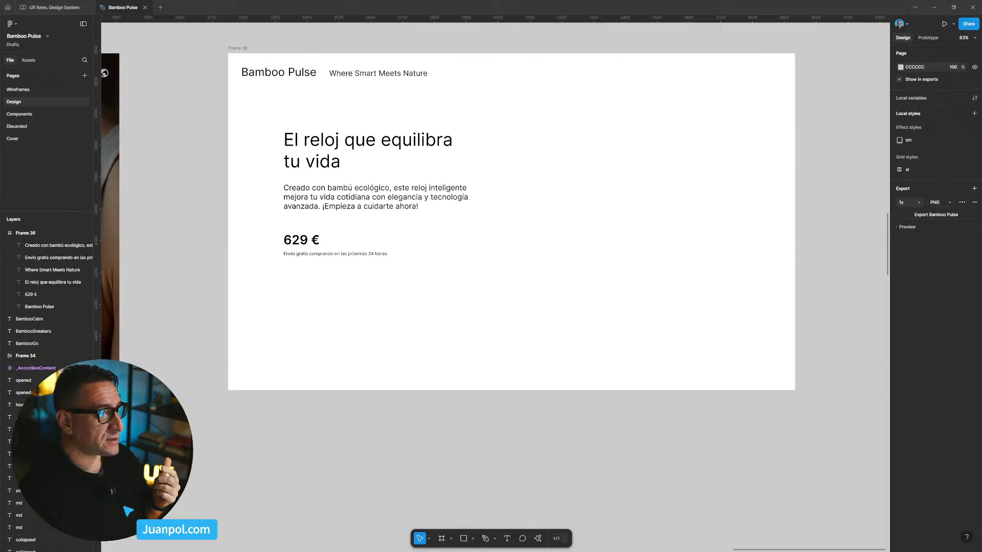
scroll(512, 220, "down", 1)
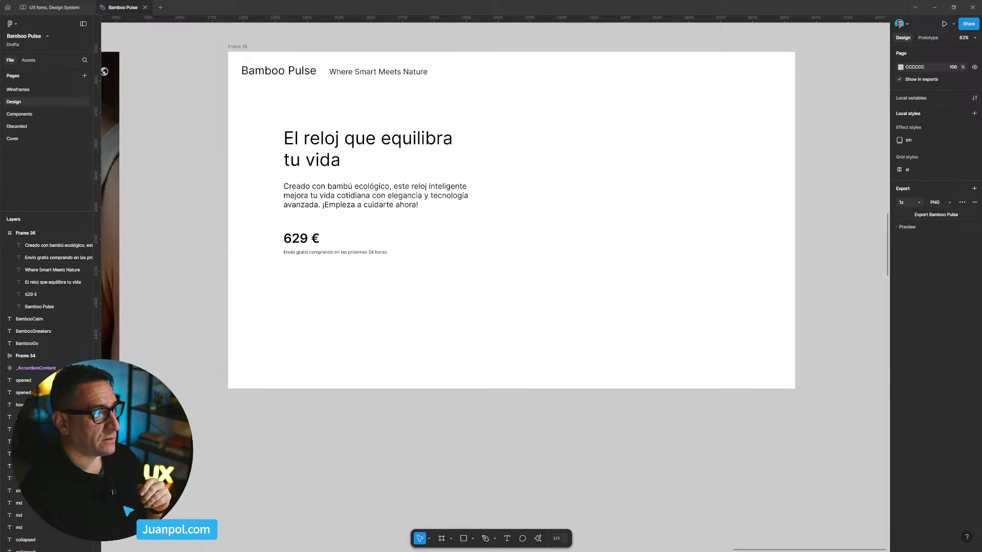
scroll(512, 220, "down", 1)
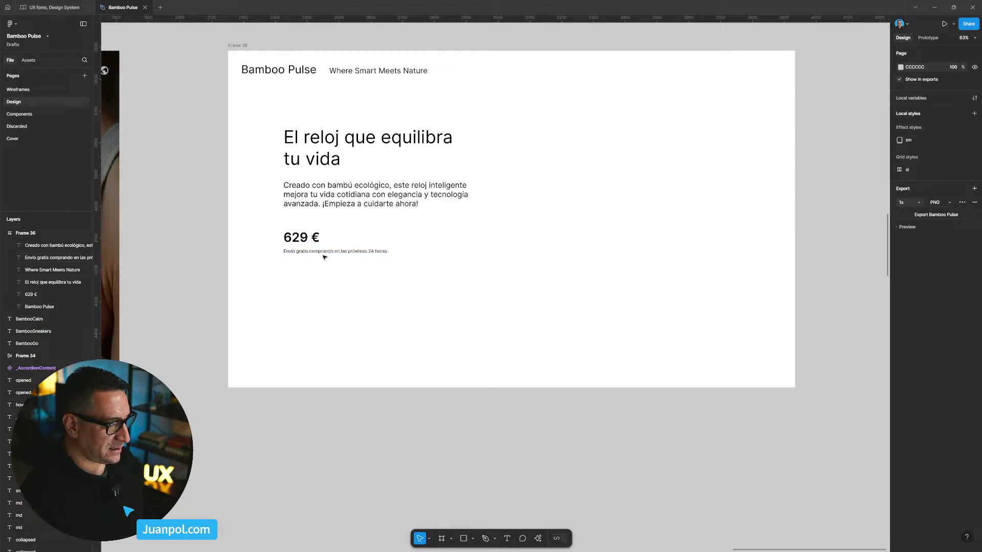
Duplicate the shipping note below itself, and shift the price, original note and duplicate slightly up.
left_click(307, 254)
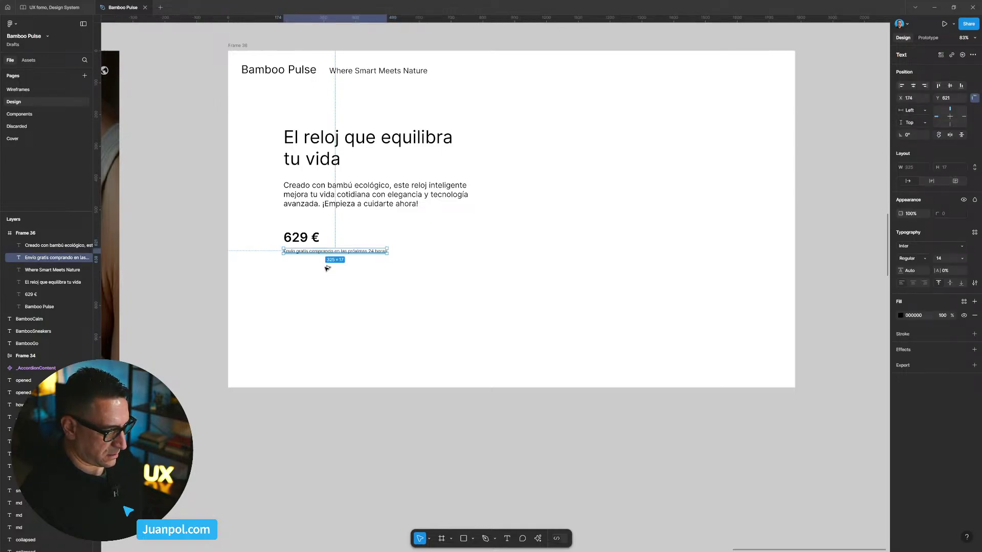
left_click_drag(307, 254, 307, 287, "alt")
left_click(307, 251)
left_click(302, 238, "shift")
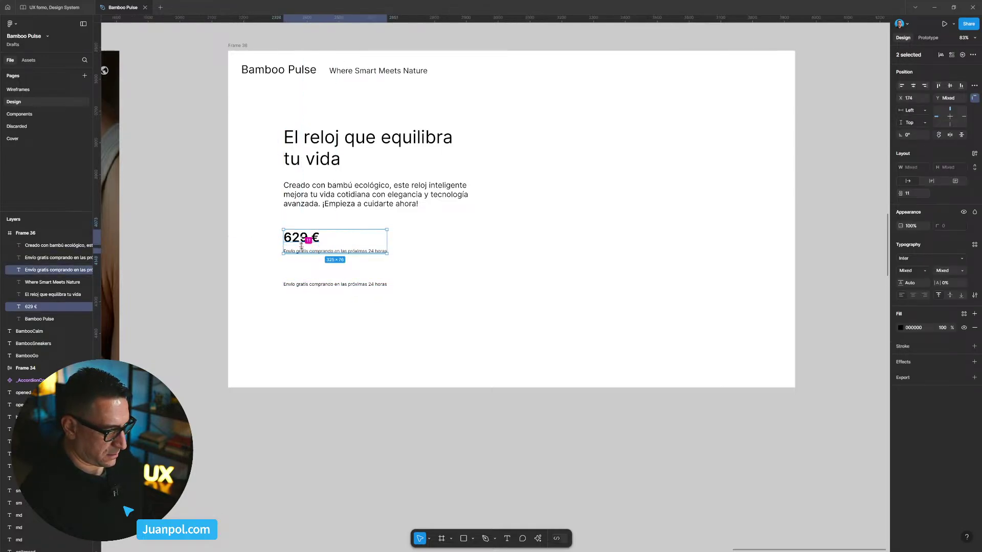
left_click_drag(301, 238, 301, 232)
left_click_drag(307, 285, 304, 275)
Replace the duplicated note's text with "Material de la carcaza".
scroll(306, 276, "up", 1)
double_click(304, 279)
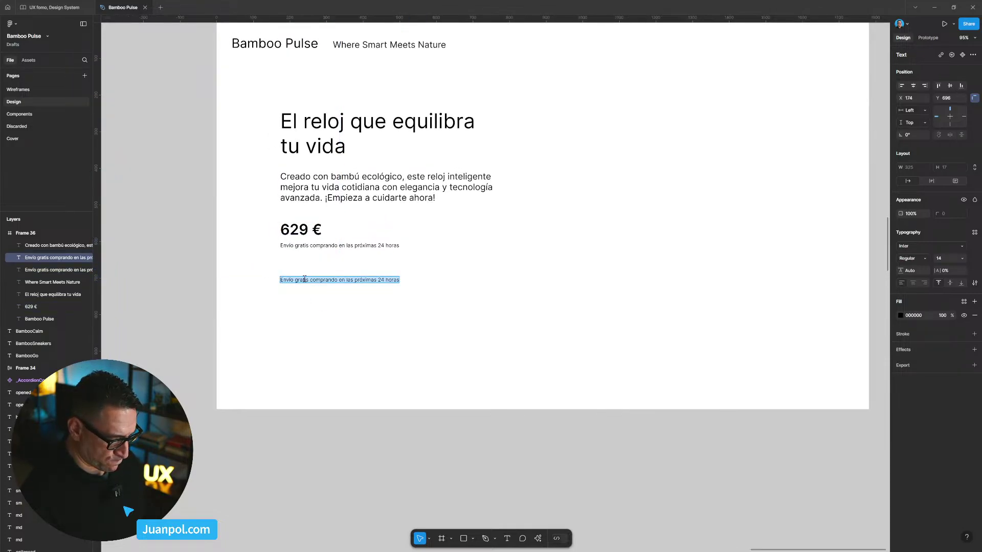
type("MAtr")
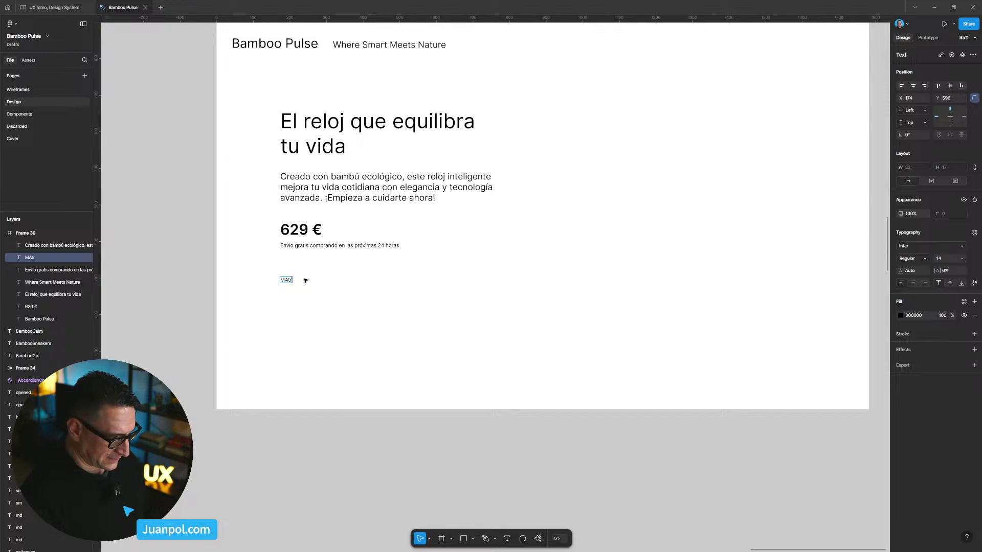
key("BackSpace")
key("BackSpace")
key("BackSpace")
type("ater")
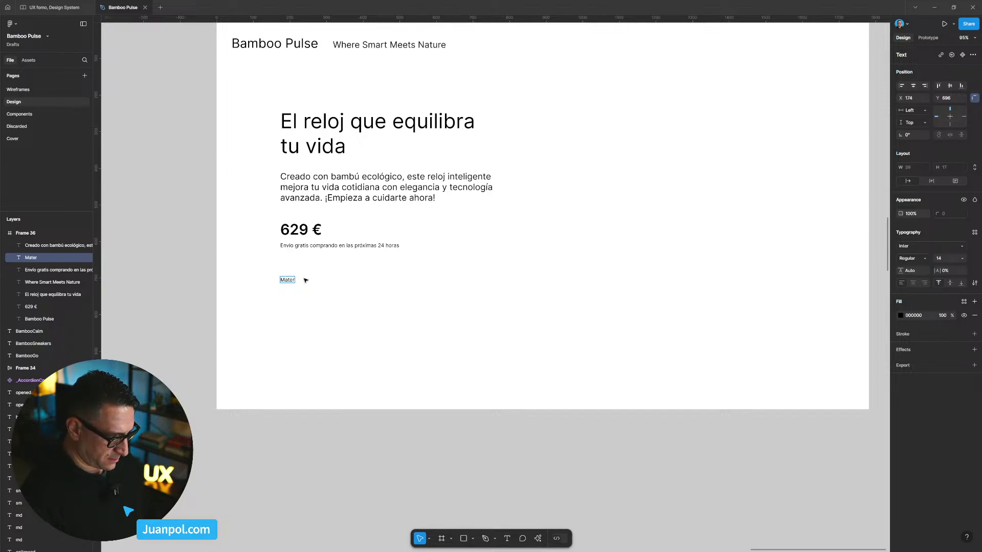
key("BackSpace")
key("BackSpace")
type("erial de a")
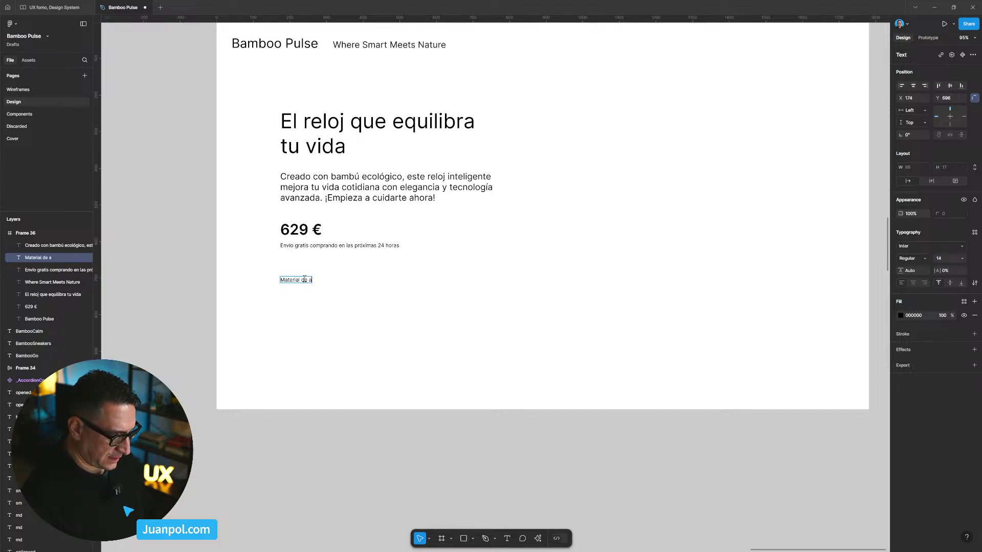
key("BackSpace")
type("la c")
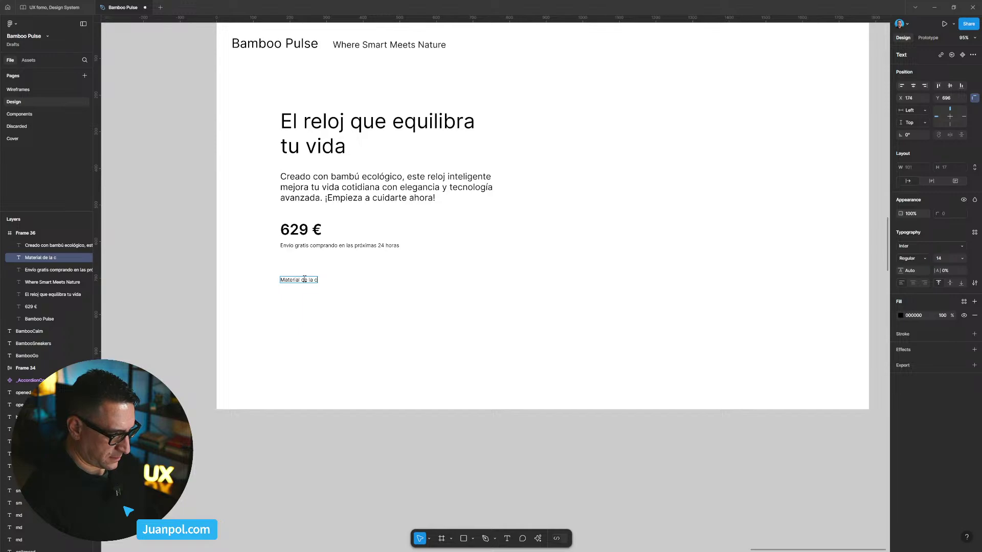
type("arcaza")
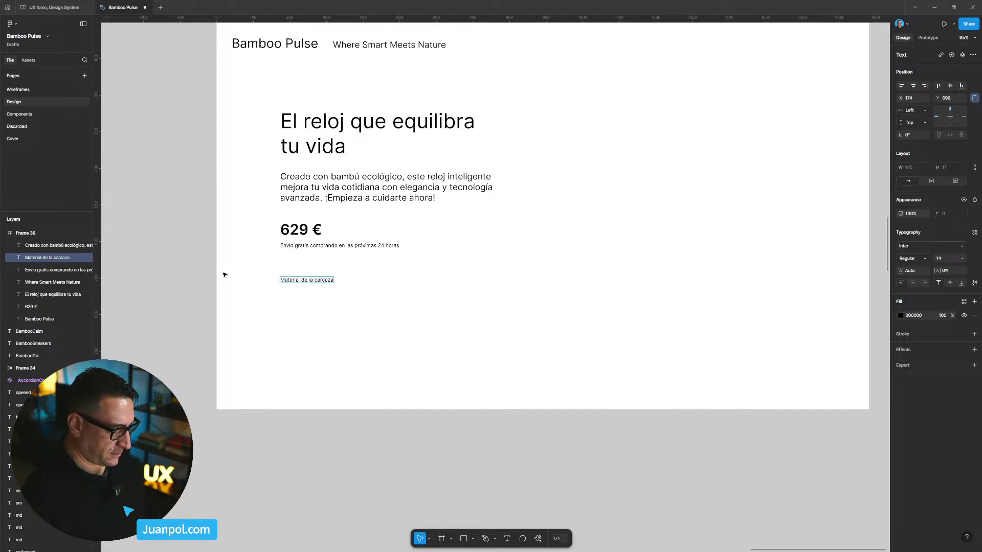
key("Escape")
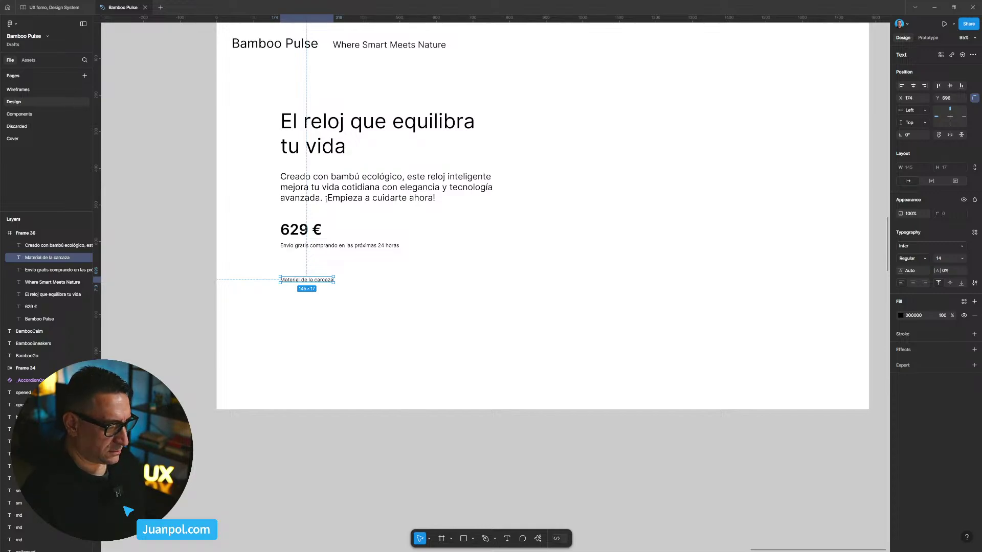
key("Escape")
Move the casing material label slightly up to Y 686, keeping it left-aligned with the price.
left_click_drag(302, 284, 300, 278)
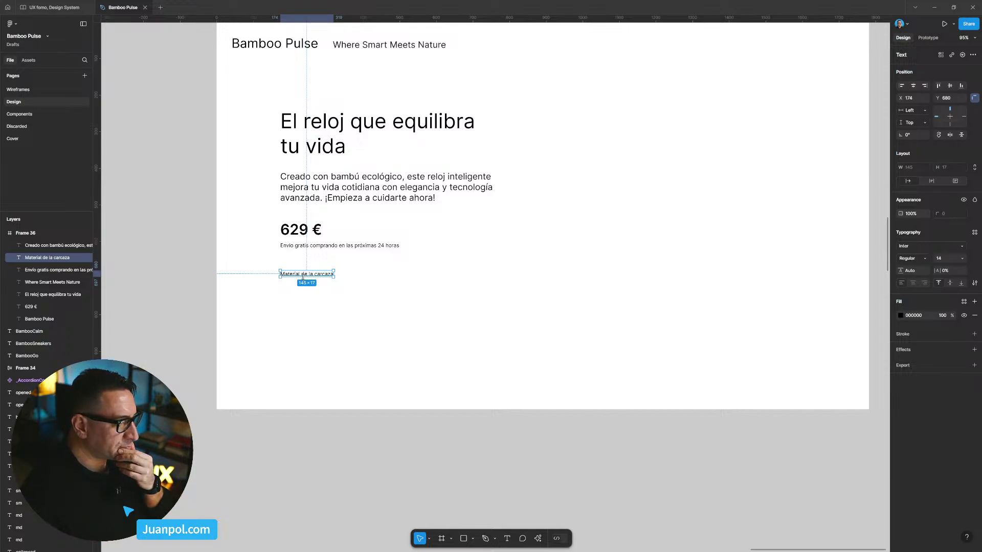
left_click_drag(304, 276, 304, 279)
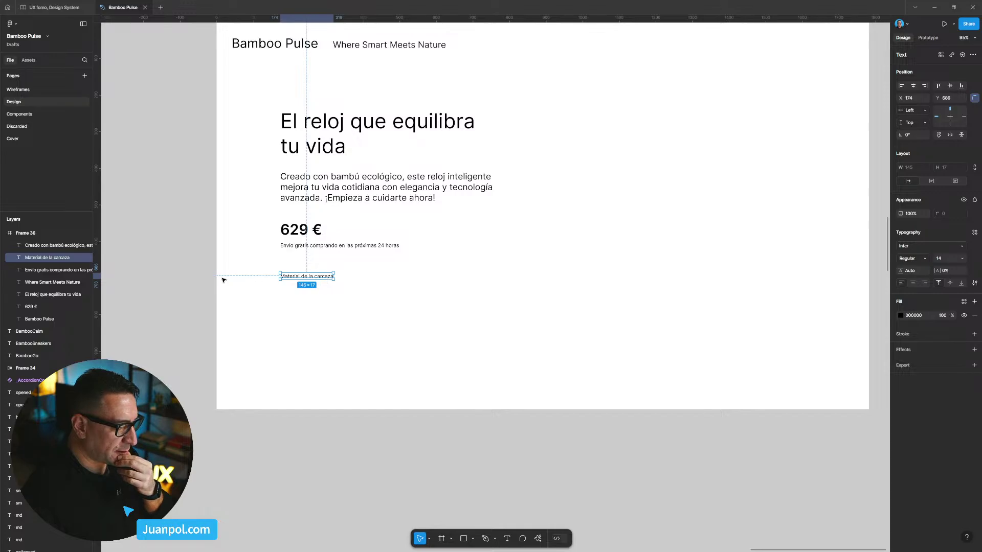
left_click(189, 276)
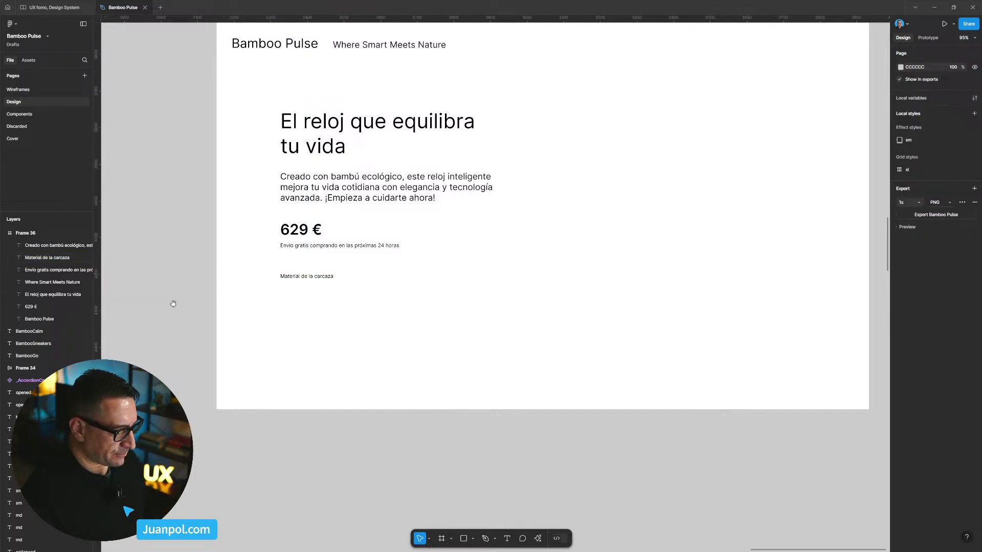
Create a row of three 53 × 53 circles below the material label, at X 174, 247 and 320, Y 727.
left_click_drag(171, 302, 223, 292)
key("o")
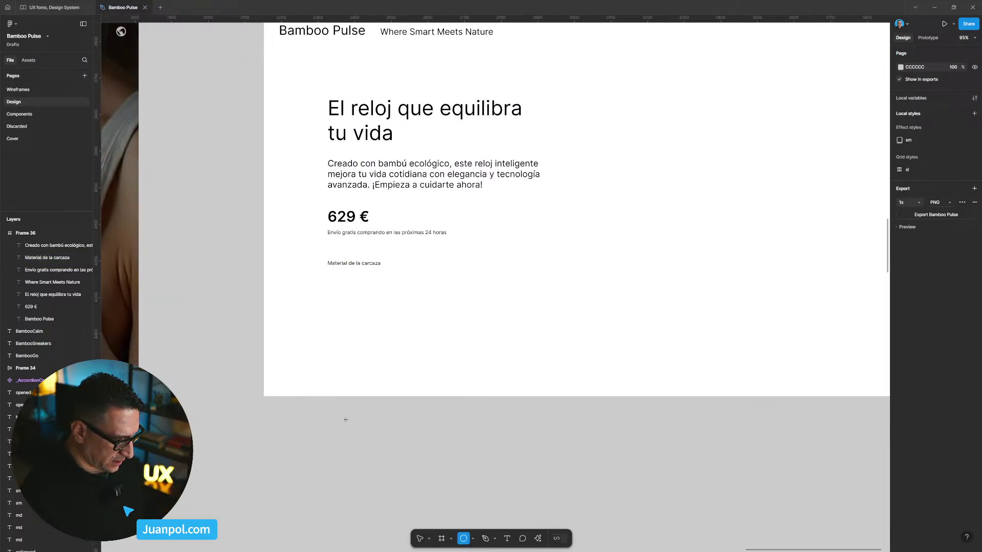
mouse_move(346, 420)
left_mouse_down()
mouse_move(365, 439)
mouse_move(343, 297)
mouse_move(331, 288)
mouse_move(394, 289)
left_mouse_up()
left_click(416, 475)
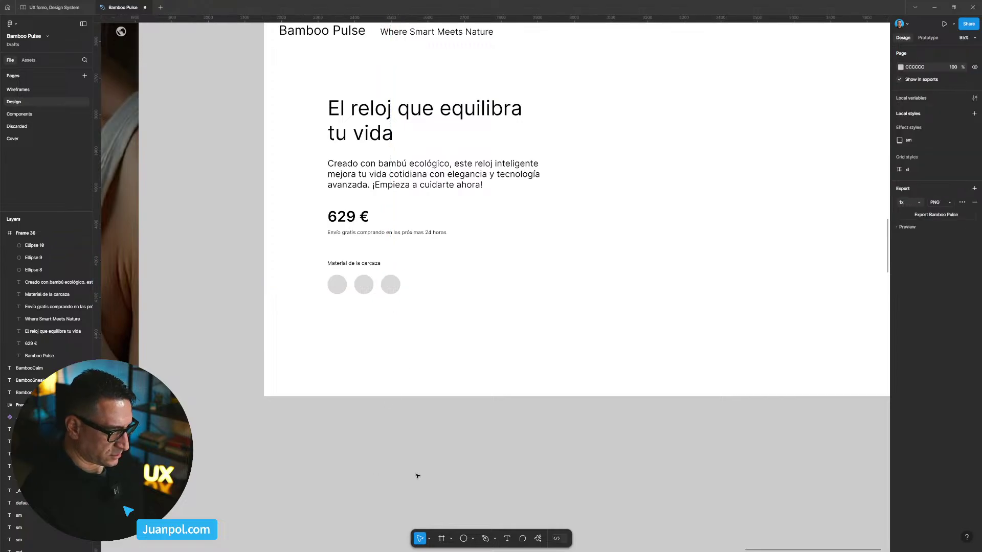
Fill the first circle below the material label with a coral red.
scroll(374, 404, "right", 1)
left_click(317, 290)
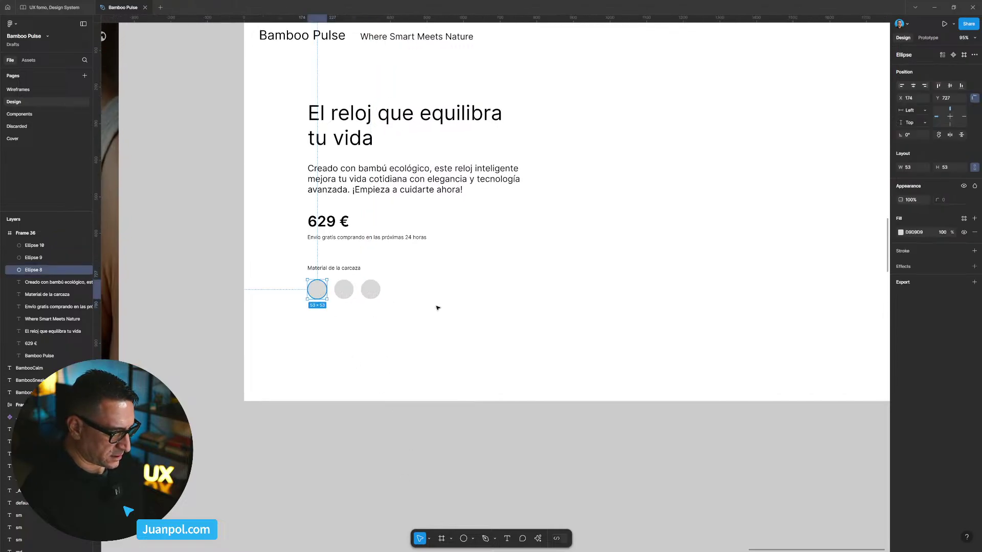
left_click(900, 232)
left_click(838, 264)
left_click(344, 289)
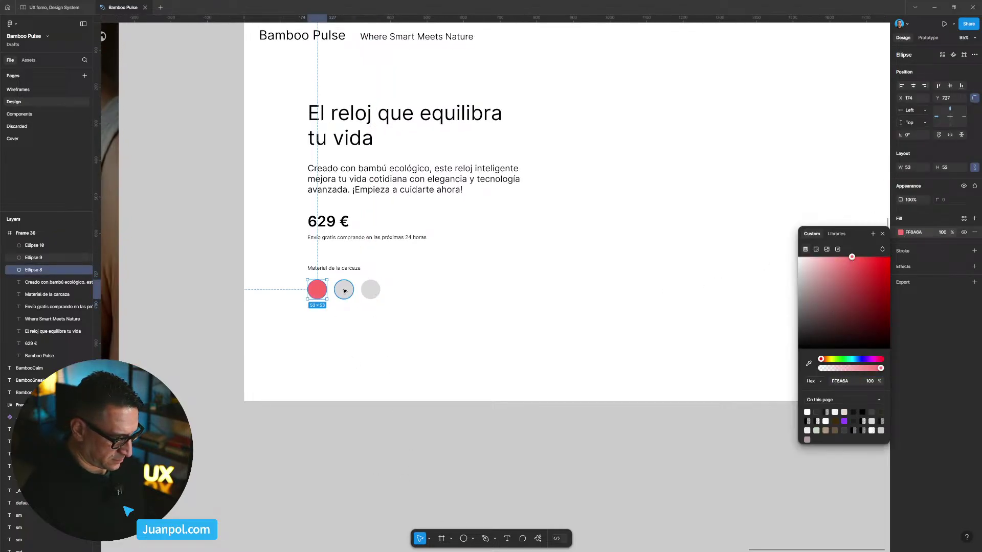
left_click(901, 232)
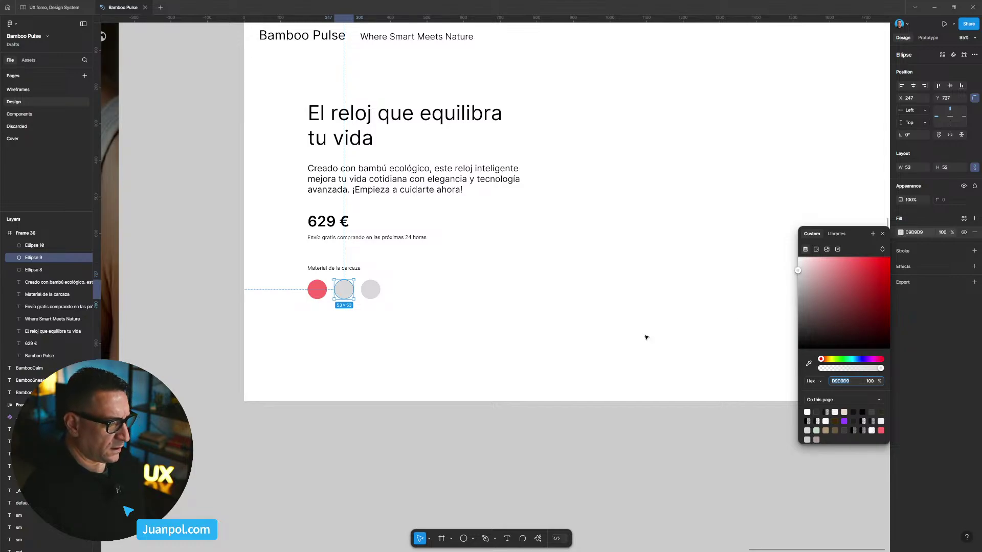
key("alt")
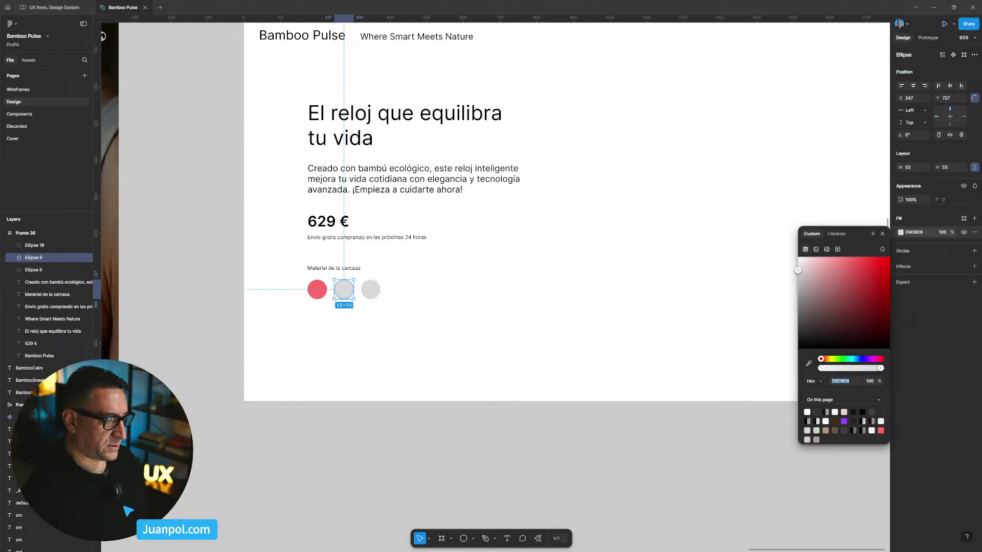
key("Escape")
scroll(462, 254, "up", 3)
key("Escape")
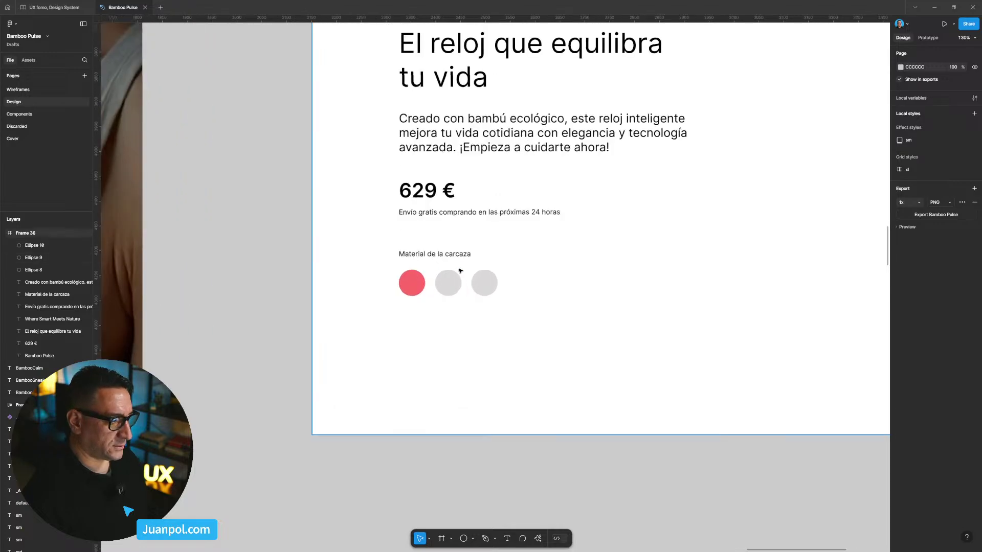
Correct the spelling of the material label to "Material de la carcasa".
double_click(462, 255)
left_click(465, 254)
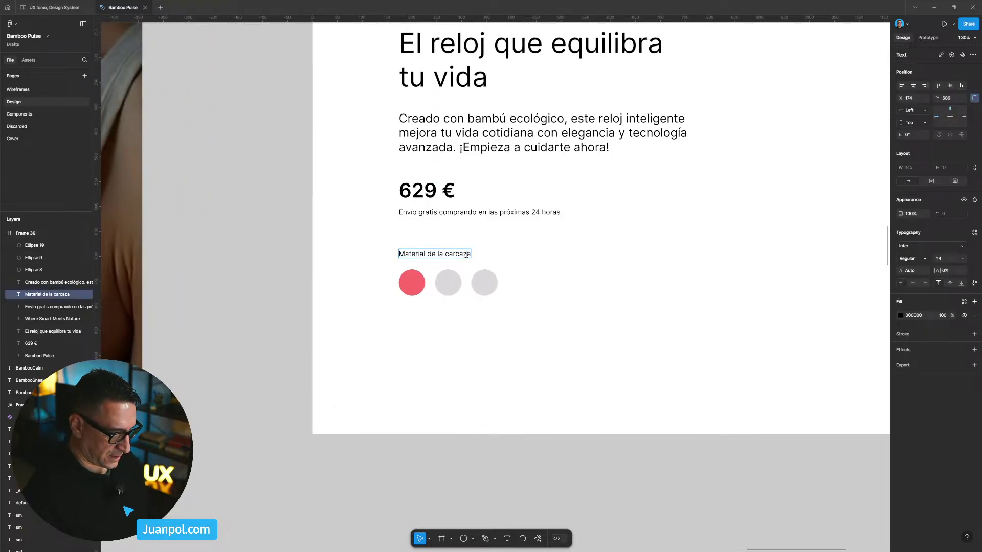
key("BackSpace")
type("s")
key("Escape")
left_click(270, 267)
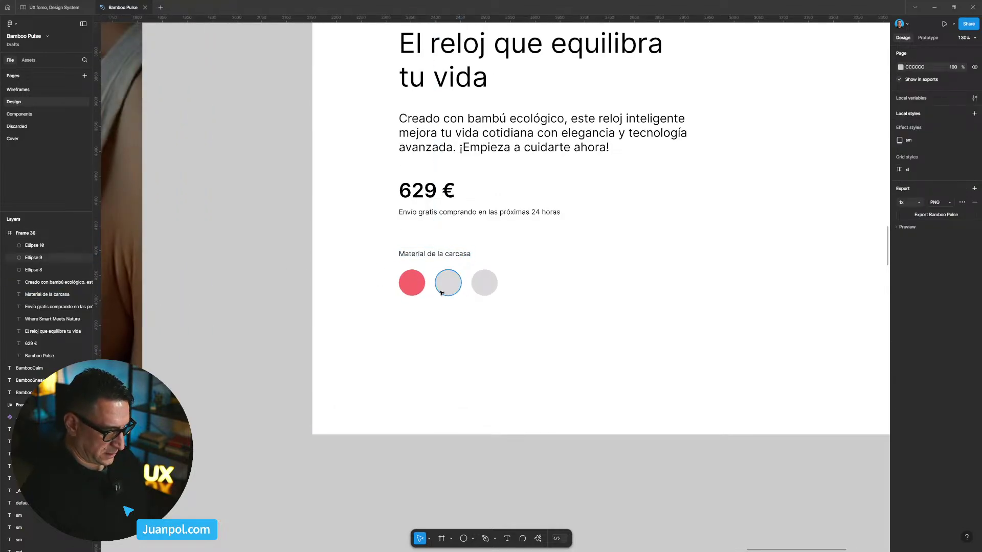
Fill the middle circle below the material label with a bright green.
left_click(449, 284)
left_click(900, 232)
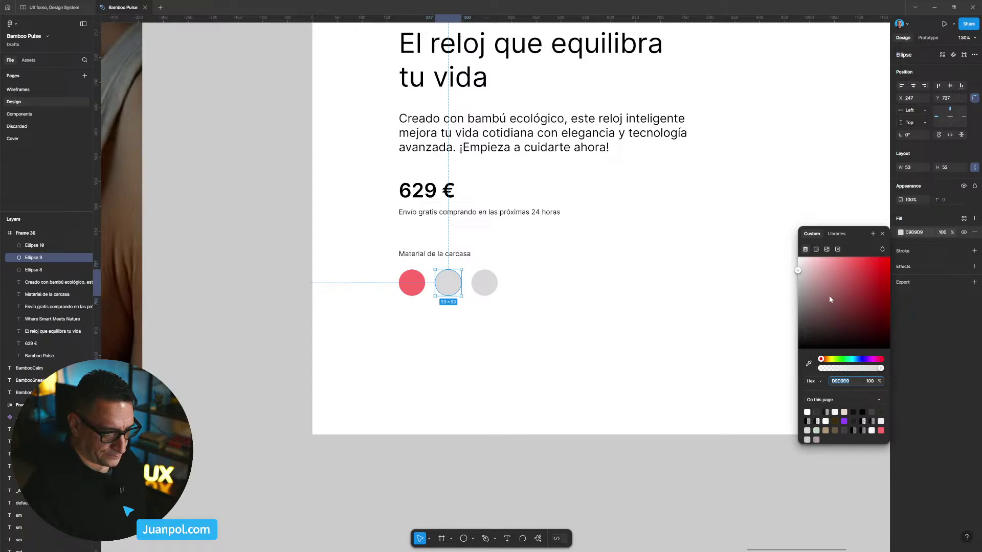
left_click(842, 359)
left_click(857, 267)
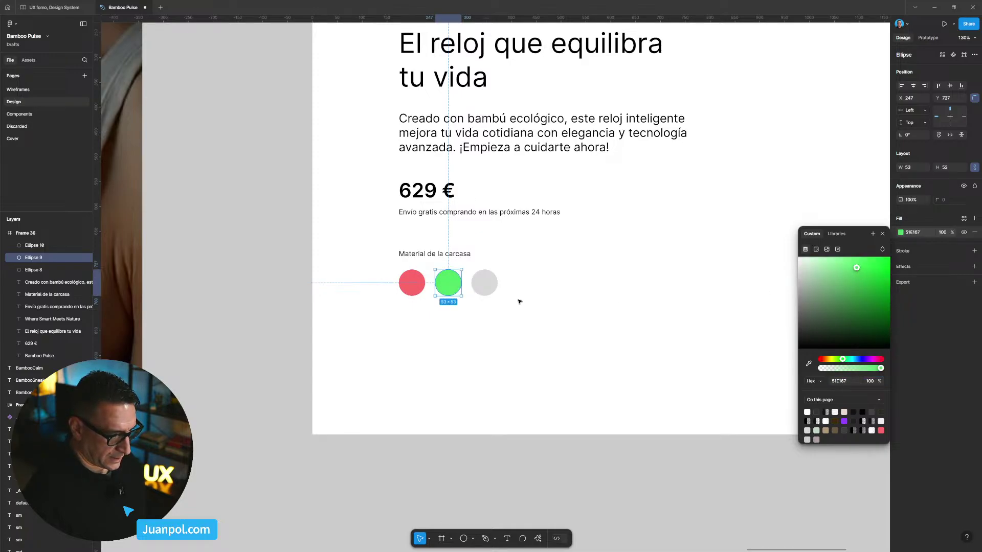
Fill the third circle below the material label with a medium blue.
left_click(488, 285)
left_click(902, 233)
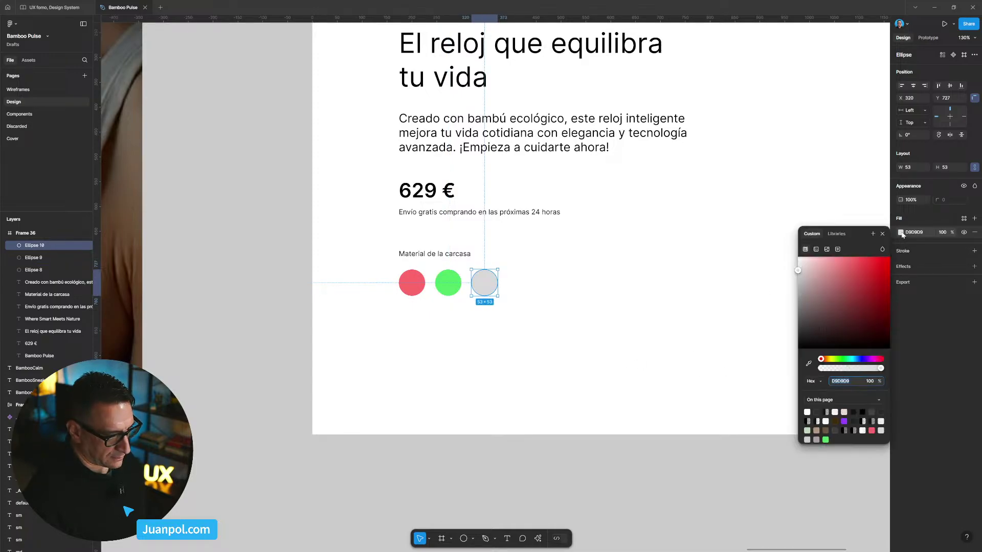
left_click(859, 359)
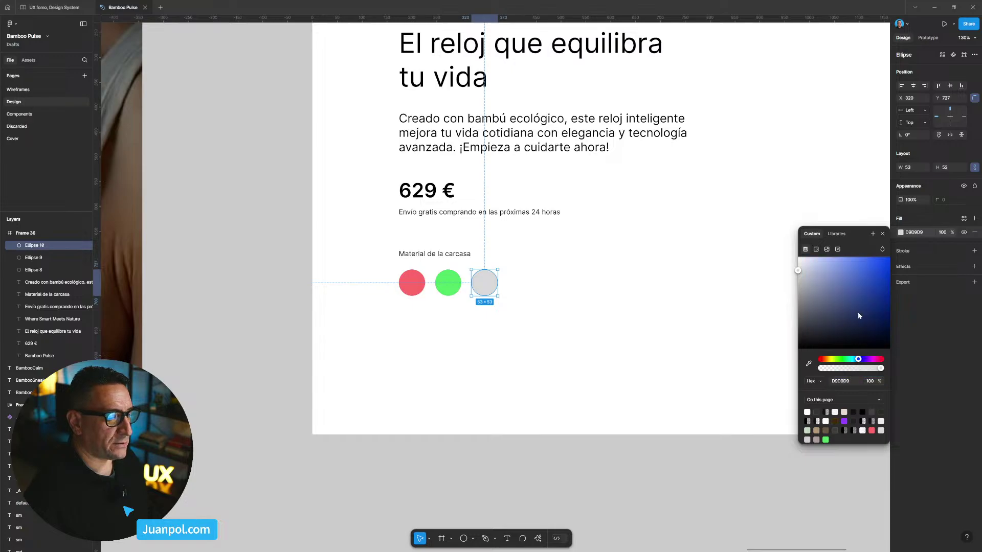
left_click(850, 268)
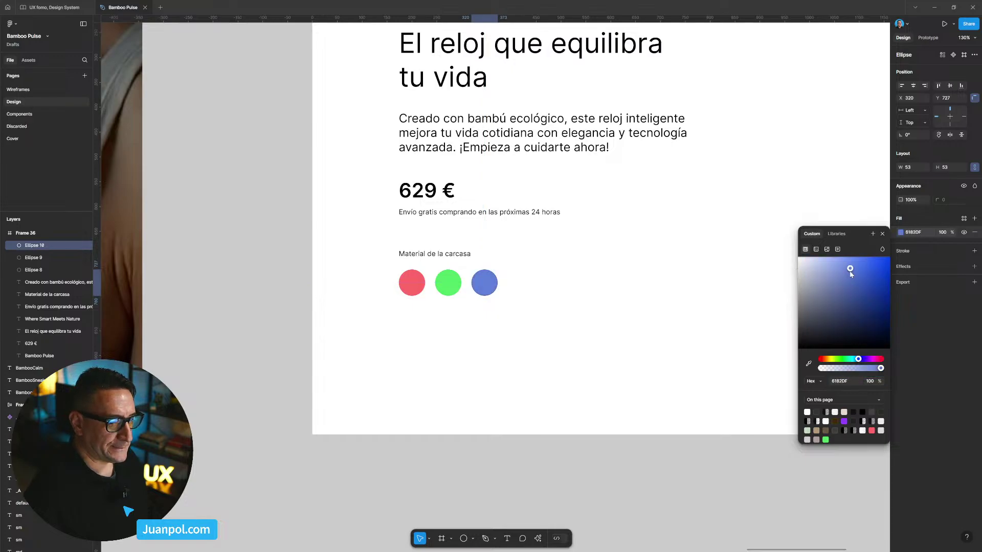
Extend the lower edge of the new landing page frame to a height of about 1154.
left_click(300, 342)
scroll(195, 312, "down", 1)
scroll(195, 312, "right", 1)
scroll(252, 278, "down", 4)
scroll(281, 88, "down", 1)
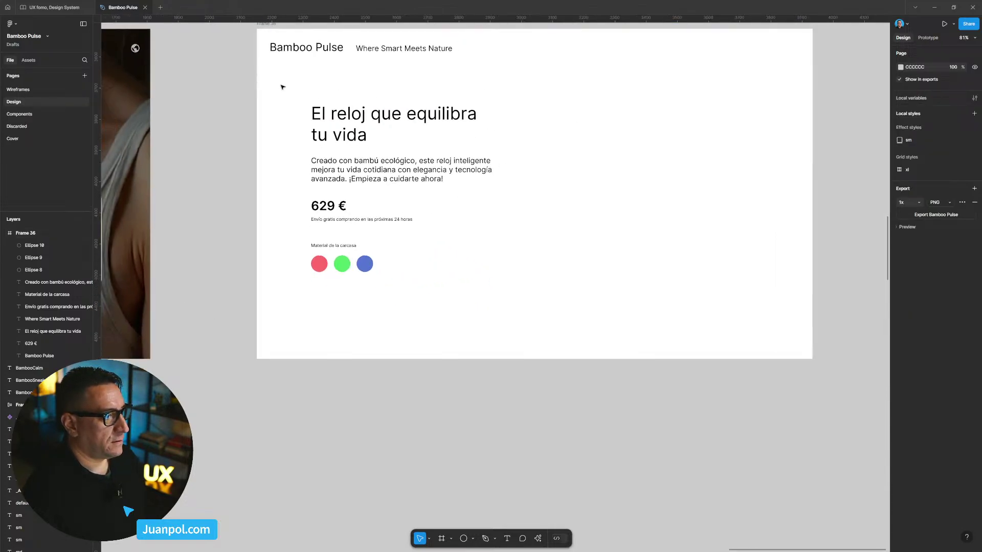
scroll(258, 83, "up", 1)
left_click(269, 45)
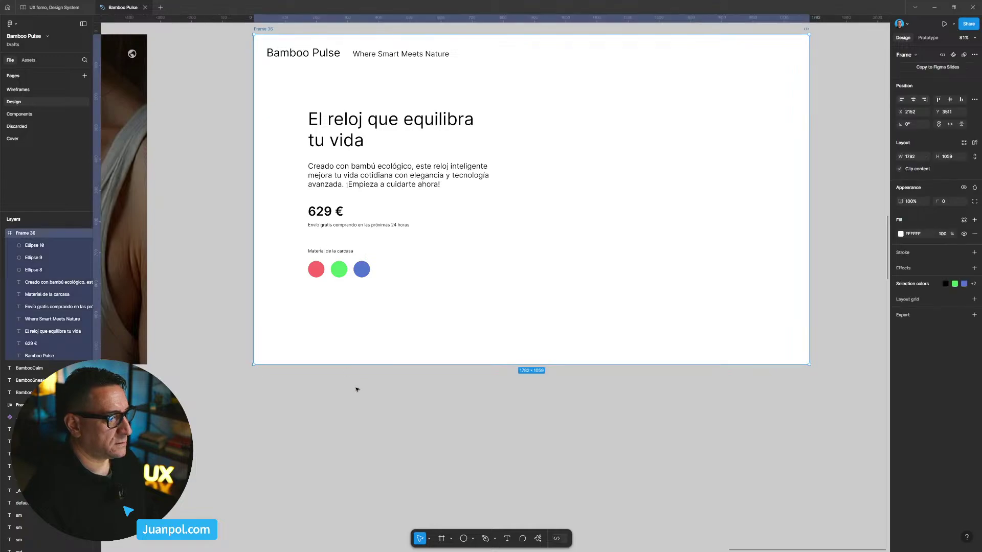
left_click_drag(358, 364, 374, 395)
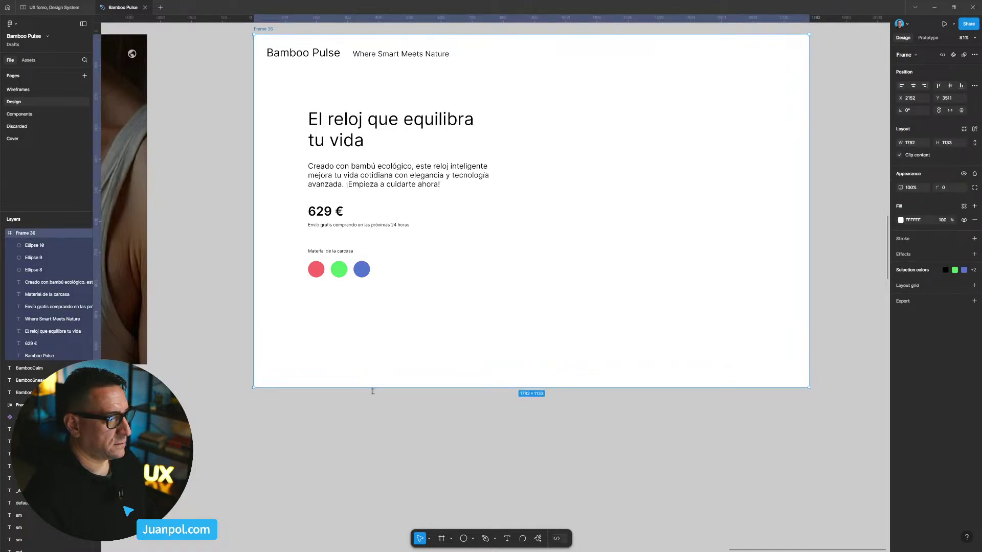
left_click(378, 415)
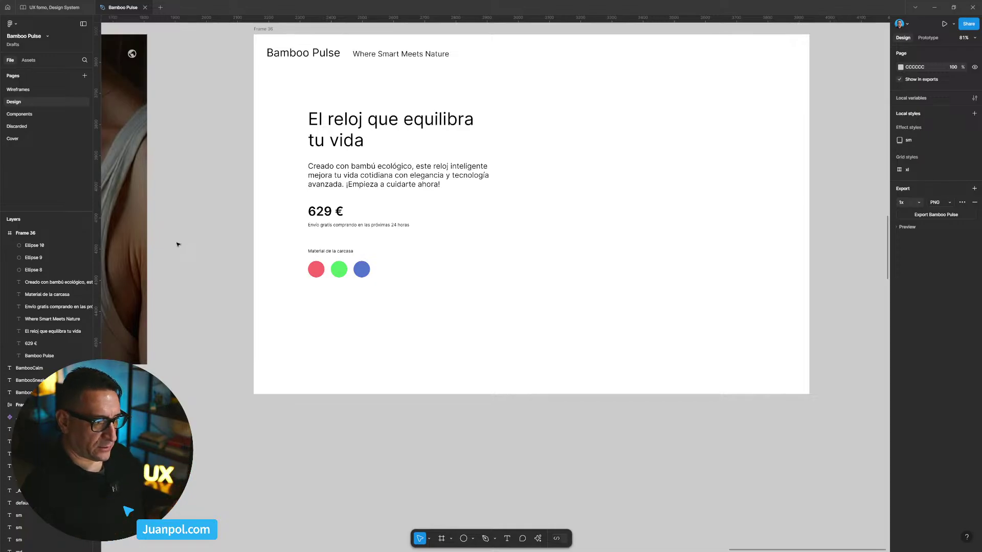
Duplicate the "Material de la carcasa" label below the colour circles and change the copy's text to "Tamaño".
scroll(177, 251, "left", 10)
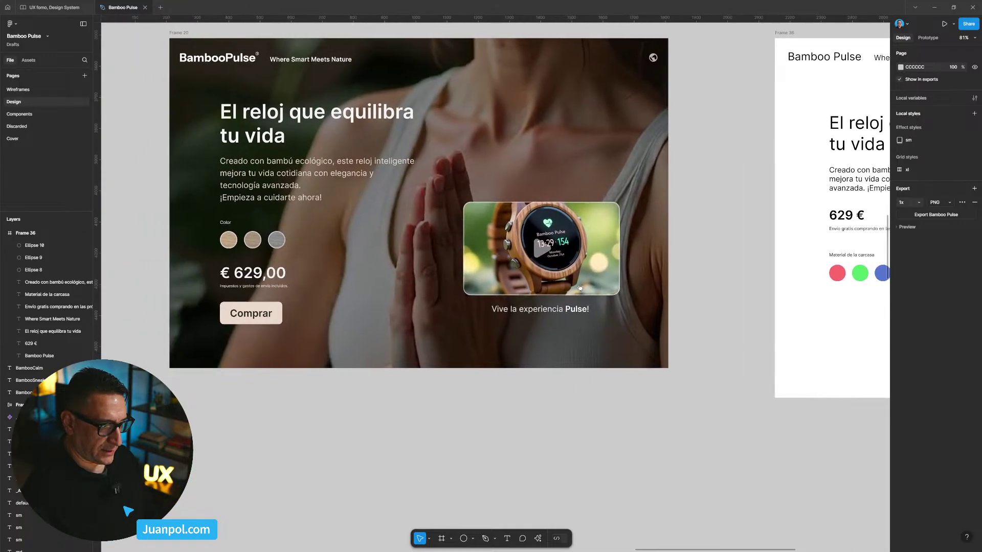
scroll(580, 288, "right", 9)
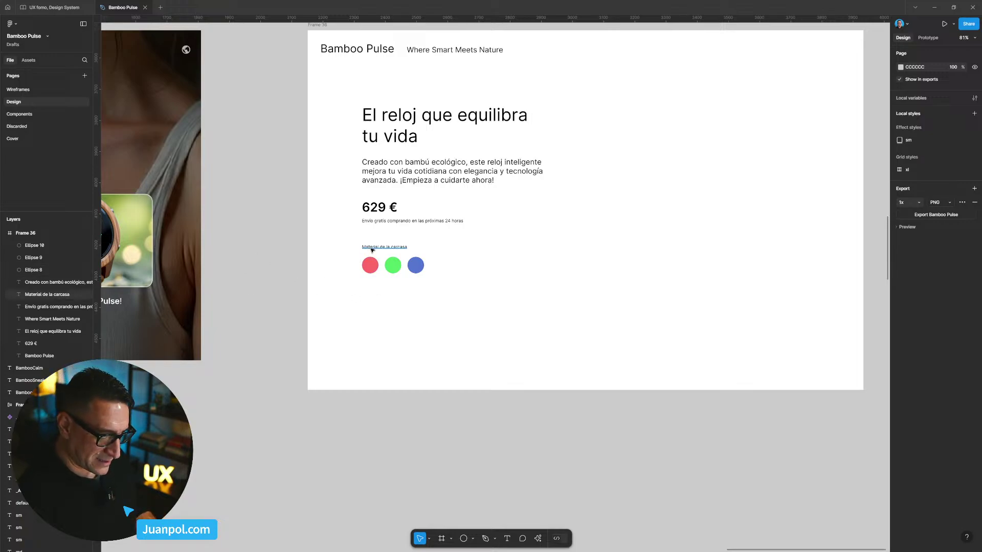
left_click_drag(371, 250, 379, 302)
double_click(379, 300)
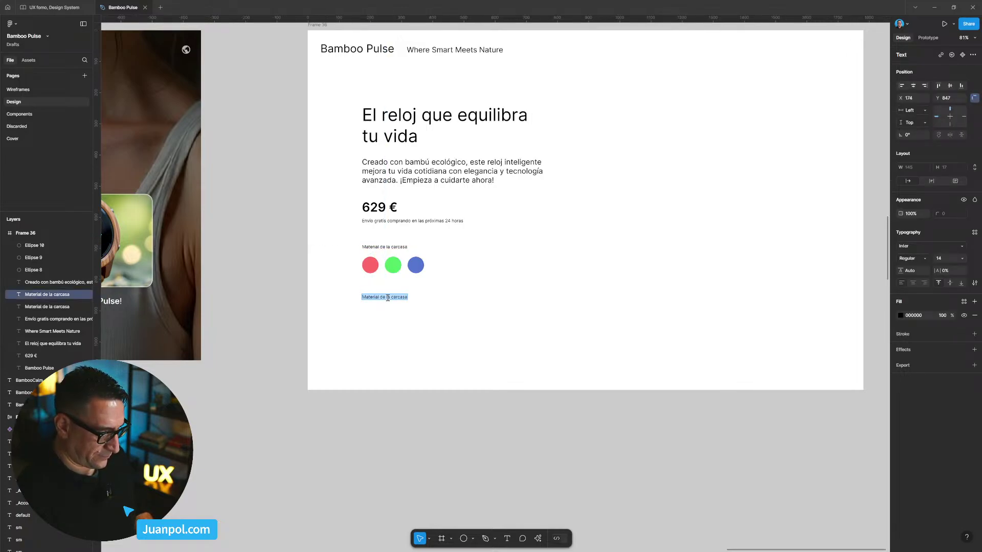
type("Tamaño")
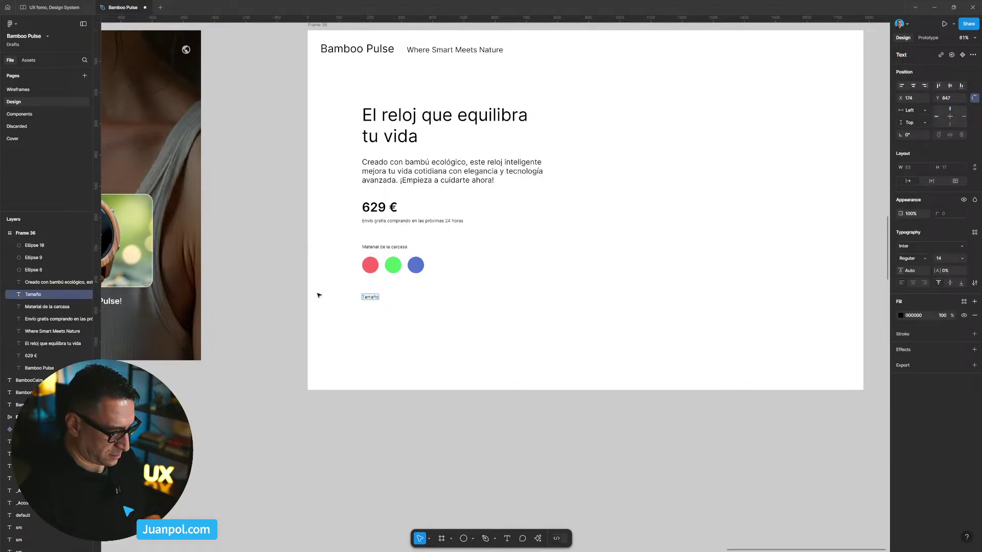
key("Escape")
Extend the lower edge of the new frame to a height of about 1257.
scroll(263, 294, "down", 2)
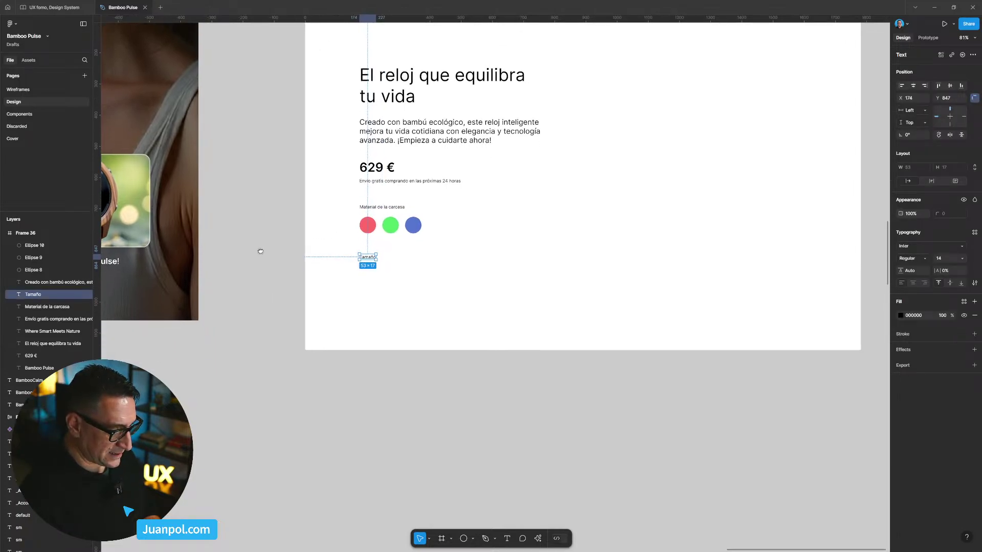
scroll(272, 278, "down", 3)
left_click(286, 273)
left_click(306, 58)
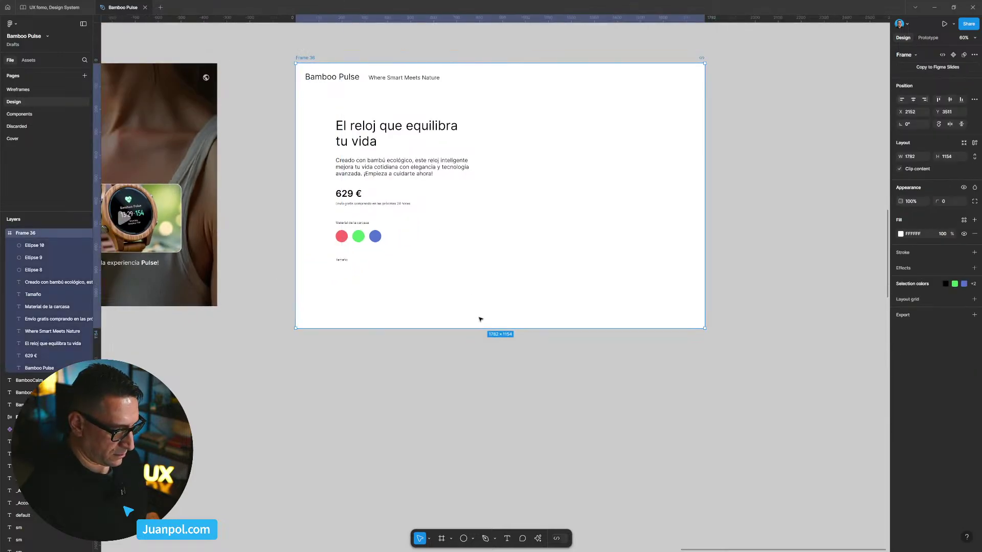
left_click(478, 336)
scroll(414, 382, "up", 2)
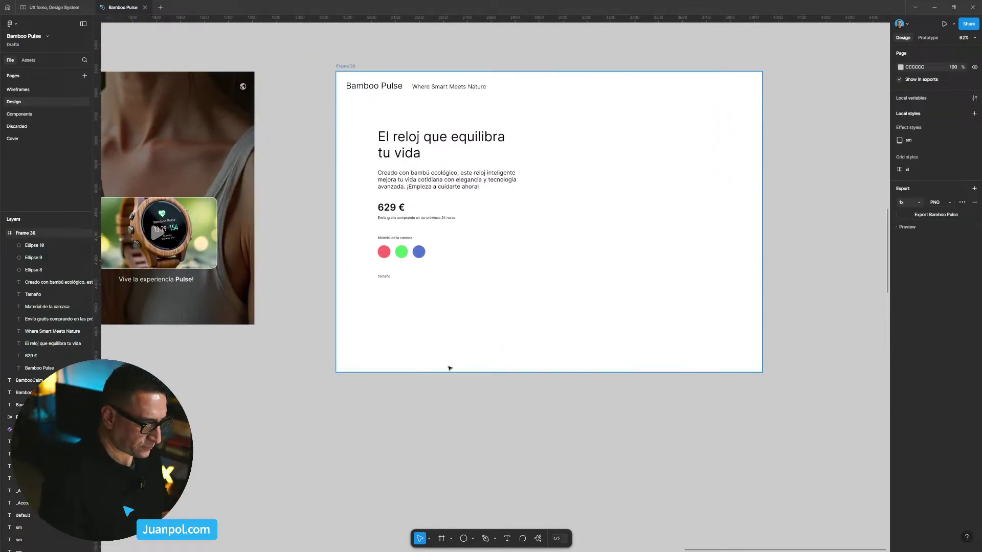
scroll(395, 317, "up", 2)
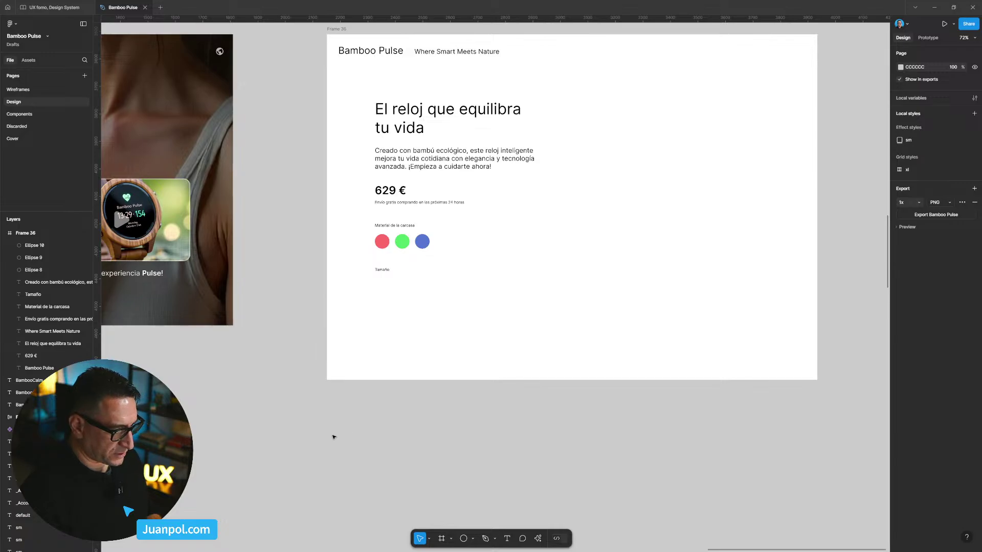
Copy the "Comprar" button from the original page's hero and place it near the bottom of the new frame, below the "Tamaño" label.
scroll(333, 434, "down", 4)
scroll(384, 106, "left", 3)
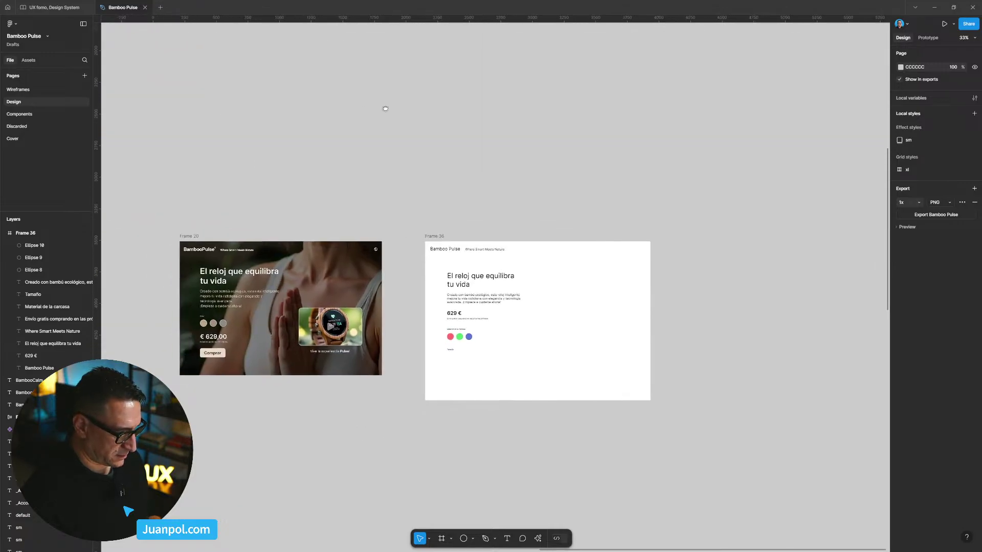
scroll(487, 108, "up", 2)
scroll(487, 108, "left", 5)
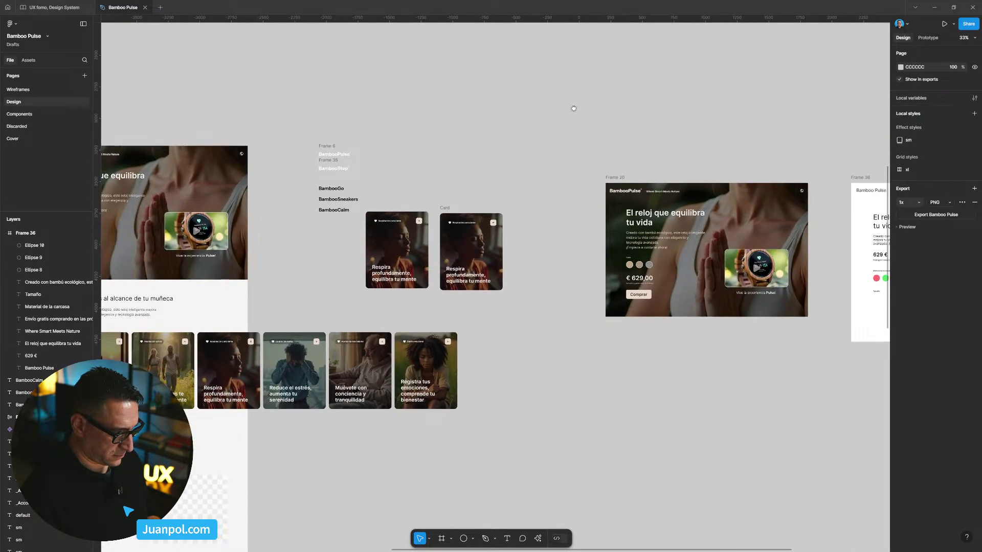
scroll(548, 107, "right", 1)
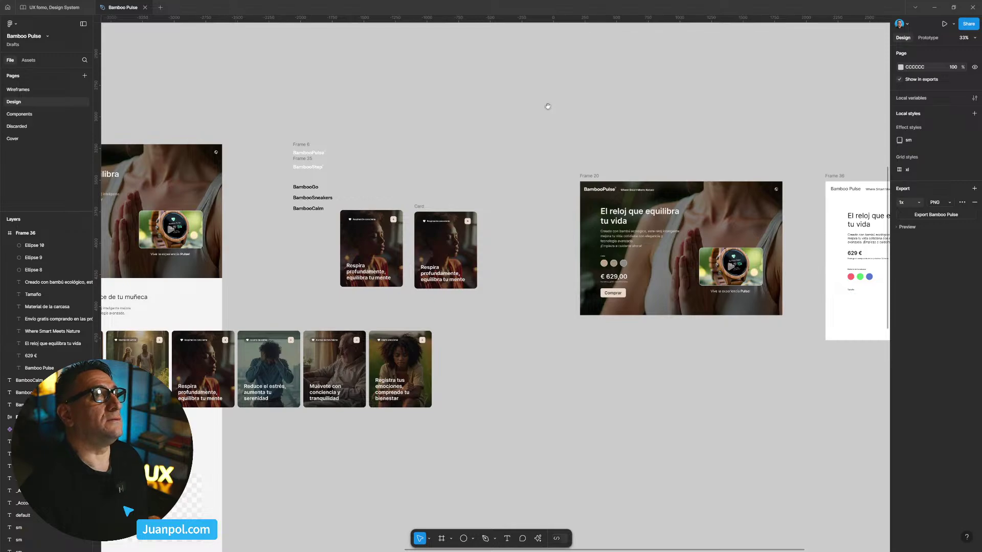
scroll(537, 114, "left", 4)
scroll(538, 113, "down", 1)
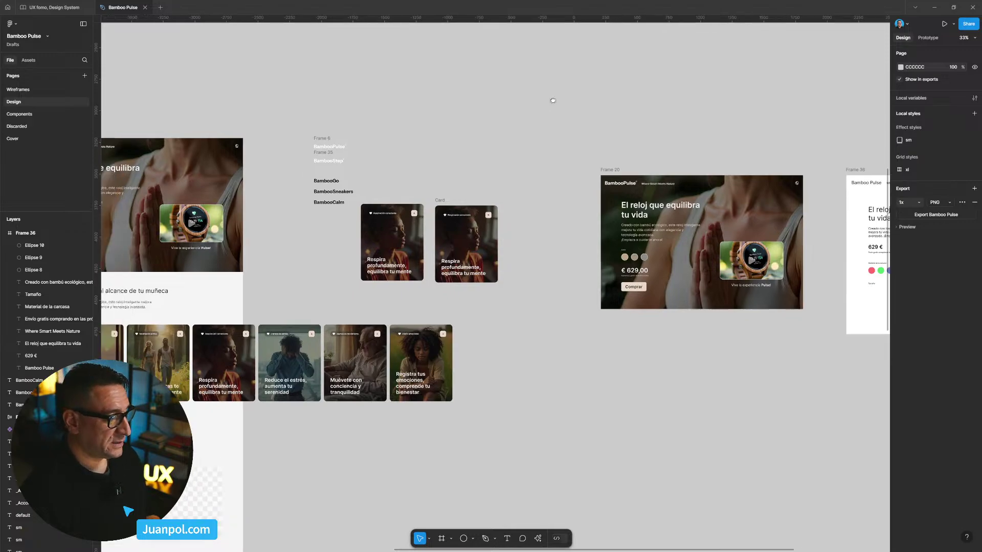
left_click(248, 216)
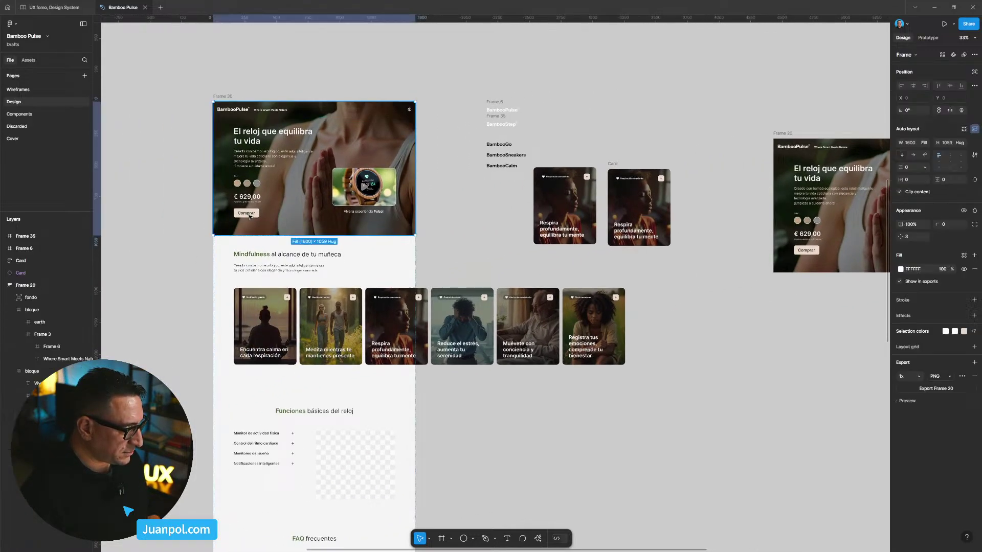
double_click(243, 216)
left_click_drag(244, 216, 772, 314)
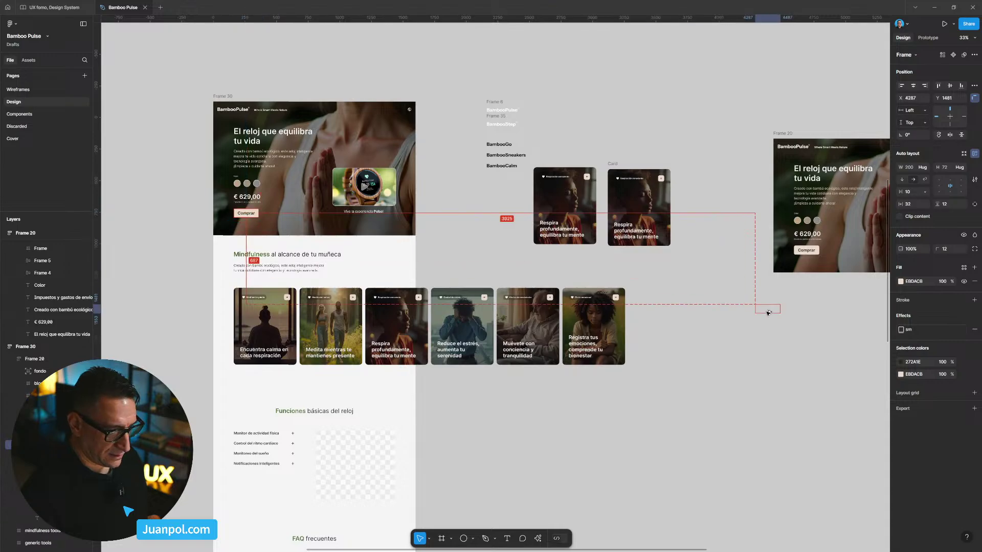
scroll(716, 333, "down", 3)
scroll(511, 332, "right", 8)
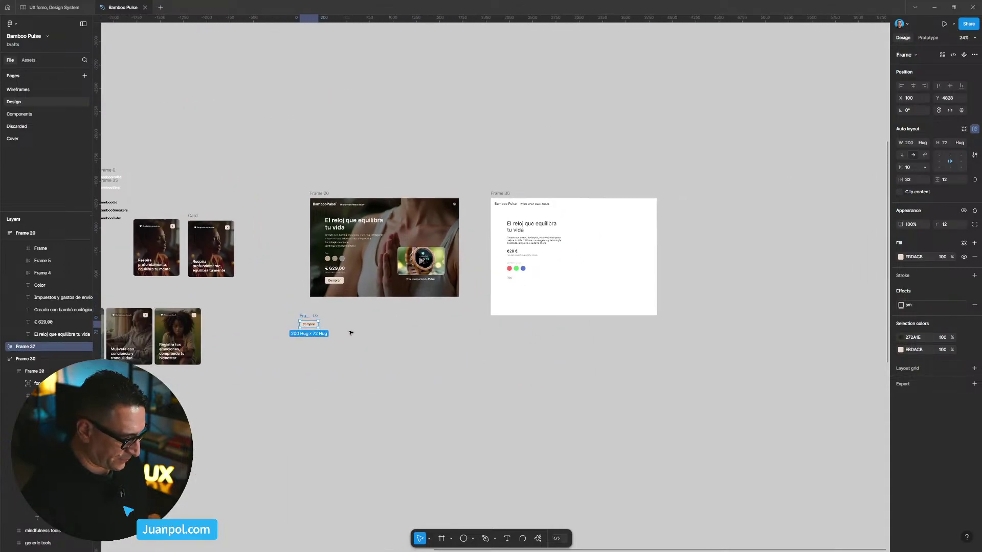
left_click_drag(307, 317, 508, 304)
scroll(517, 297, "up", 5)
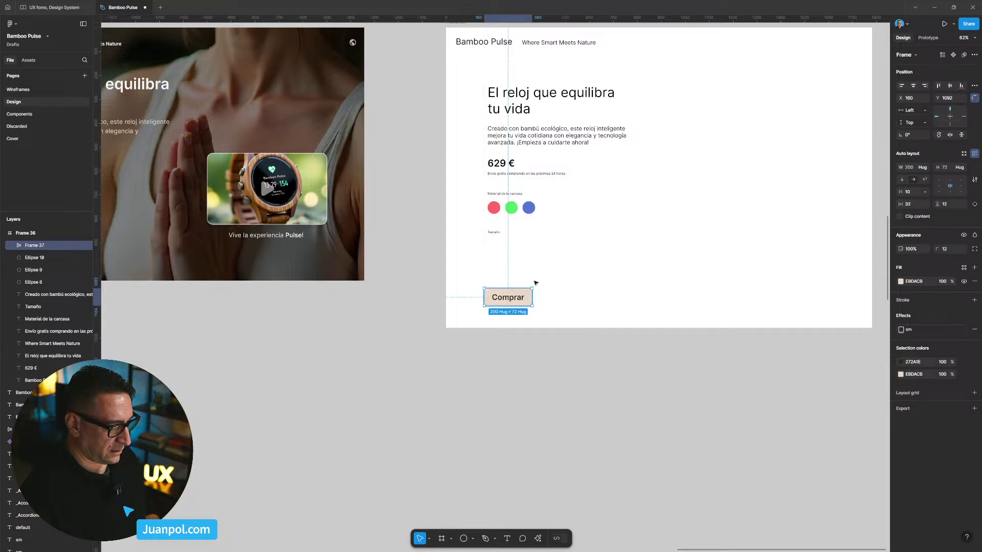
Extend the lower edge of the new frame to leave more room below the "Comprar" button.
scroll(516, 287, "up", 2)
scroll(516, 286, "right", 3)
left_click(389, 72)
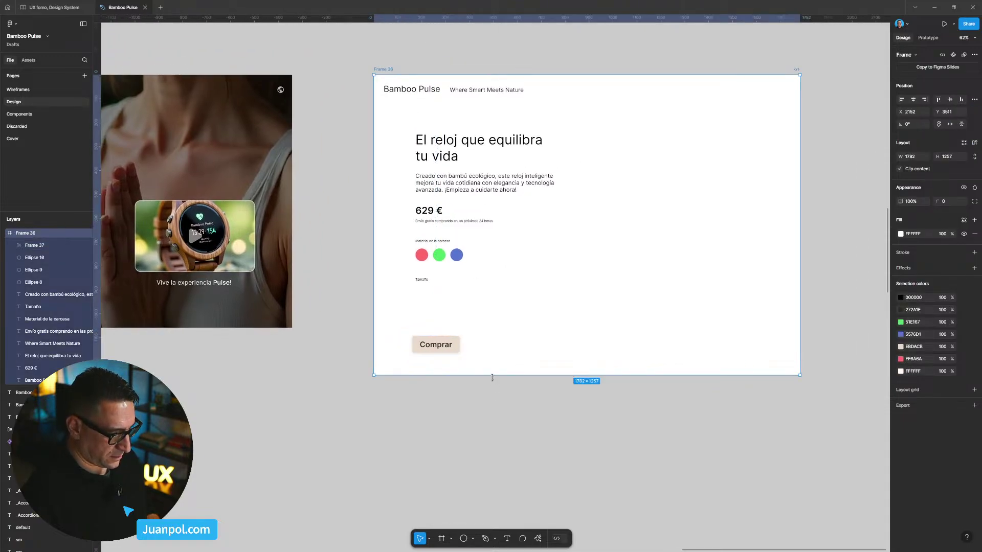
left_click_drag(492, 376, 492, 414)
Duplicate the "Comprar" button and place the copy directly below the "Tamaño" label.
left_click(458, 353)
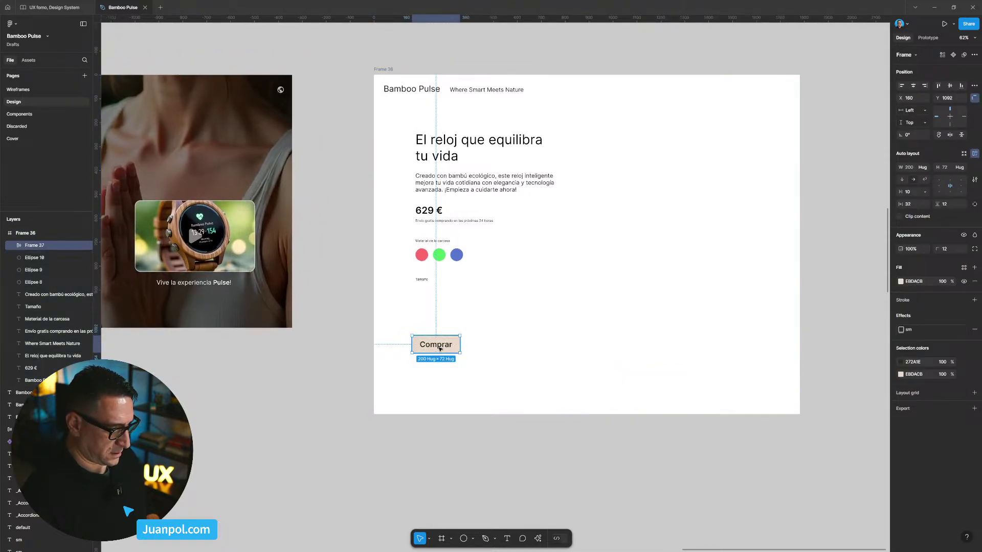
left_click_drag(440, 349, 449, 306)
key("ctrl+d")
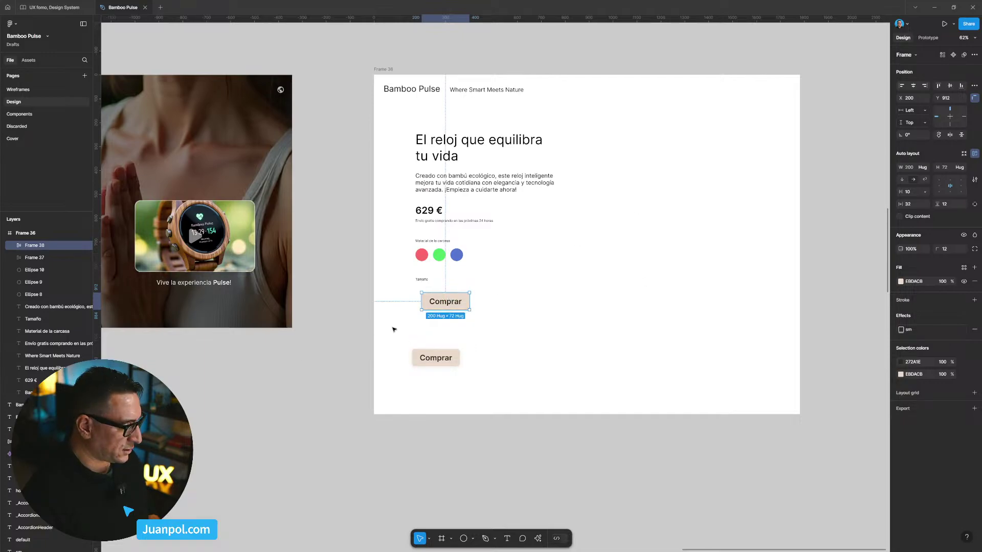
Change the text of the button below the "Tamaño" label to "42mm".
scroll(394, 329, "up", 3)
double_click(457, 294)
double_click(457, 293)
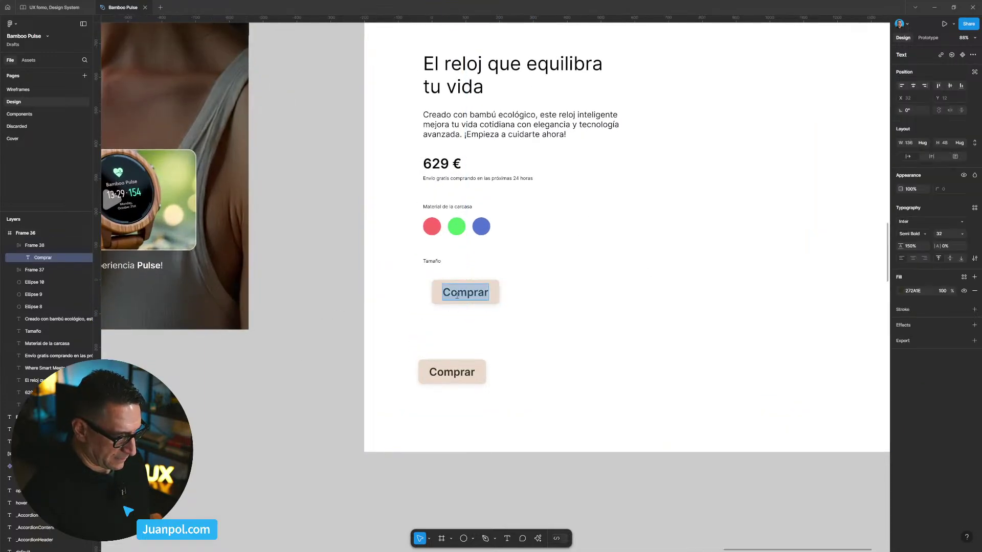
type("42")
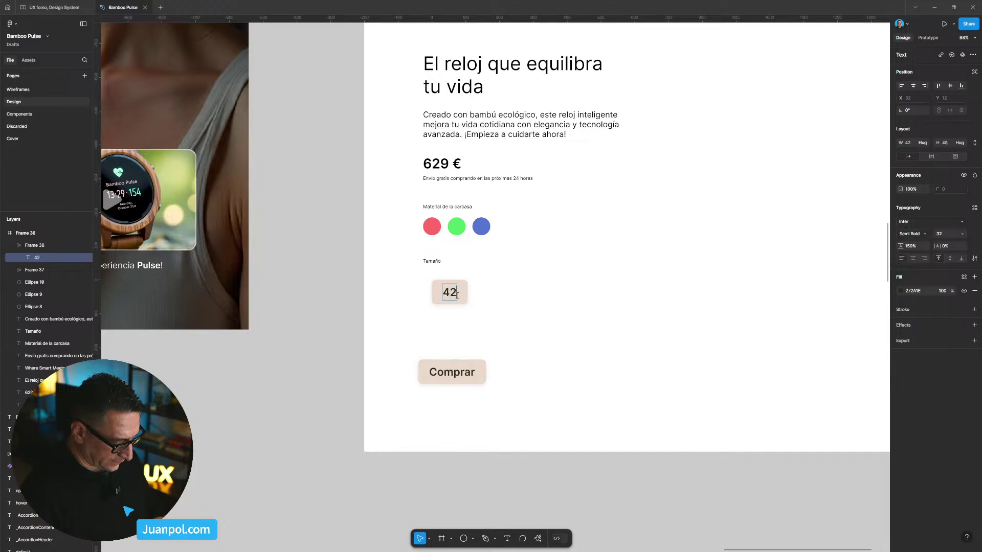
type("mm")
key("Escape")
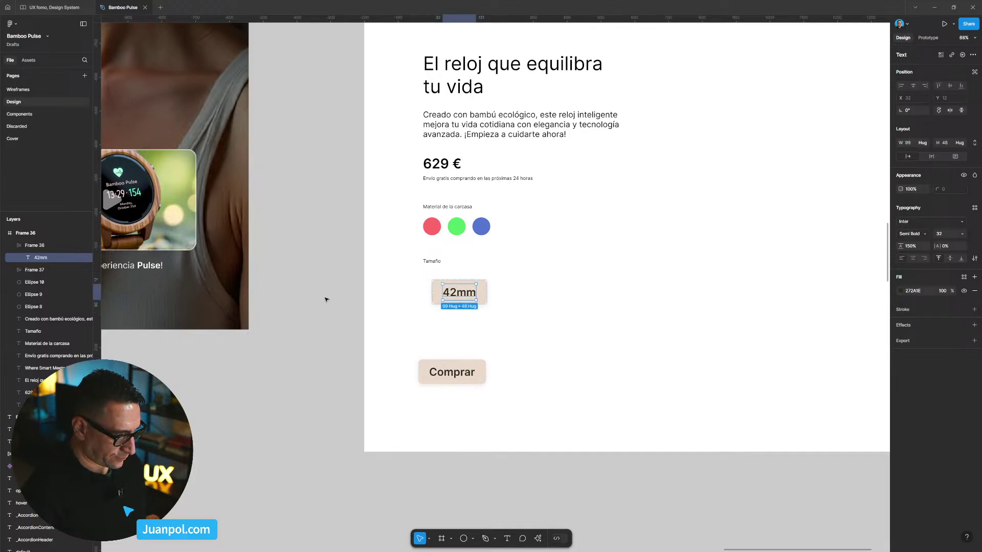
left_click(324, 300)
Remove the fill from both the "42mm" and "Comprar" buttons.
left_click(464, 294)
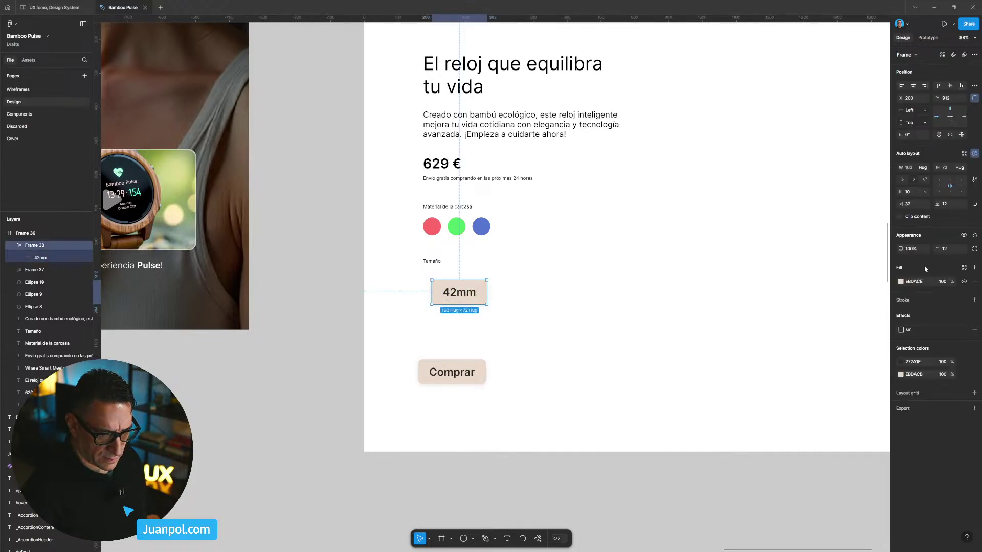
left_click(429, 374)
left_click(975, 281)
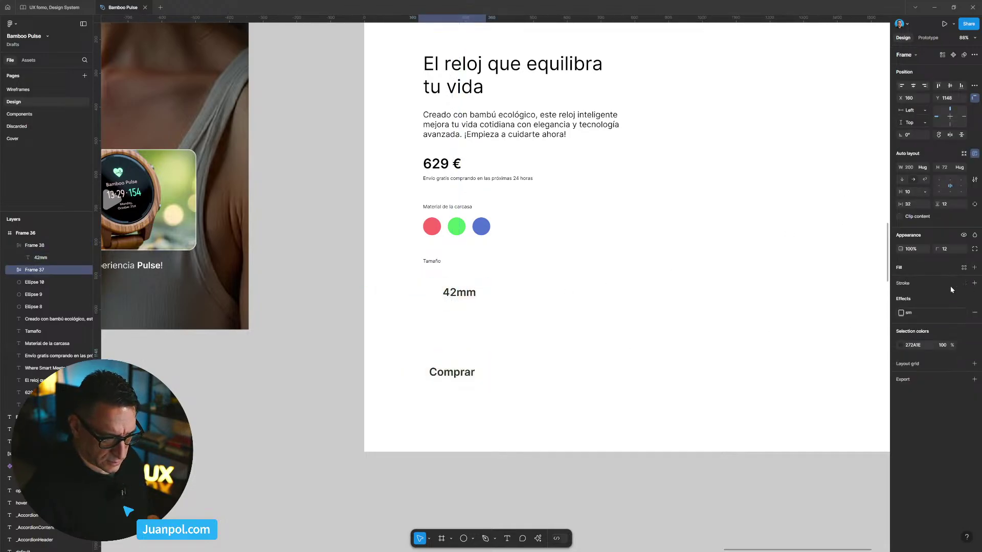
Give the "42mm" button a black inside stroke with a thickness of 3 and no fill.
left_click(300, 324)
left_click(433, 301)
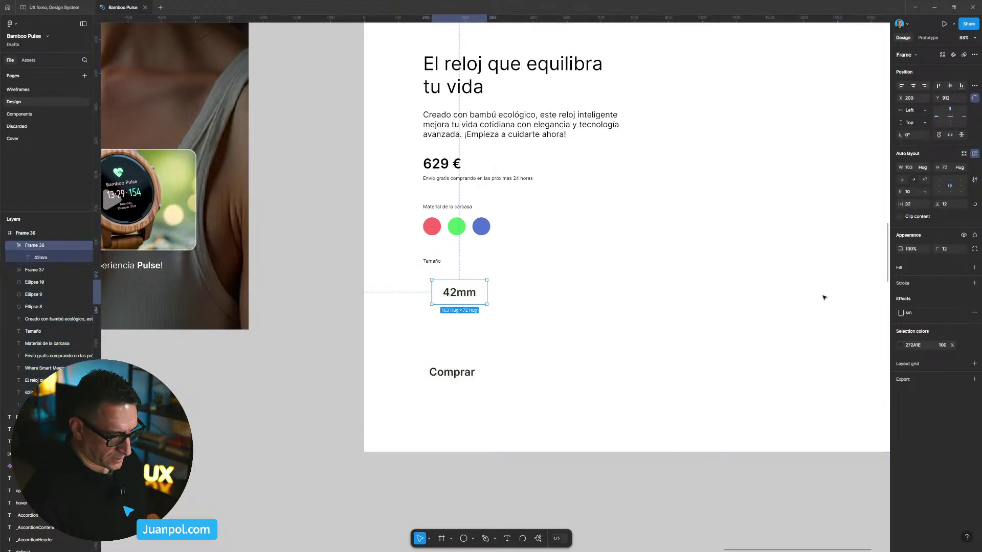
left_click(965, 267)
left_click(974, 267)
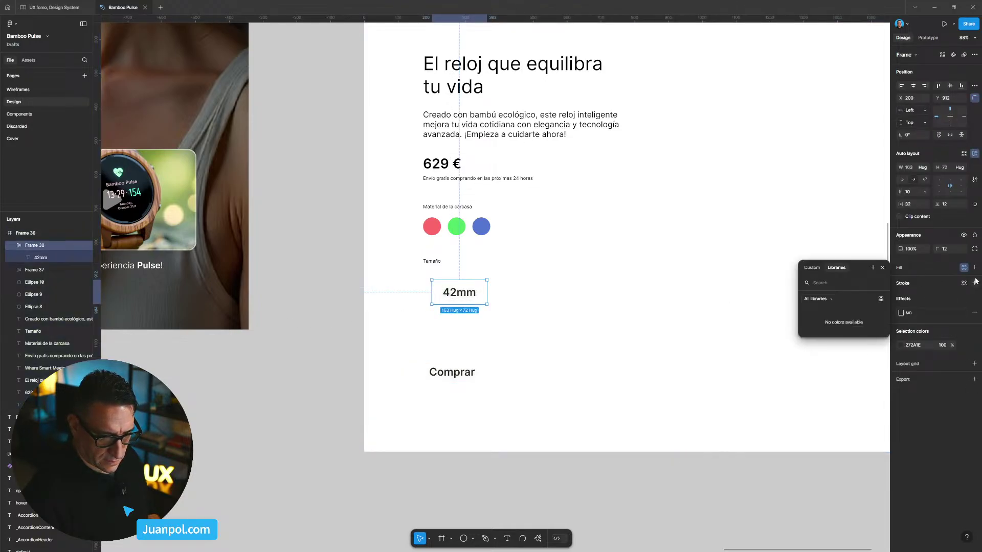
left_click(919, 283)
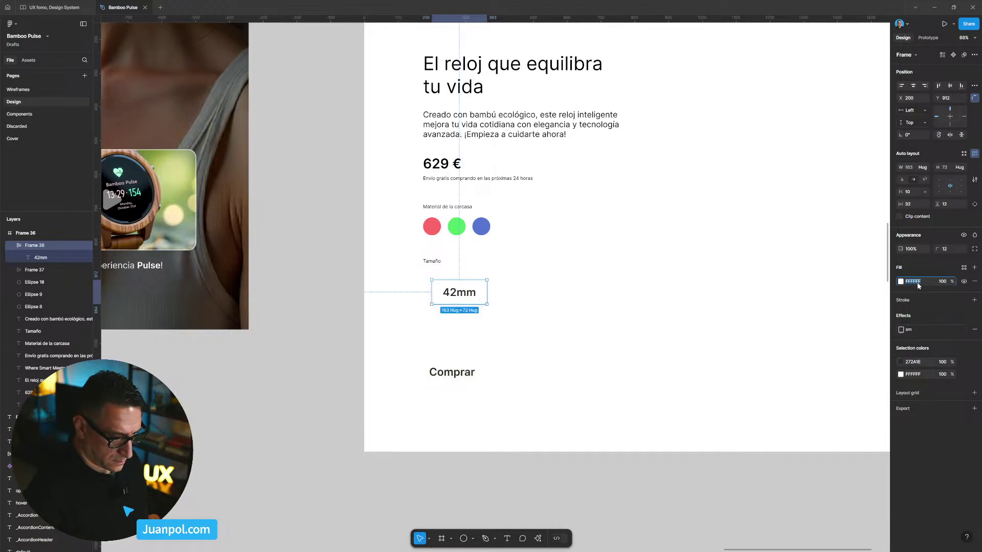
left_click(975, 300)
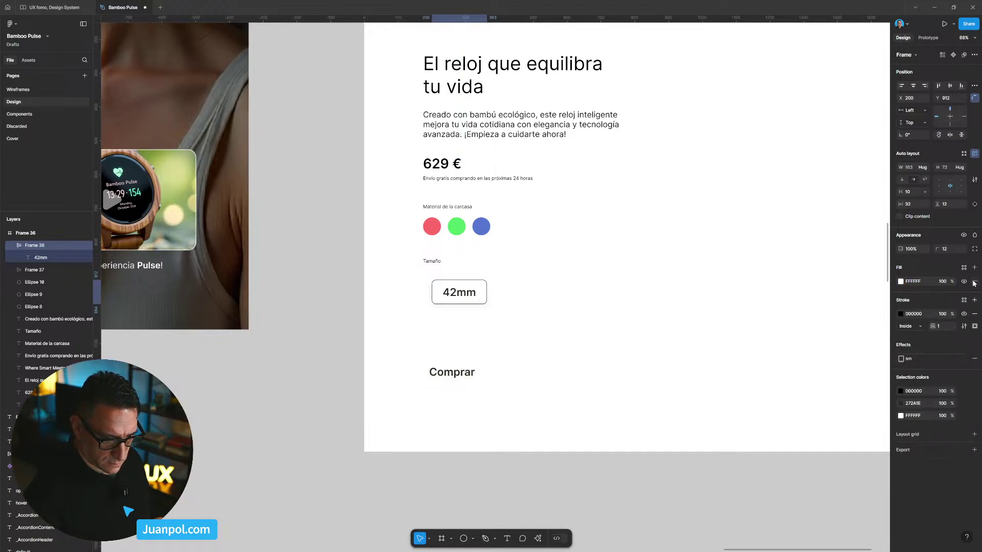
left_click(975, 282)
left_click(928, 310)
type("3")
key("Return")
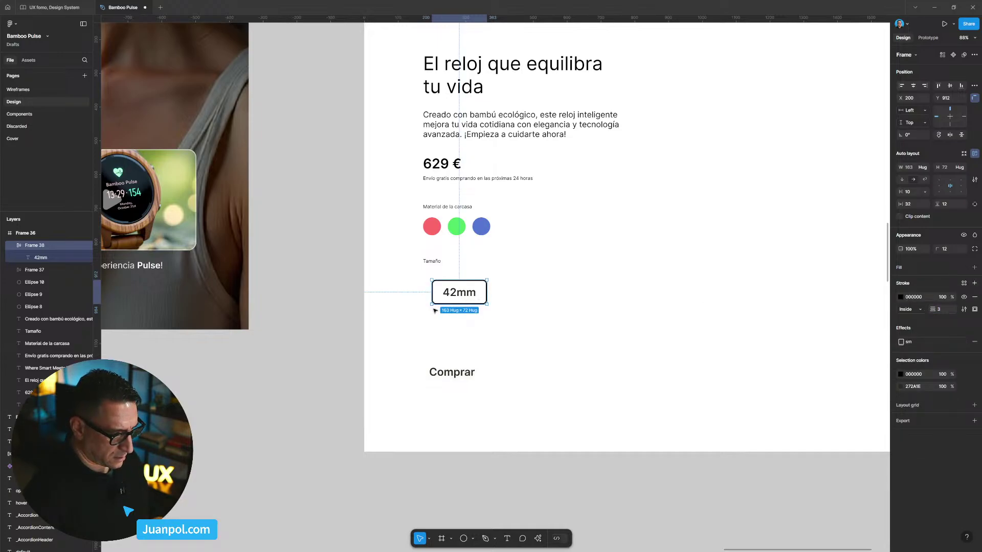
Align the "42mm" button with the left edge of the "Tamaño" label and set its text size to 16.
left_click(408, 292)
left_click(443, 295)
left_click_drag(442, 296, 442, 296)
left_click(447, 295)
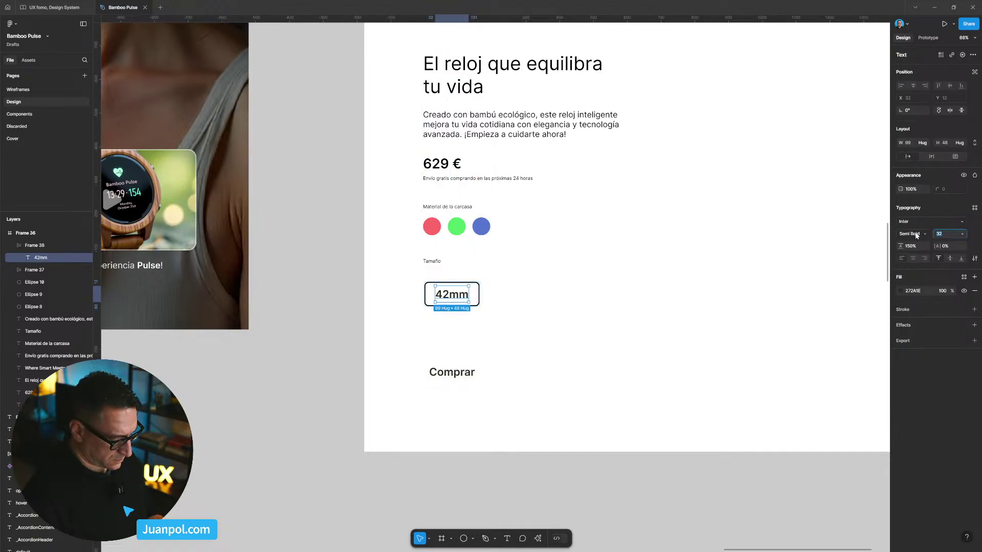
type("16")
key("Return")
left_click(335, 307)
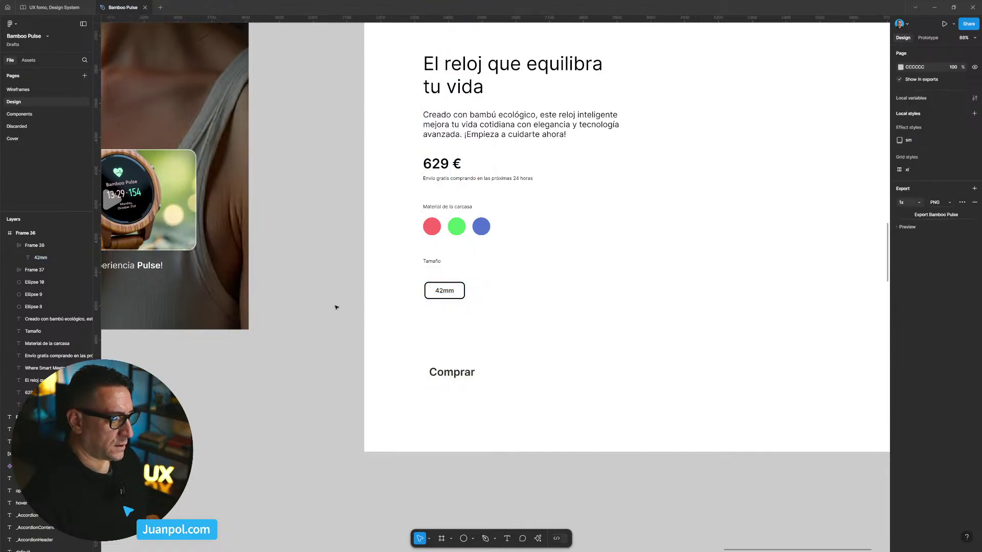
Duplicate the "42mm" button to its right and change the copy's text to "47mm".
left_click_drag(456, 297, 506, 293)
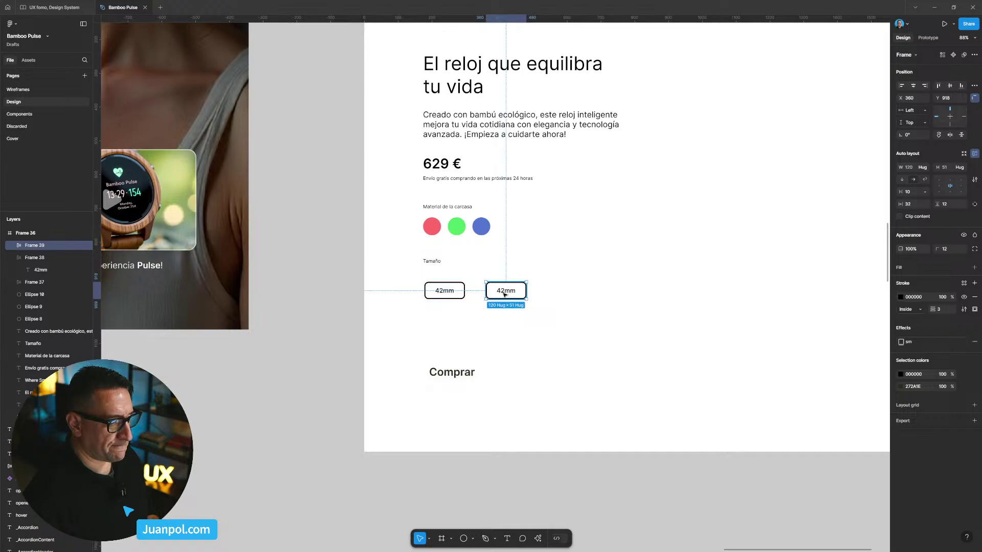
double_click(507, 292)
double_click(507, 292)
left_click(505, 291)
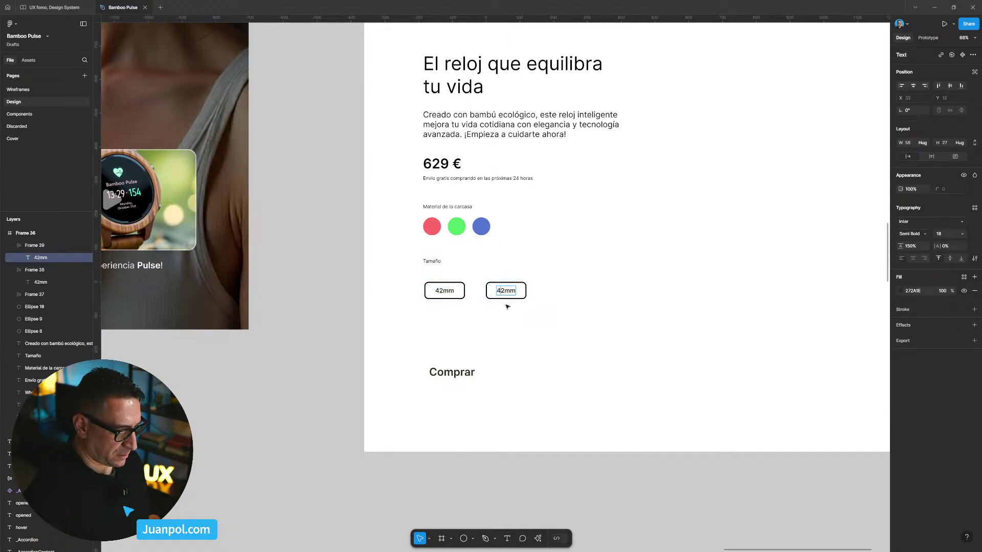
key("BackSpace")
type("7")
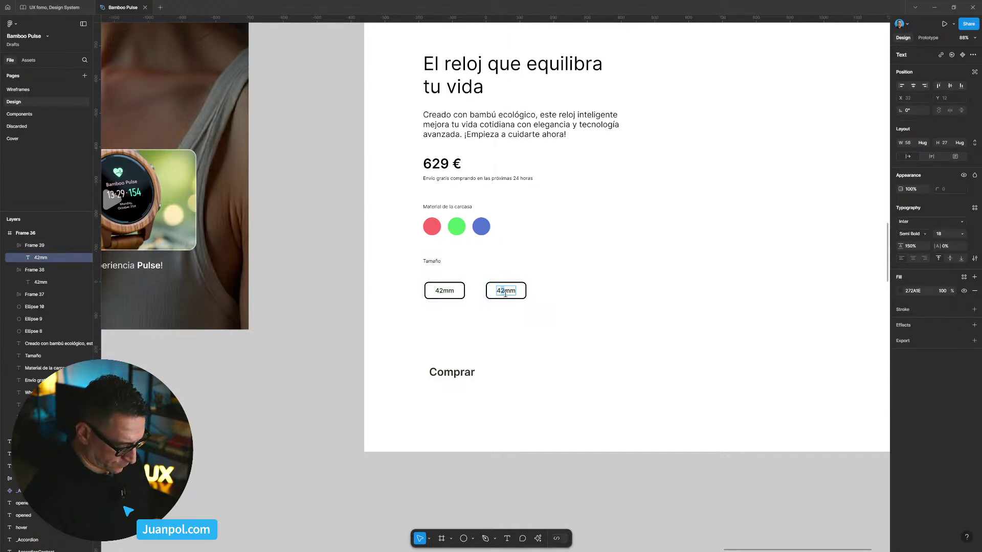
key("Escape")
key("Escape")
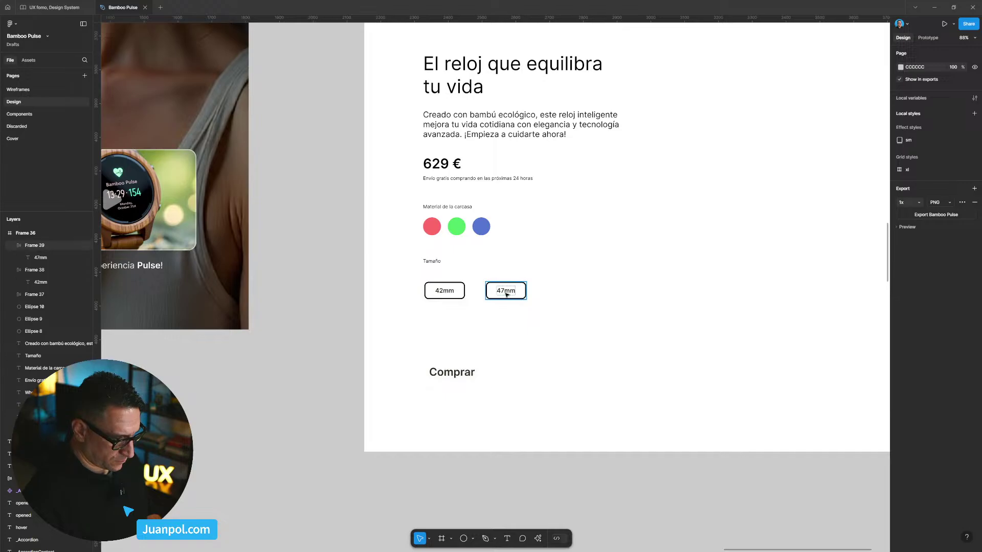
Move both size buttons up to Y 906 and shift the "47mm" button closer to "42mm", at X 347.
left_click(445, 290)
left_click(498, 293, "shift")
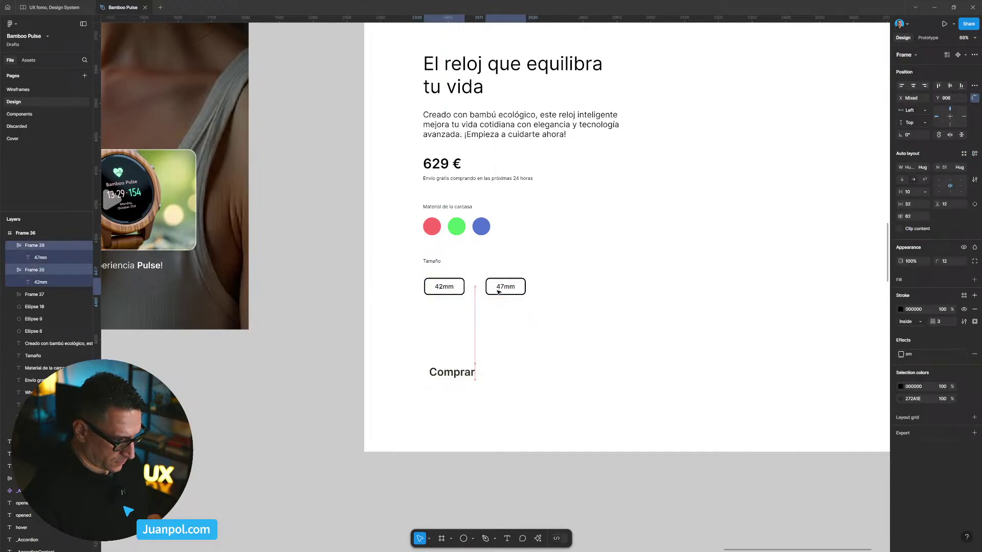
left_click(505, 289)
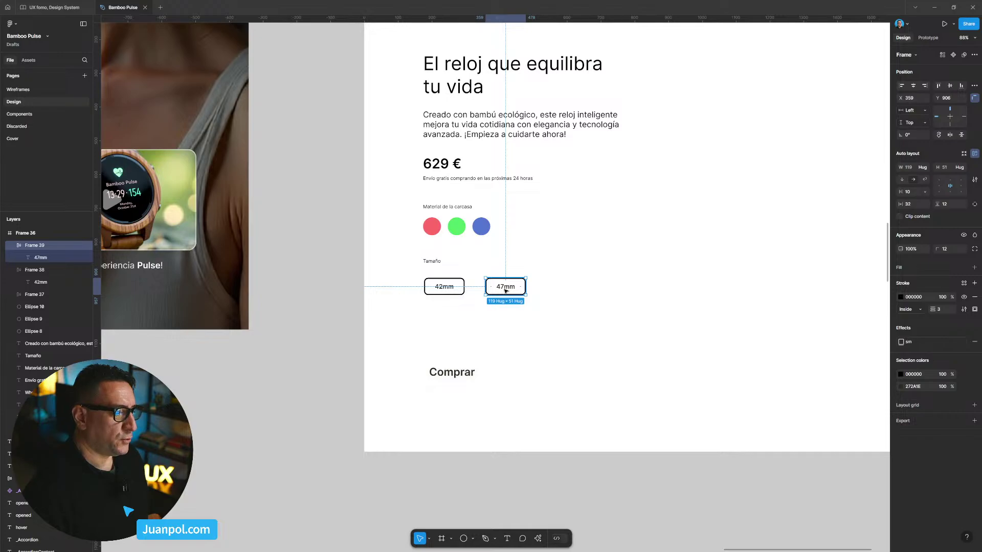
left_click_drag(505, 290, 503, 290)
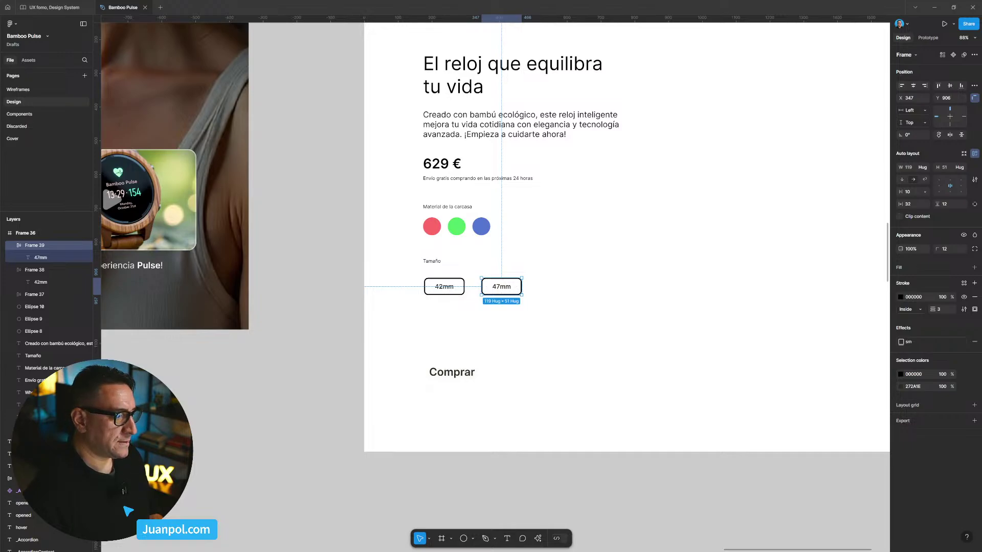
left_click(303, 373)
left_click(501, 292)
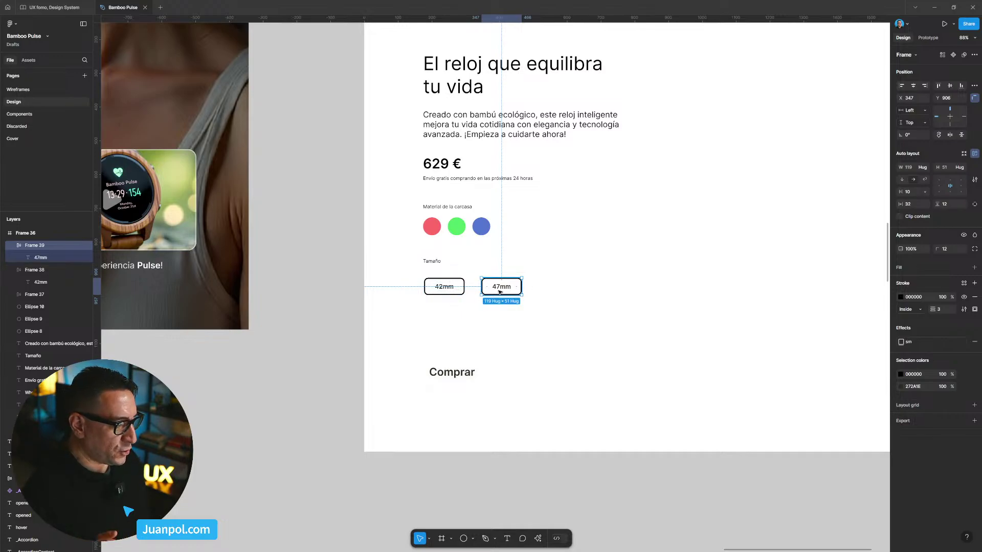
left_click(305, 318)
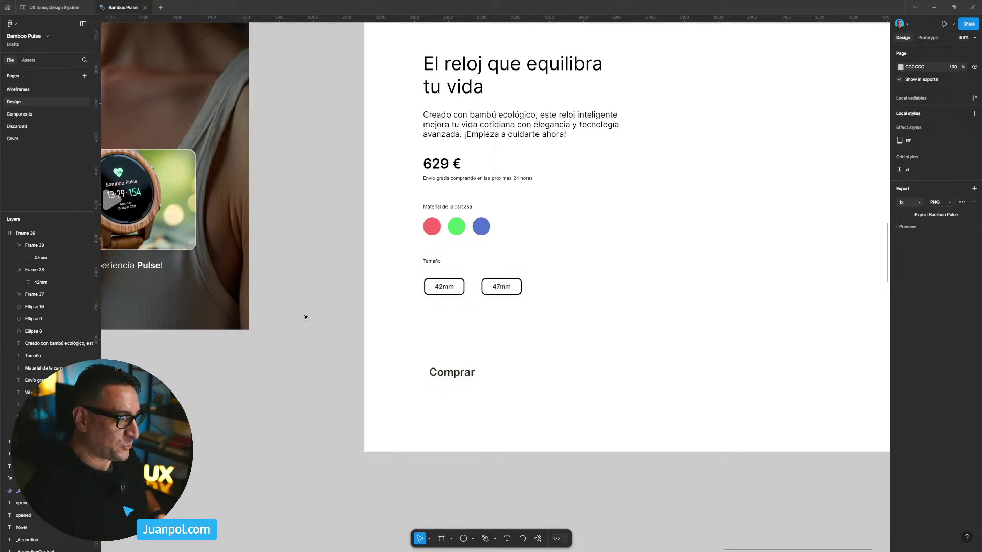
Try stroke colours 666666 and 999999 on the "47mm" button, ending with CCCCCC.
scroll(287, 329, "left", 1)
left_click(456, 295)
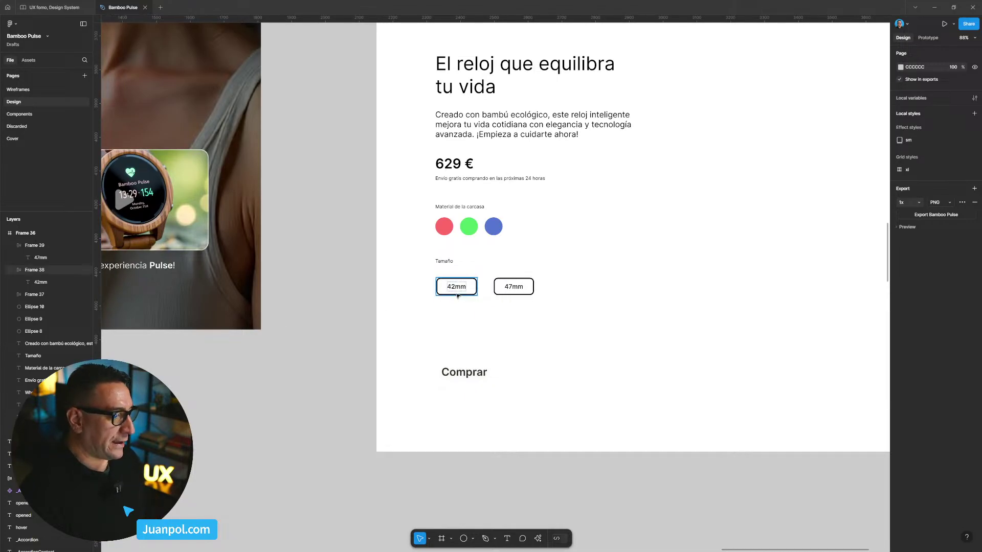
left_click(313, 287)
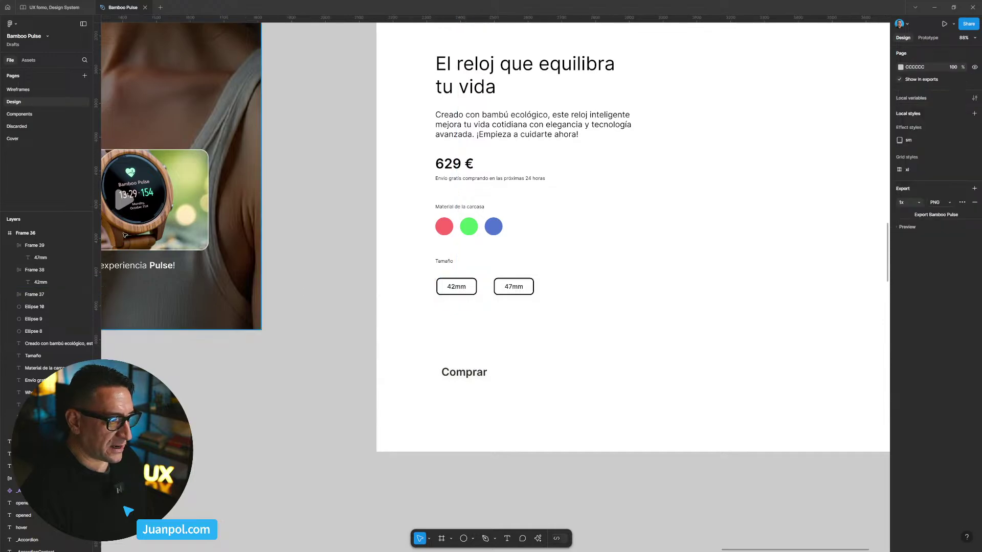
left_click(498, 290)
left_click(918, 298)
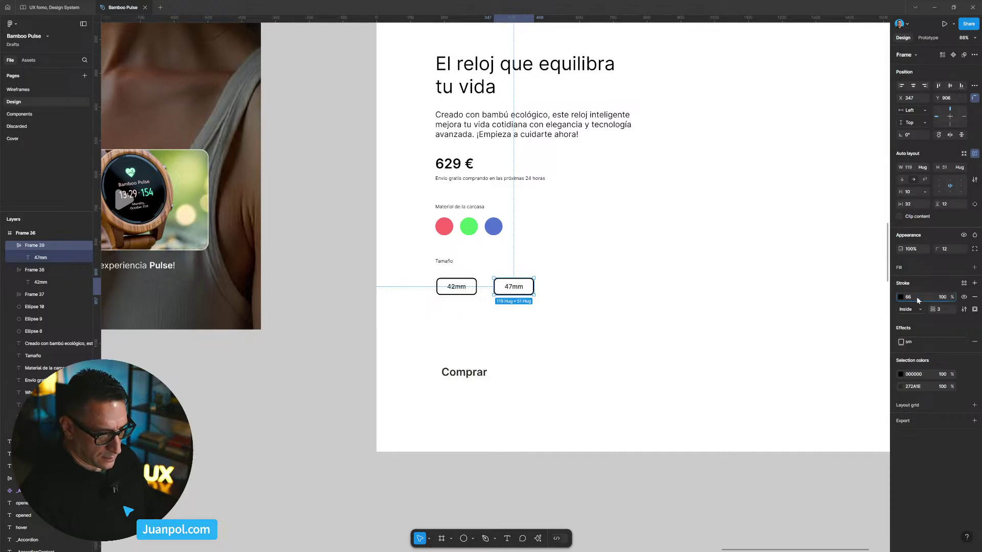
type("666666")
key("Return")
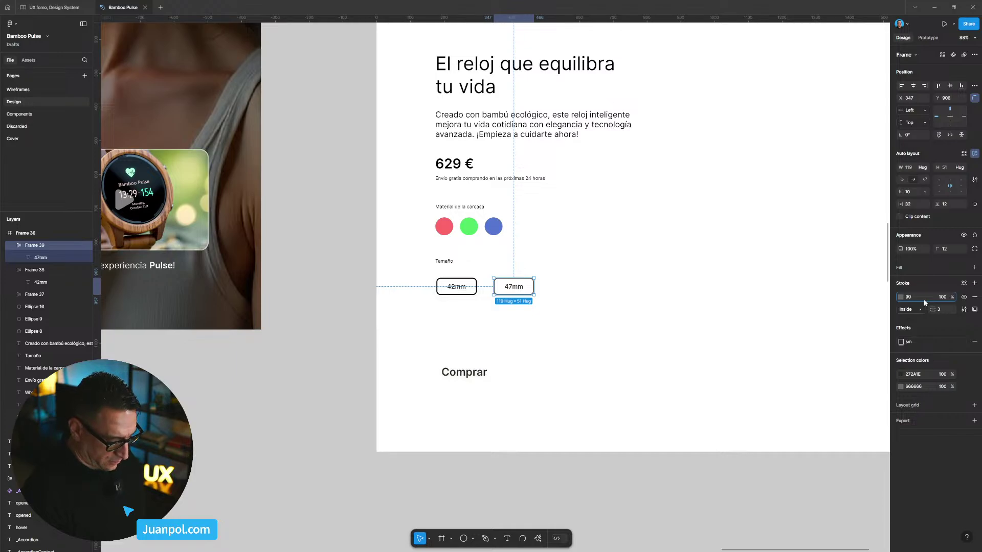
type("9999")
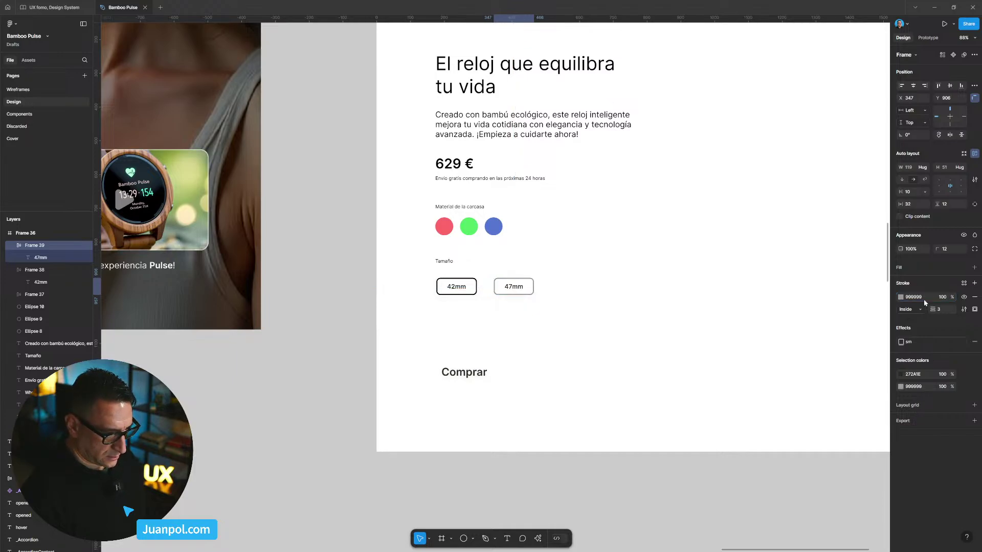
type("99")
key("Return")
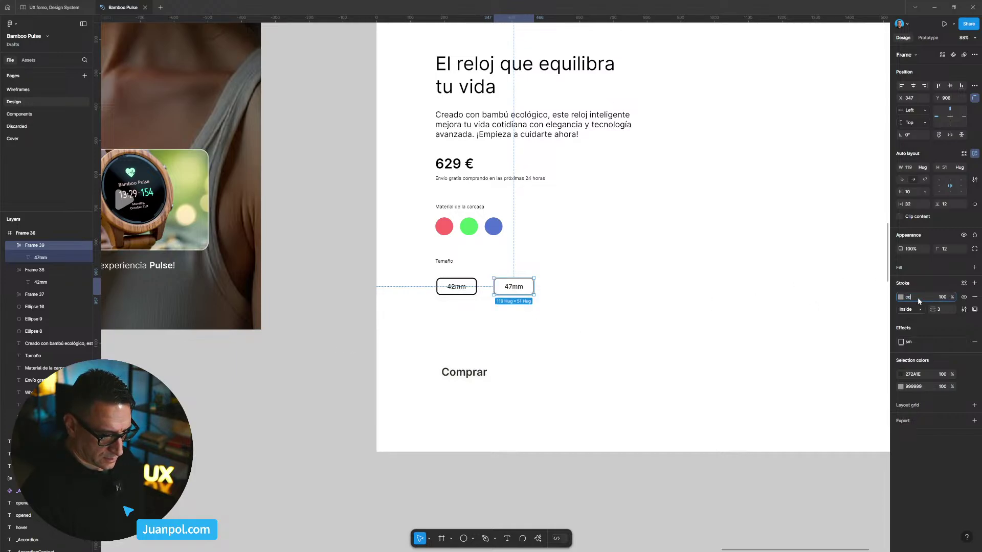
left_click(265, 285)
Move the "47mm" button left toward the "42mm" button, leaving a gap of about 20 px between them.
left_click(514, 286)
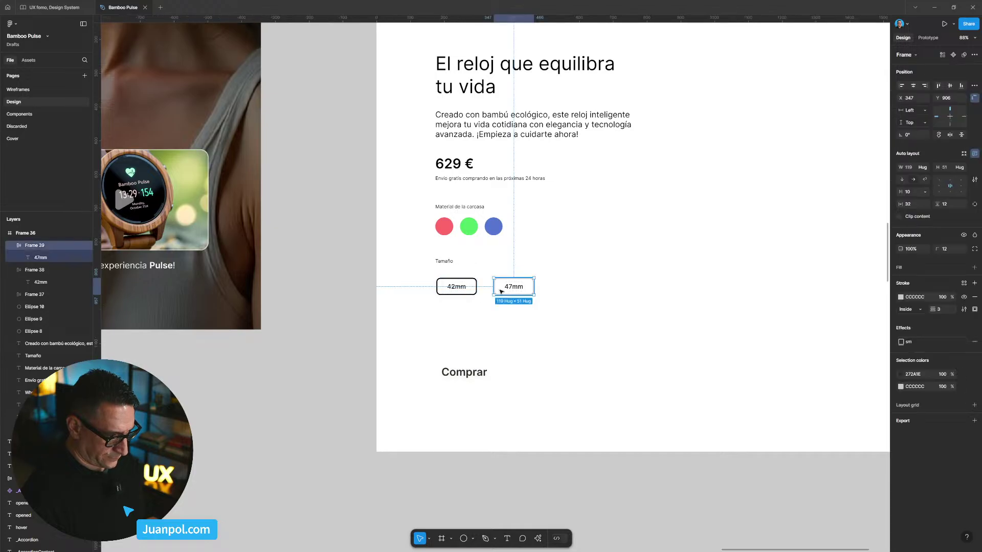
left_click_drag(514, 286, 500, 287)
left_click(344, 301)
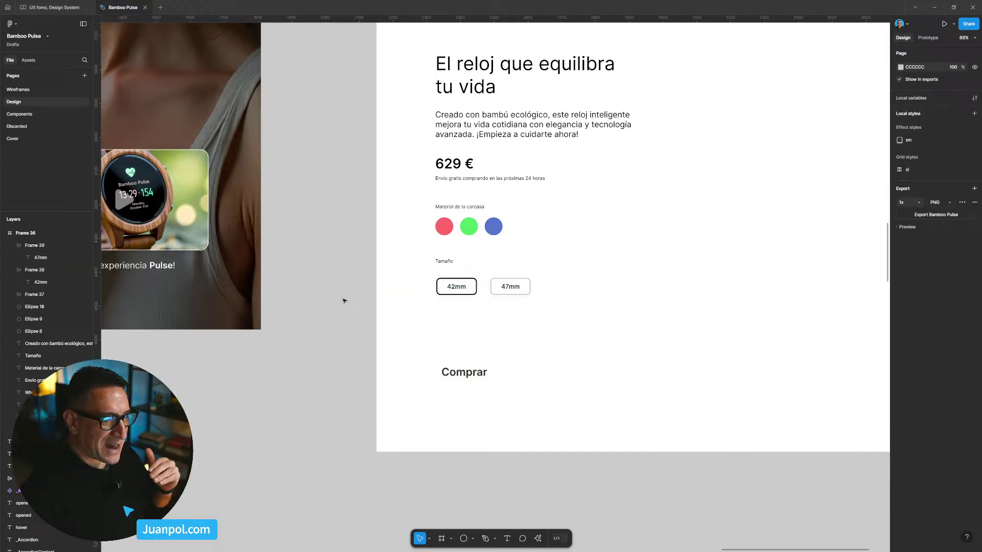
left_click(493, 287)
left_click_drag(491, 287, 486, 287)
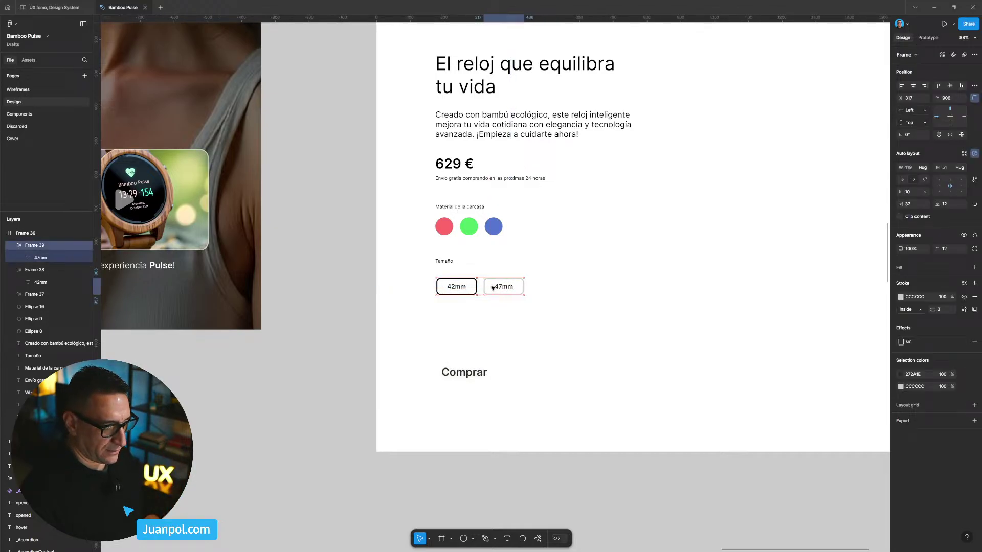
left_click(327, 287)
scroll(336, 285, "right", 2)
scroll(337, 285, "right", 1)
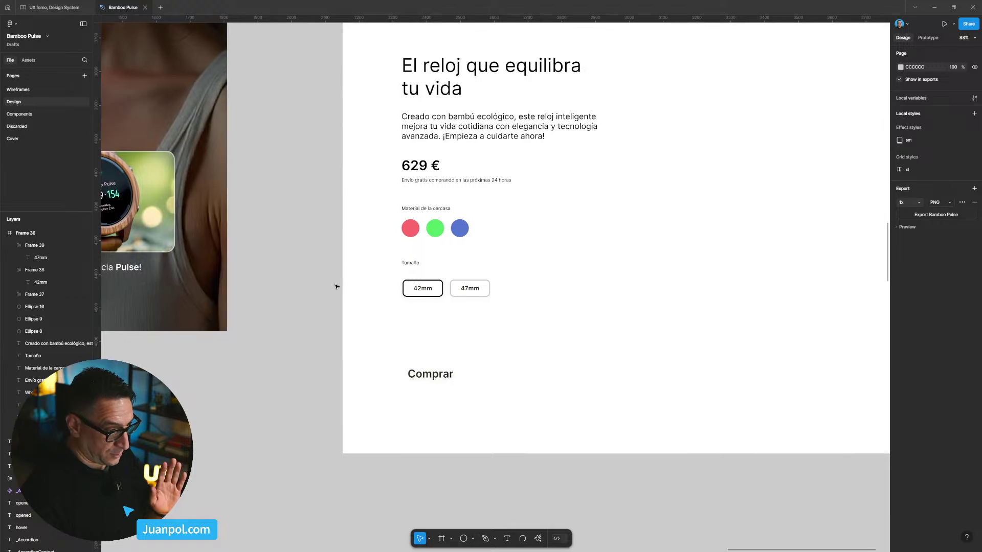
Move both size buttons up together to Y 886, closer to the "Tamaño" label.
left_click(423, 288)
left_click(466, 290, "shift")
key("shift+Up")
key("shift+Up")
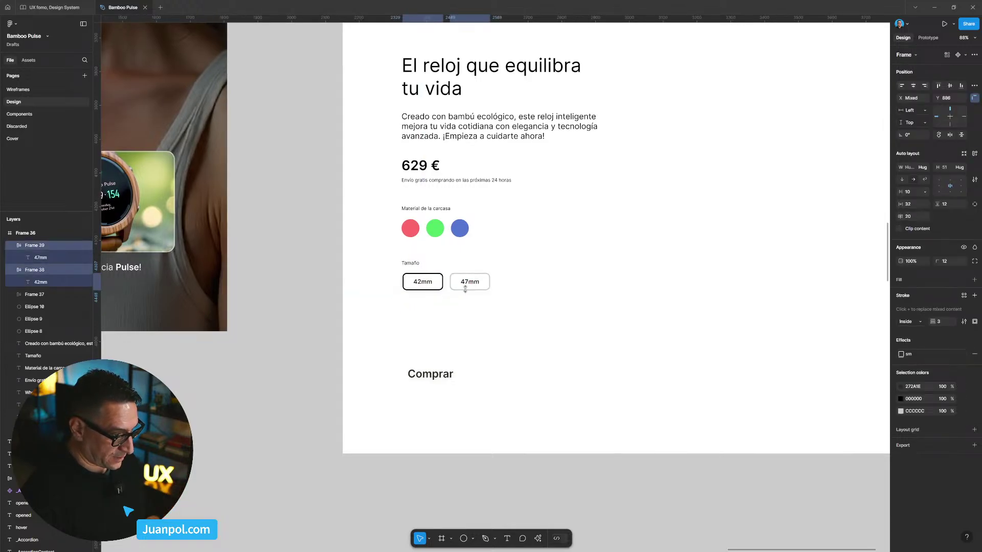
Nudge the three material colour circles up together by about 8 px, closer to the "Material de la carcasa" label.
left_click(411, 229)
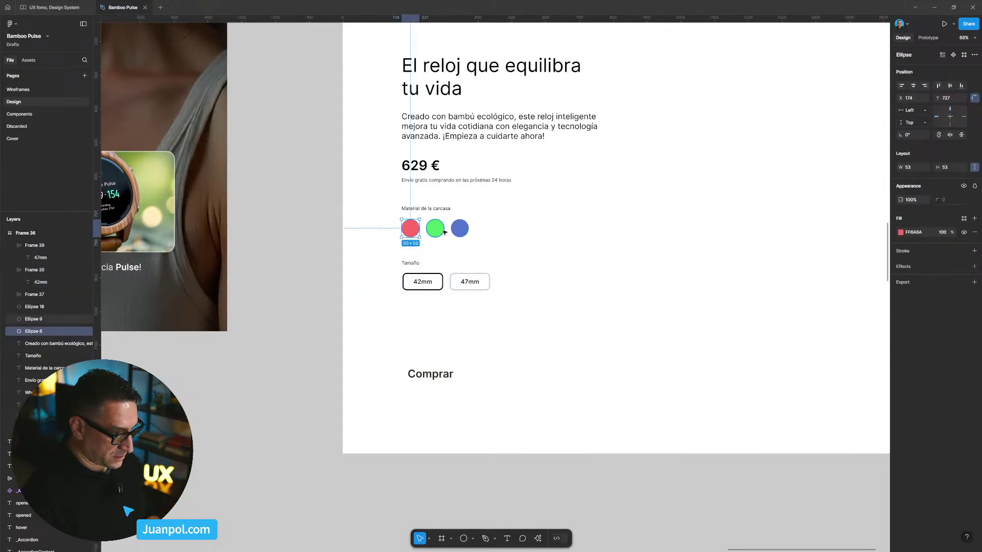
left_click(435, 228, "shift")
left_click(457, 231, "shift")
key("Up")
key("Up")
key("Up")
key("Up")
key("Up")
key("Up")
key("Up")
key("Up")
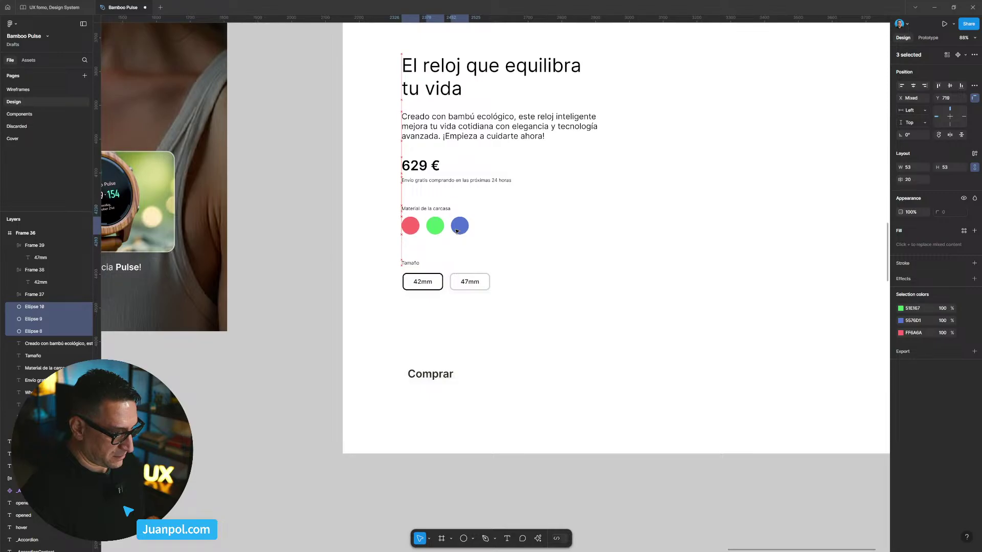
key("Escape")
Nudge the "42mm" and "47mm" buttons up together to Y 881.
left_click(422, 282)
left_click(470, 281, "shift")
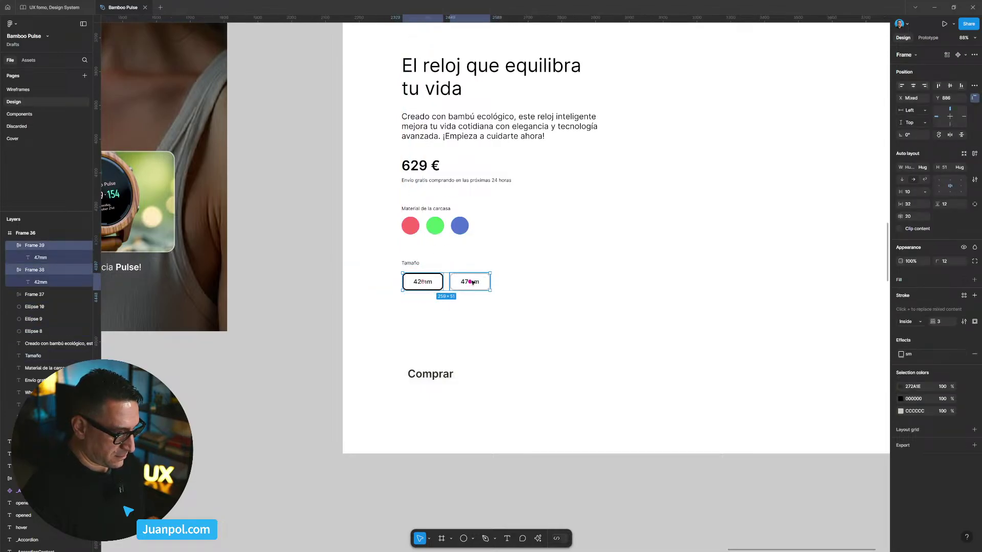
key("Up")
key("Up")
key("Up")
key("Up")
key("Up")
key("Up")
key("Up")
key("Up")
Move the "Tamaño" label and both size buttons up together, closer to the colour circles.
left_click(415, 265, "shift")
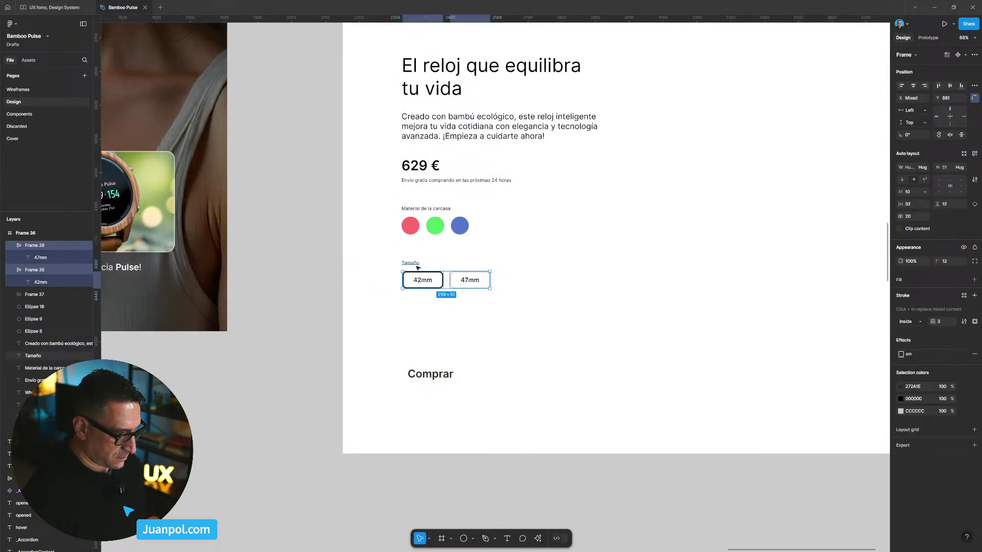
key("Up")
key("Up")
key("Up")
key("Up")
key("Up")
key("Up")
key("Up")
key("Up")
key("Up")
key("Up")
key("Up")
key("Up")
key("Up")
key("Up")
key("Up")
key("Up")
key("Up")
key("Up")
key("Up")
key("Up")
key("Up")
key("Up")
key("Up")
Move the "Material de la carcasa" label and its three colour circles up together, slightly closer to the shipping note.
left_click(424, 209)
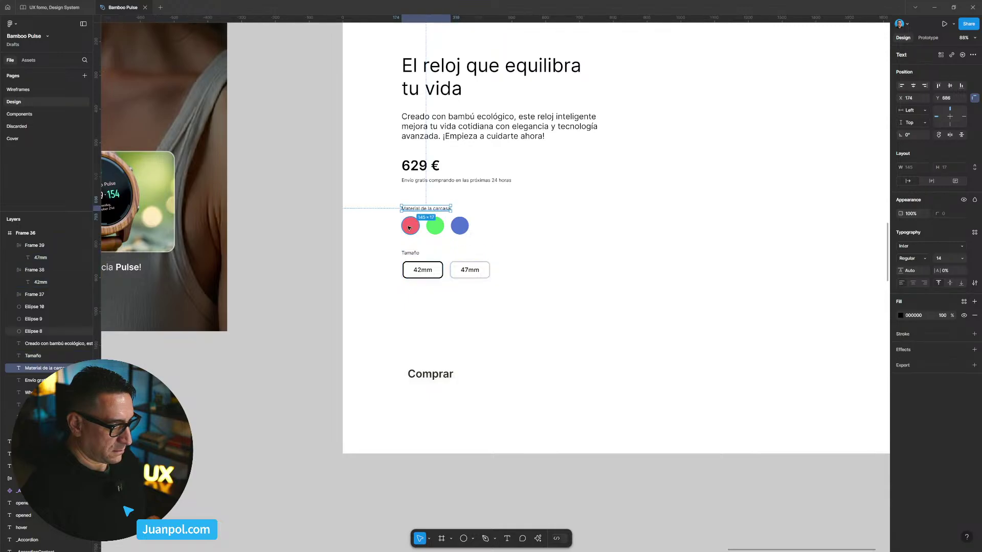
left_click(410, 226, "shift")
left_click(461, 226, "shift")
left_click(441, 228, "shift")
key("Up")
key("Up")
key("Up")
key("Up")
key("Up")
key("Up")
key("Up")
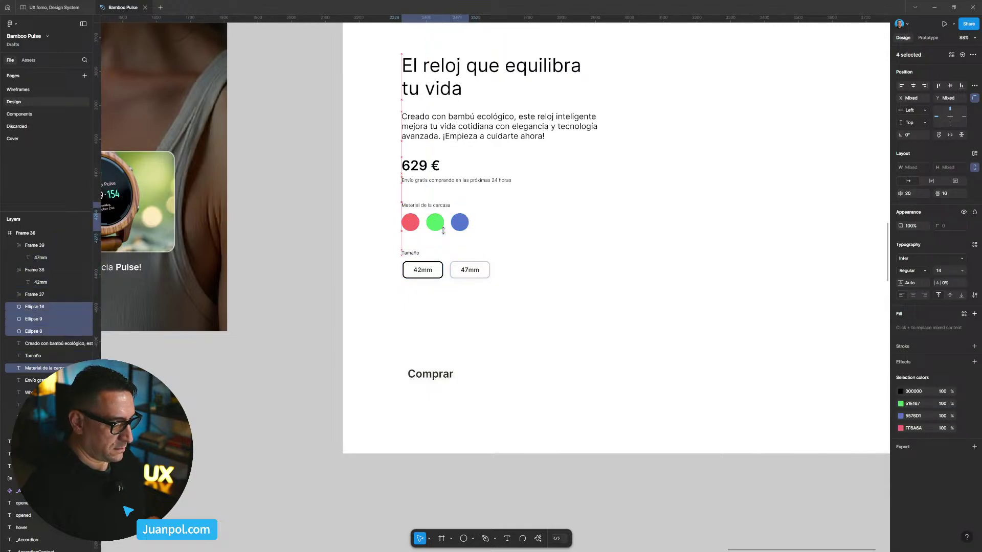
key("Up")
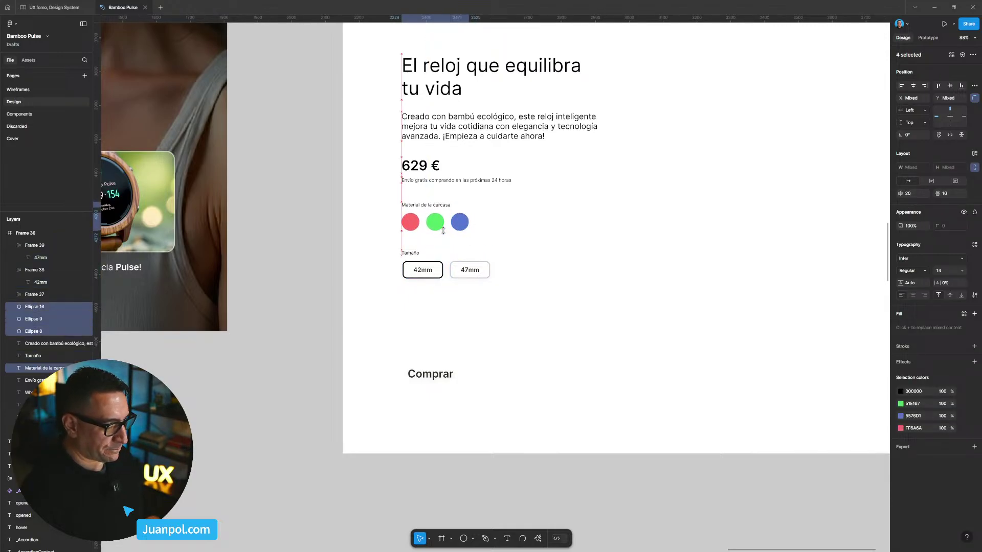
key("Escape")
Shift the headline, description, price, colour and size options left together to align with the left edge of the "Comprar" button.
scroll(358, 256, "right", 5)
scroll(358, 256, "up", 2)
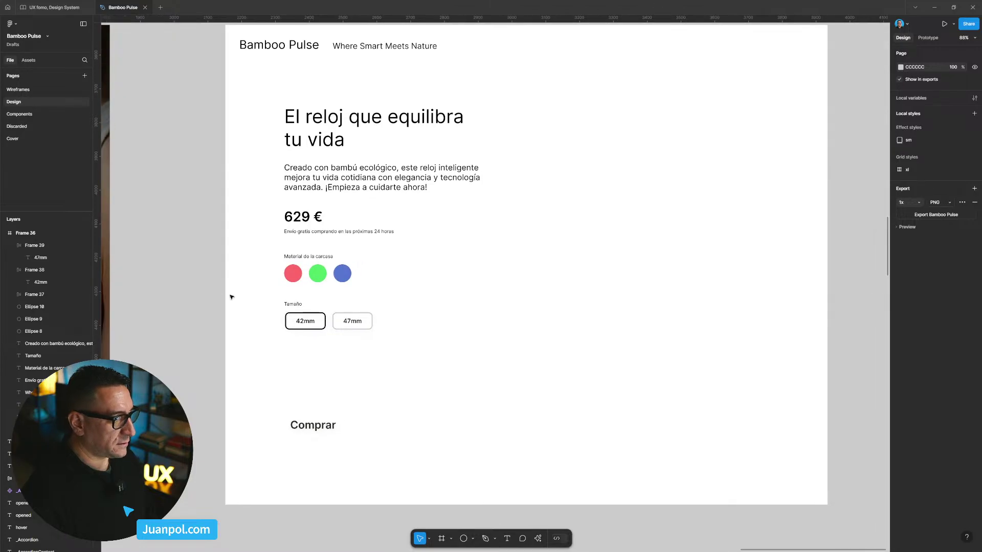
left_click_drag(192, 89, 550, 348)
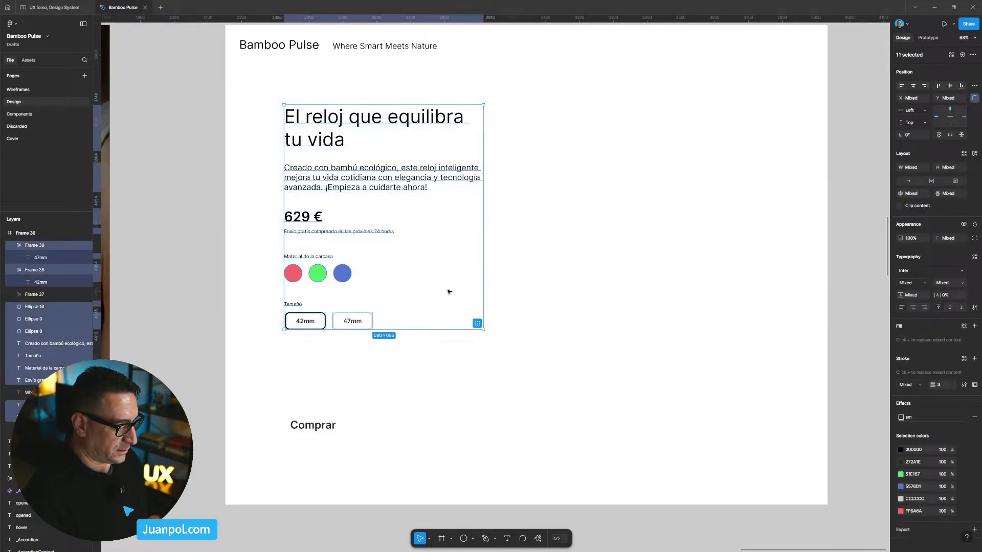
left_click_drag(443, 285, 425, 294)
key("Escape")
Move the "Comprar" button up to Y 1012, below the size options, and remove its "sm" effect.
scroll(317, 406, "down", 1)
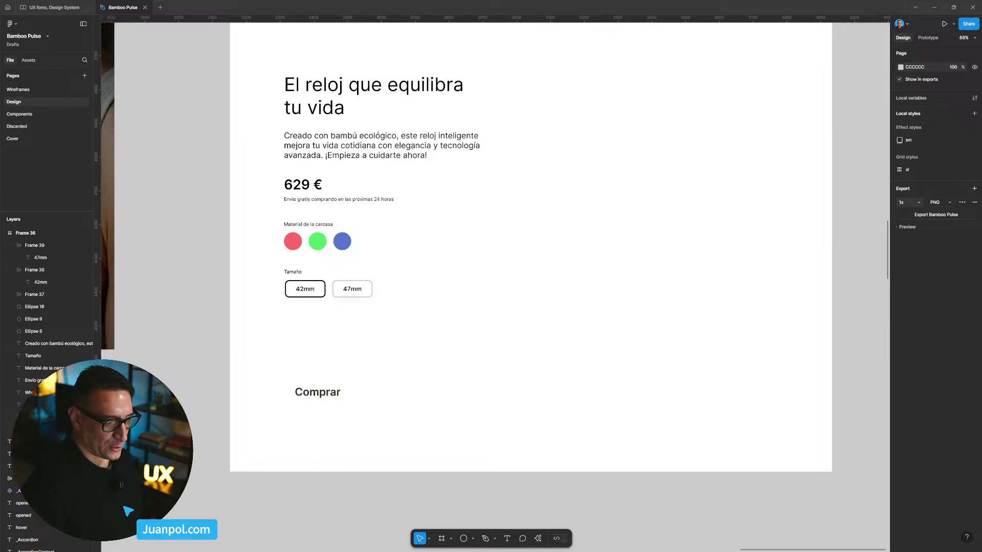
scroll(197, 273, "down", 1)
left_click(325, 388)
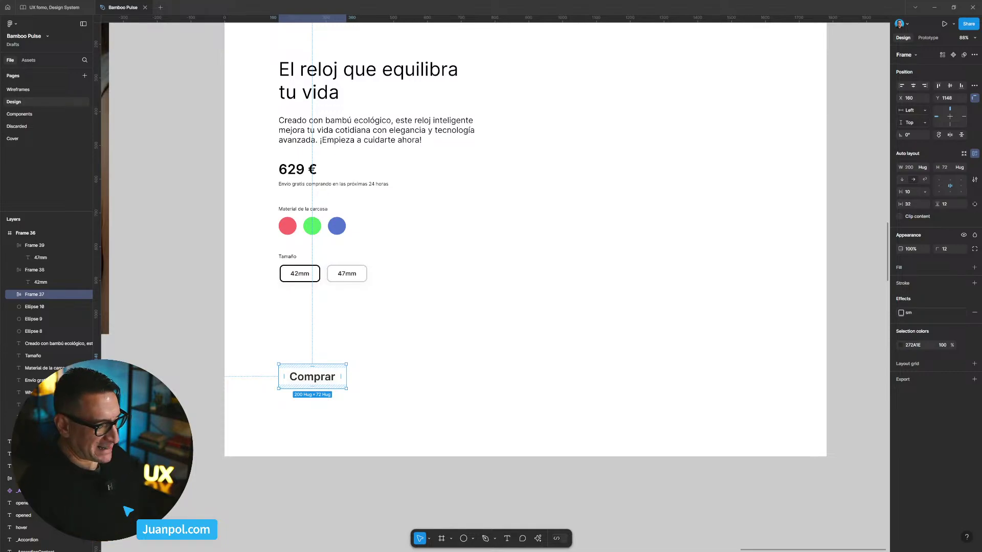
left_click(324, 408)
left_click_drag(324, 373, 321, 344)
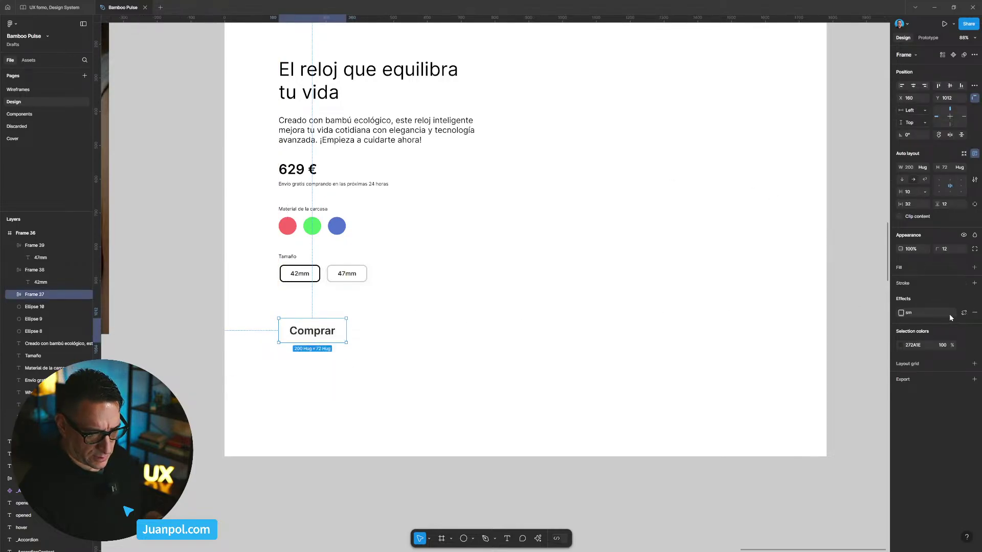
left_click(974, 313)
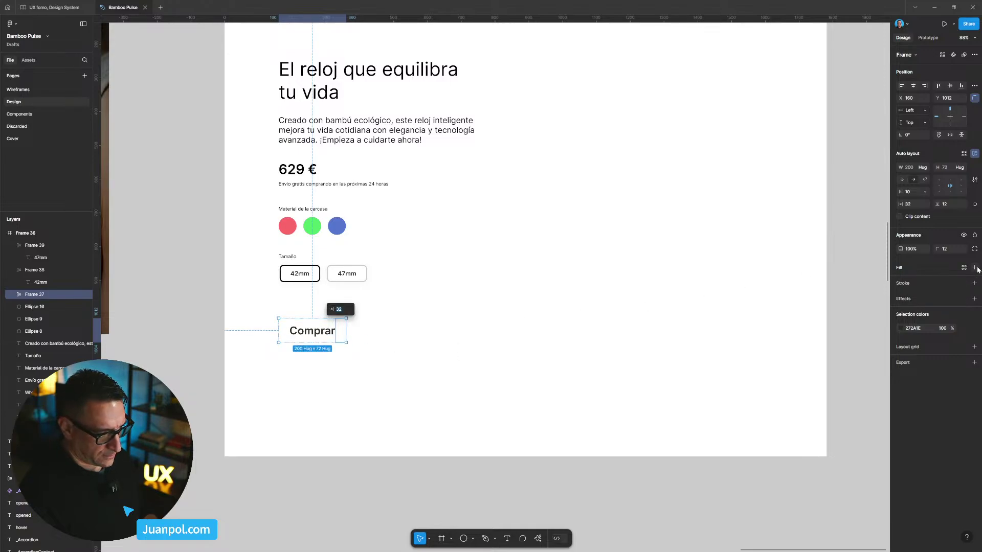
Give the "Comprar" button frame a solid 111111 fill.
left_click(257, 378)
left_click(340, 330)
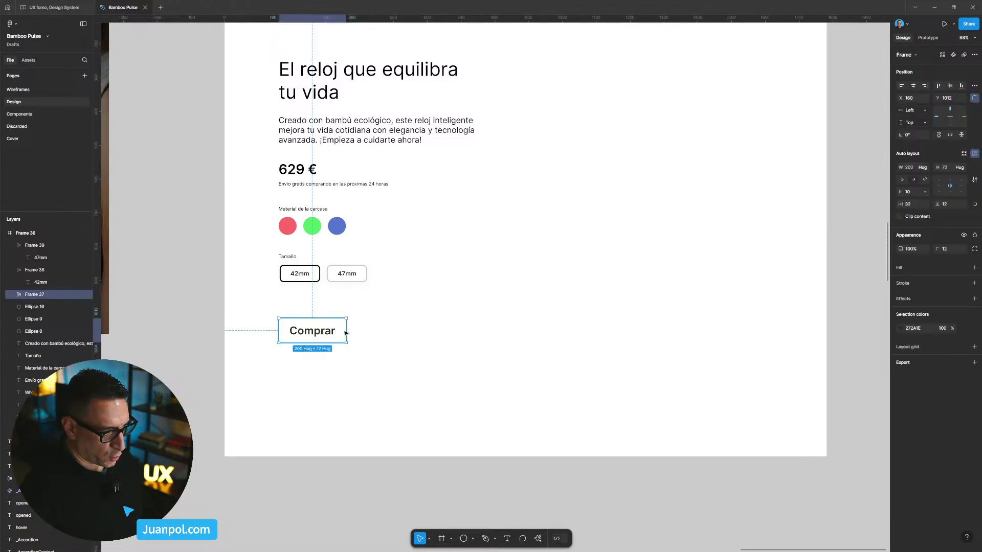
left_click(974, 268)
type("272A1E")
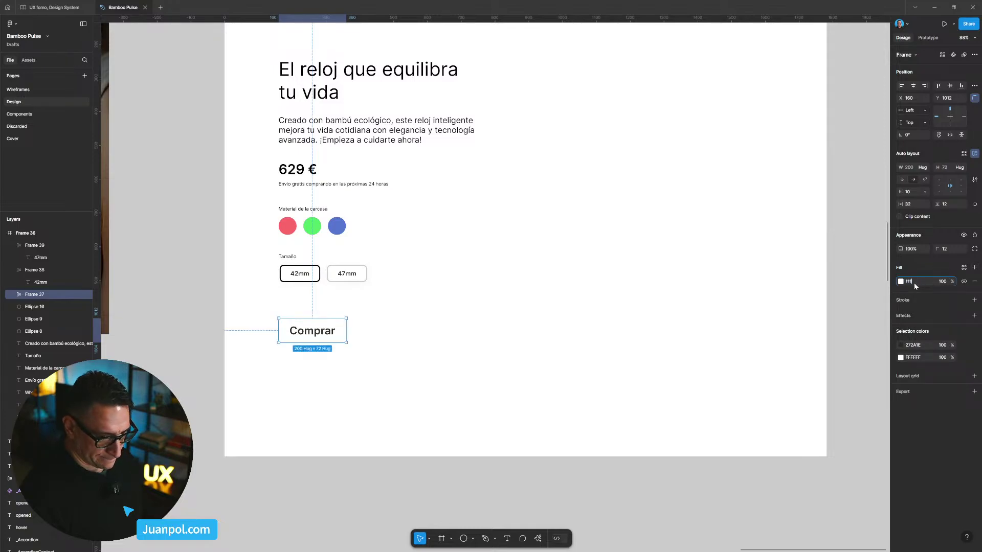
key("Return")
Change the text colour of the "Comprar" button's label to FFFFFF.
double_click(322, 327)
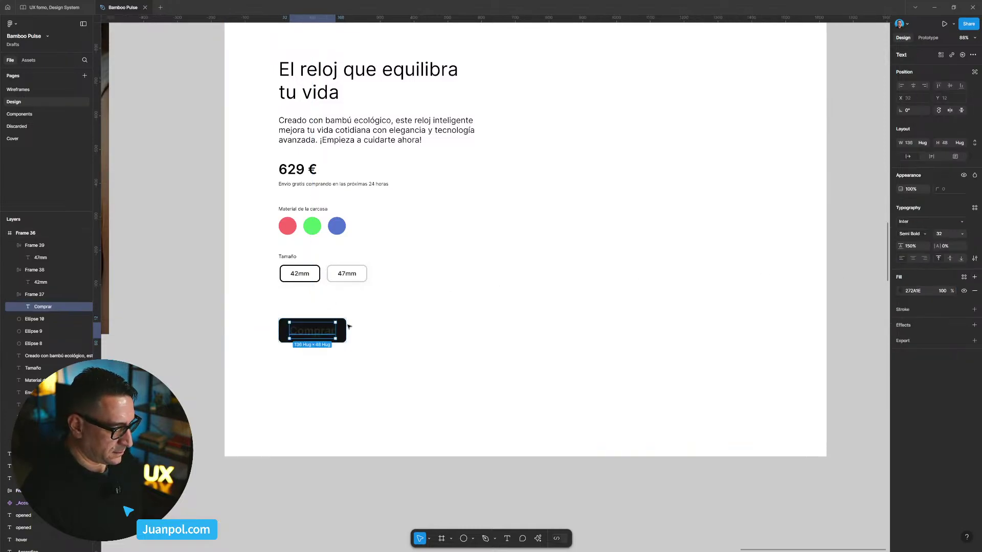
left_click(919, 292)
type("ffffff")
key("Return")
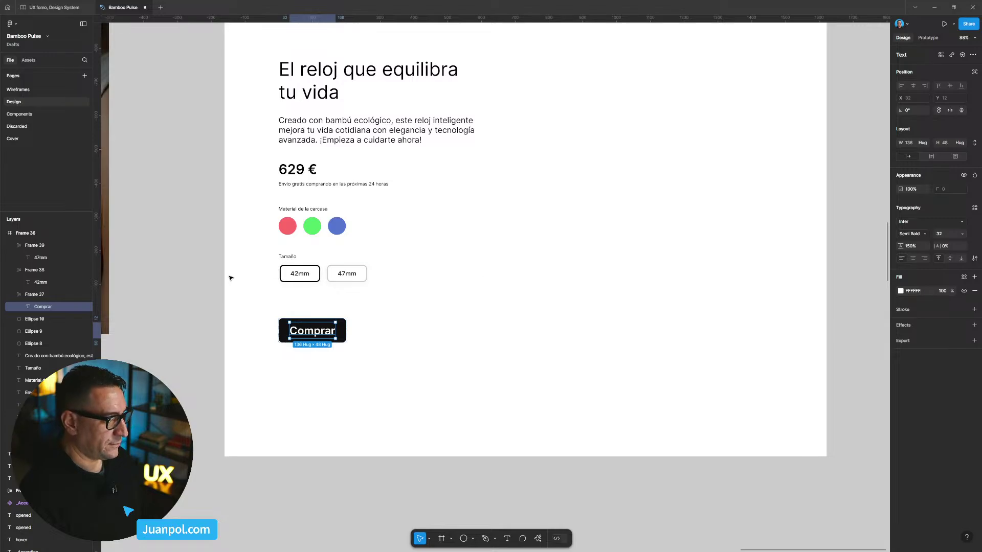
Move the "Comprar" button up to X 163, Y 990, closer to the size options.
left_click(280, 330)
left_click_drag(288, 332, 288, 329)
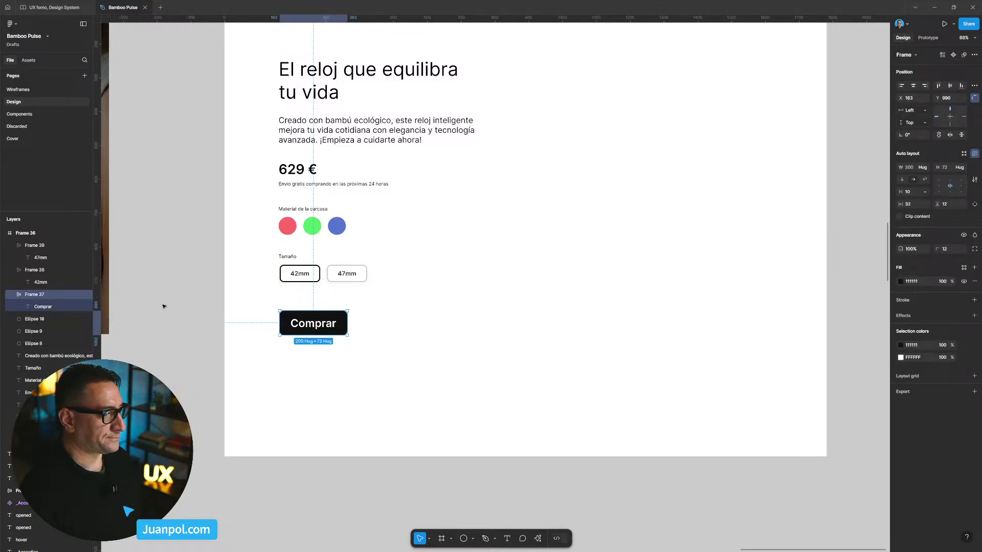
left_click(195, 307)
Move the whole hero content block, from the headline to the "Comprar" button, up slightly toward the header.
key("shift+1")
scroll(246, 172, "down", 2)
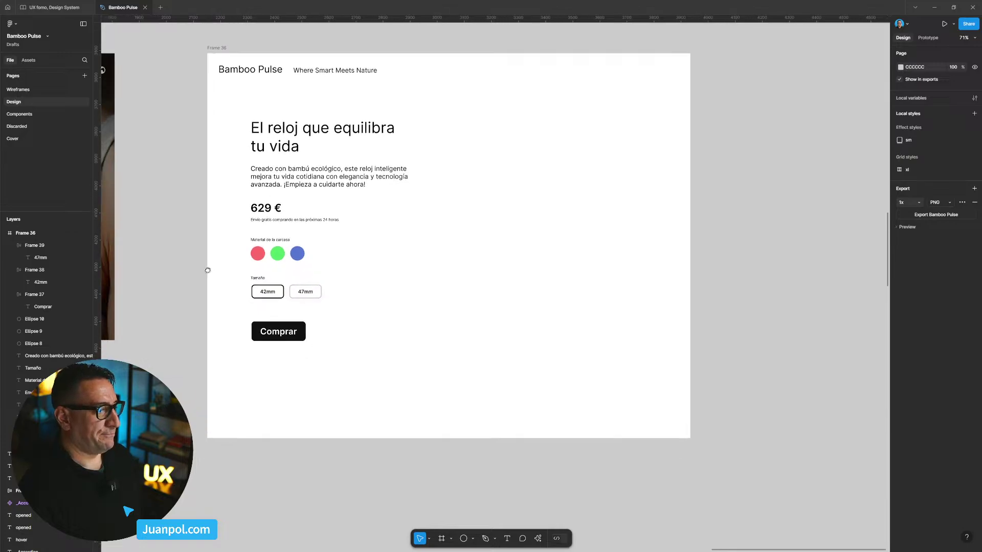
left_click_drag(208, 94, 486, 351)
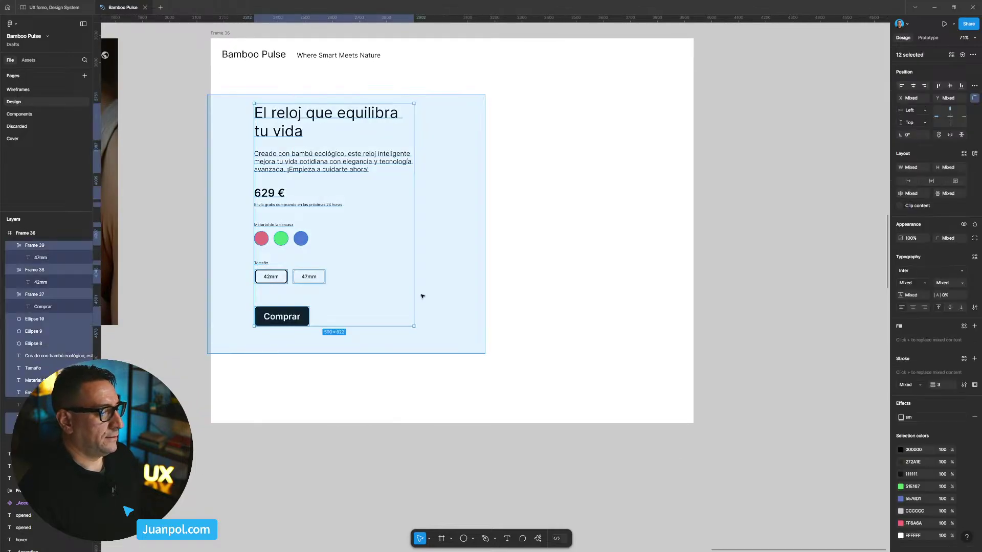
key("shift+Up")
key("shift+Up")
key("shift+Up")
key("shift+Up")
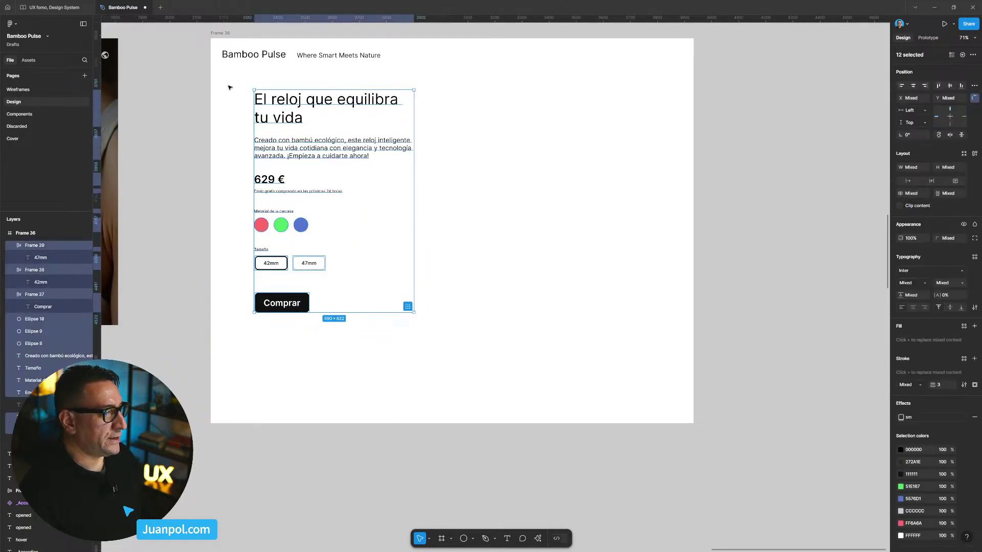
left_click(184, 99)
Duplicate the "Where Smart Meets Nature" text toward the right side of the header and change the copy's text to "English".
left_click_drag(184, 98, 351, 156)
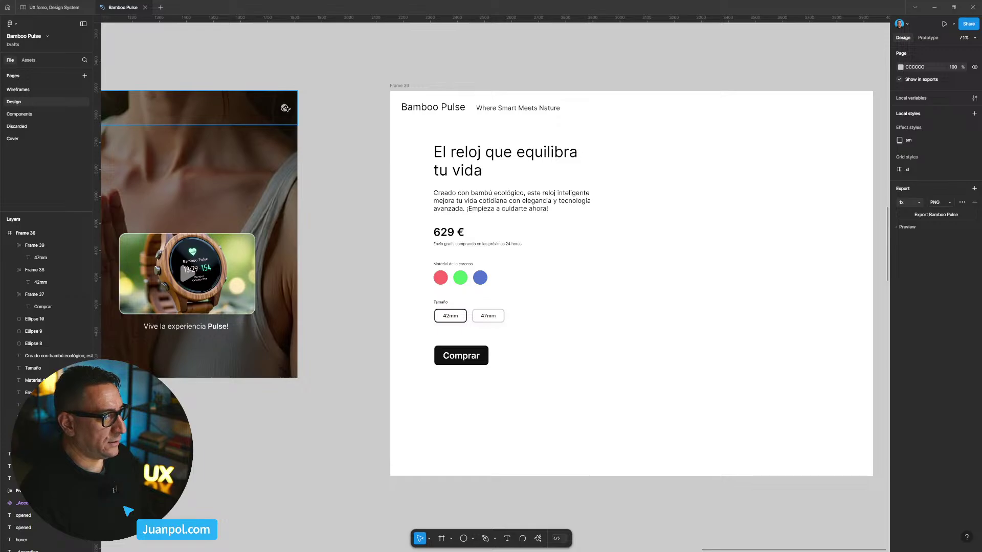
left_click_drag(285, 109, 143, 126)
left_click(368, 127)
left_click_drag(368, 127, 645, 130)
double_click(632, 129)
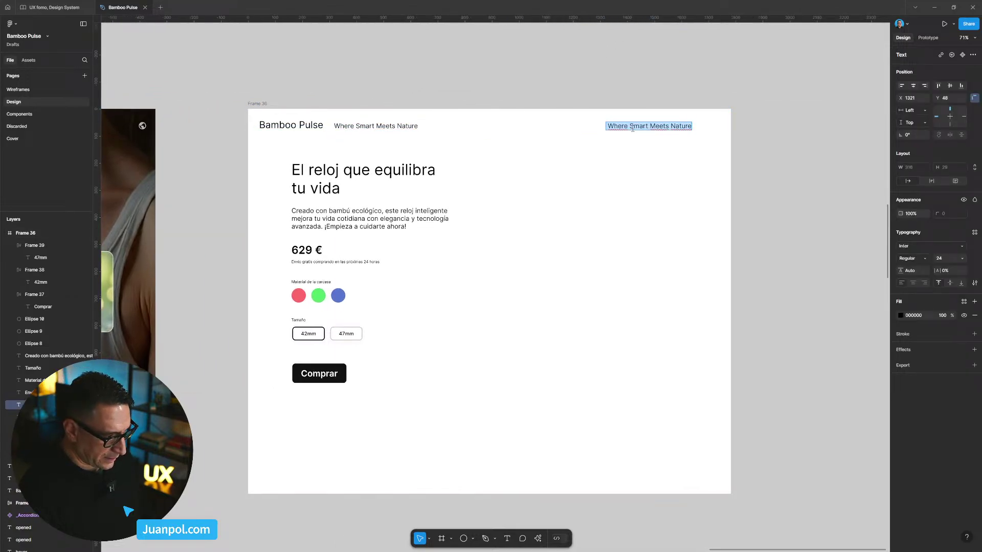
type("Es")
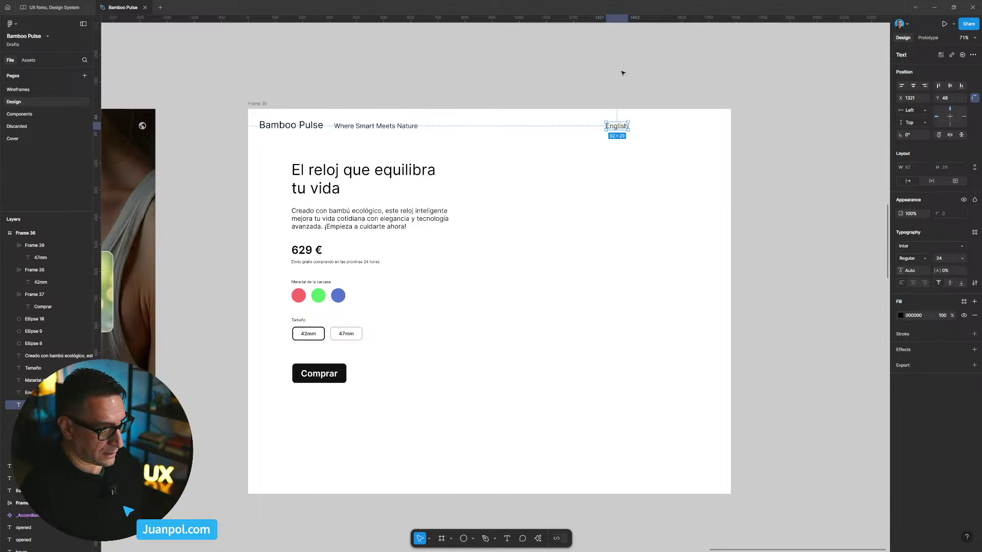
left_click(599, 87)
Move the "English" text to the right end of the header, near the frame's edge.
scroll(599, 87, "right", 2)
left_click_drag(567, 131, 671, 132)
left_click(798, 97)
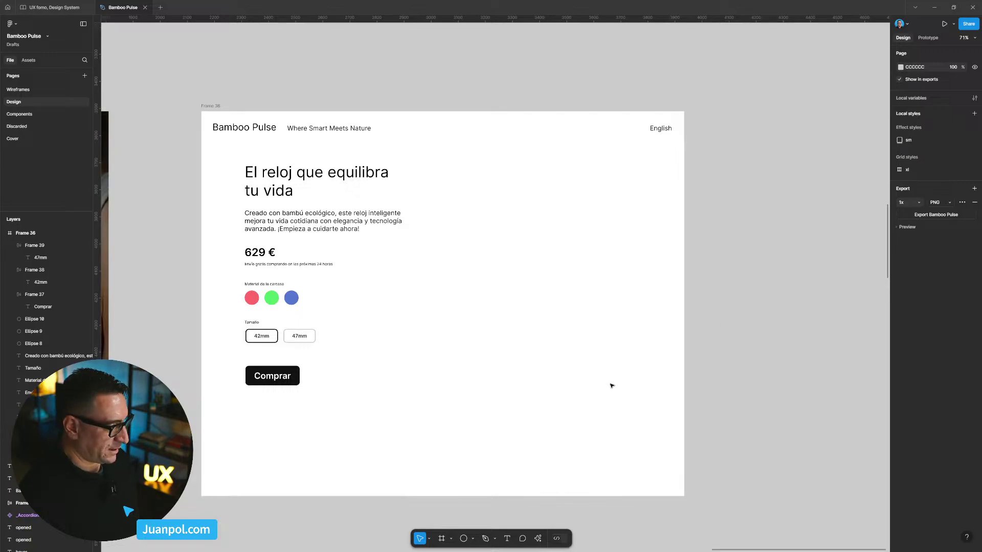
Shift the whole hero content block, from headline to buy button, slightly down.
scroll(660, 380, "left", 1)
mouse_move(203, 157)
left_mouse_down()
mouse_move(445, 423)
mouse_move(443, 411)
left_mouse_up()
left_click_drag(808, 324, 782, 313)
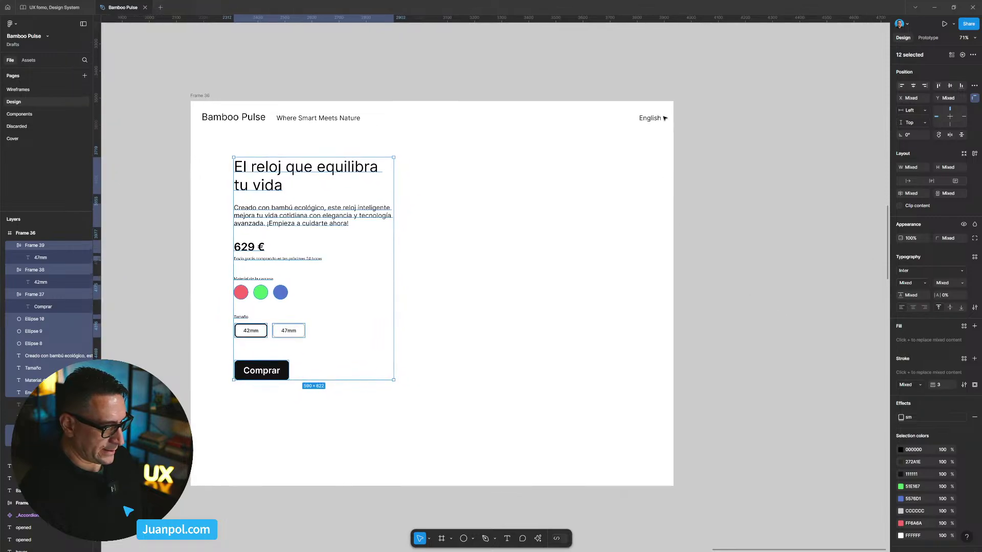
Constrain the "English" text to the right side and widen the landing page frame toward the right.
left_click(655, 120)
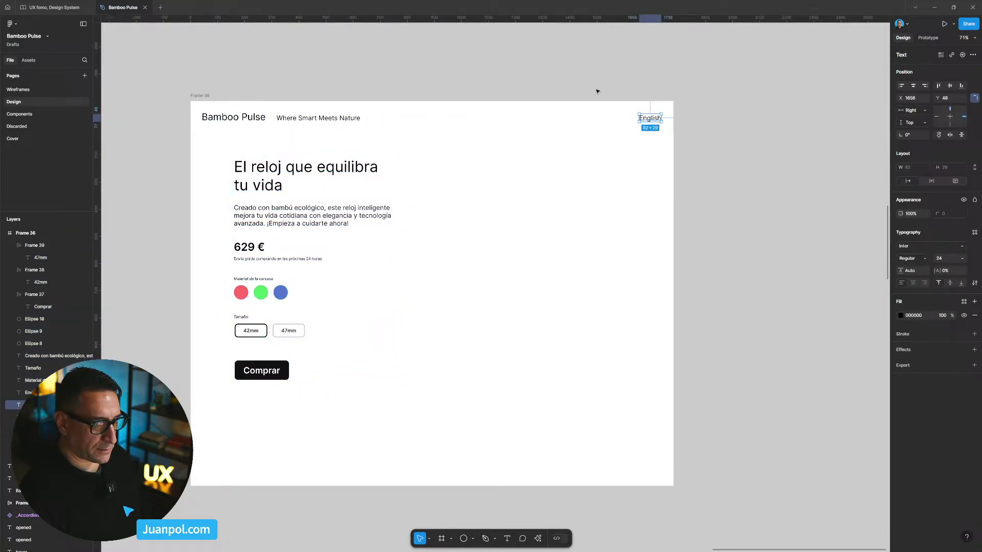
left_click(200, 95)
left_click_drag(676, 160, 723, 159)
left_click(785, 203)
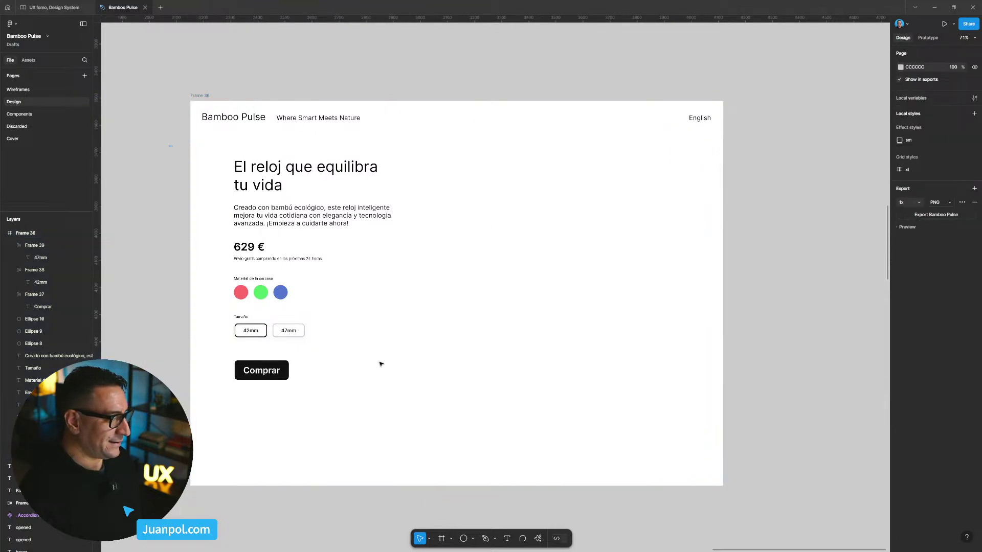
Move all hero content slightly right and down within the widened landing page frame.
left_click_drag(170, 146, 412, 390)
left_click_drag(367, 357, 369, 360)
left_click(173, 353)
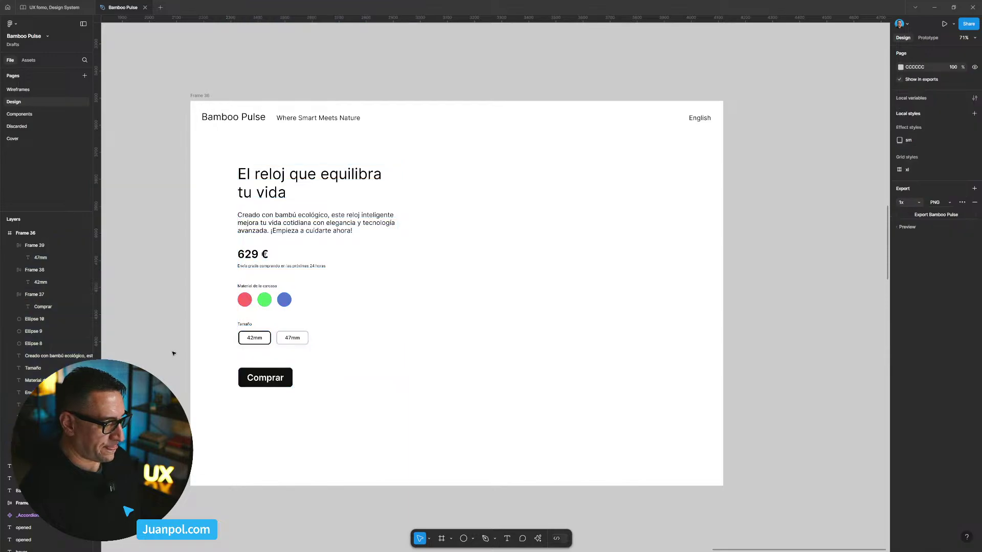
Draw a new frame about 602 × 856 and place it beside the hero text at X 900, Y 255.
left_click_drag(168, 353, 241, 316)
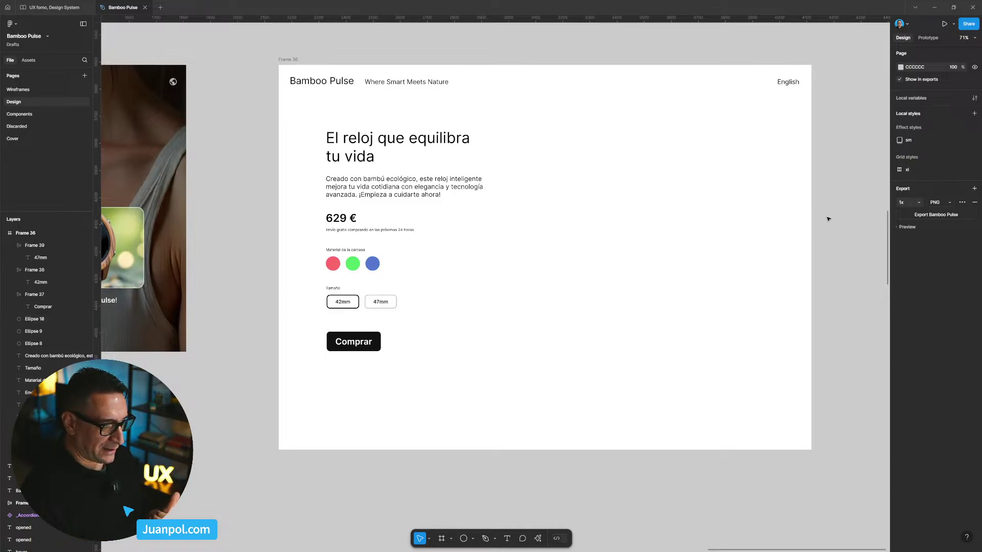
scroll(817, 224, "right", 2)
left_click_drag(816, 225, 751, 213)
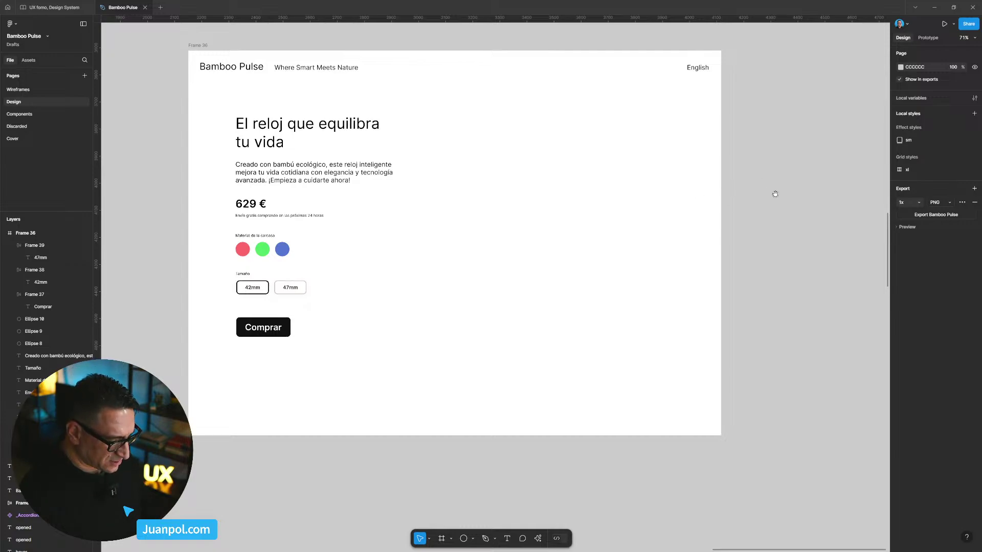
left_click_drag(776, 194, 715, 195)
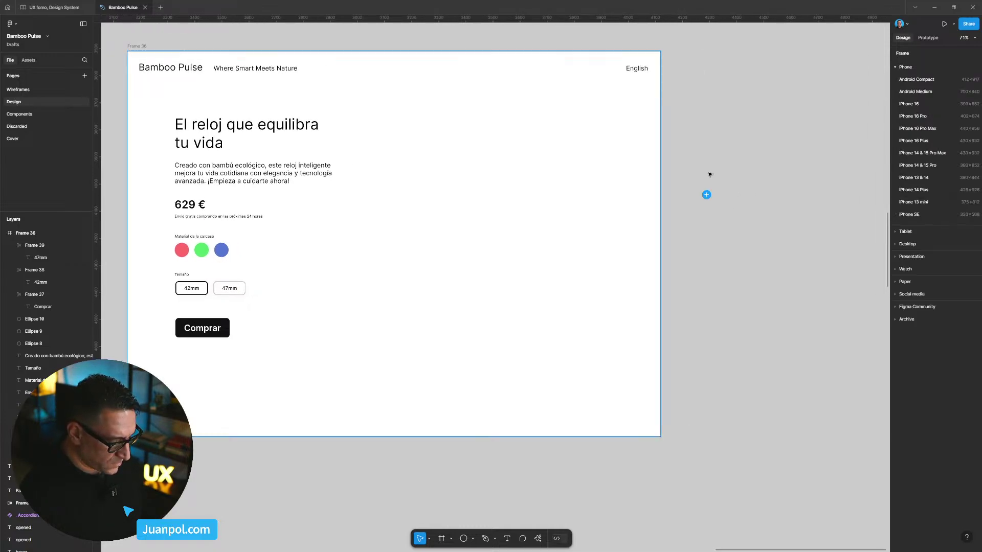
key("f")
left_click_drag(695, 107, 858, 339)
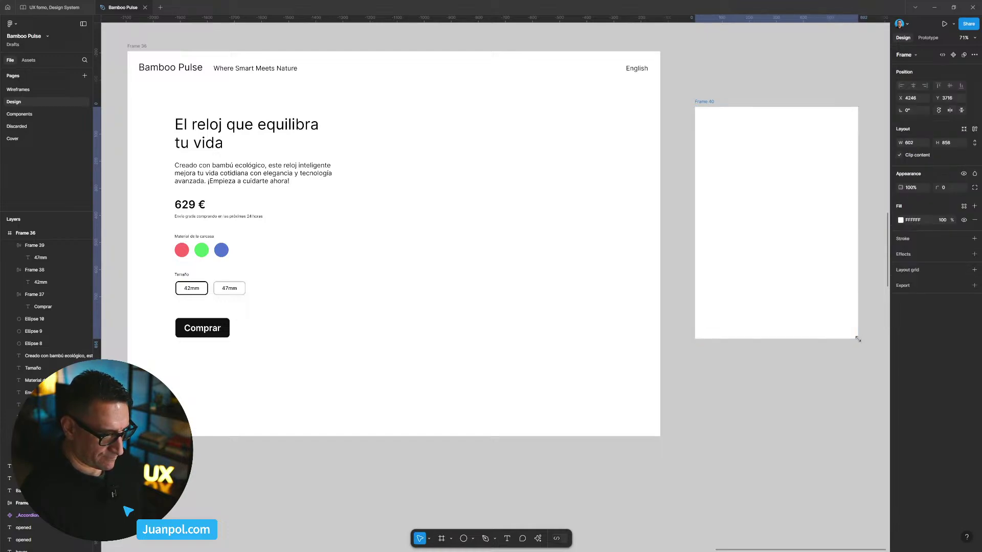
left_click_drag(699, 101, 375, 119)
Add a black 3 px inside stroke to the new frame and adjust it to 636 × 856 at X 854, Y 235.
left_click(974, 263)
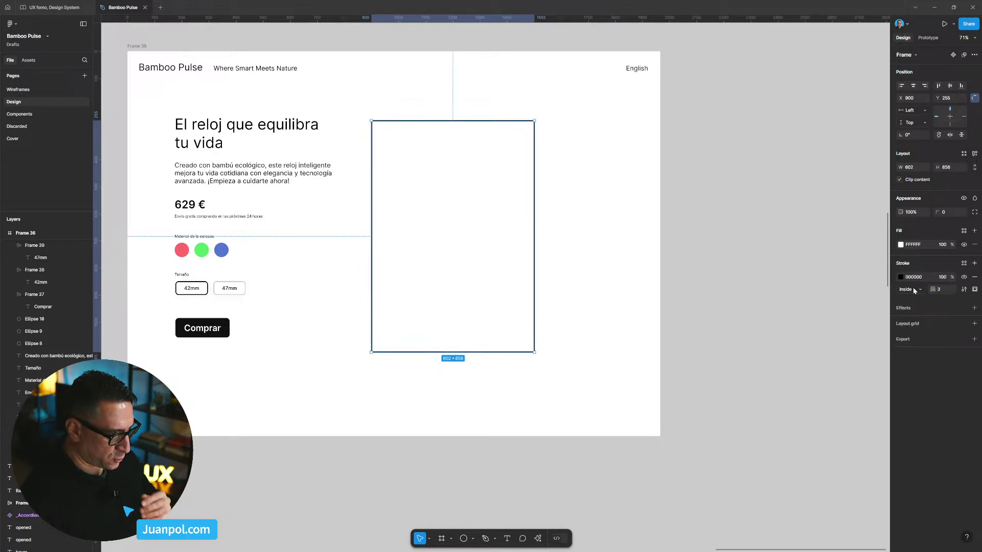
left_click(809, 261)
left_click(526, 245)
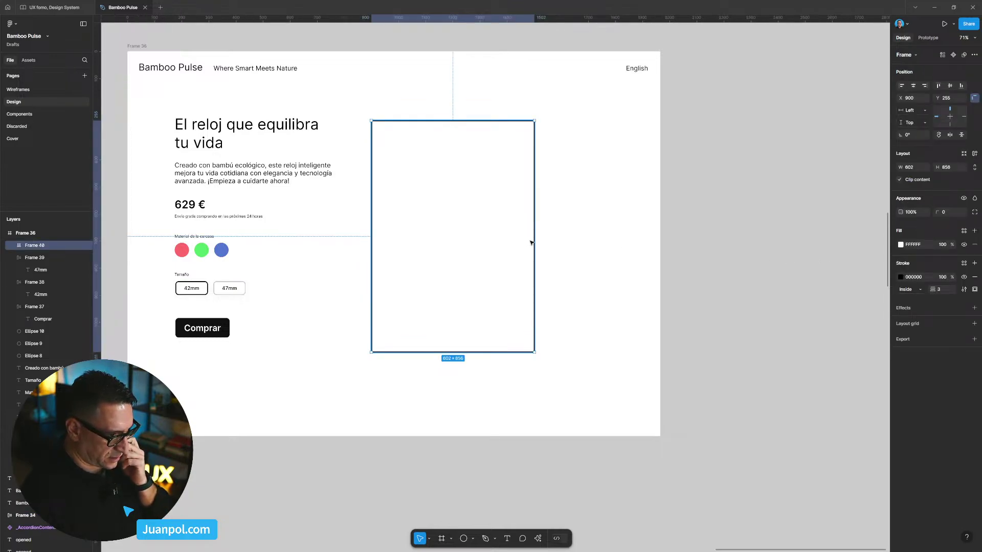
left_click_drag(489, 252, 476, 246)
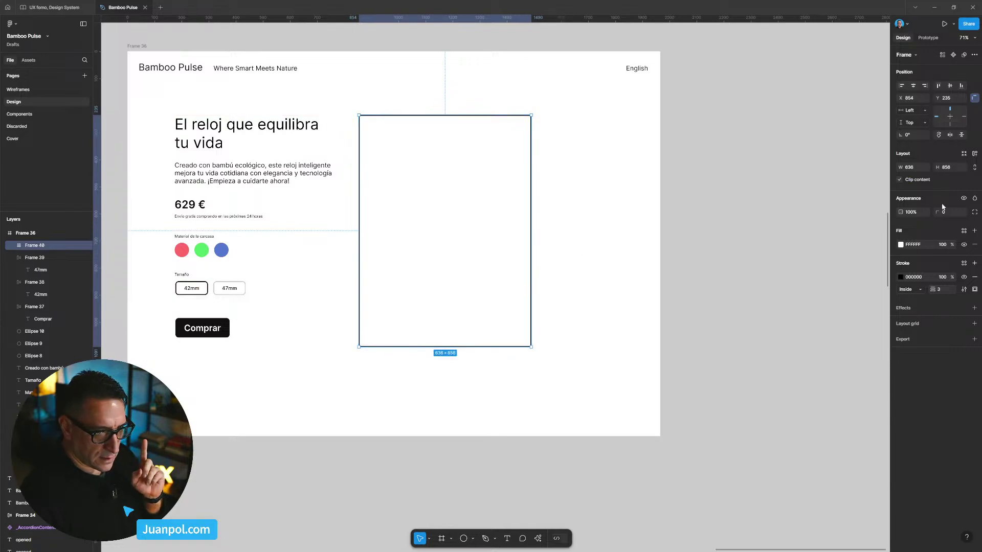
Add an image fill with 100% opacity to the new frame as a picture placeholder.
left_click(975, 231)
left_click(901, 244)
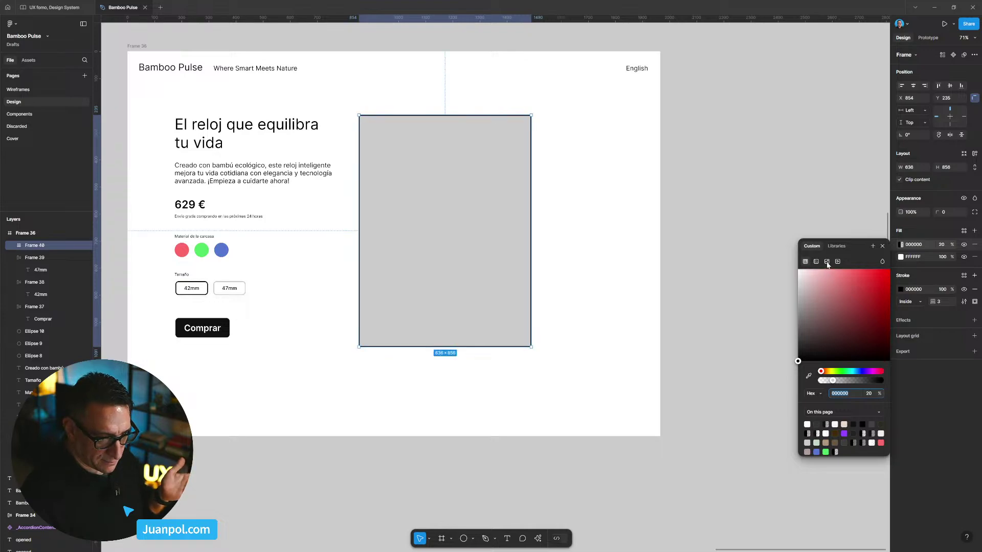
left_click(827, 262)
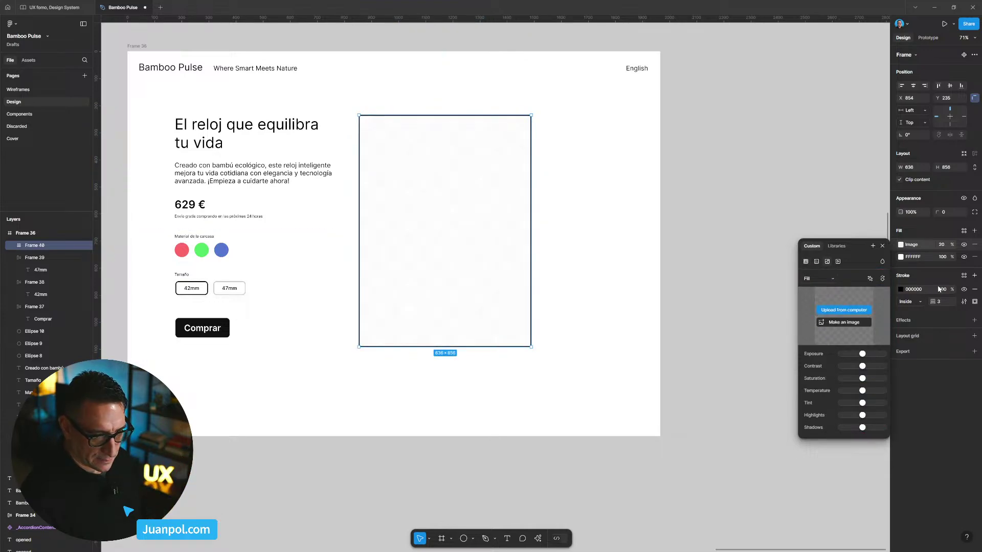
left_click(943, 245)
type("1")
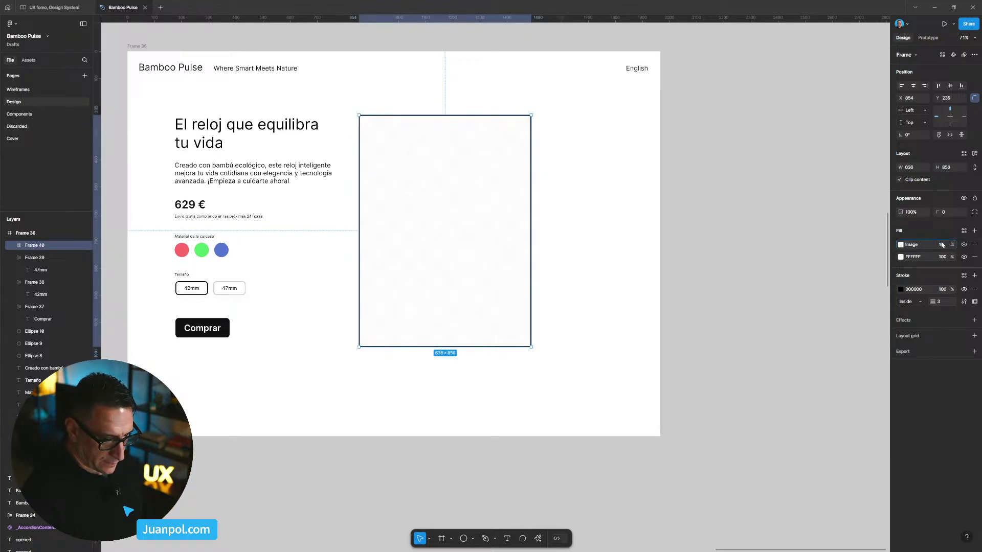
type("00")
key("Return")
Replace the image placeholder's stroke with a thin 1 px black inside stroke.
left_click(973, 290)
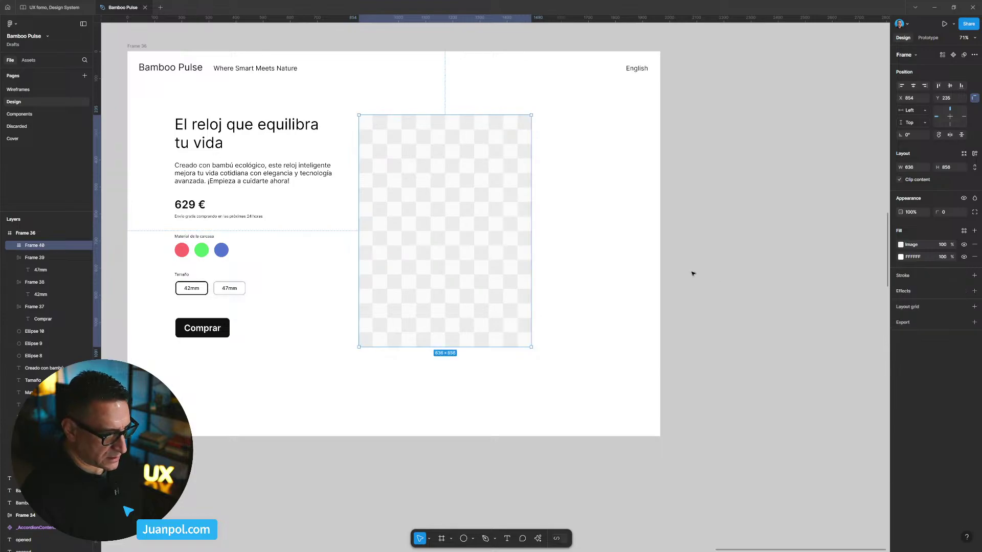
left_click(710, 268)
left_click(451, 259)
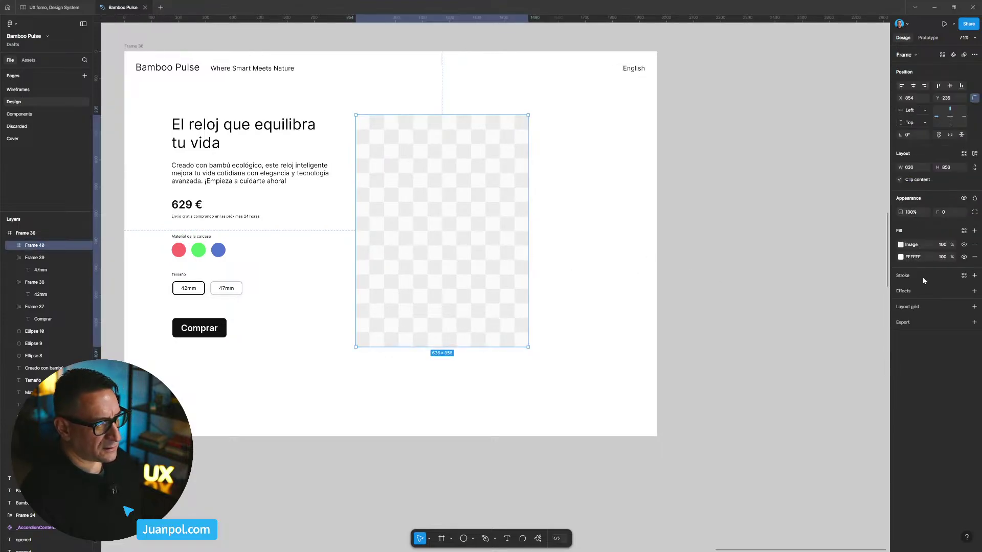
left_click(973, 276)
left_click(725, 267)
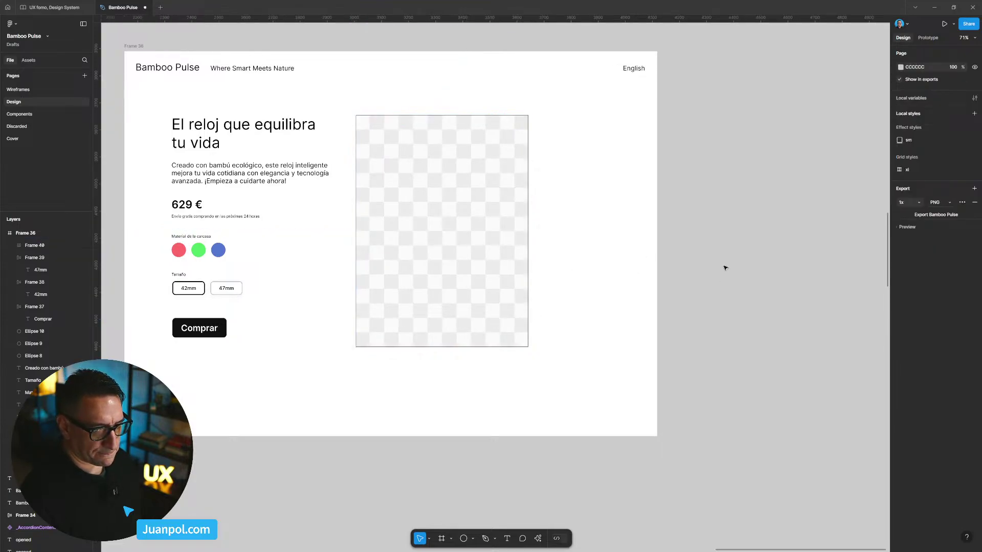
Fine-tune the image placeholder's position beside the hero text to X 856, Y 235.
left_click_drag(565, 262, 564, 253)
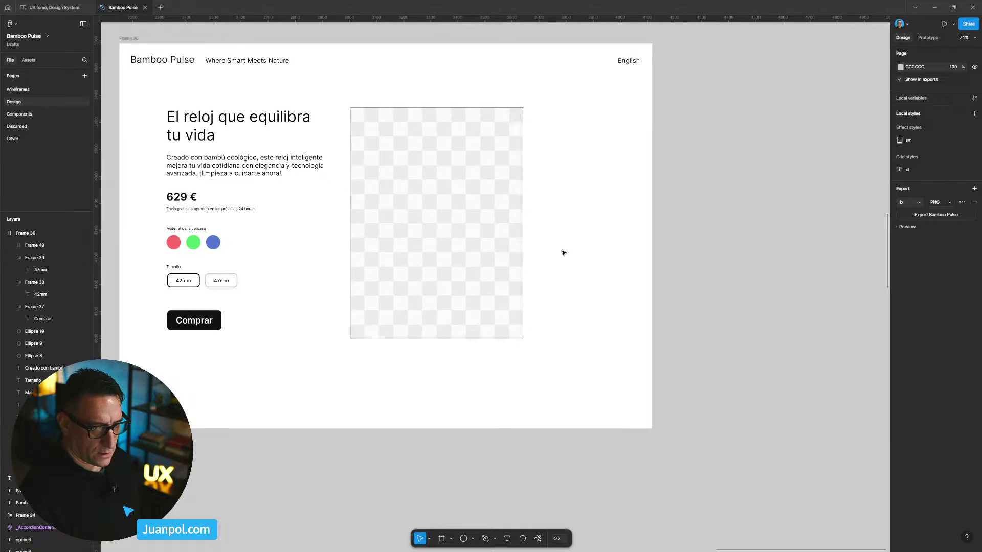
left_click_drag(461, 278, 462, 280)
left_click(733, 212)
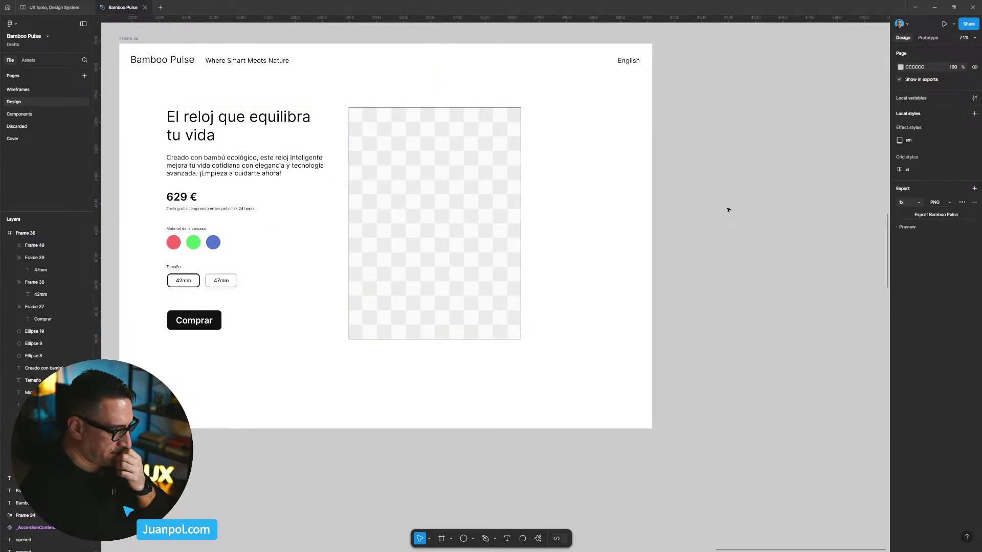
left_click_drag(429, 237, 432, 236)
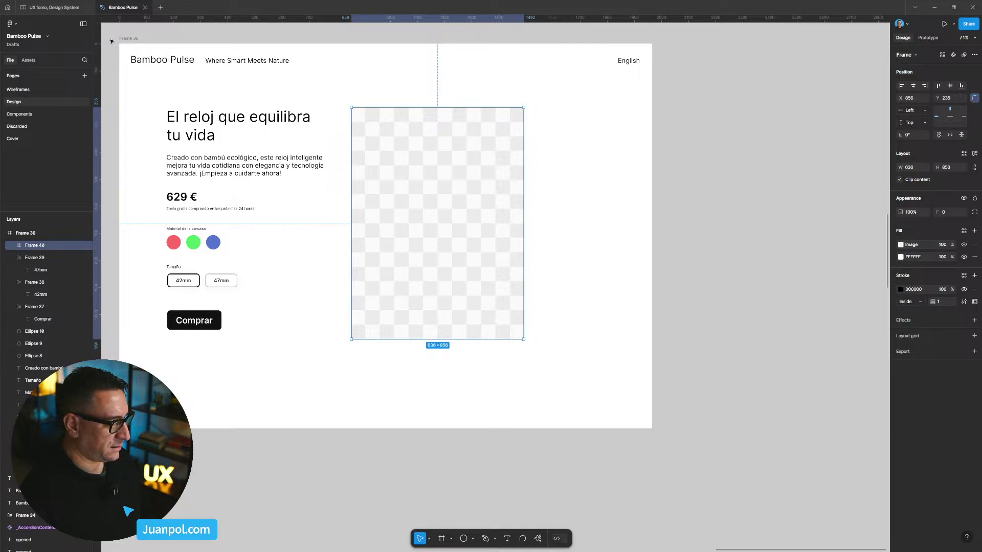
Widen the landing page frame to 2022 and shift the image placeholder right to X 866.
left_click(128, 38)
left_click_drag(654, 156, 668, 155)
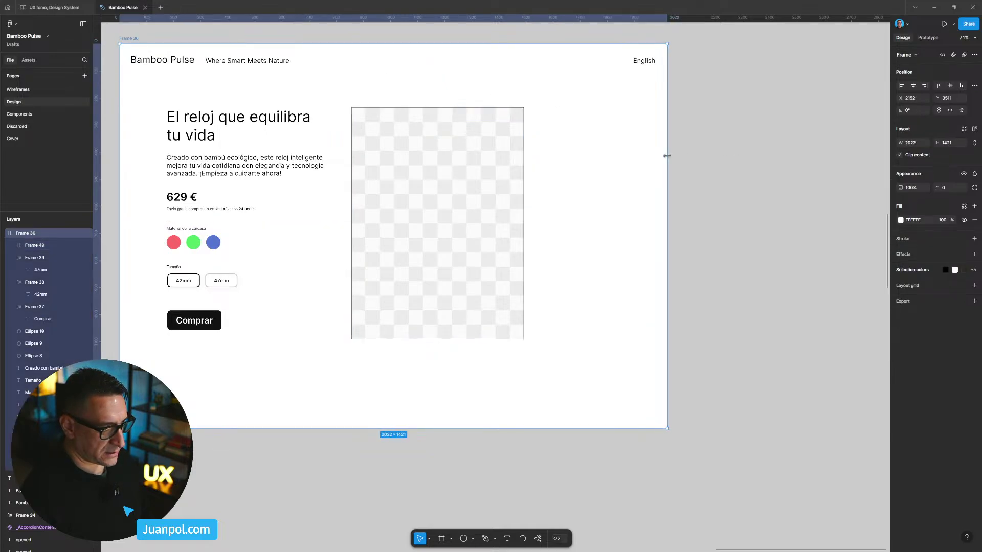
left_click_drag(443, 179, 443, 180)
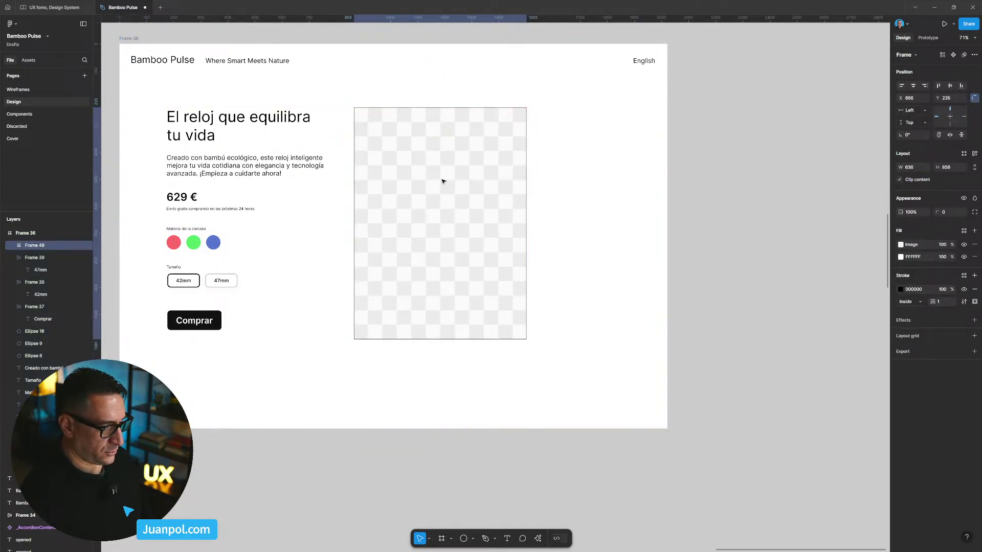
left_click(707, 192)
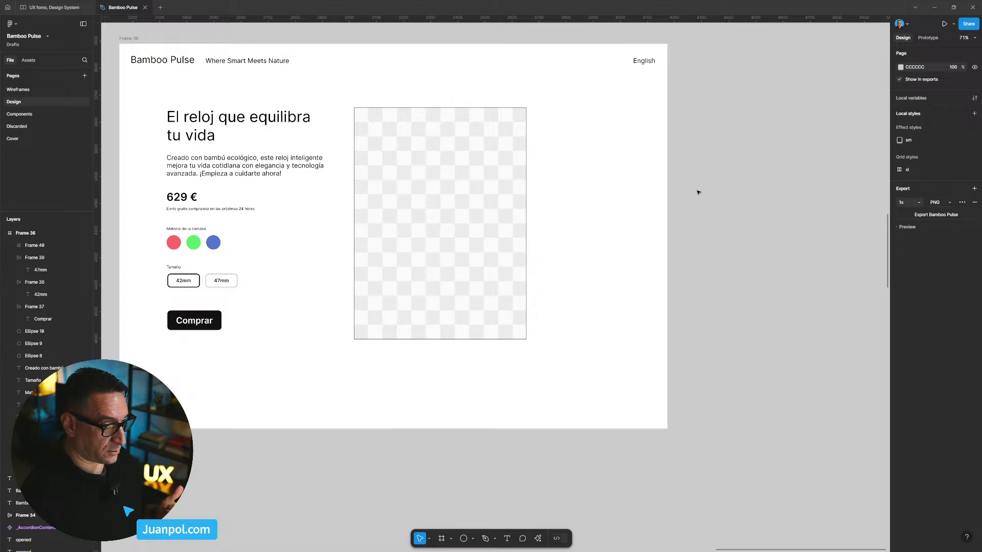
Duplicate the image placeholder to its right as a 140 × 122 thumbnail, and widen the original placeholder to 712.
left_click(500, 213)
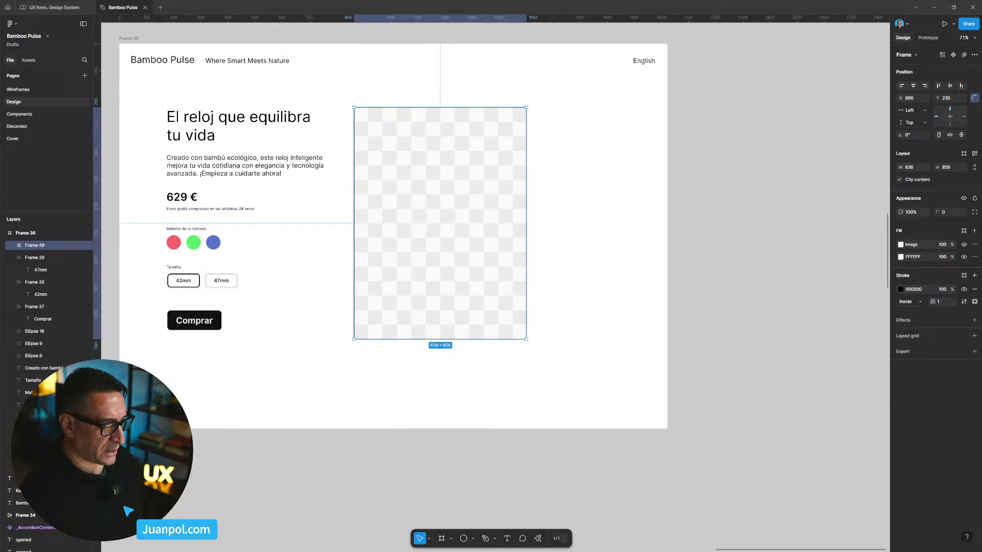
left_click_drag(442, 177, 621, 175)
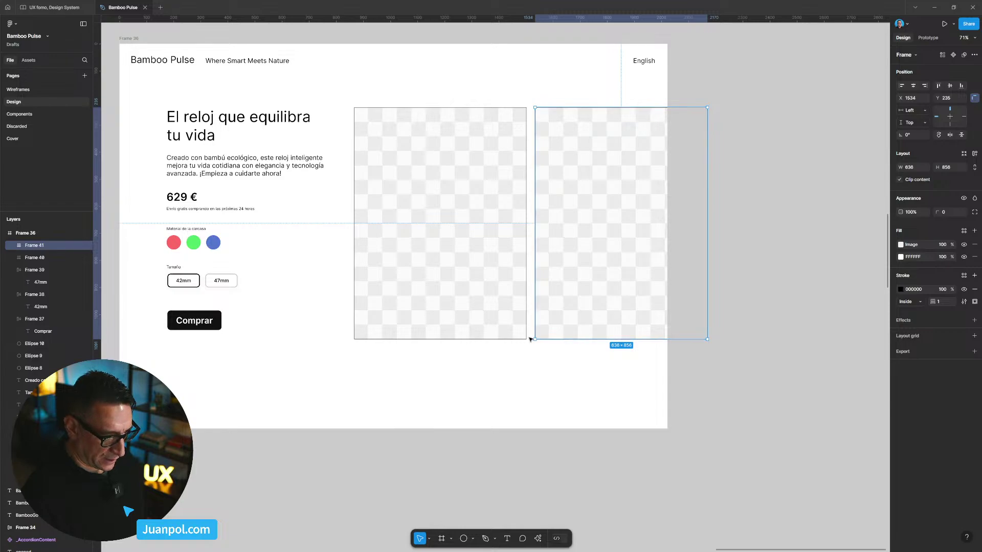
left_click_drag(533, 339, 614, 141)
left_click(520, 160)
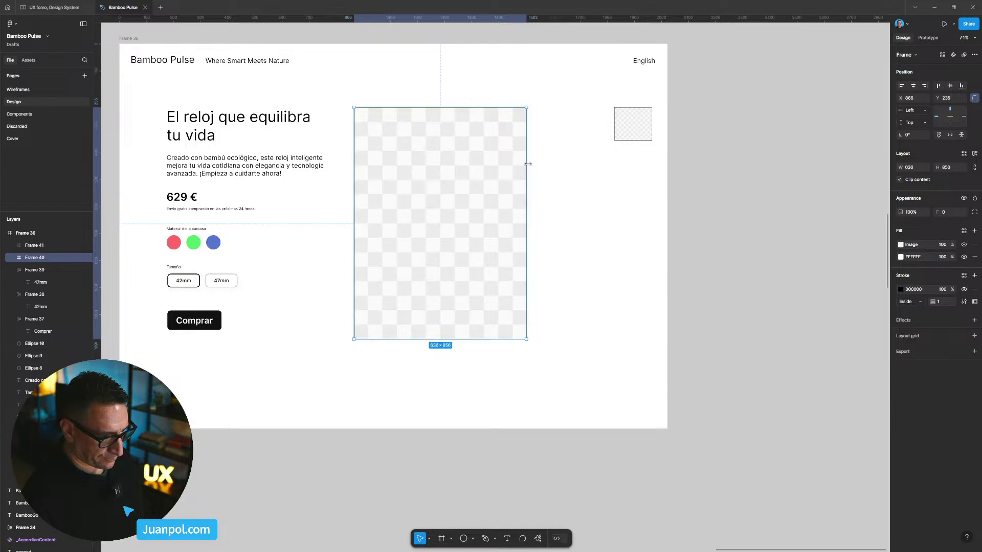
left_click_drag(527, 163, 545, 162)
Duplicate the small thumbnail downward to build a vertical column of five beside the main image placeholder.
left_click(638, 124)
left_click_drag(638, 124, 636, 293)
left_click(708, 274)
scroll(701, 267, "right", 1)
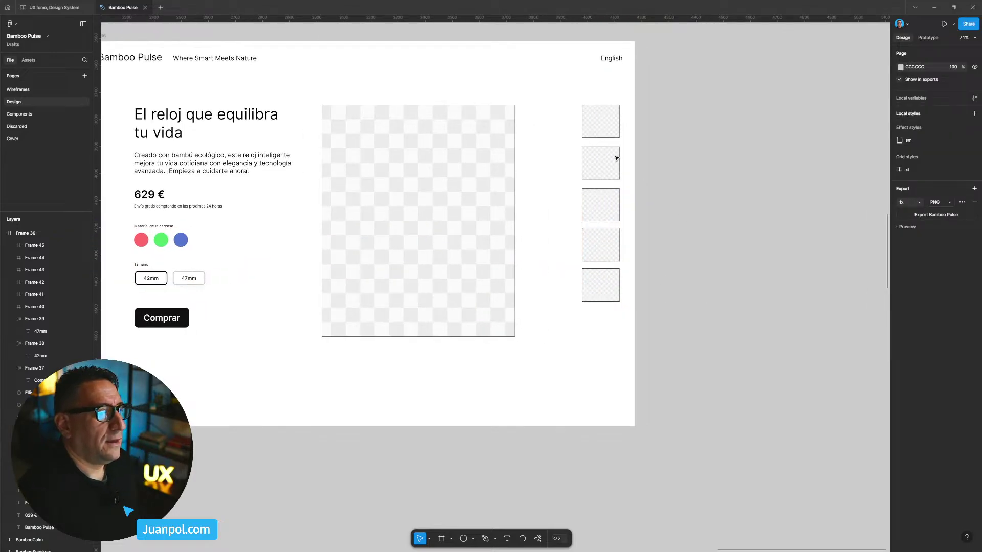
left_click(595, 124)
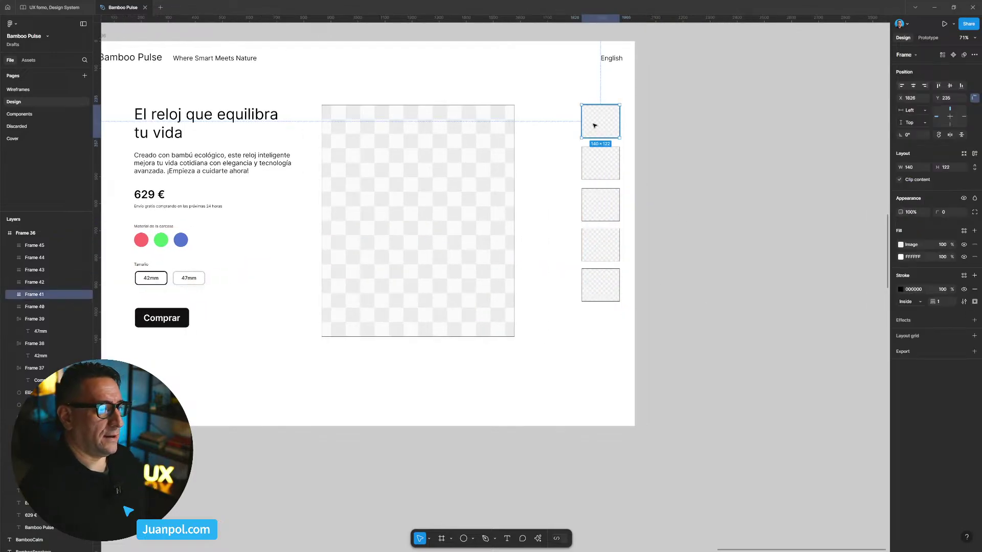
left_click(646, 138)
Draw a frame about 161 × 142 around the top thumbnail and give it a 3 px black inside stroke.
scroll(609, 149, "up", 5)
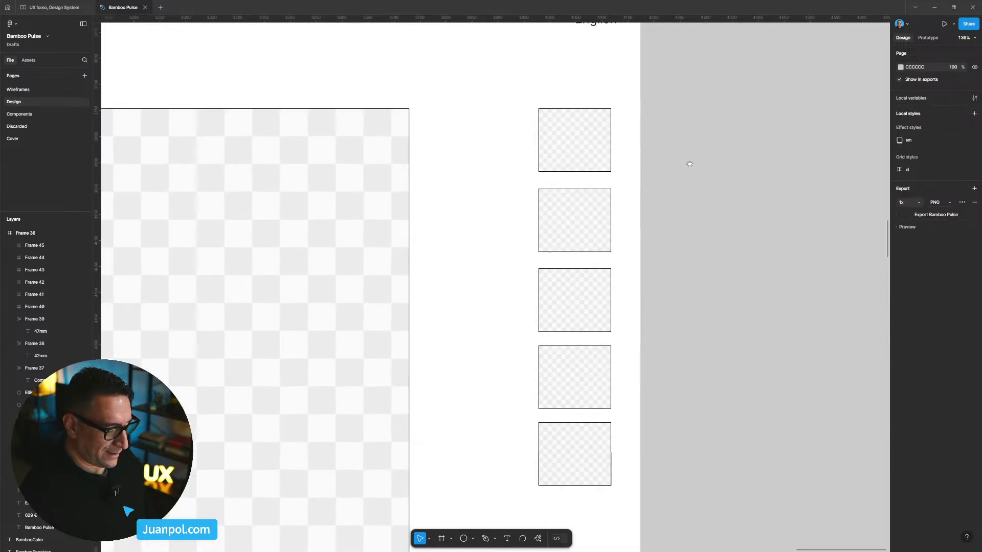
key("f")
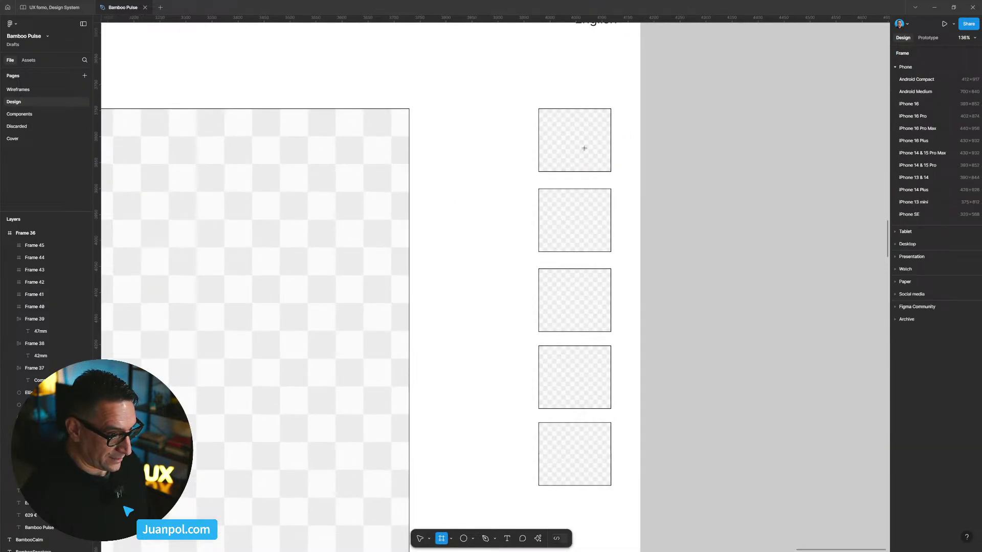
left_click_drag(534, 103, 624, 174)
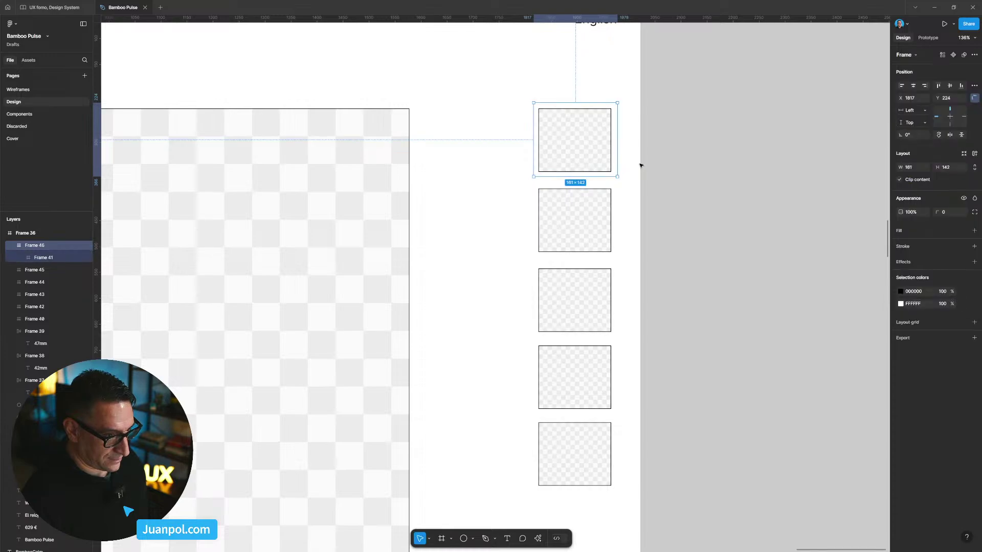
key("Up")
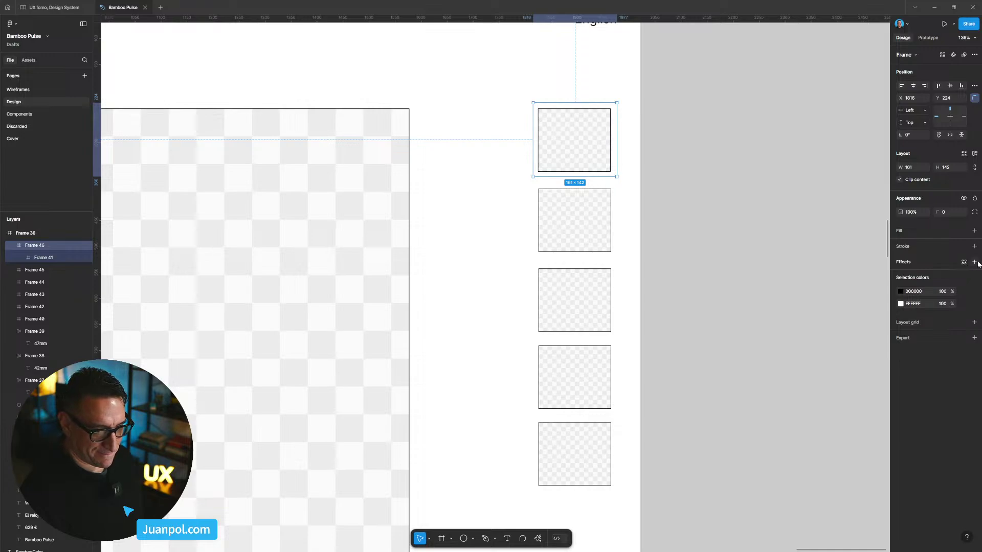
left_click(975, 246)
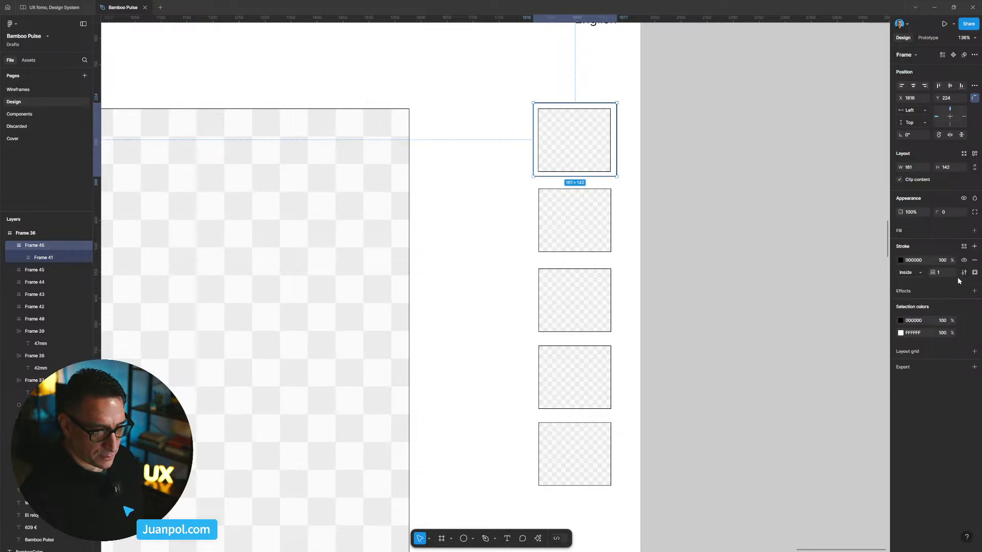
key("Return")
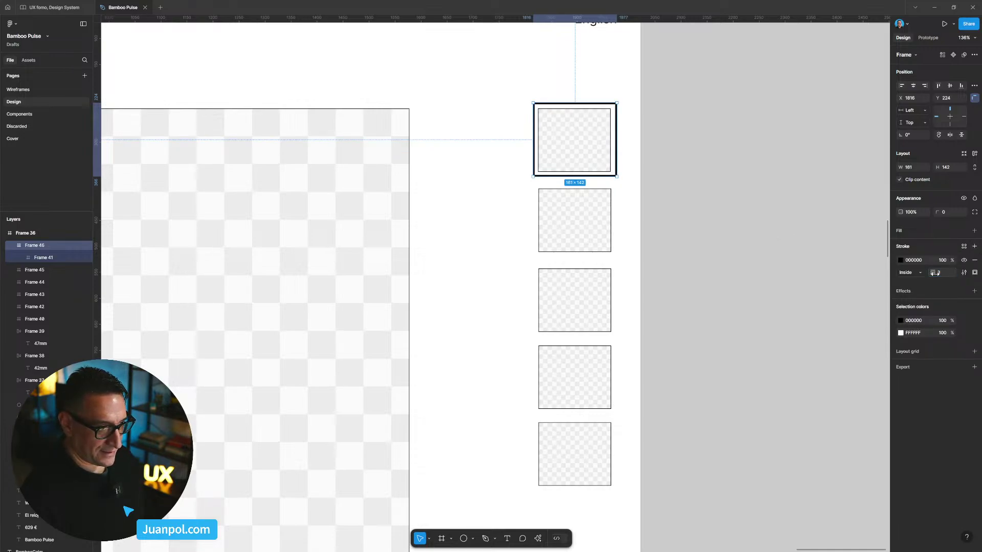
Centre the top thumbnail inside its outlined frame and move the frame down to Y 231.
scroll(742, 205, "down", 3)
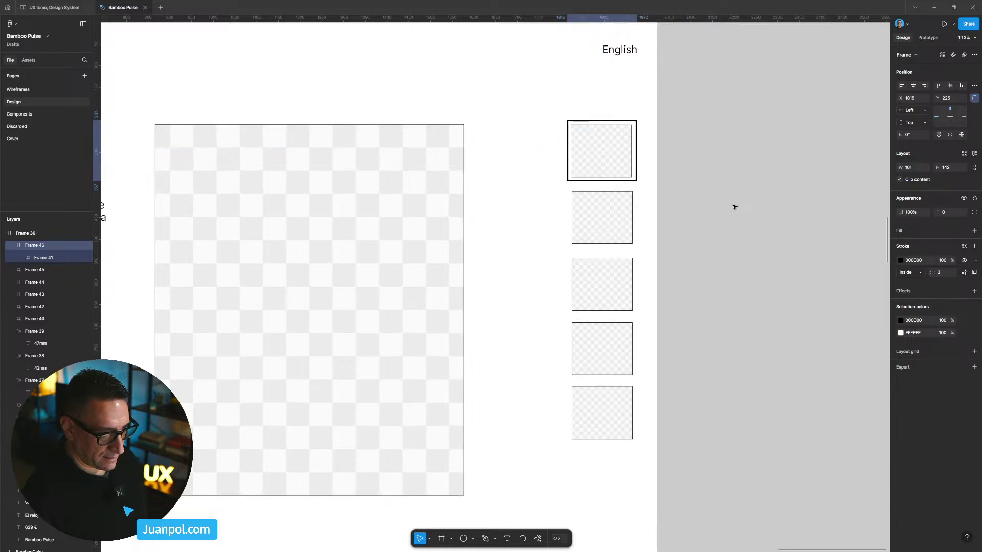
scroll(621, 177, "up", 3)
key("Escape")
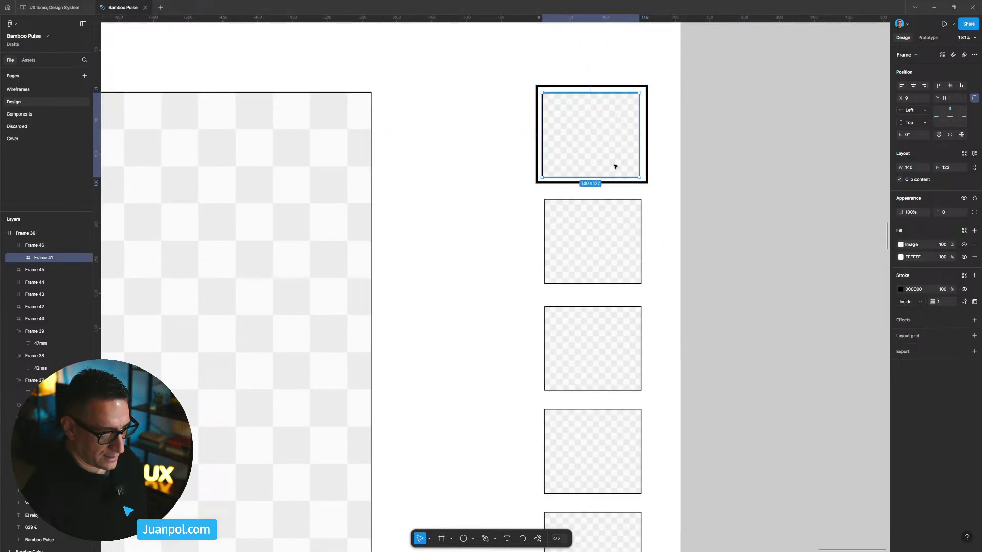
left_click(601, 155)
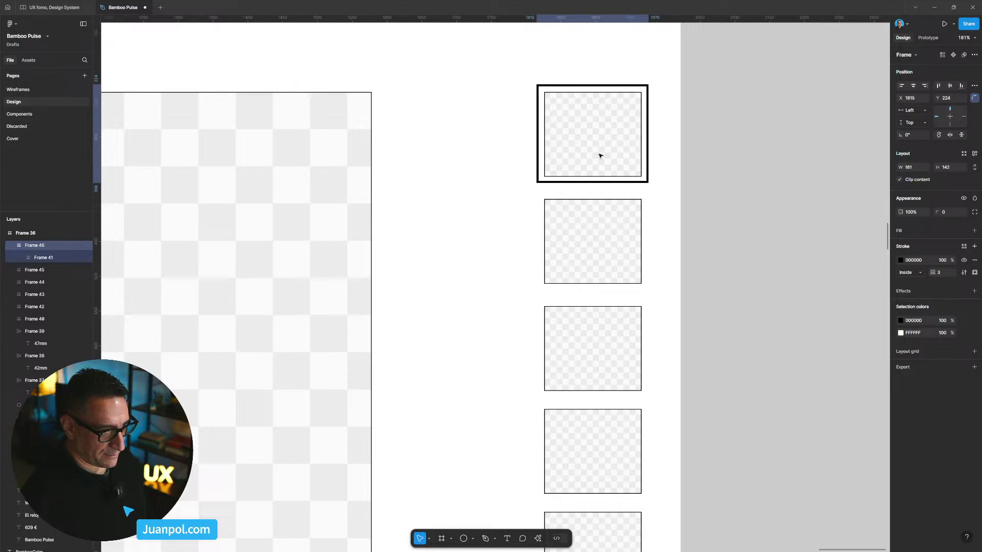
left_click(736, 149)
scroll(737, 148, "left", 2)
scroll(737, 149, "down", 1)
scroll(507, 157, "down", 1)
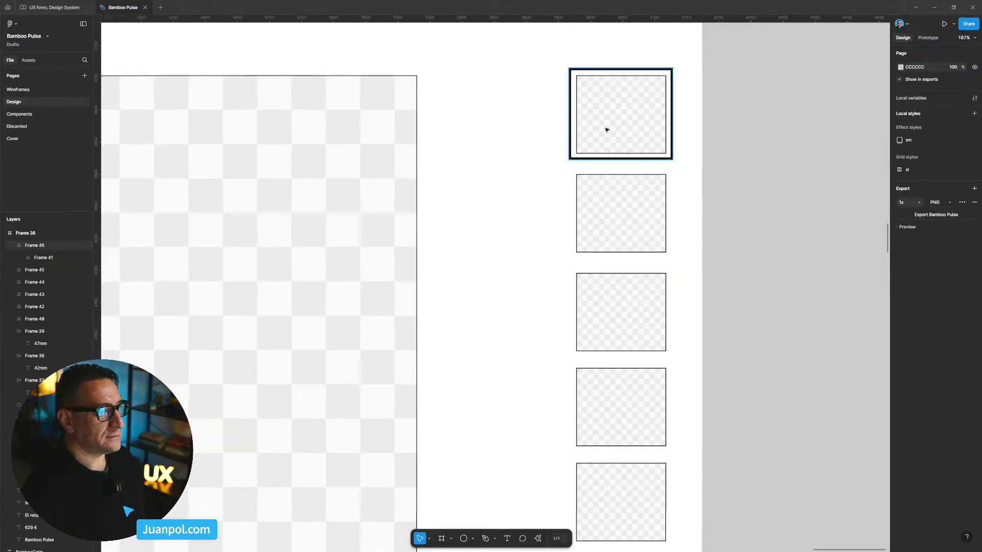
left_click(605, 129)
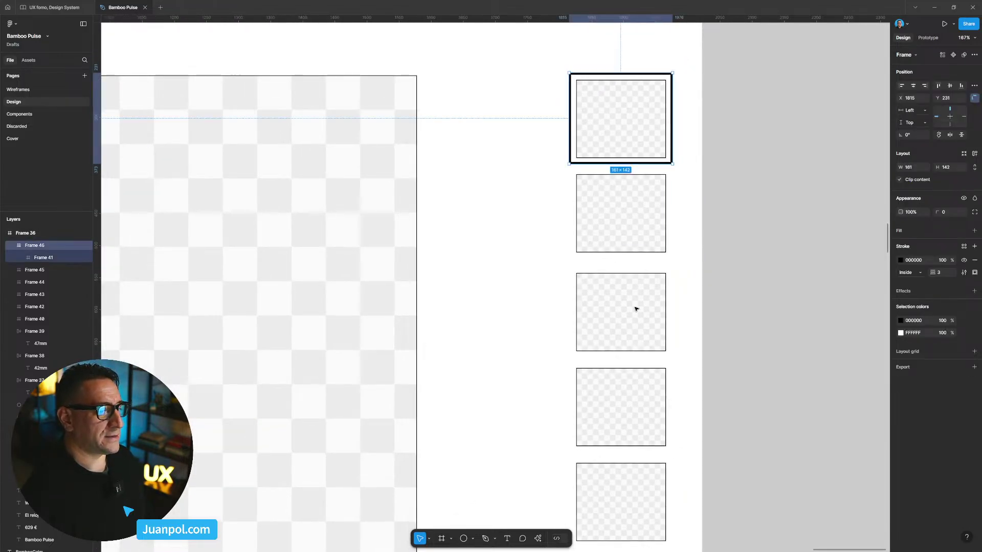
Select all five items in the thumbnail column and distribute their vertical spacing evenly.
scroll(695, 443, "down", 5)
left_click(650, 479)
left_click(658, 432, "shift")
left_click(650, 361, "shift")
left_click(650, 310, "shift")
left_click(664, 237, "shift")
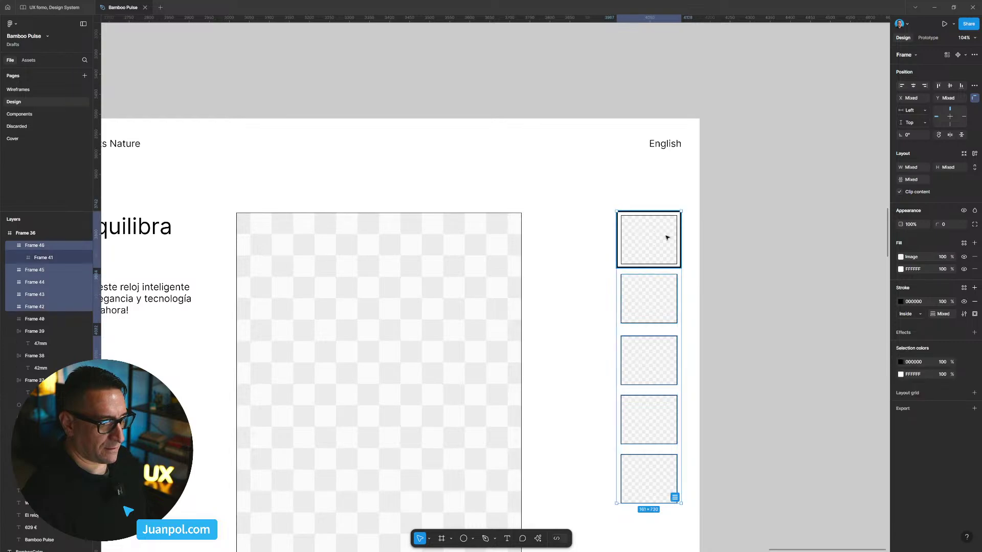
left_click(975, 58)
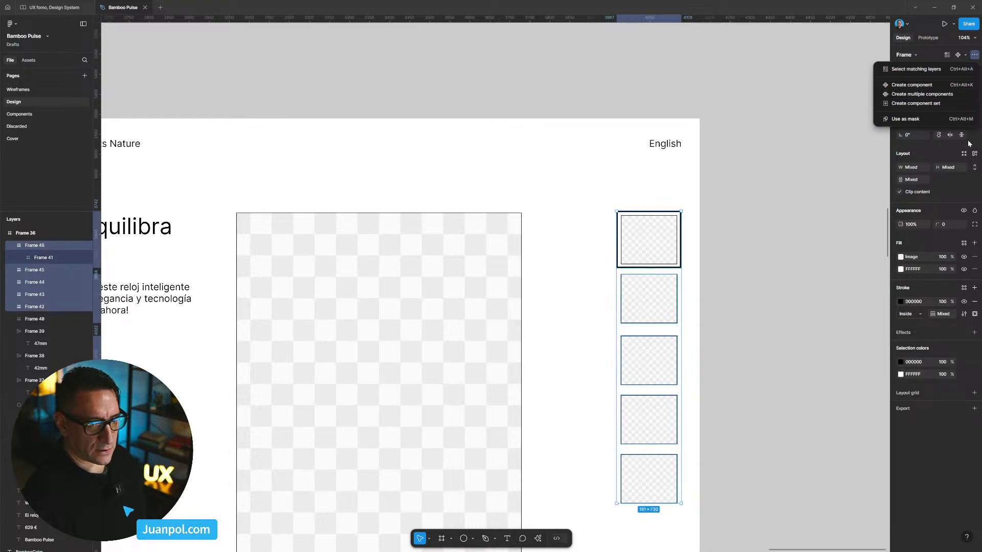
key("Escape")
left_click(974, 86)
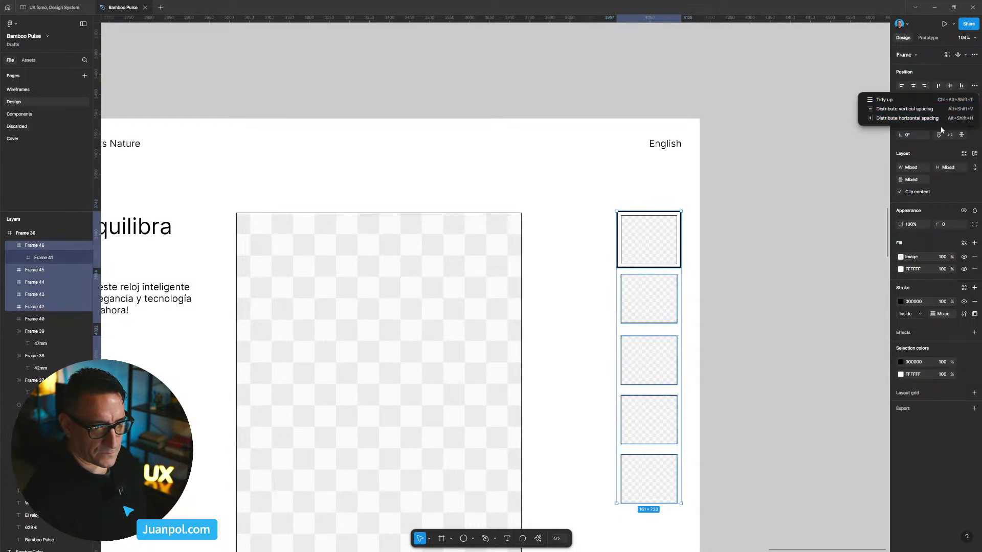
left_click(957, 107)
left_click(778, 267)
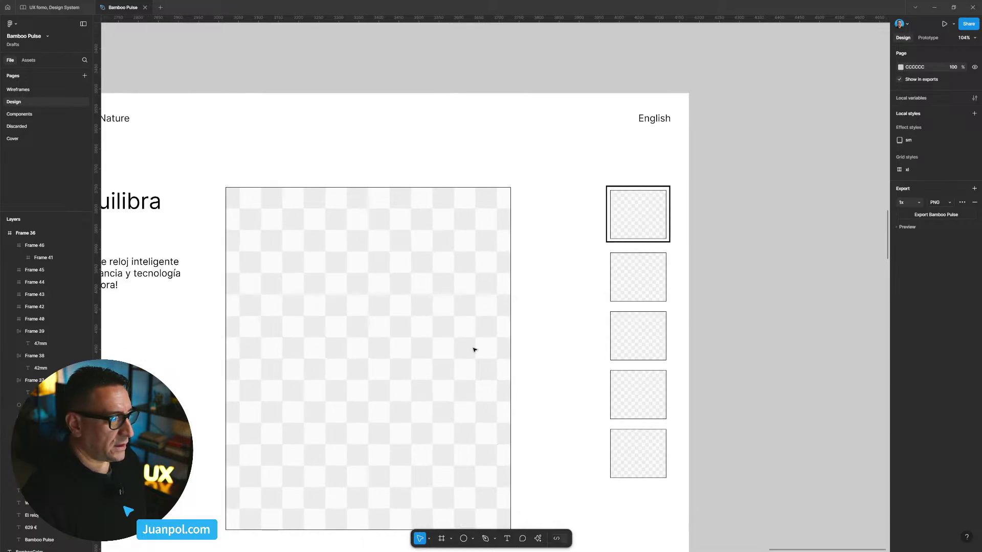
Nudge the main image placeholder 10 px to the right.
scroll(438, 338, "down", 5)
left_click(498, 325)
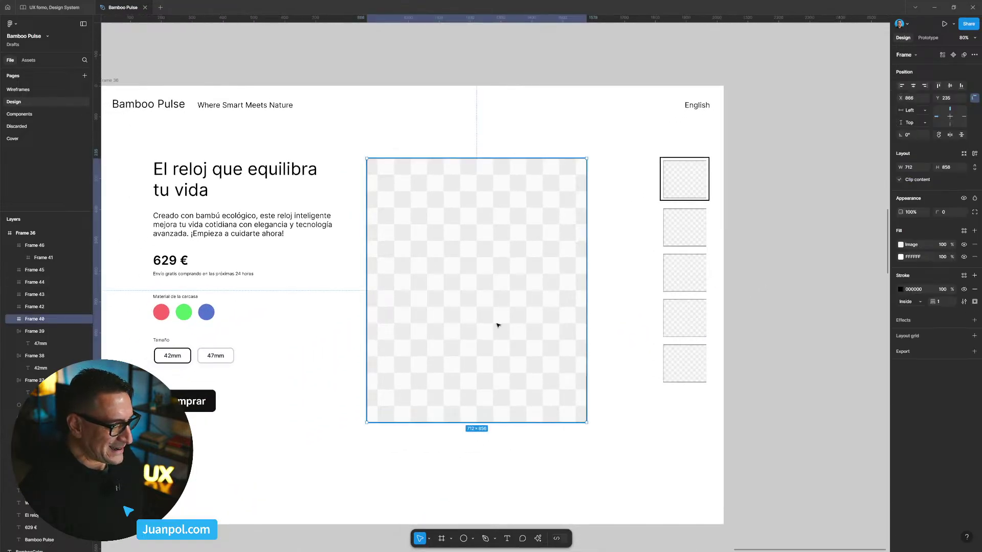
key("shift+Right")
left_click(487, 114)
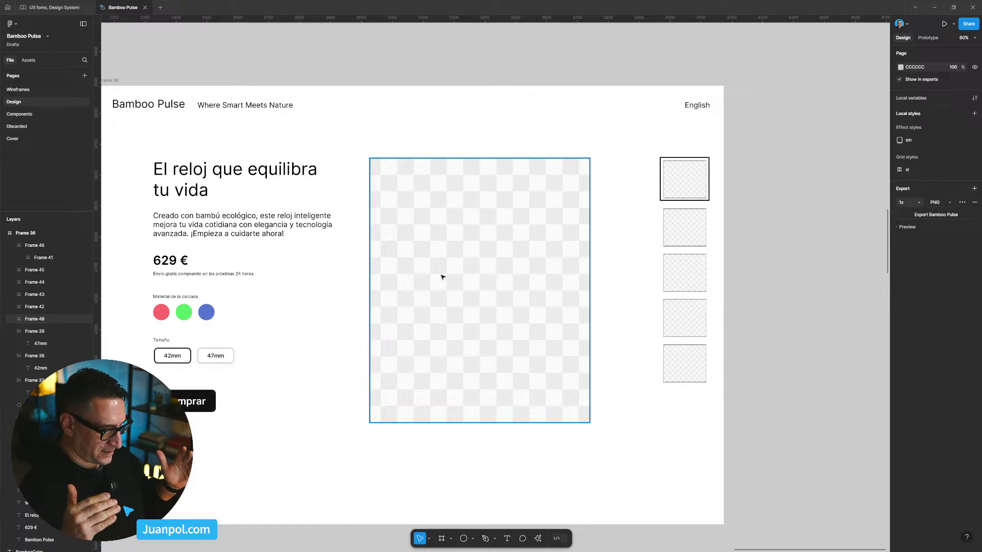
Shift the thumbnail column about 40 px left and move the main image placeholder back to X 866.
left_click_drag(749, 419, 675, 167)
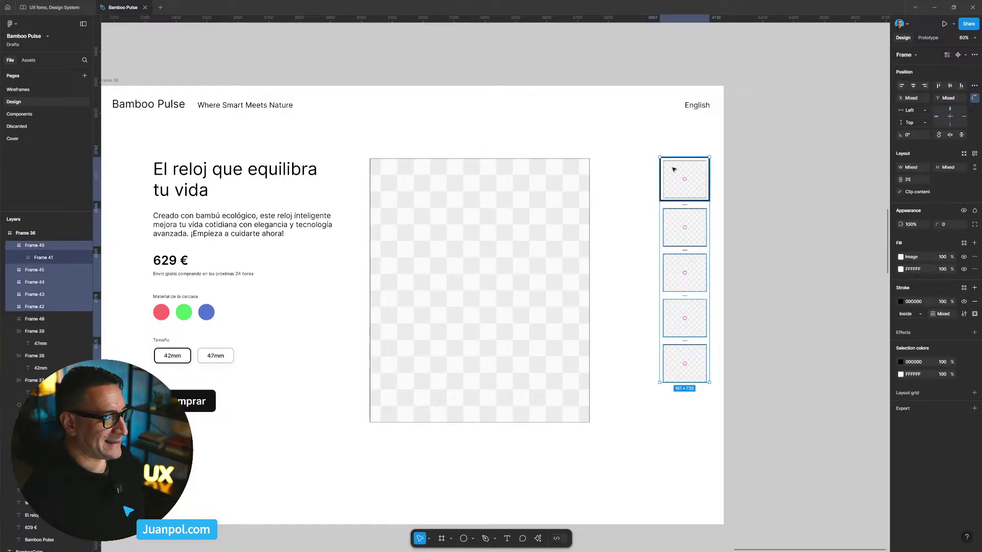
key("shift+Left")
key("shift+Left")
key("shift+Left")
left_click(448, 219)
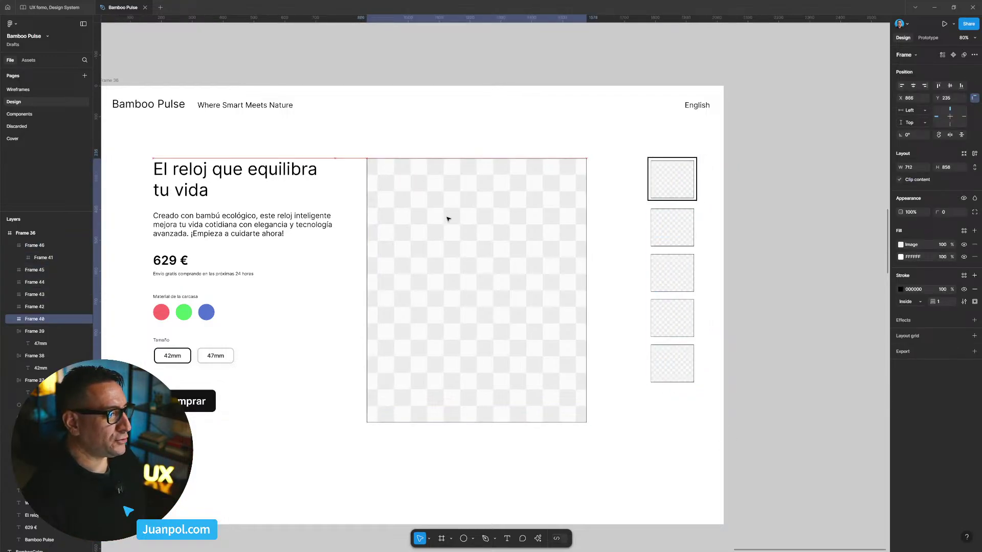
key("shift+Left")
scroll(495, 162, "left", 3)
scroll(495, 162, "down", 2)
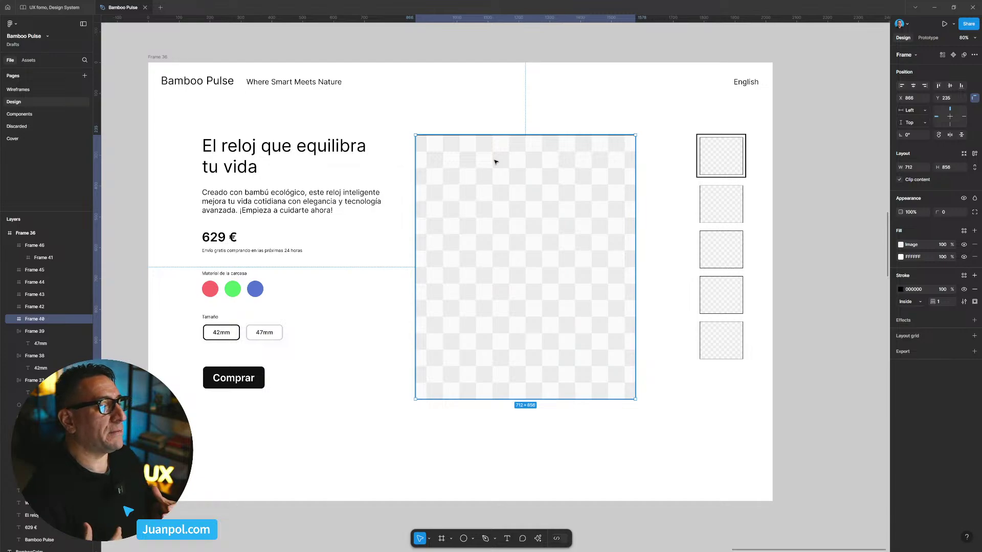
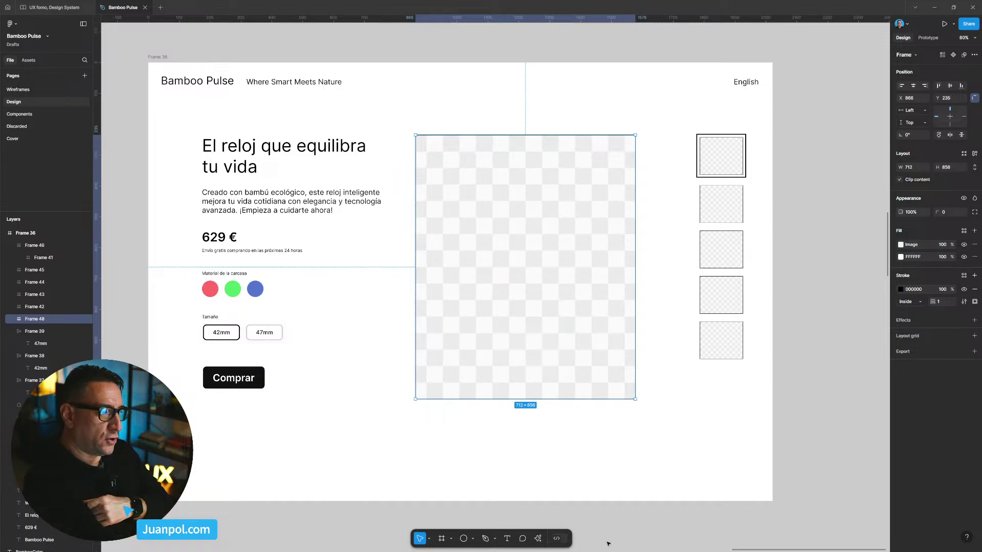
Shorten the landing page frame to a height of about 1308.
left_click(853, 235)
scroll(834, 231, "right", 1)
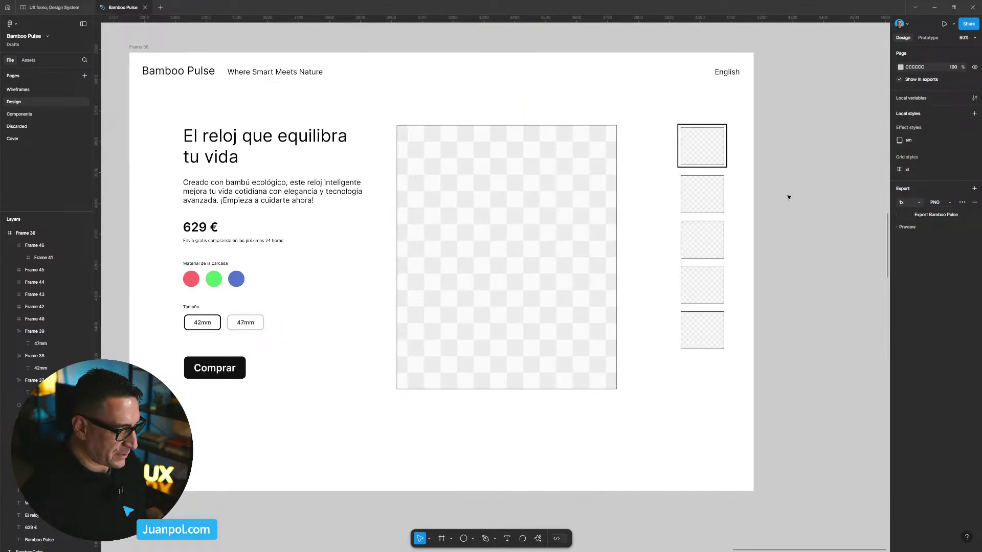
left_click(139, 47)
left_click_drag(538, 491, 541, 455)
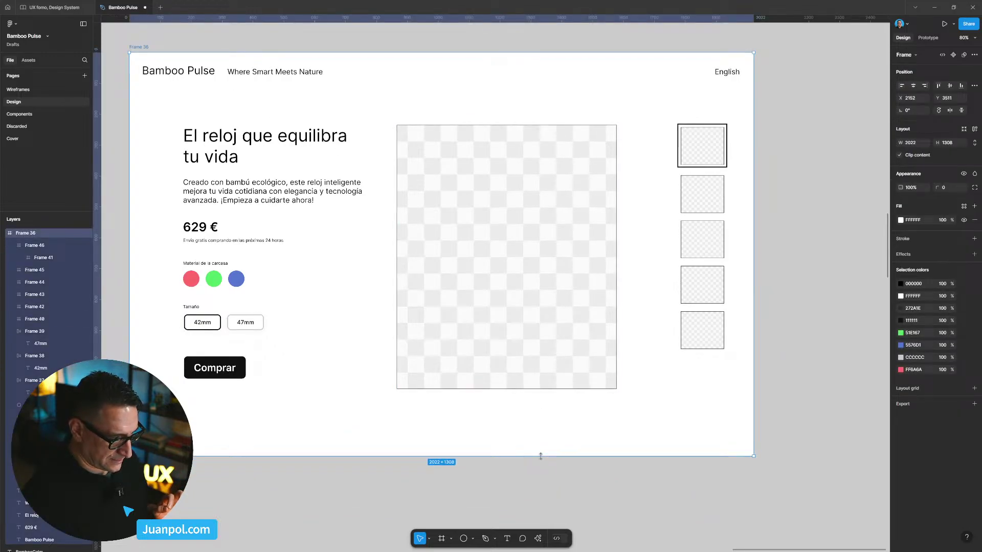
left_click(771, 423)
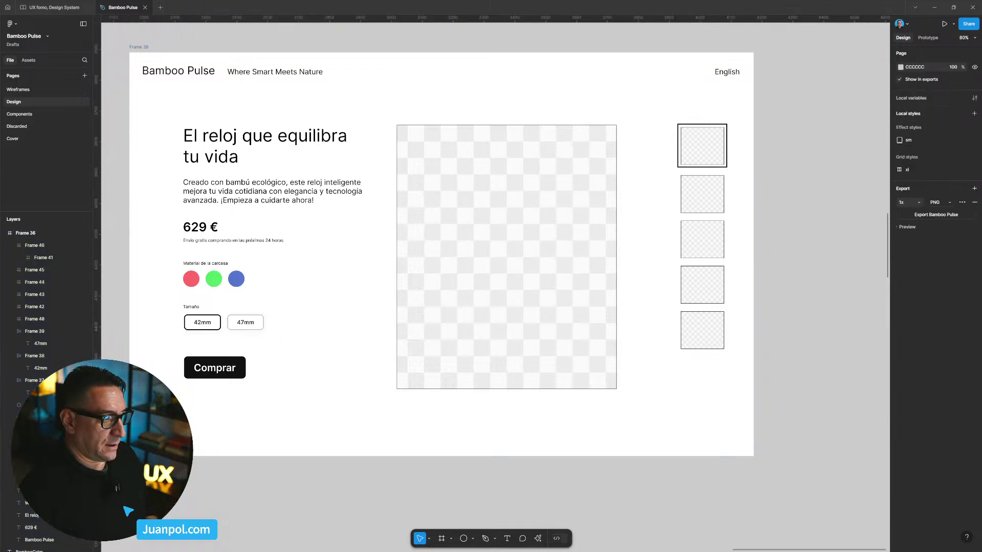
scroll(204, 491, "left", 10)
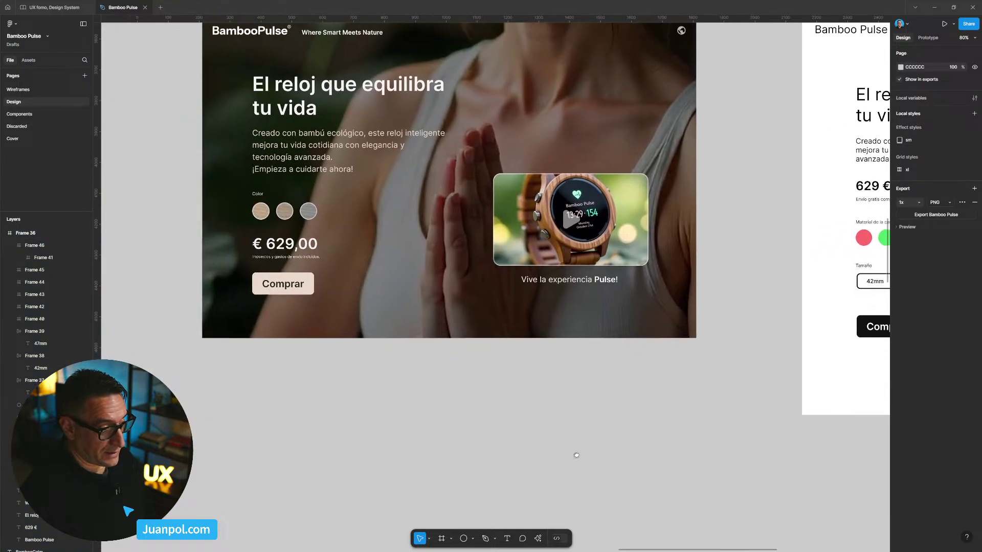
scroll(400, 444, "right", 10)
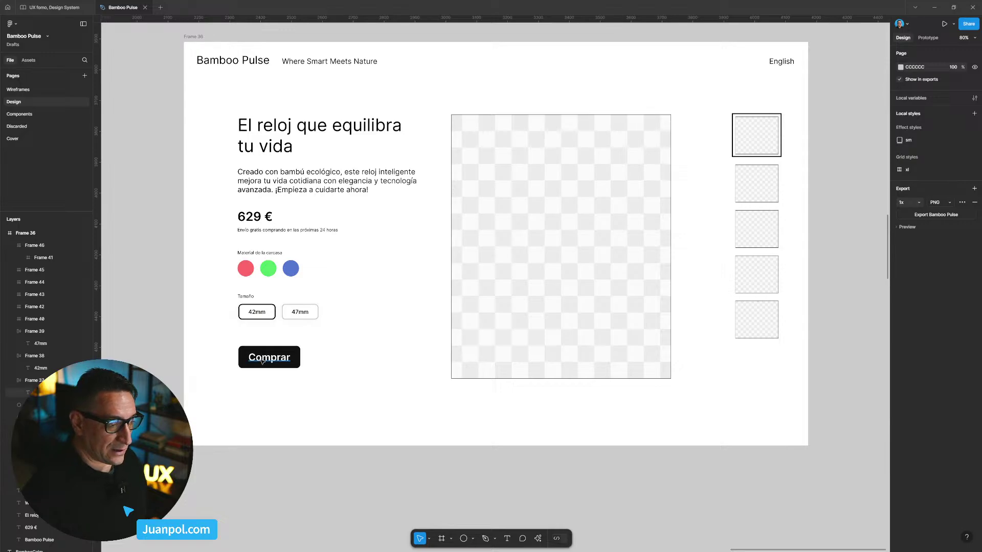
scroll(262, 361, "up", 2)
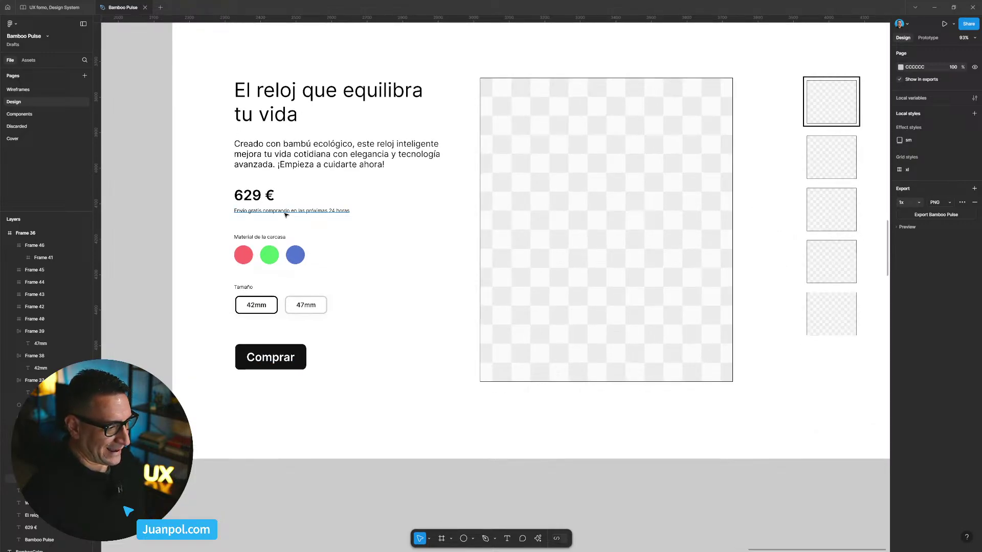
left_click(264, 214)
key("alt")
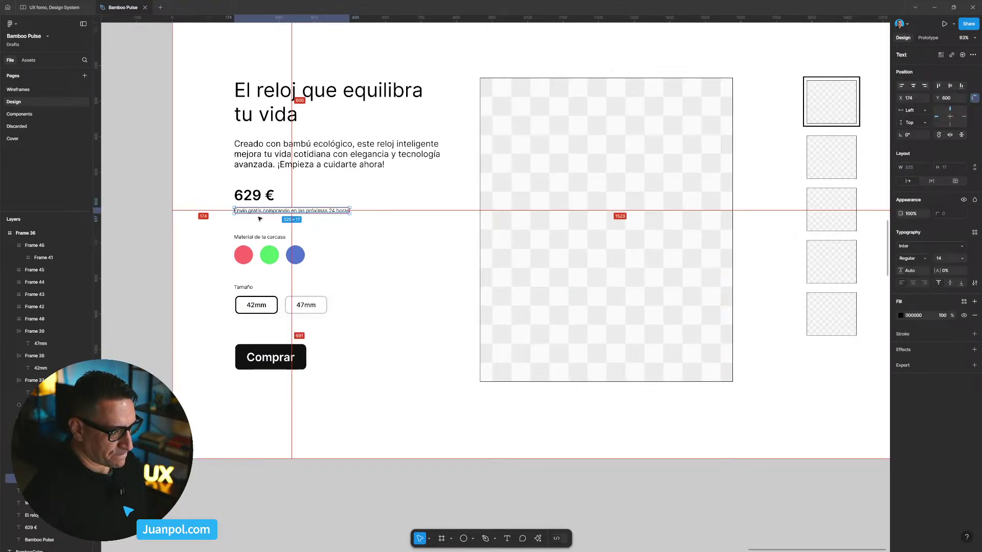
left_click_drag(259, 213, 267, 386)
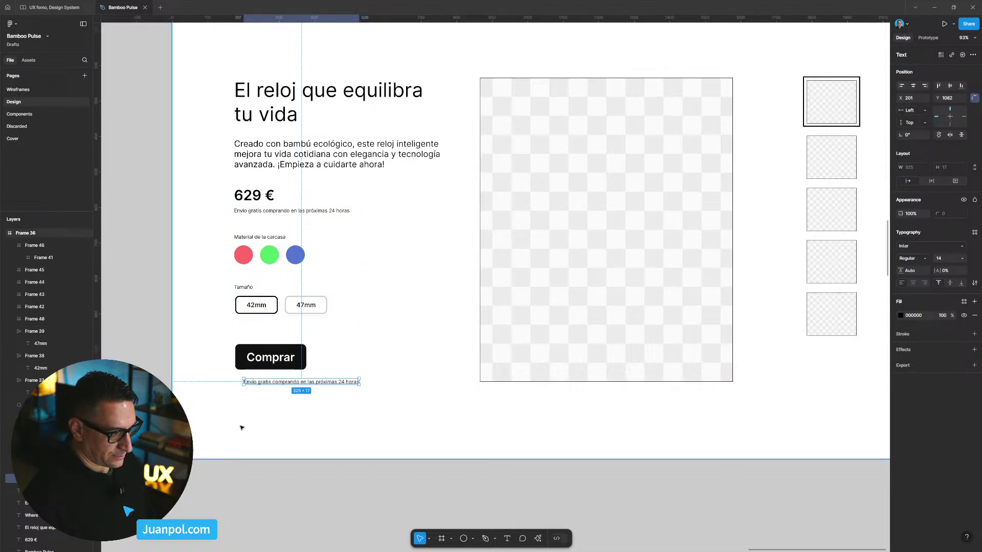
key("ctrl+z")
mouse_move(264, 220)
left_mouse_down()
mouse_move(333, 265)
mouse_move(254, 214)
left_mouse_up()
left_click_drag(258, 332, 261, 385)
double_click(260, 384)
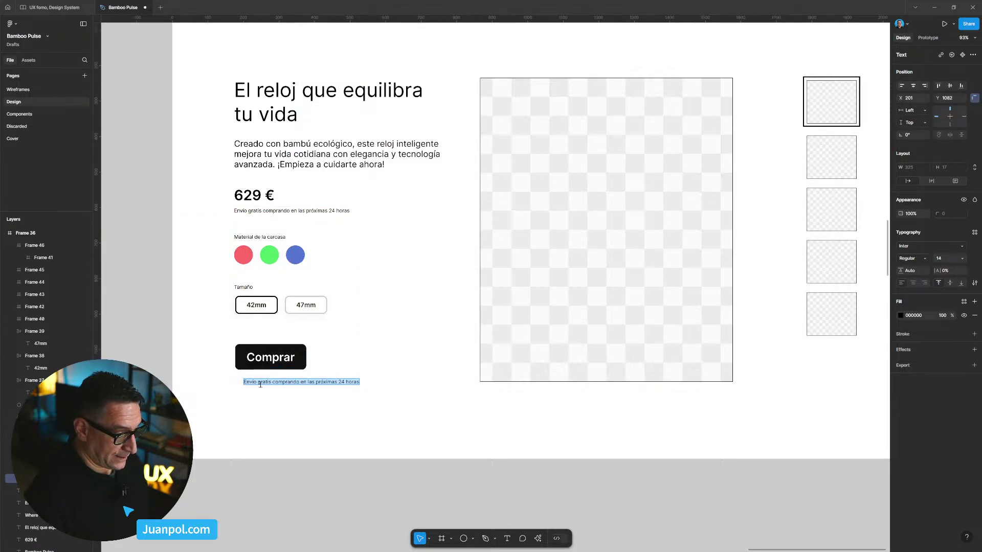
key("ctrl+z")
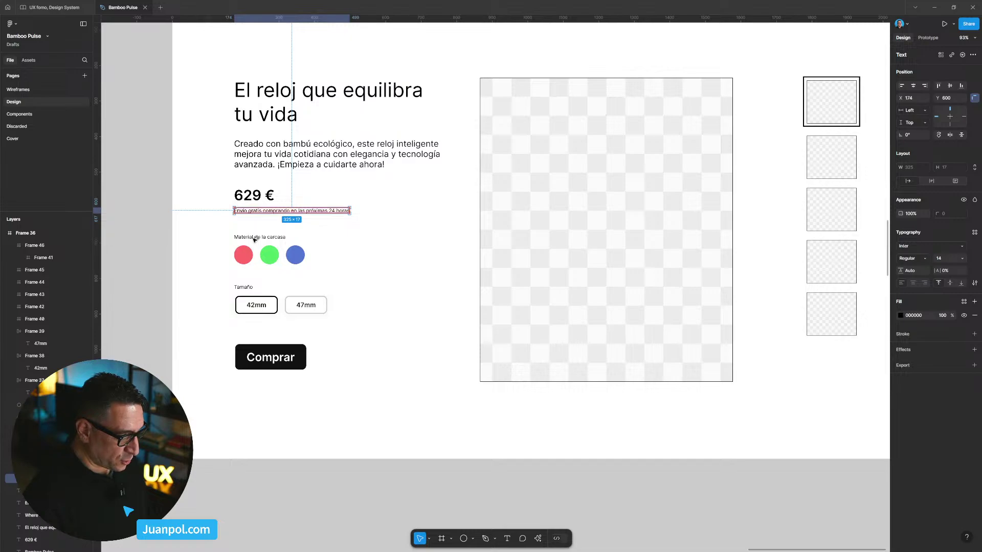
Duplicate the shipping note to just below the Comprar button and replace its text with lorem ipsum placeholder copy.
left_click_drag(252, 214, 263, 389)
double_click(262, 388)
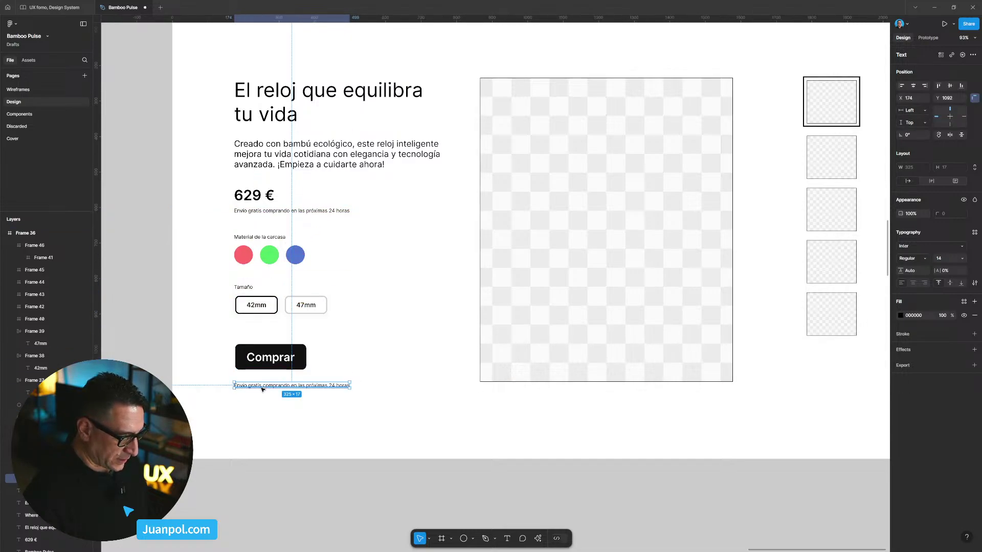
key("BackSpace")
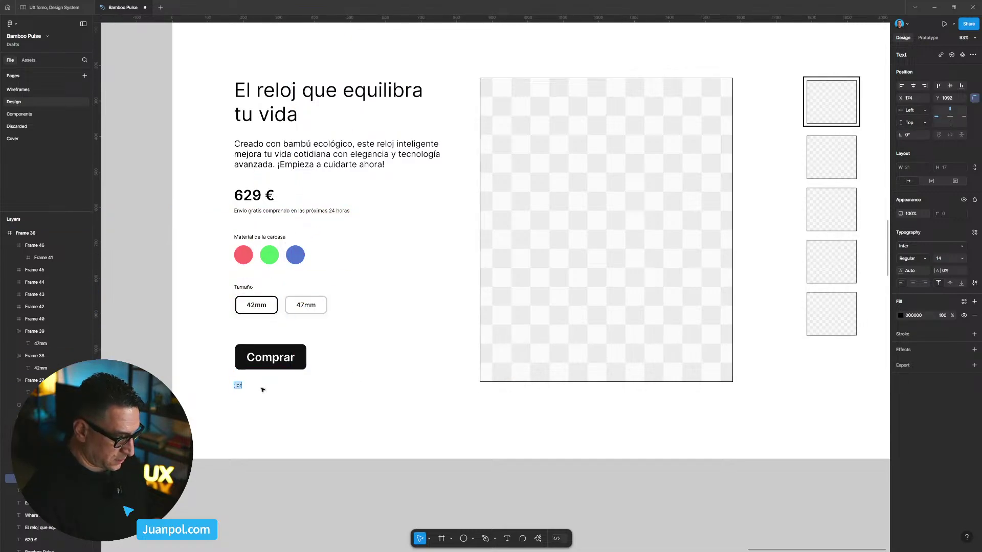
key("Tab")
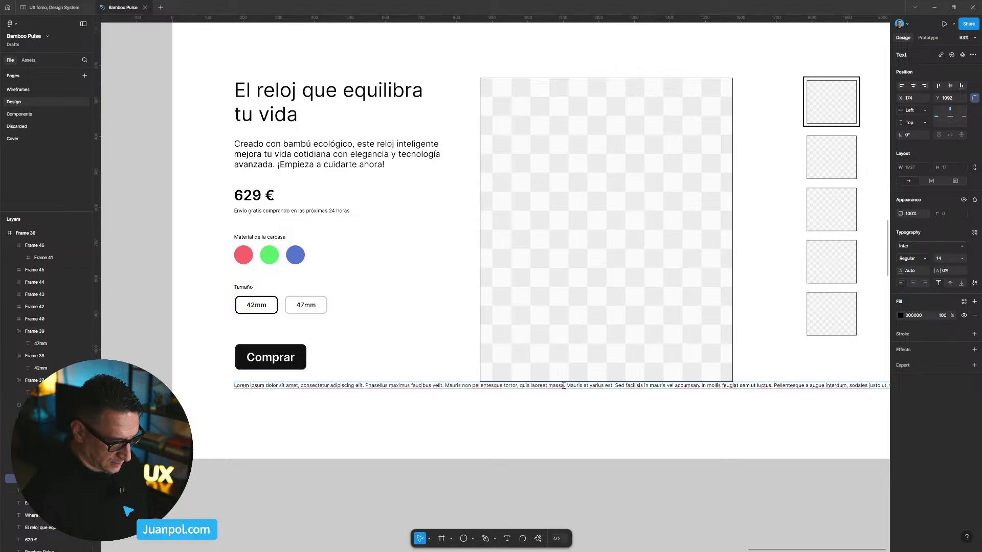
Trim the placeholder note to end at "quis laoreet massa" and wrap it in a box 345 px wide at Y 1082.
key("shift+End")
key("BackSpace")
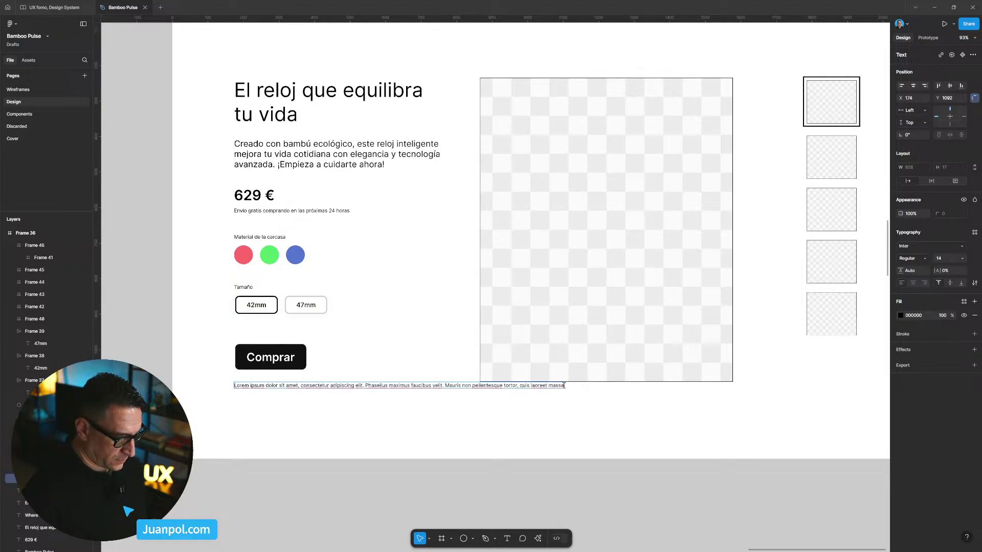
key("Escape")
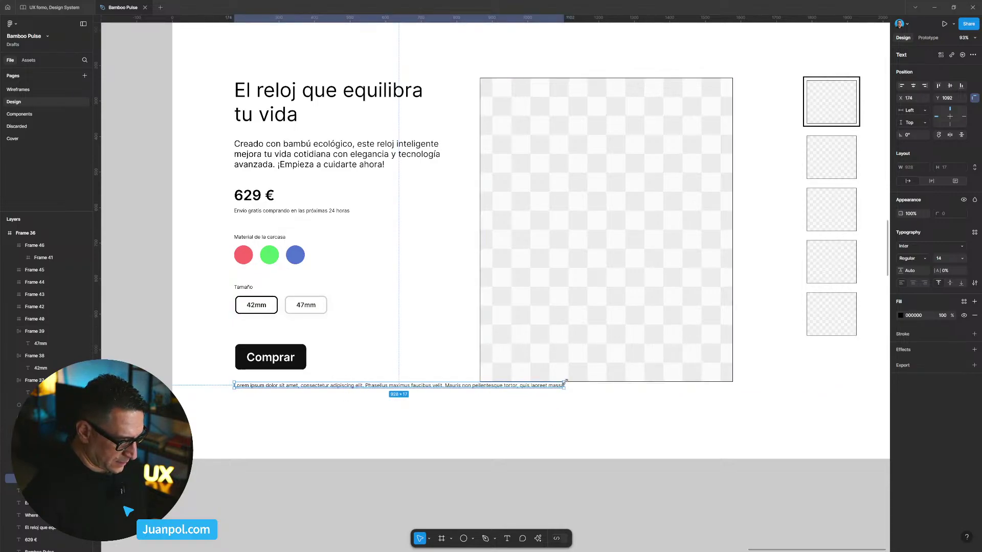
left_click_drag(564, 386, 357, 384)
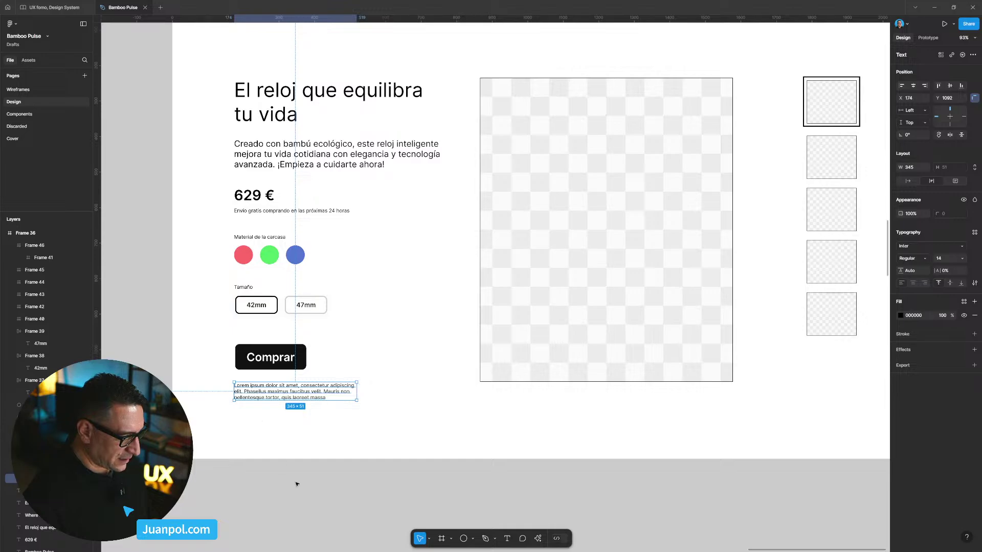
key("shift+Up")
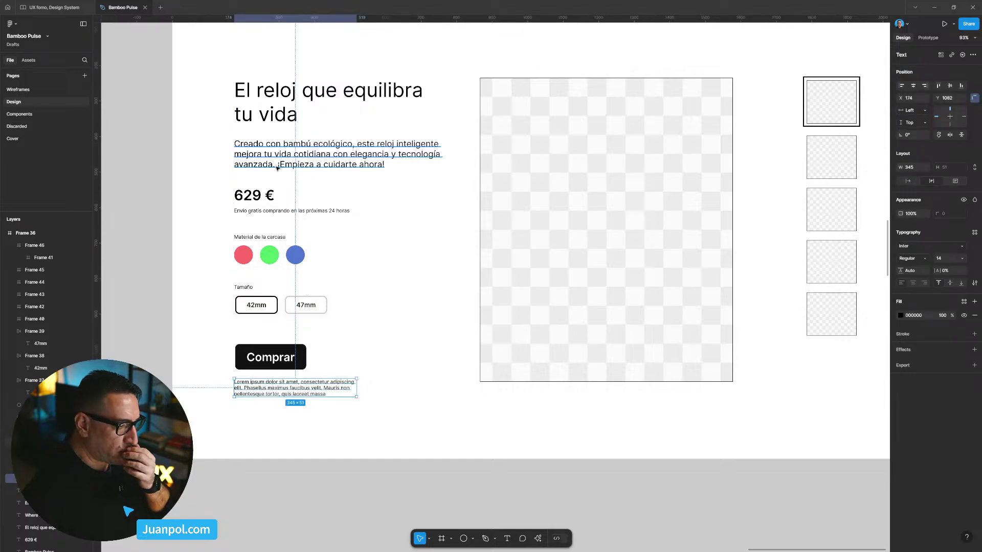
Try font size 56 on the 629 € price, and settle on size 48.
scroll(263, 214, "up", 5, "ctrl")
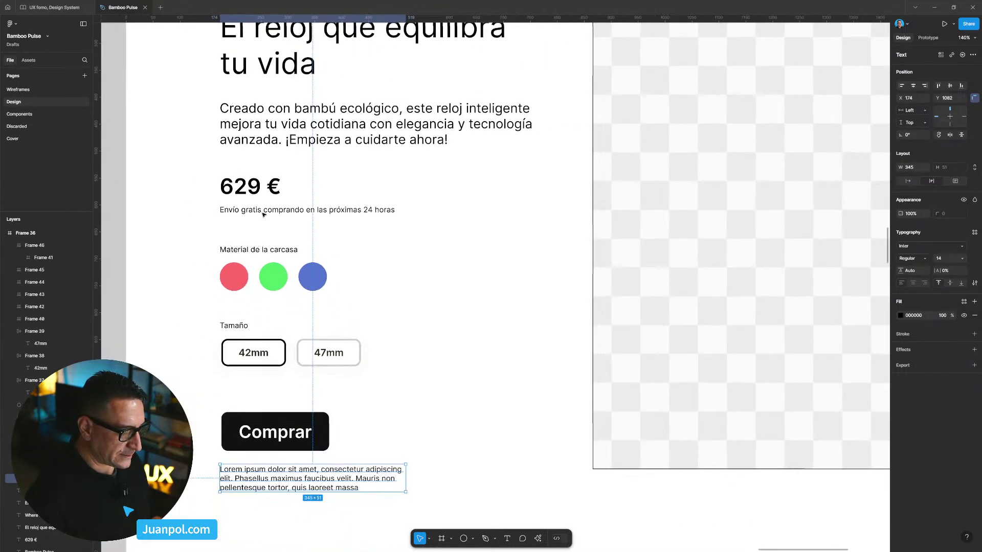
left_click(250, 188)
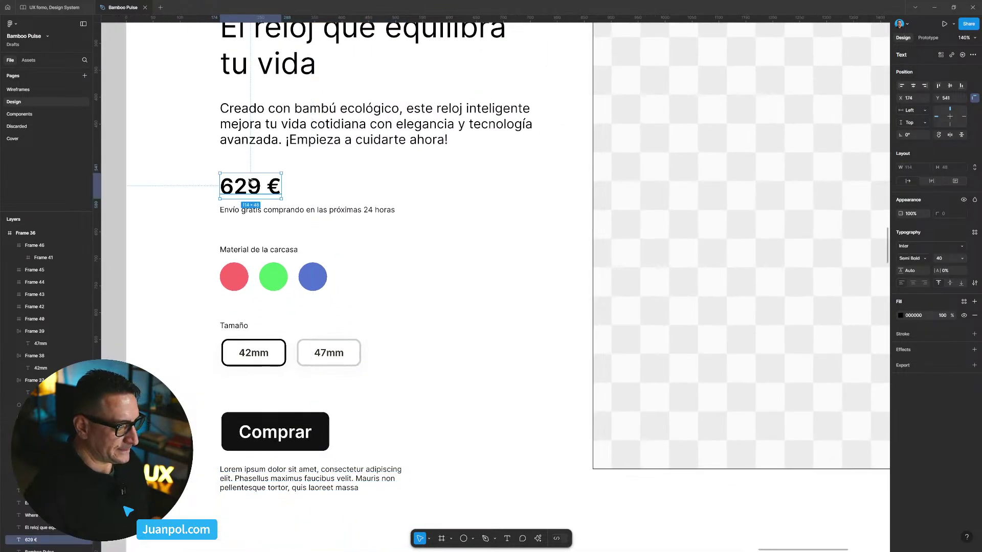
left_click(932, 258)
type("5")
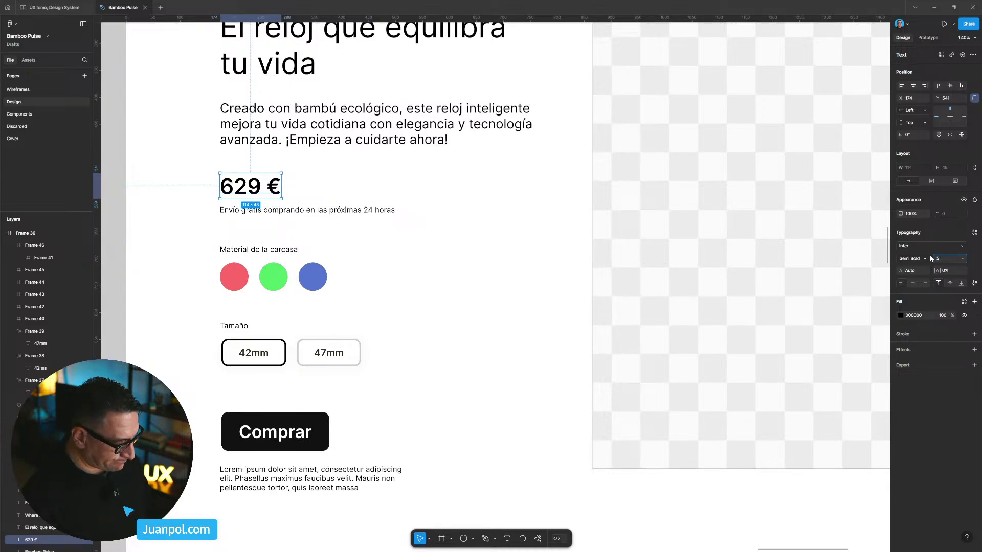
type("6")
key("Return")
left_click(944, 261)
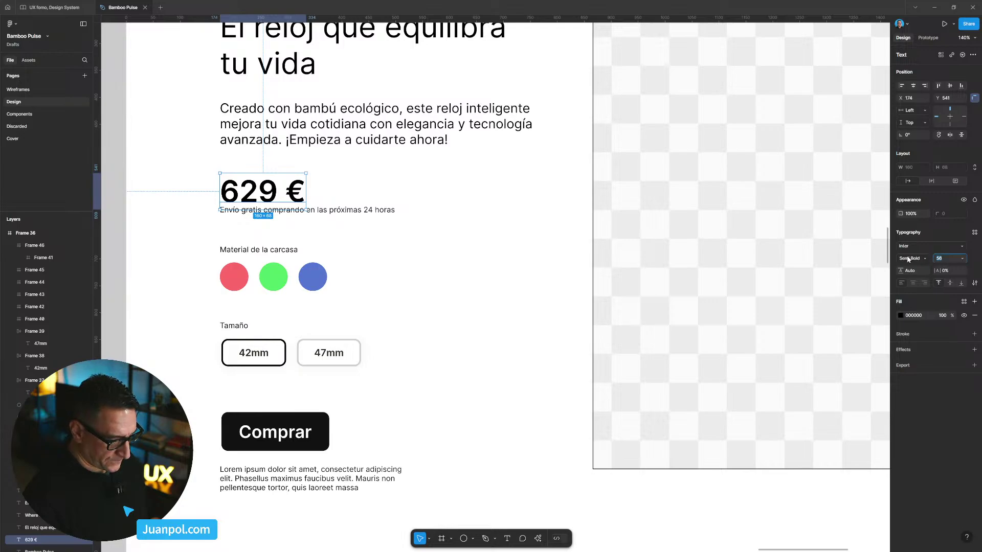
type("48")
key("Return")
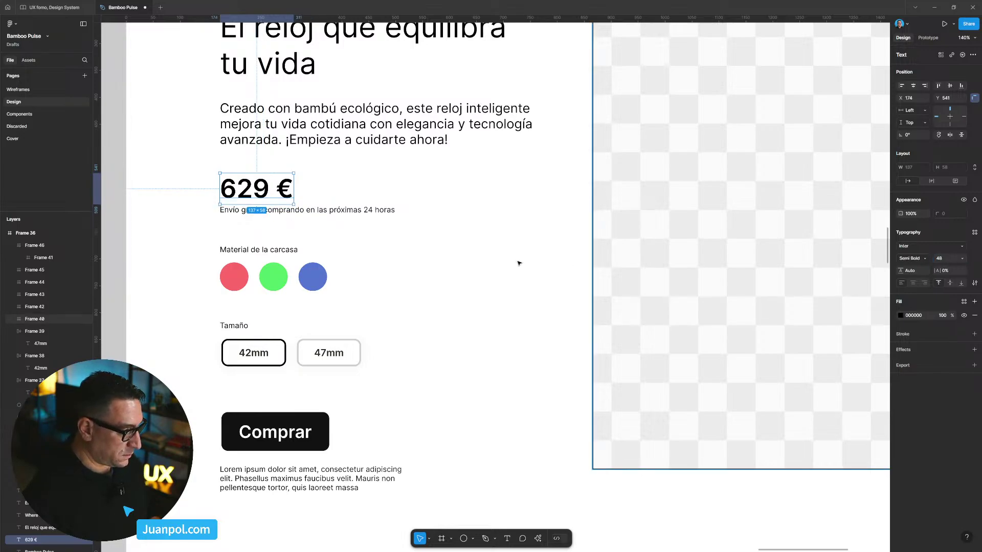
Reduce the free shipping note under the price to font size 12.
left_click(285, 210)
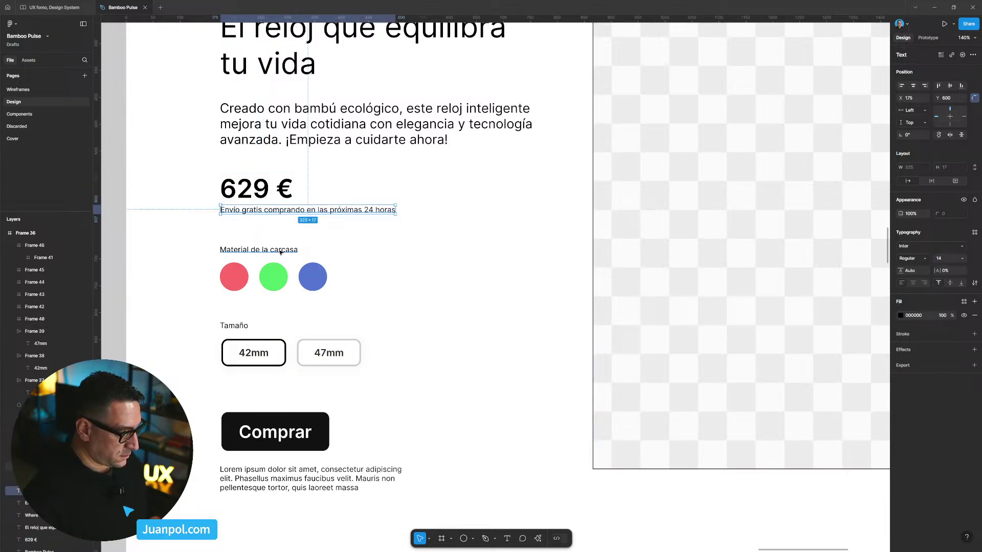
type("1")
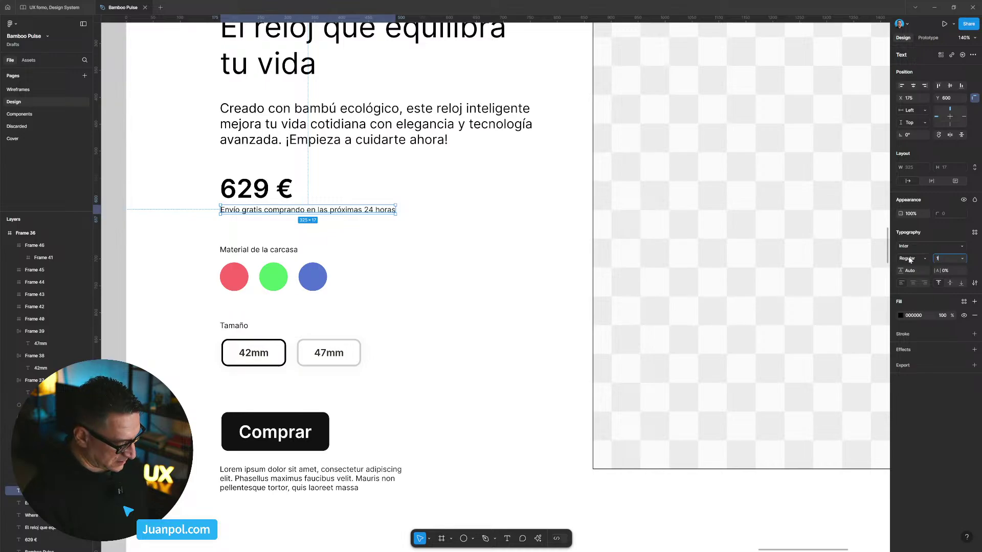
type("2")
key("Return")
Format the "Material de la carcasa" and "Tamaño" labels together as 16 px Semi Bold.
left_click(258, 250)
left_click(234, 326, "shift")
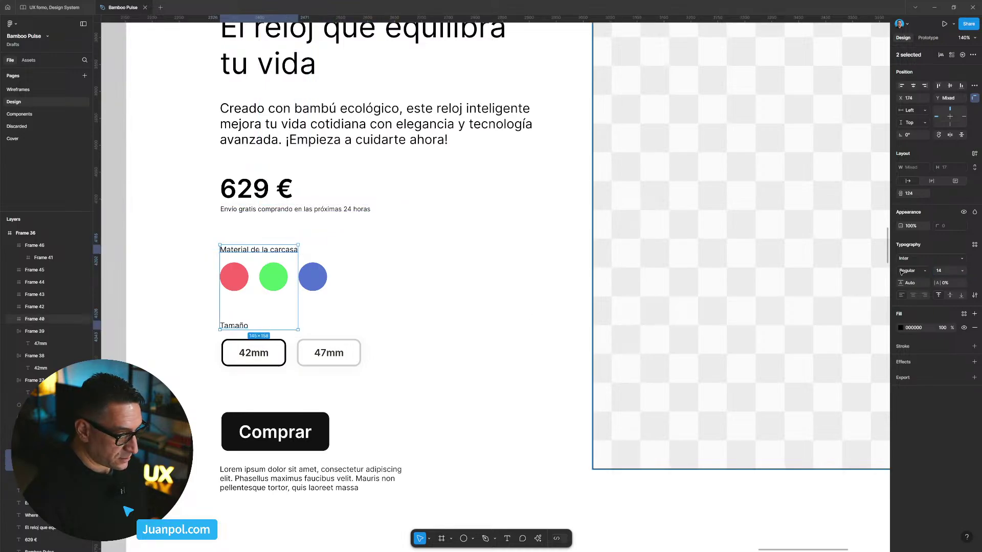
type("1")
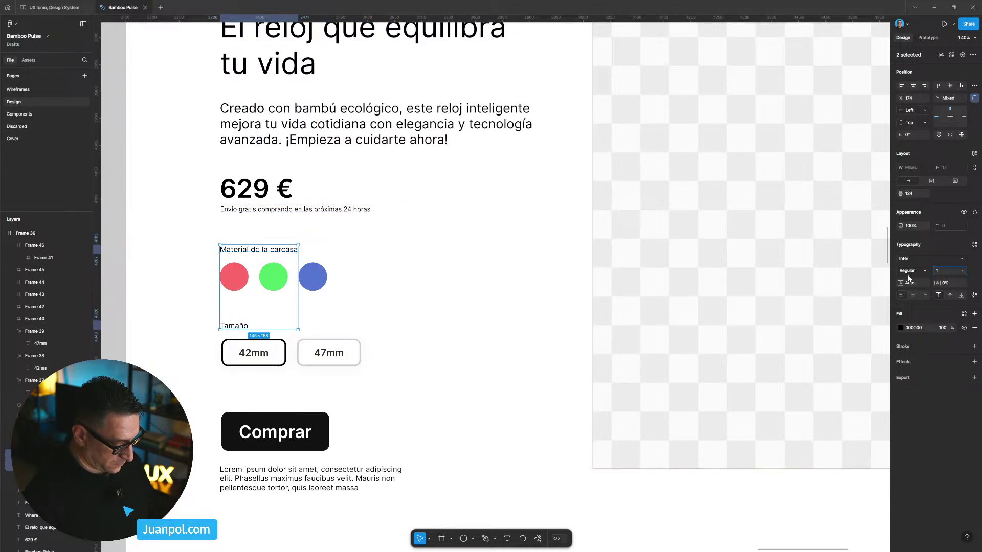
type("6")
key("Return")
left_click(909, 272)
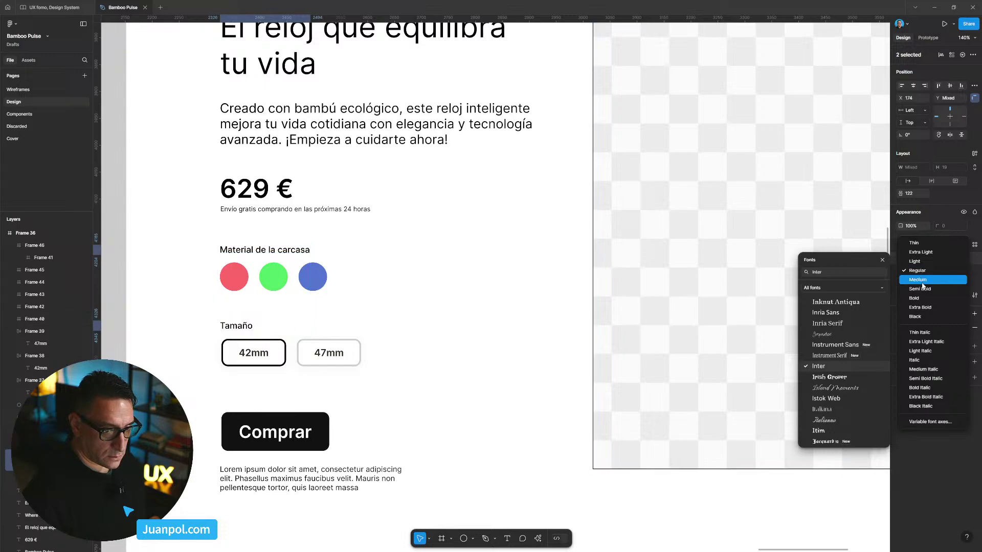
left_click(918, 289)
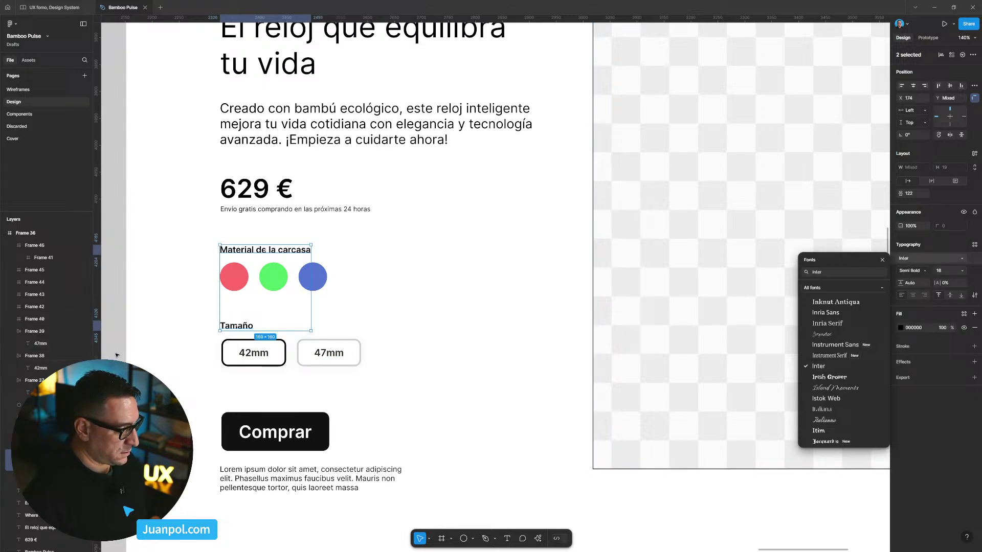
left_click(117, 355)
Shorten the note under the Comprar button to end at "faucibus velit." and shift it to X 176.
scroll(171, 326, "down", 5)
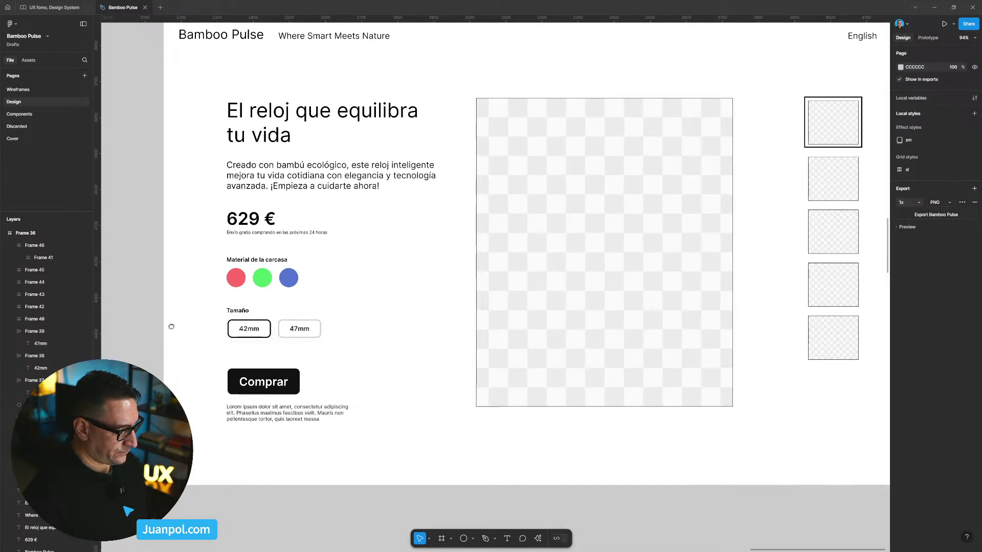
left_click(312, 415)
double_click(313, 415)
left_click(312, 415)
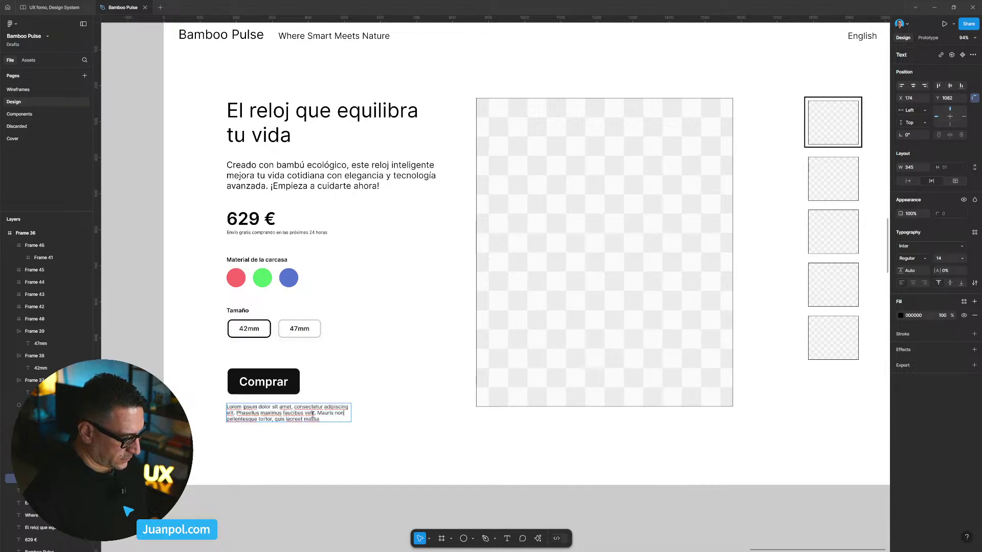
scroll(313, 415, "up", 3)
left_click_drag(316, 413, 423, 451)
key("BackSpace")
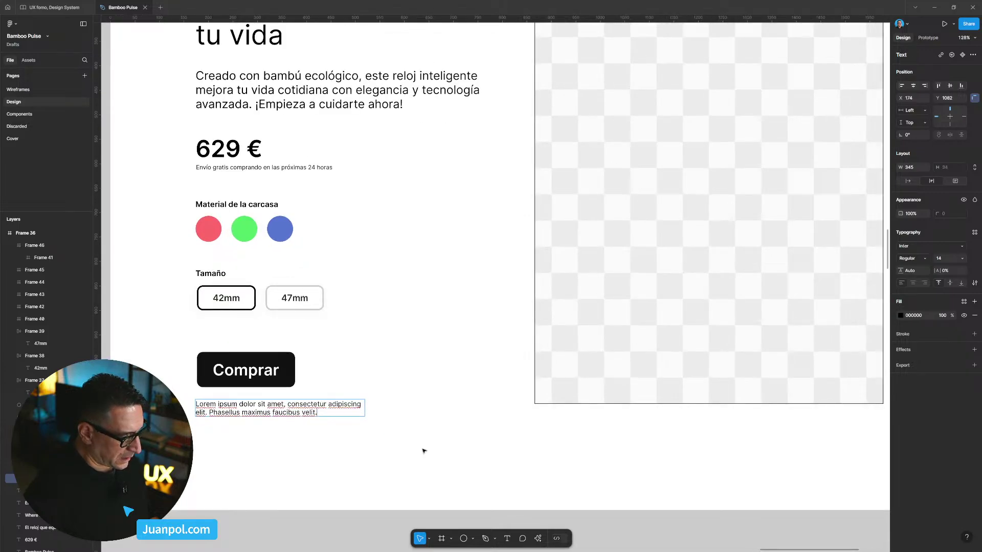
key("Escape")
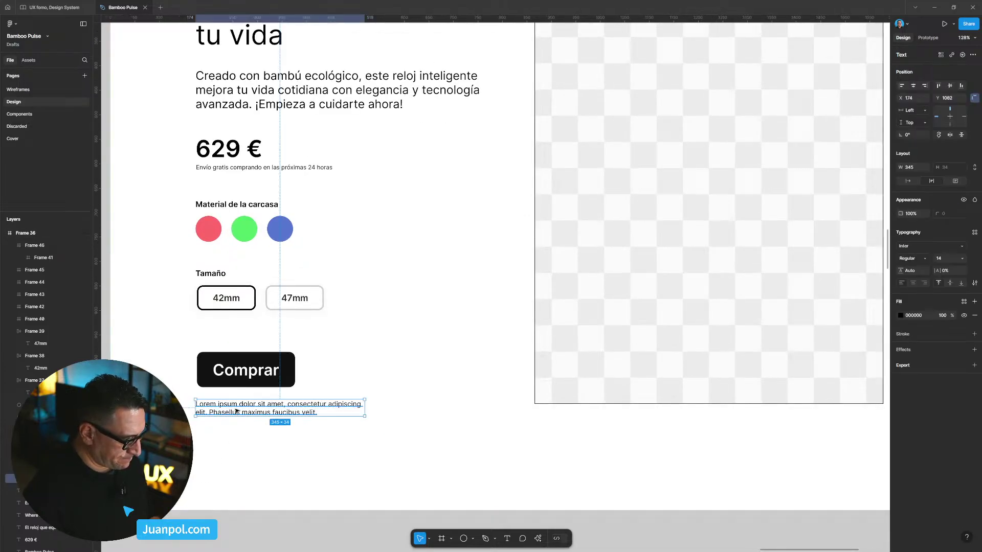
left_click_drag(235, 411, 237, 411)
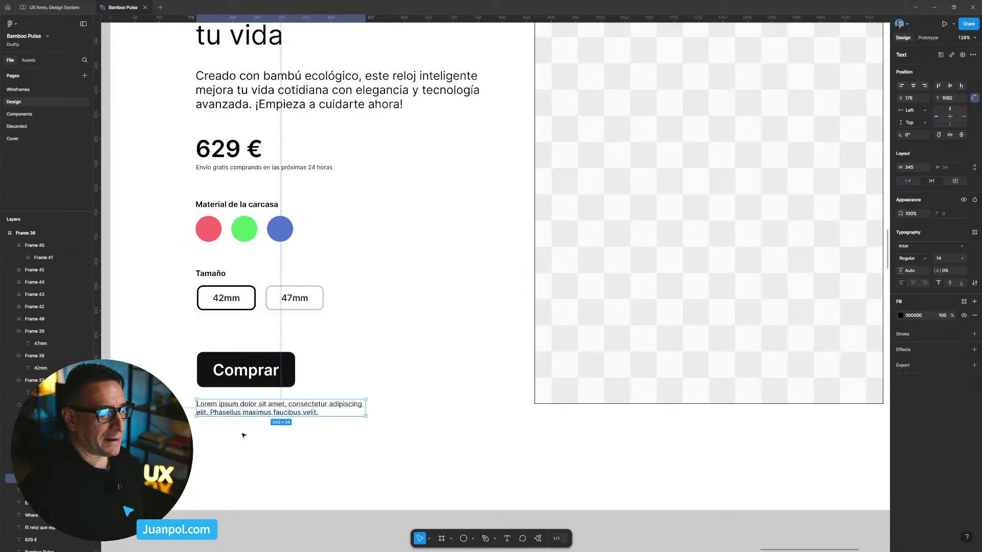
Move the main image placeholder up 30 px and to the right, to X 886 and Y 205.
scroll(261, 479, "down", 5)
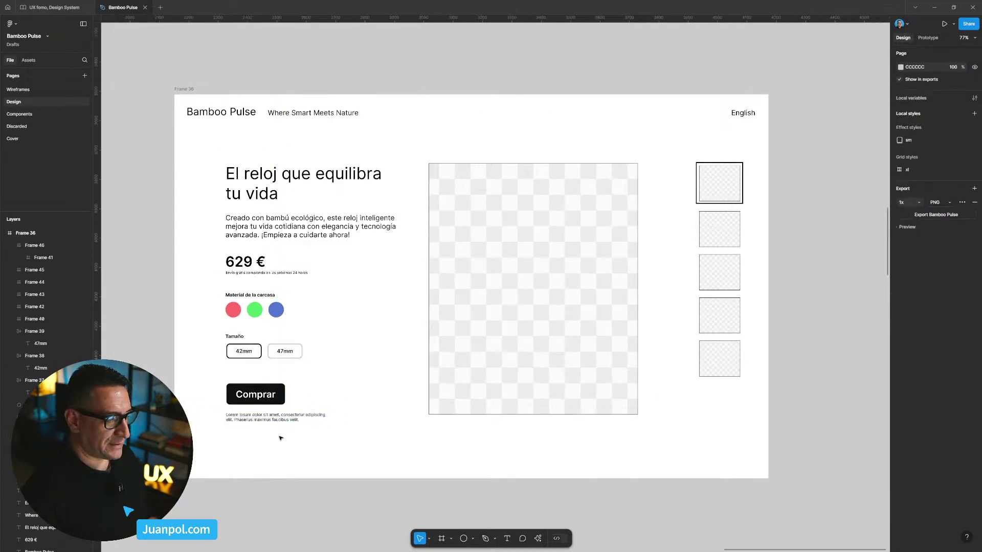
scroll(358, 399, "right", 2)
scroll(358, 399, "down", 1)
left_click(465, 347)
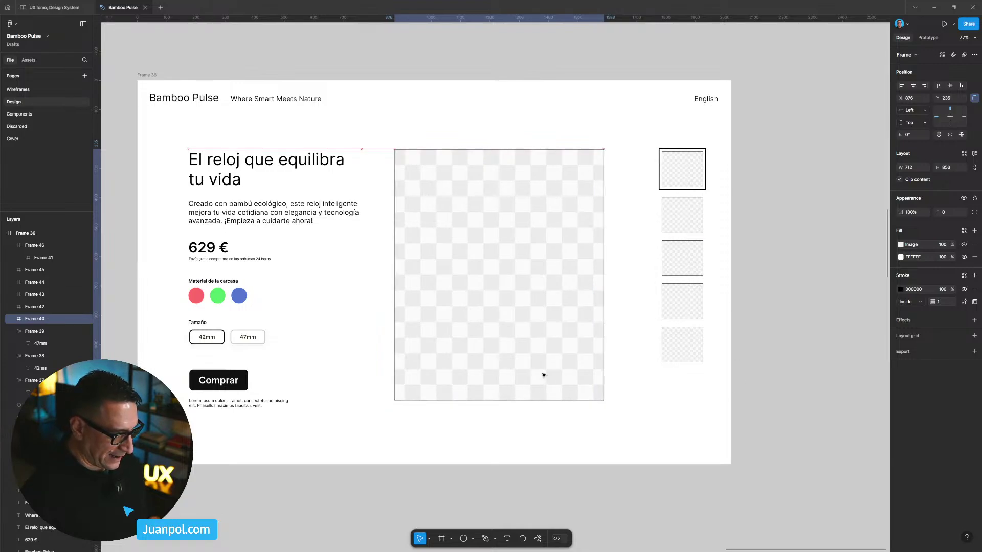
key("shift+Up")
key("shift+Up")
key("shift+Up")
key("shift+Right")
key("shift+Right")
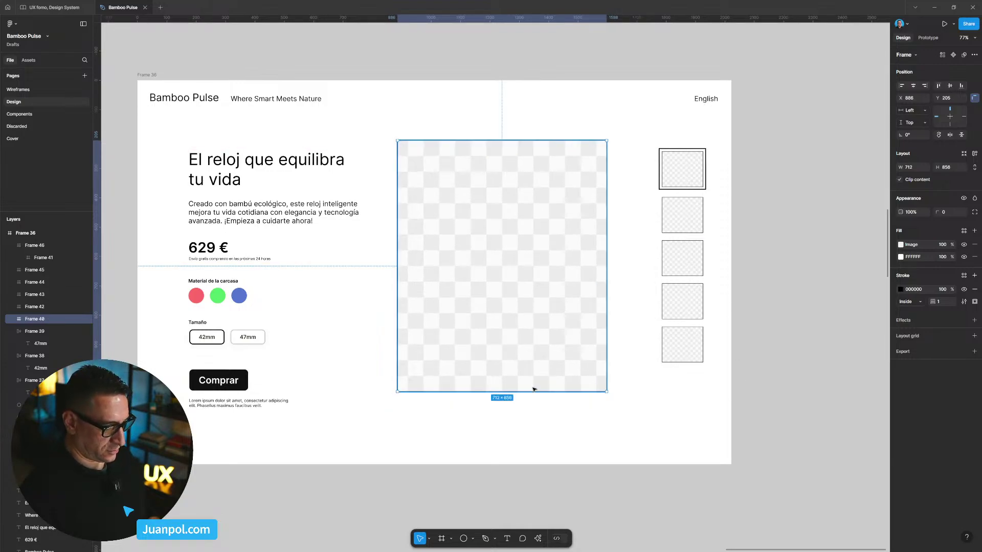
Stretch the main image placeholder downward until its lower edge is about level with the note under the Comprar button.
left_click_drag(533, 391, 533, 401)
left_click(768, 375)
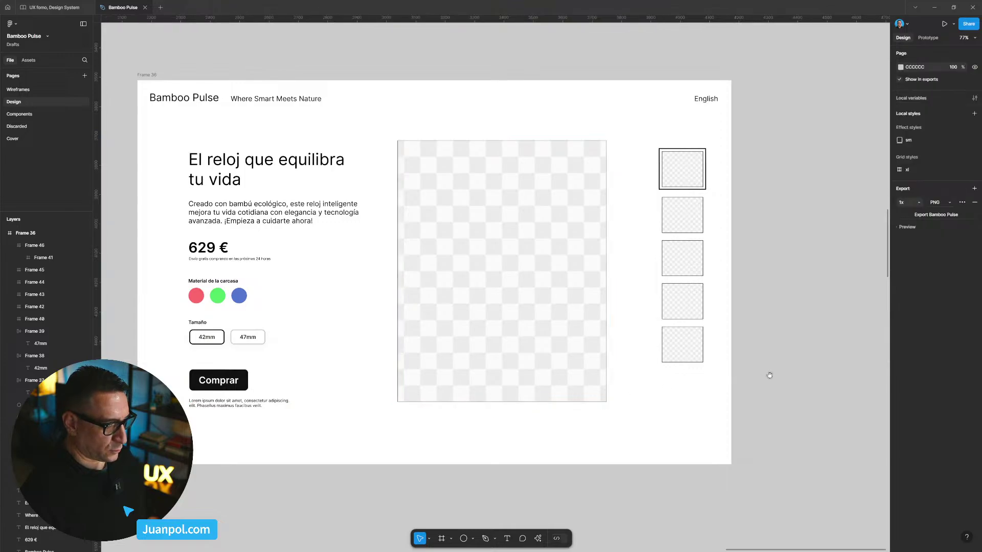
left_click_drag(767, 375, 756, 370)
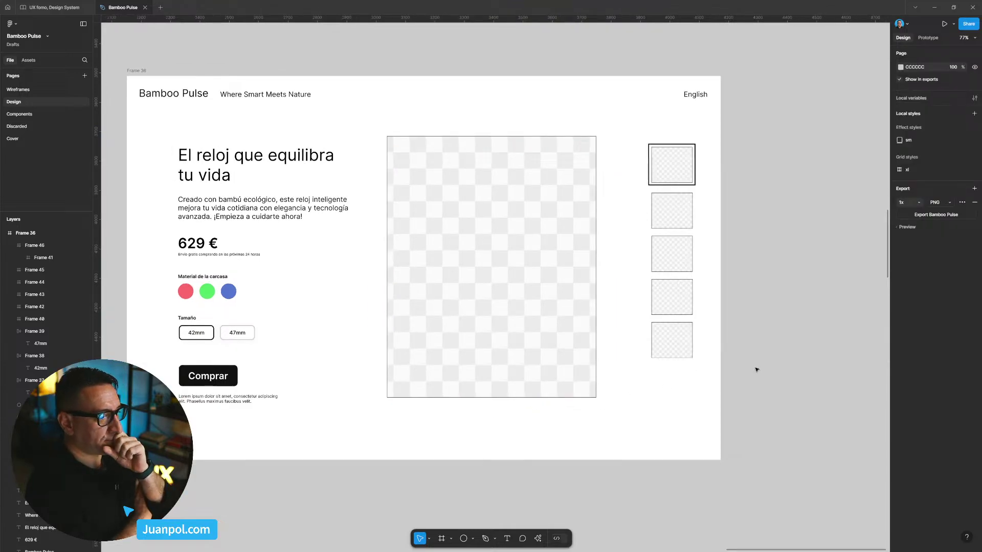
Draw a triangle about 73 × 73 px on the empty canvas beside the frame and rotate it to -90° so it points right.
left_click_drag(784, 350, 785, 339)
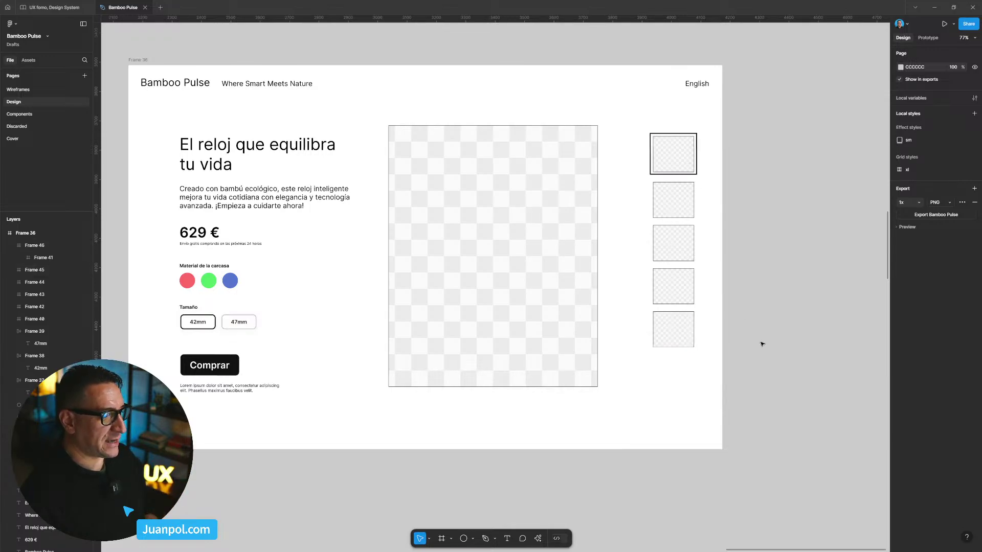
left_click_drag(786, 348, 748, 334)
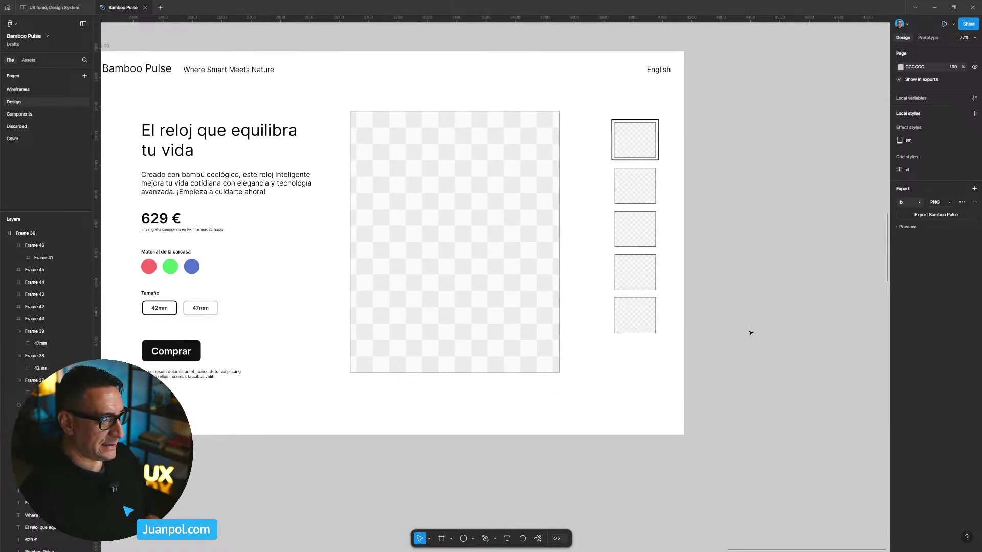
scroll(751, 329, "up", 3)
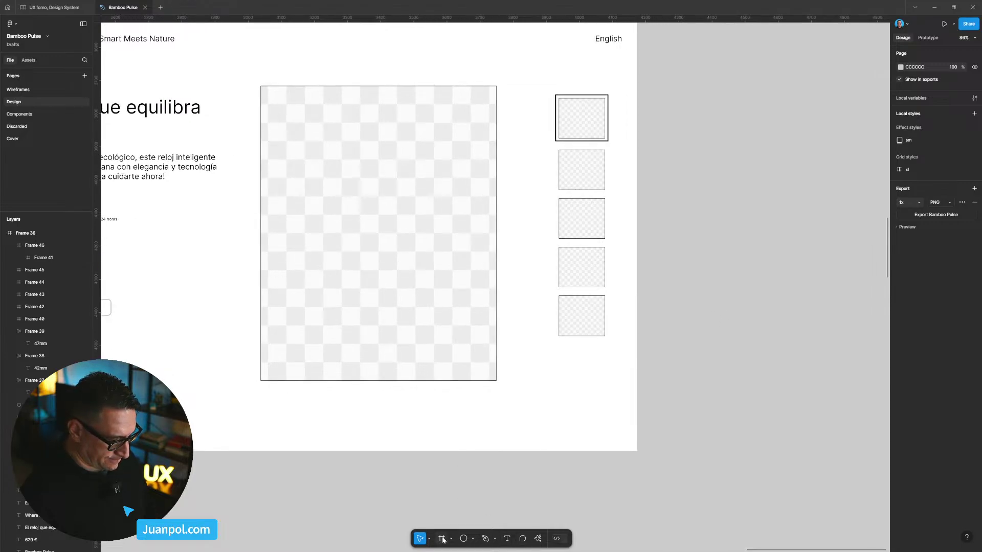
left_click(473, 539)
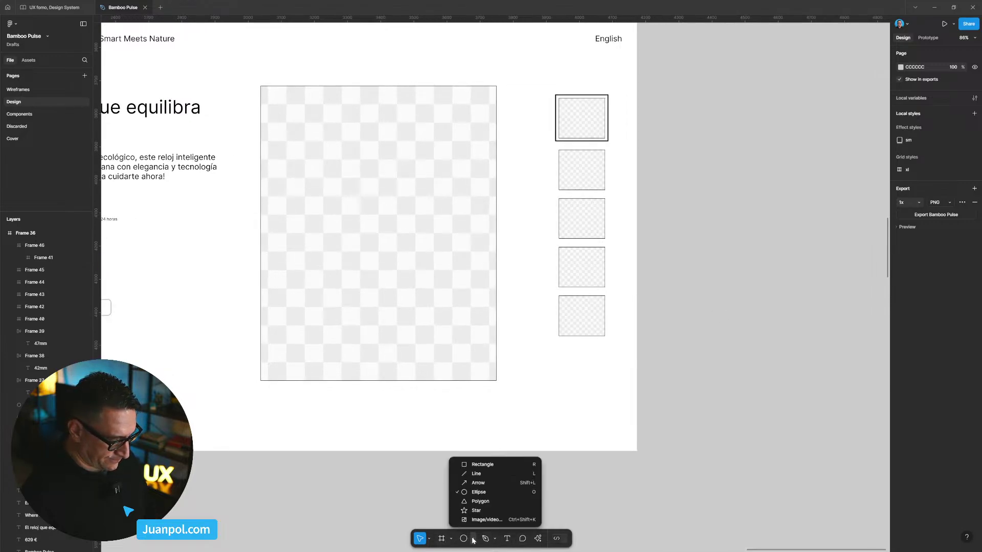
left_click(501, 501)
mouse_move(735, 282)
left_mouse_down()
mouse_move(759, 305)
mouse_move(726, 307)
left_mouse_up()
Set the triangle's fill colour to 000000.
left_click(916, 221)
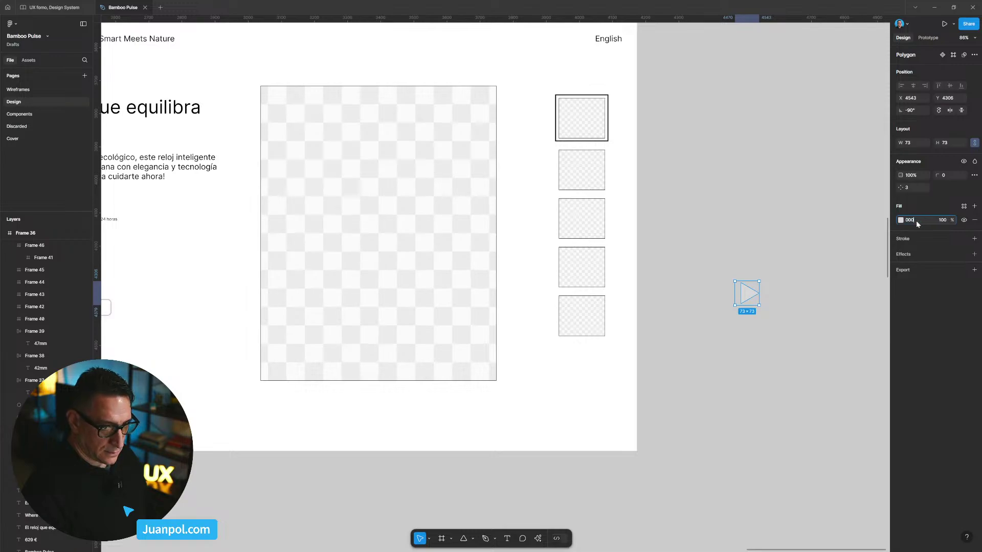
type("000")
key("Return")
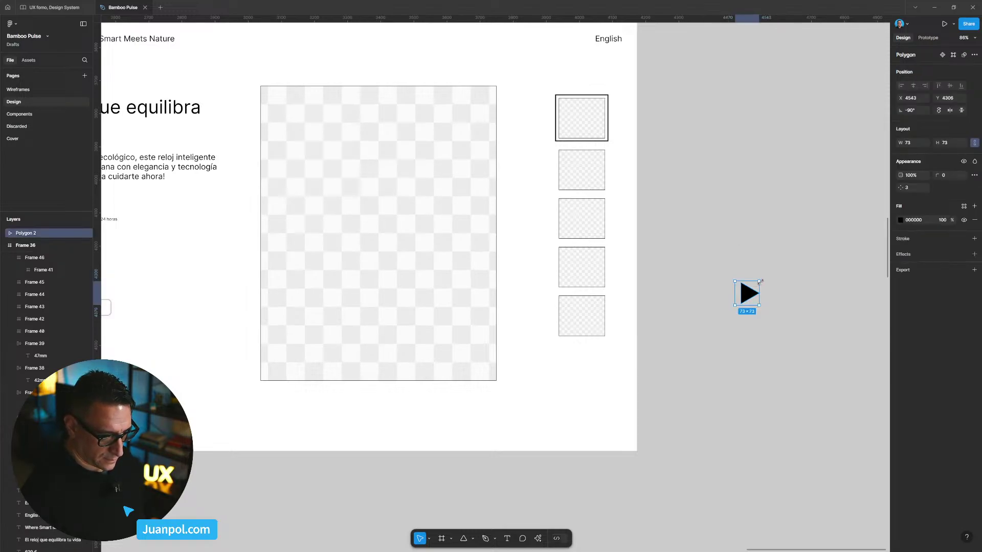
Shrink the black triangle to 53 × 53 px and place it in the middle of the lowest gallery thumbnail as a play icon.
left_click_drag(761, 281, 583, 315)
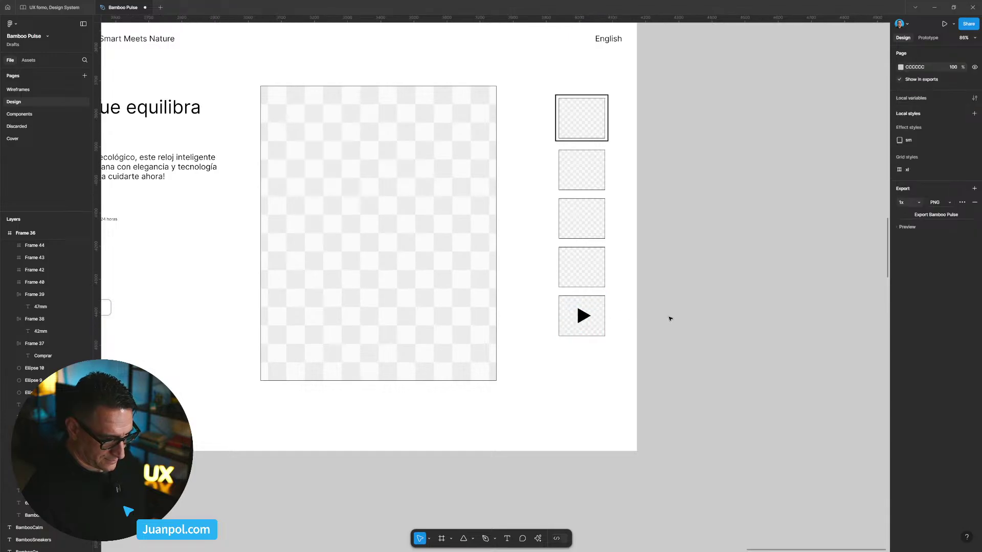
left_click(587, 318)
left_click(586, 318)
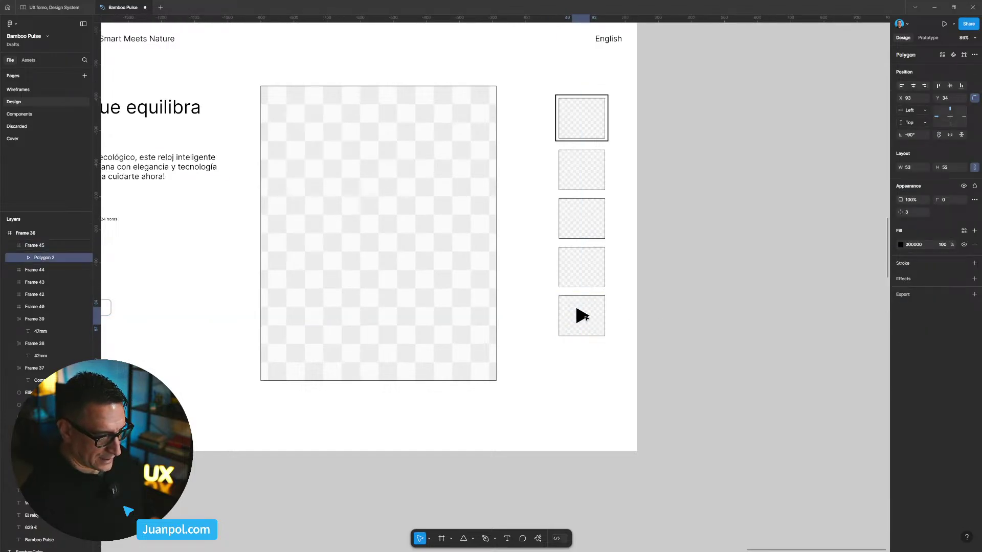
left_click(659, 276)
Rename the landing page frame "Frame 36" as hero-image-wireframe.
key("shift+1")
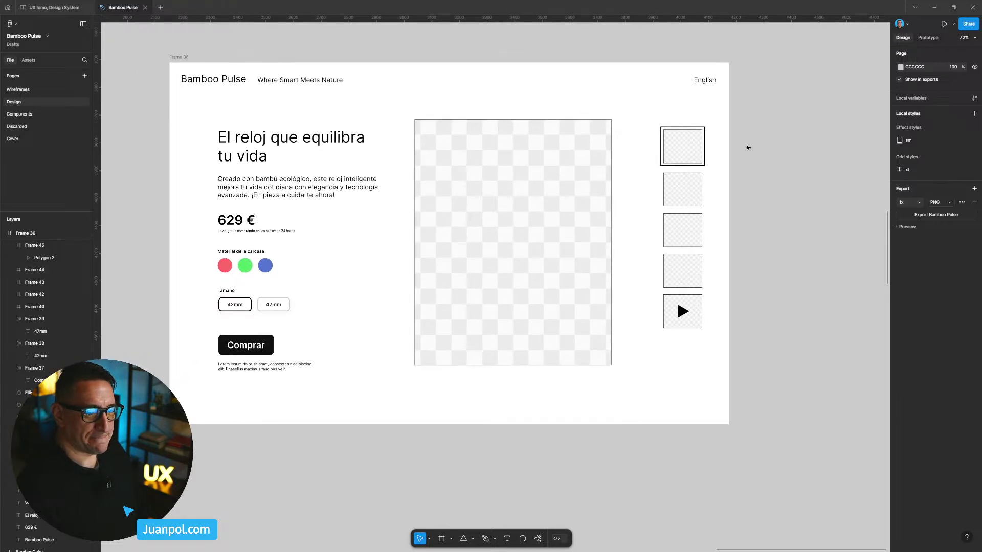
left_click_drag(748, 159, 744, 163)
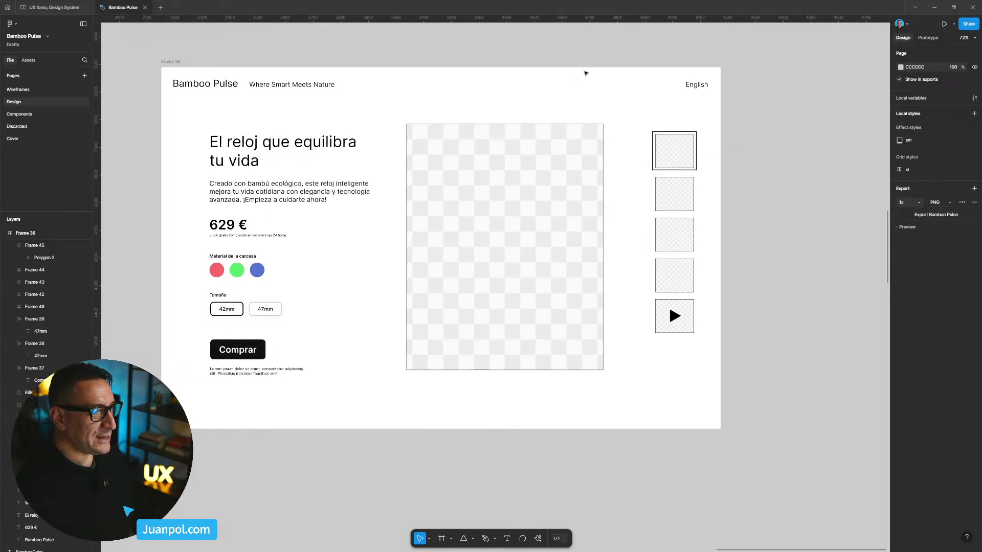
left_click_drag(233, 44, 425, 69)
left_click(355, 85)
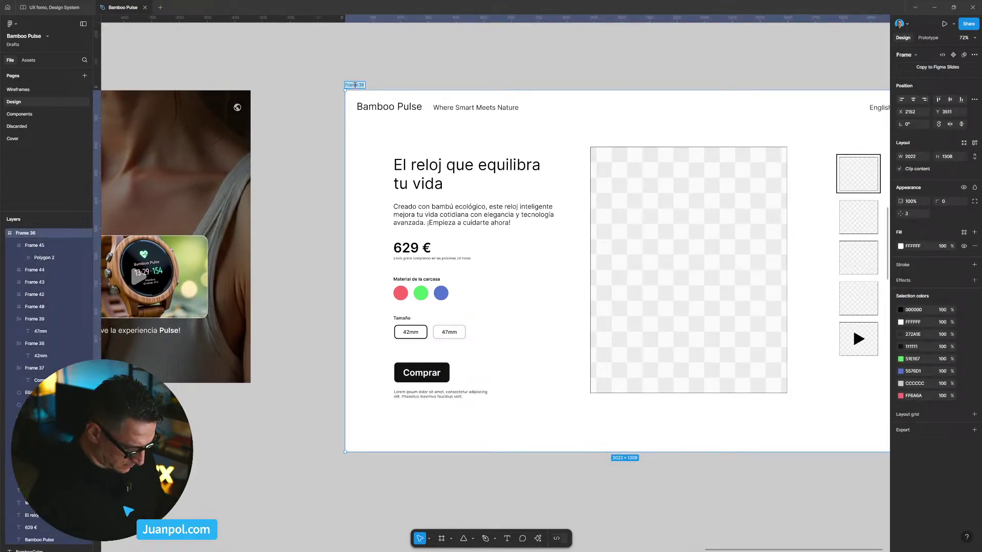
type("hero-image-w")
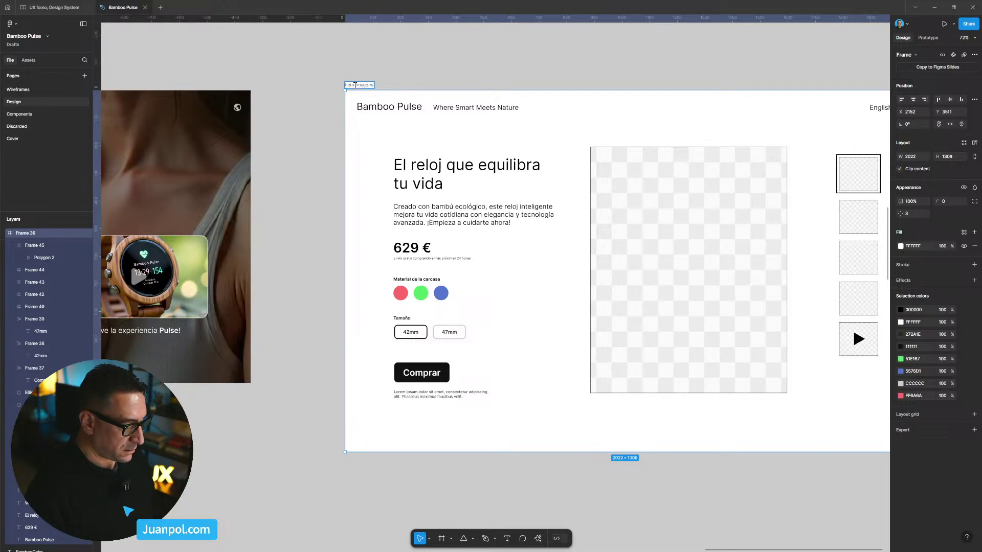
type("reframe")
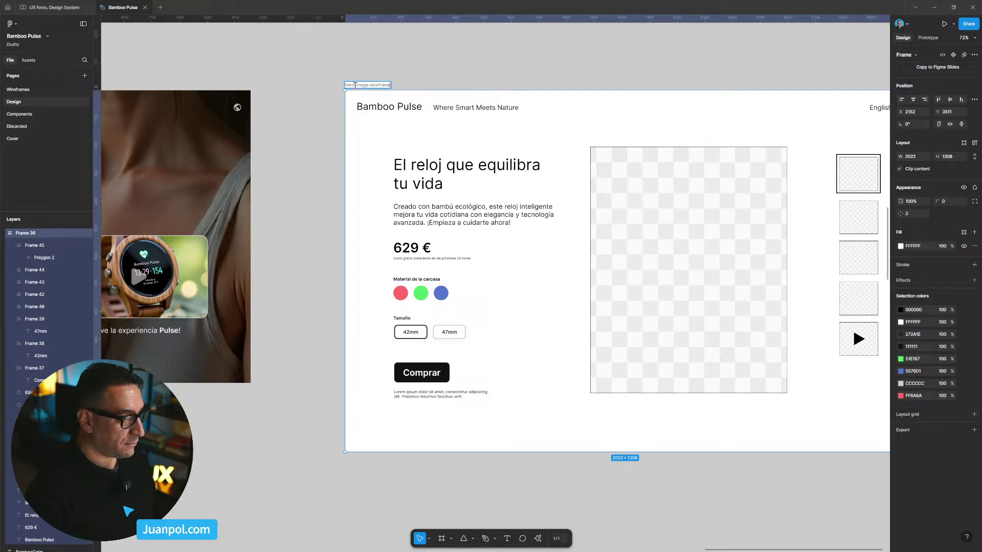
left_click(417, 60)
Select the whole hero-image-wireframe frame on the canvas.
left_click_drag(491, 68, 368, 54)
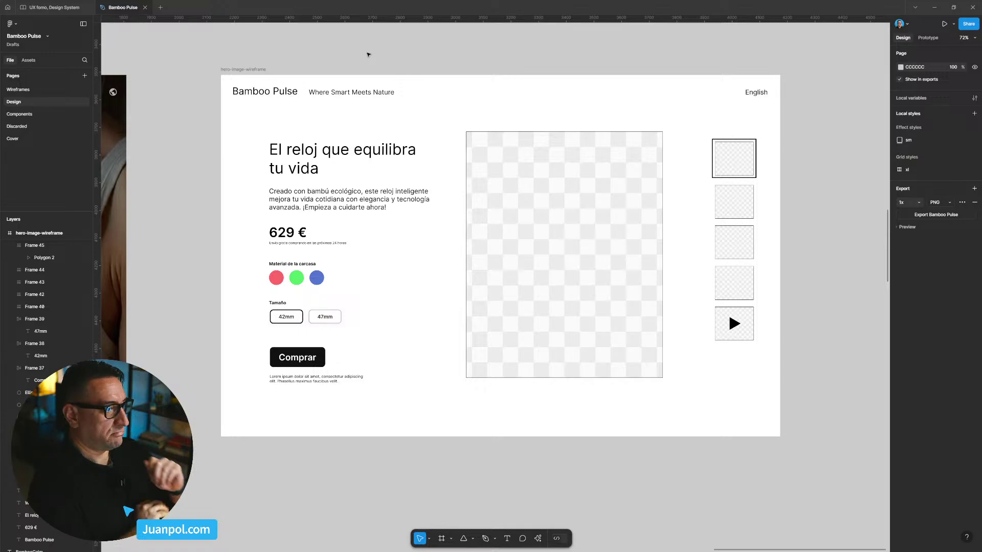
scroll(287, 64, "right", 2)
left_click(241, 68)
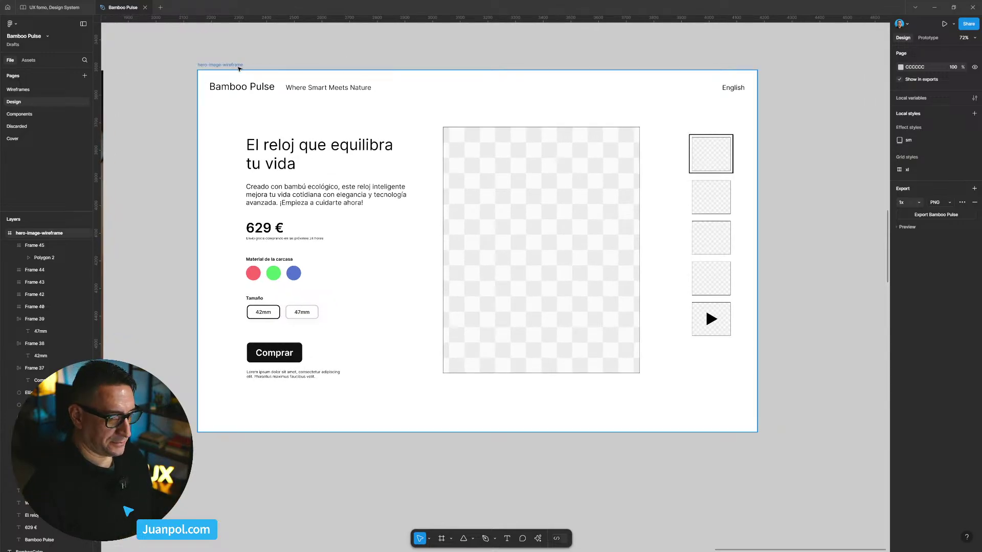
left_click(975, 431)
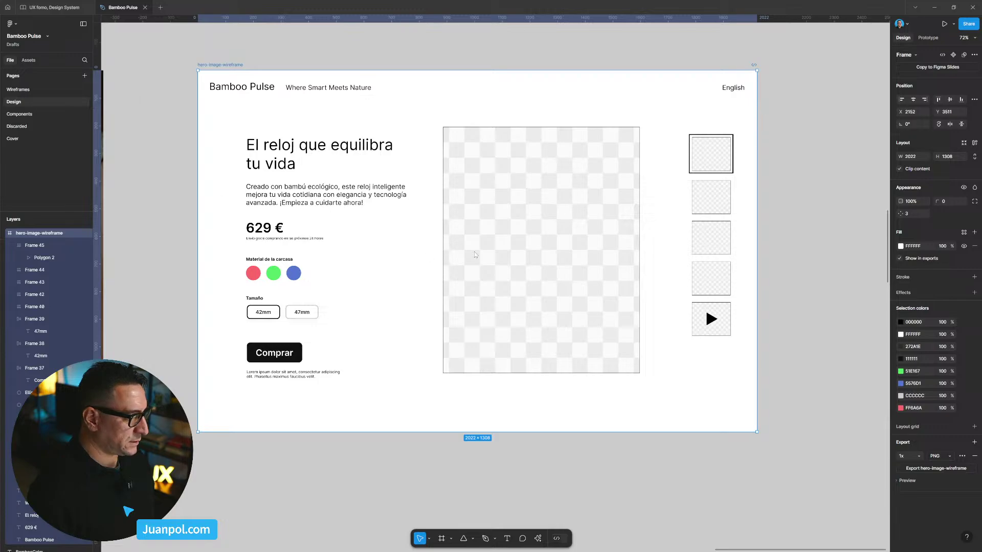
left_click(783, 201)
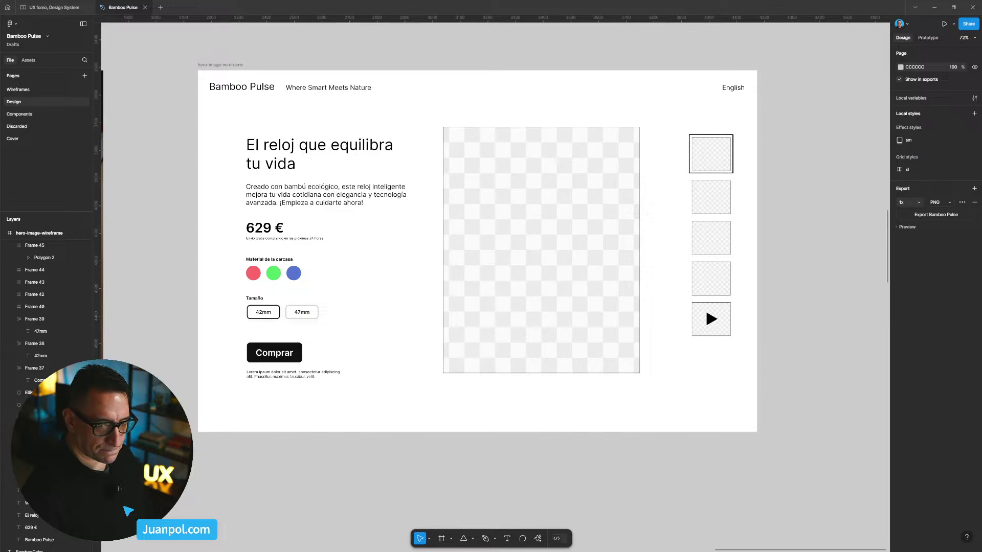
Replace the Lorem ipsum text below the Comprar button with "Puedes devolverlo en 30 días!" in the hero-image-wireframe.
scroll(261, 370, "up", 5)
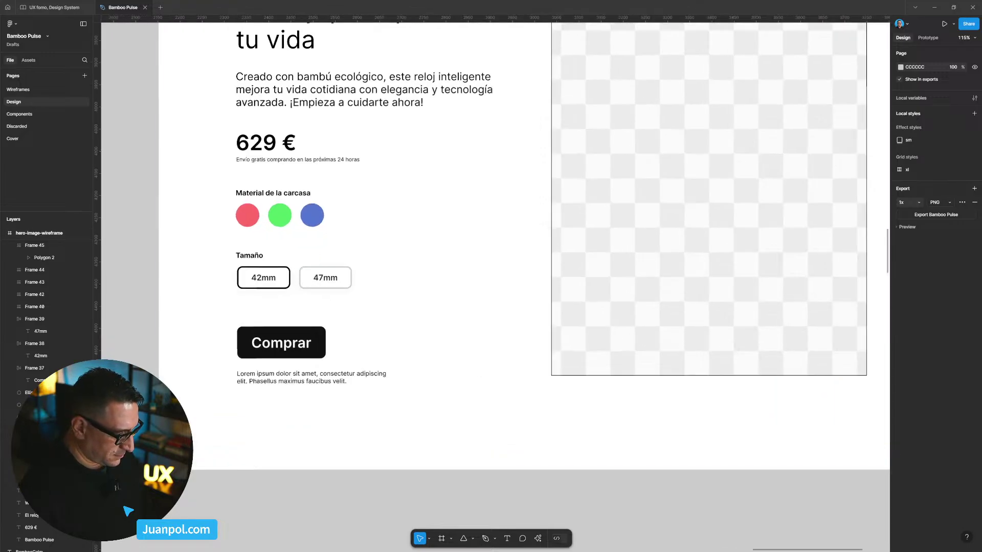
double_click(309, 382)
type("puedes devolverlo en 30 días")
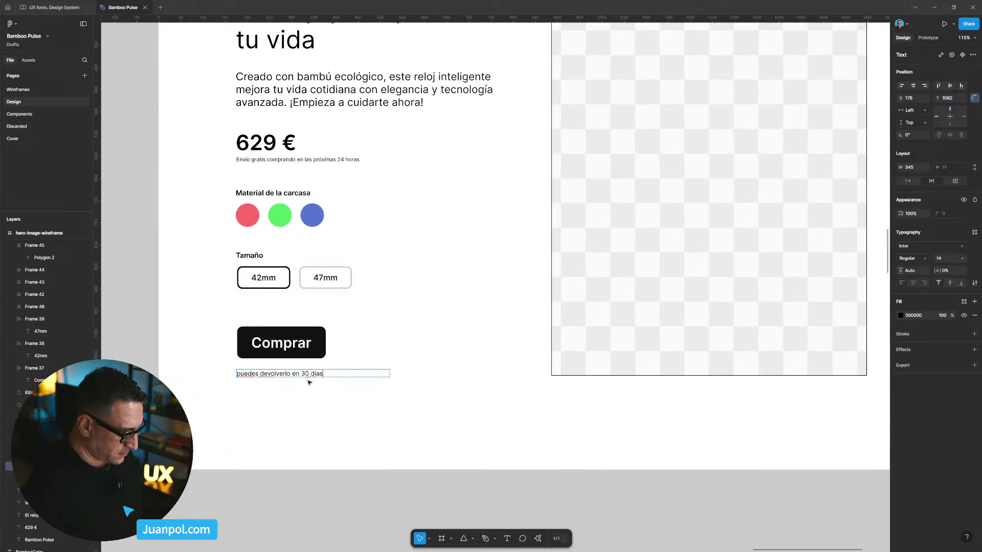
key("Home")
key("shift+Right")
type("P")
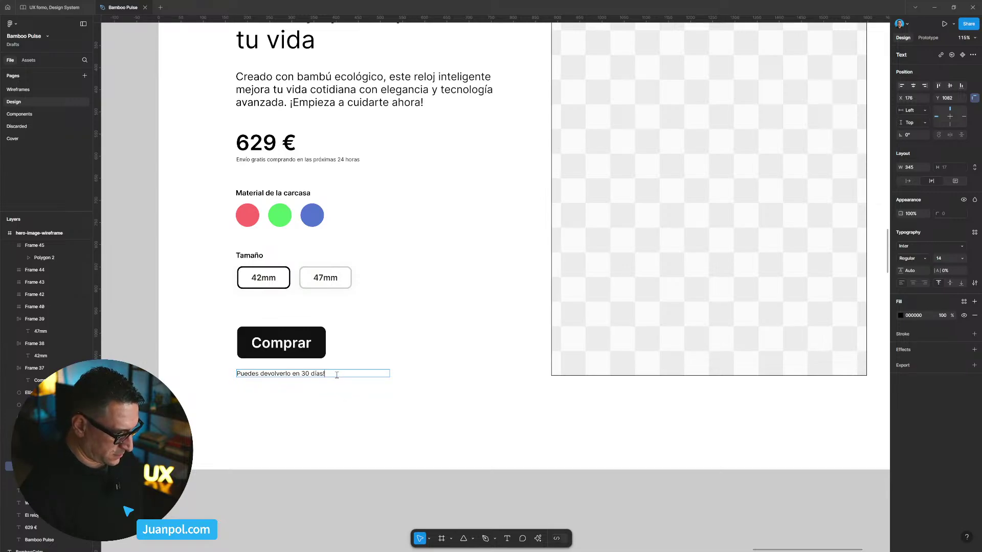
key("Escape")
left_click(393, 376)
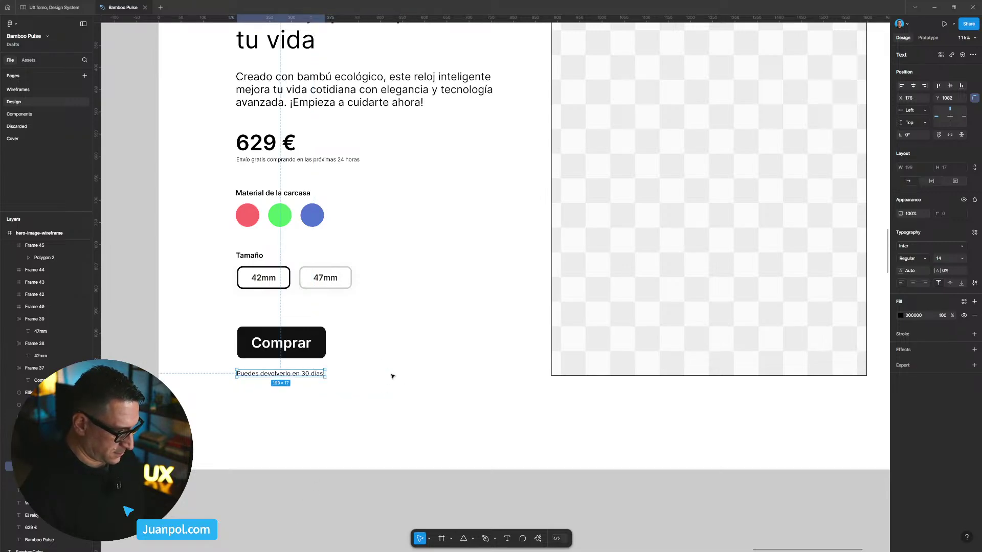
scroll(306, 499, "down", 5)
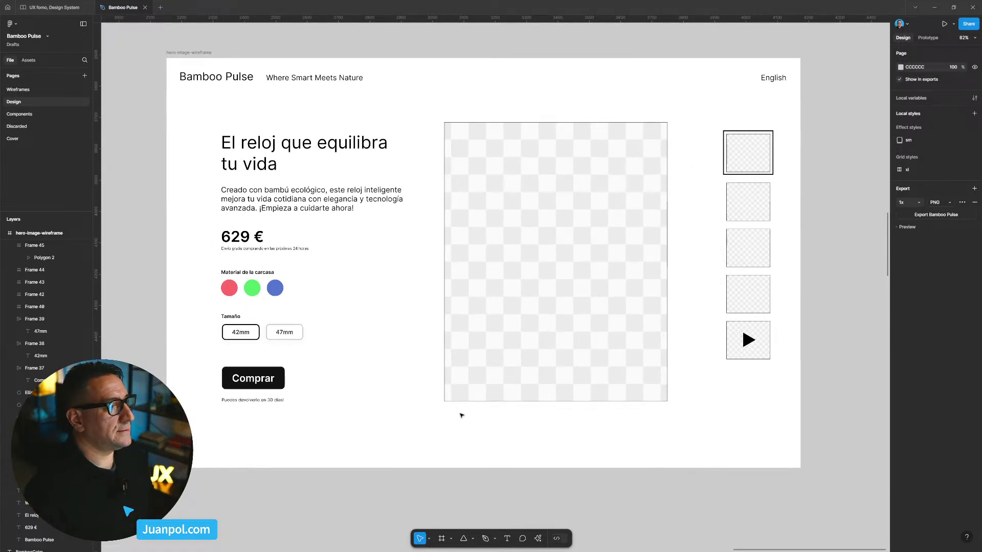
scroll(423, 145, "left", 2)
scroll(424, 146, "right", 1)
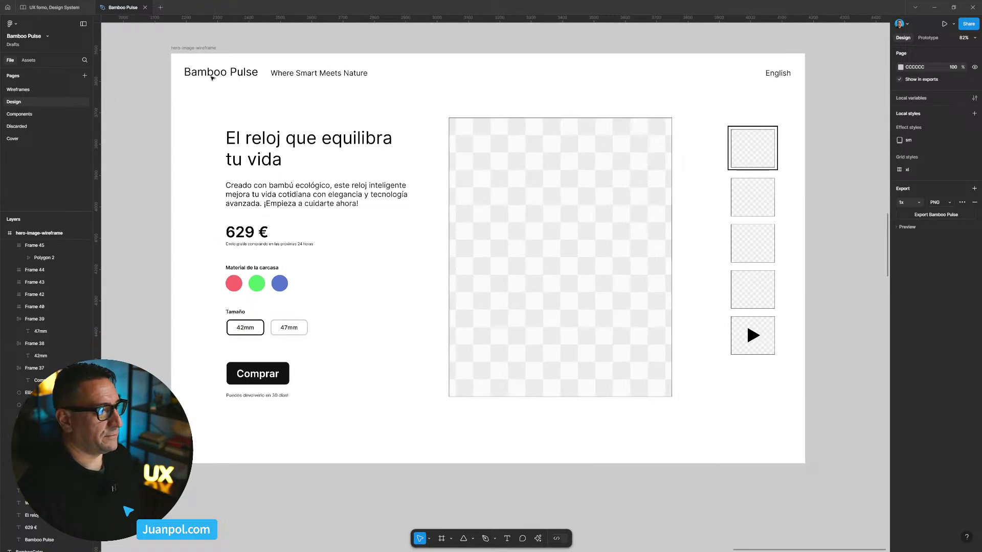
left_click(200, 49)
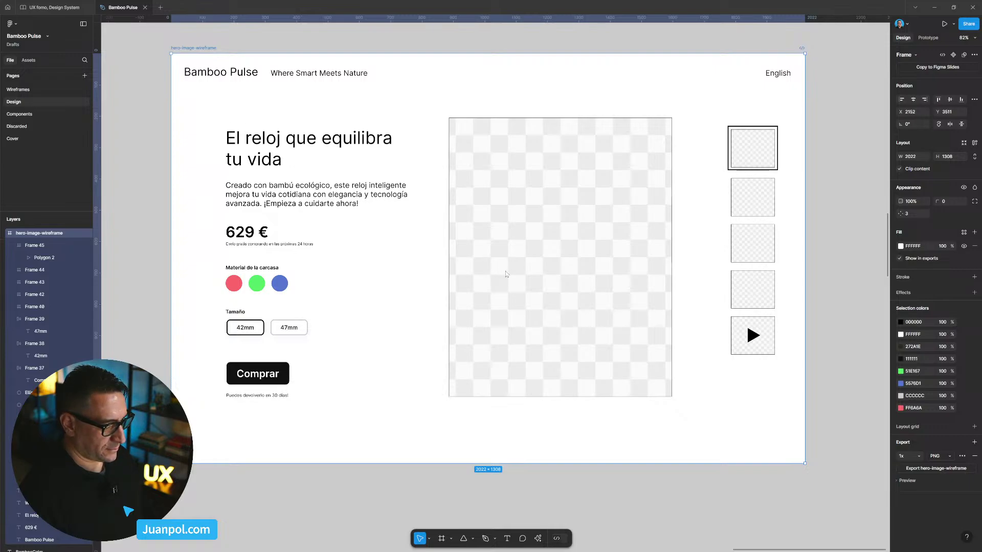
left_click(841, 196)
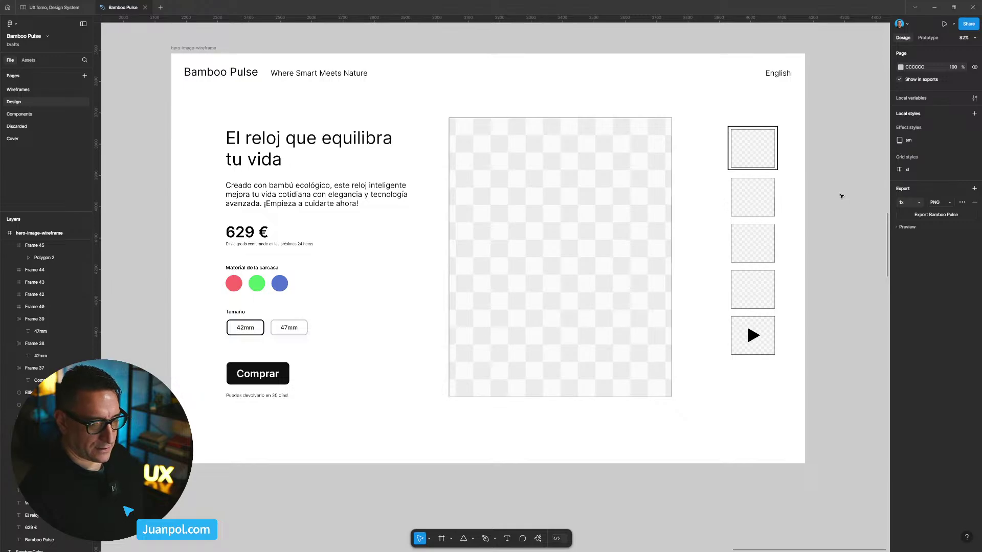
scroll(841, 196, "up", 1)
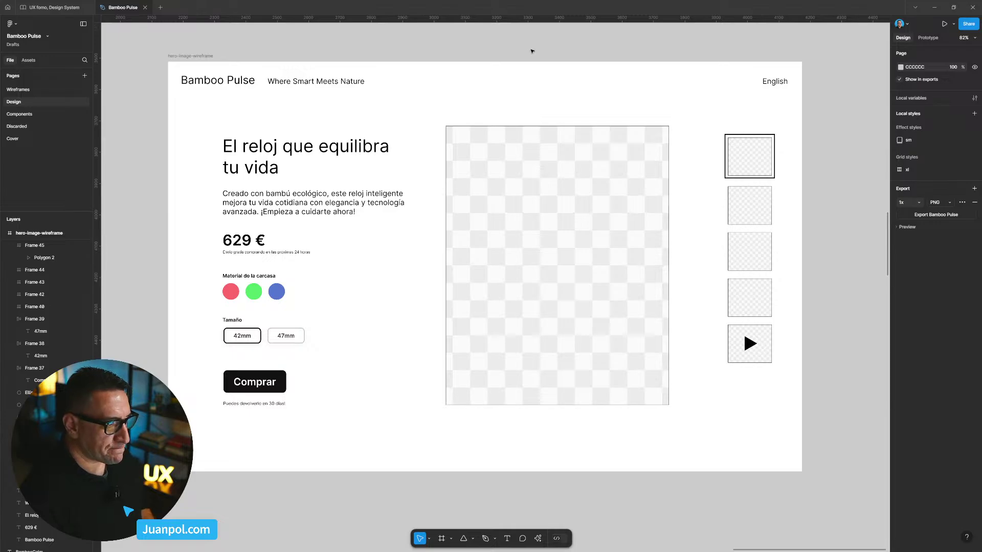
scroll(532, 51, "up", 1)
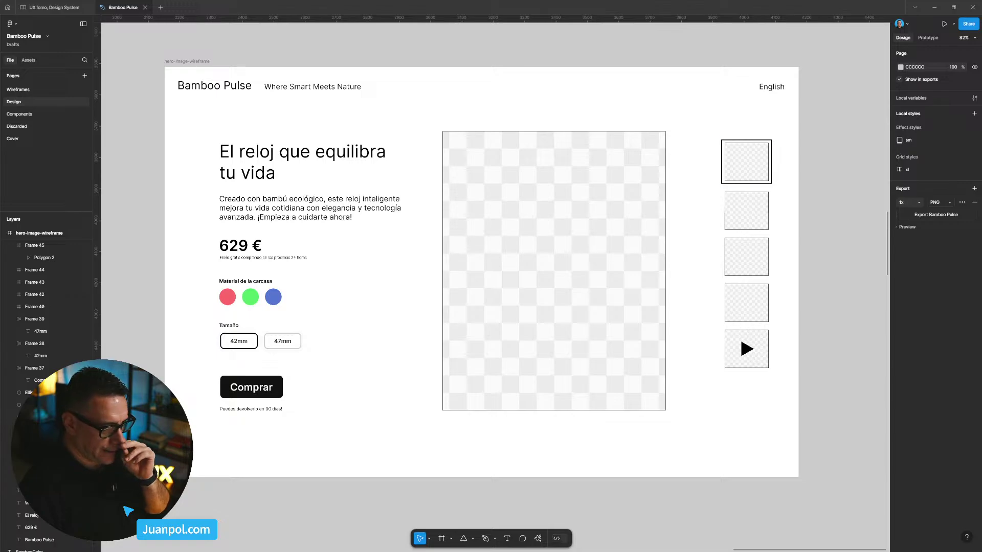
scroll(128, 511, "down", 1)
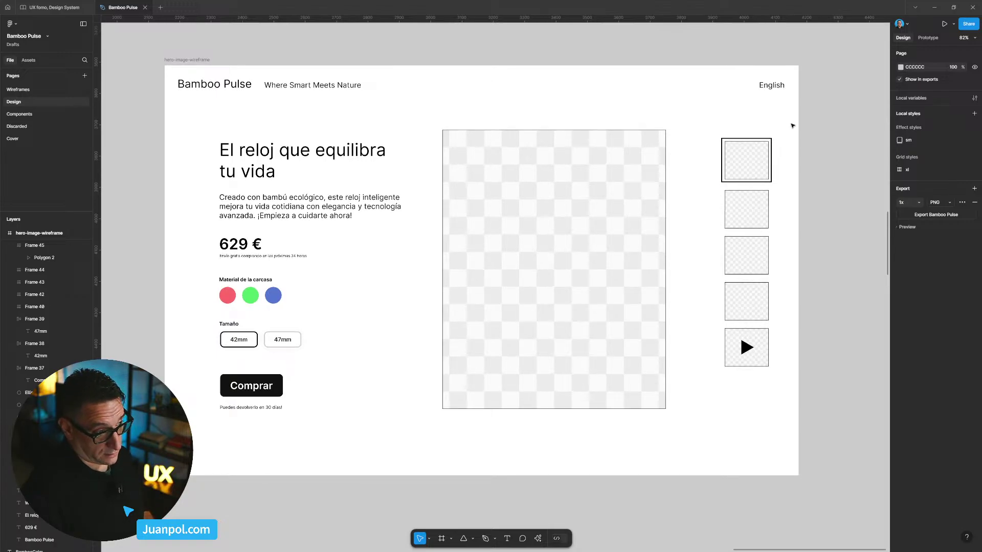
Examine the existing BambooPulse photo hero design and compare its layout with the hero-image-wireframe.
scroll(145, 180, "left", 8)
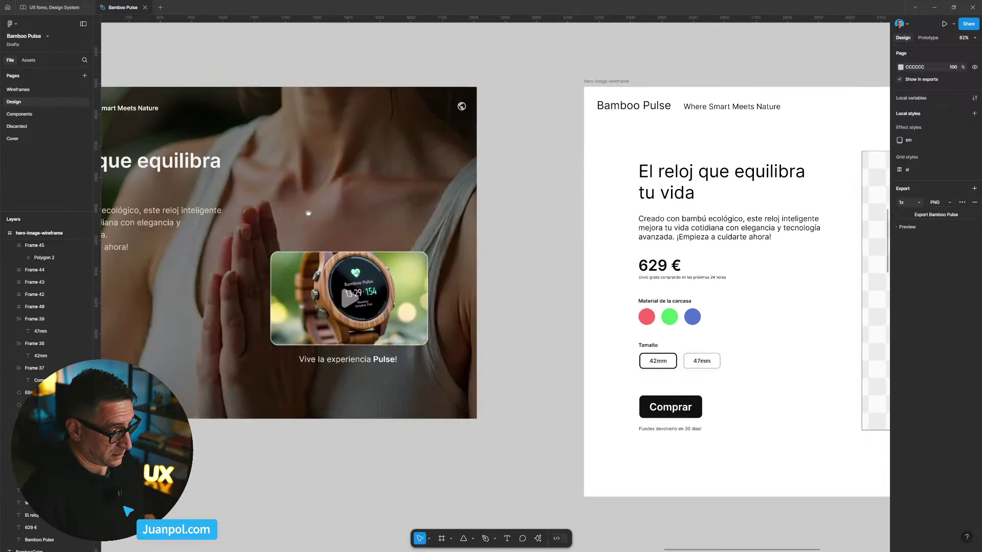
left_click_drag(309, 213, 609, 224)
scroll(566, 210, "up", 5)
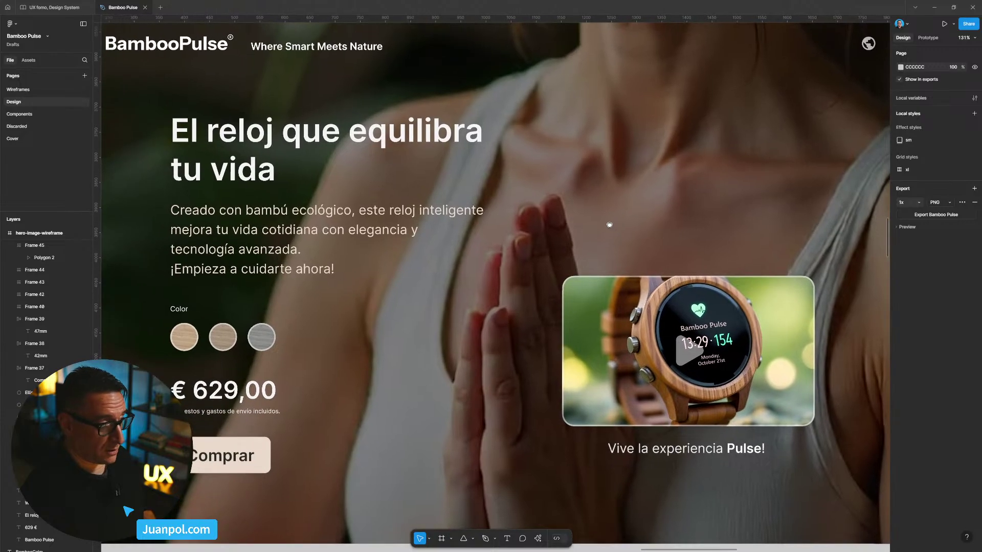
scroll(609, 224, "up", 1)
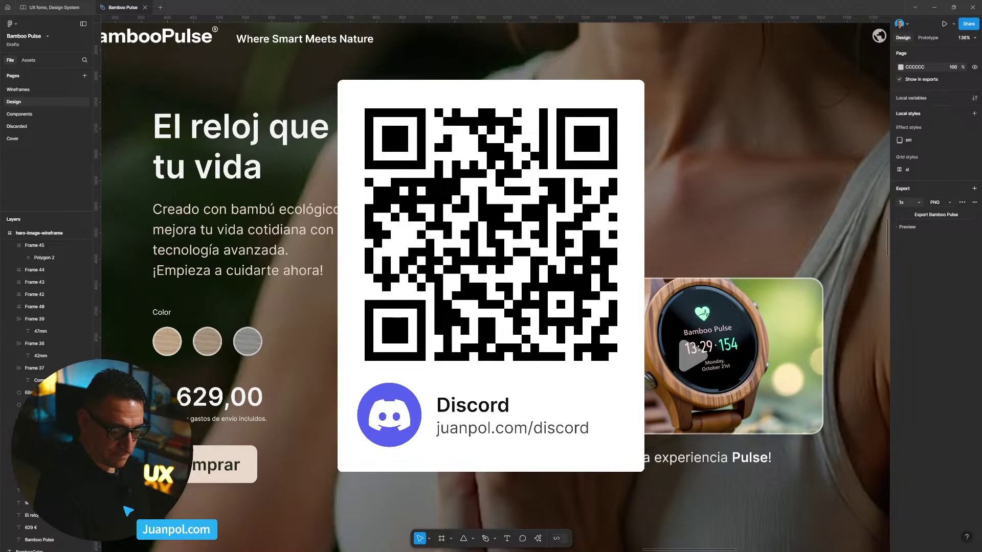
scroll(621, 282, "down", 5)
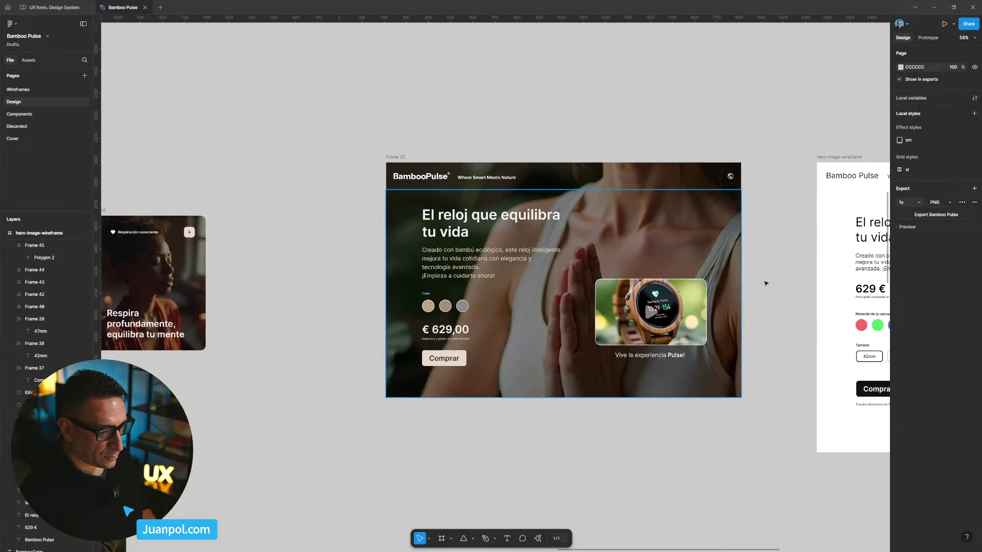
key("n")
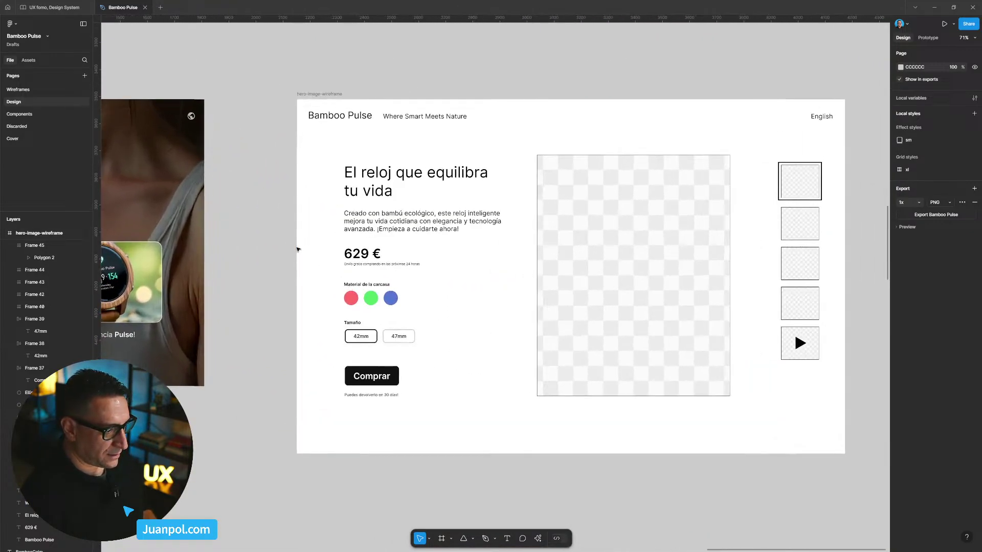
scroll(353, 249, "right", 2)
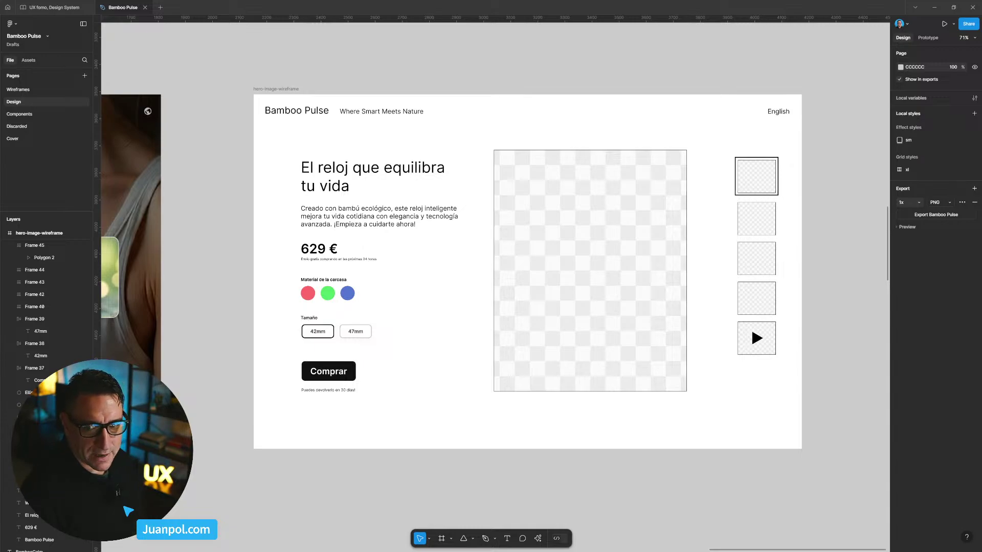
left_click_drag(688, 68, 648, 62)
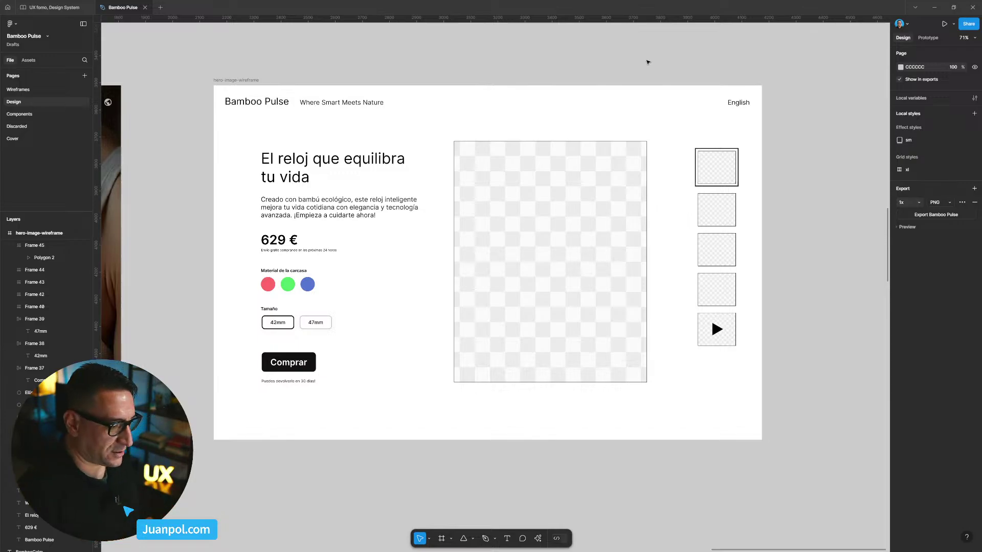
scroll(649, 65, "up", 1)
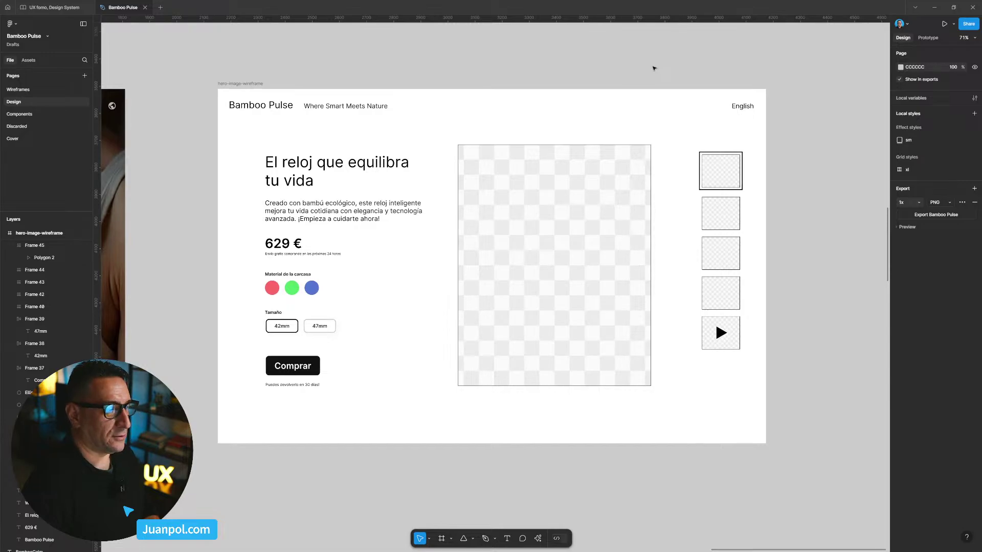
scroll(652, 67, "down", 1)
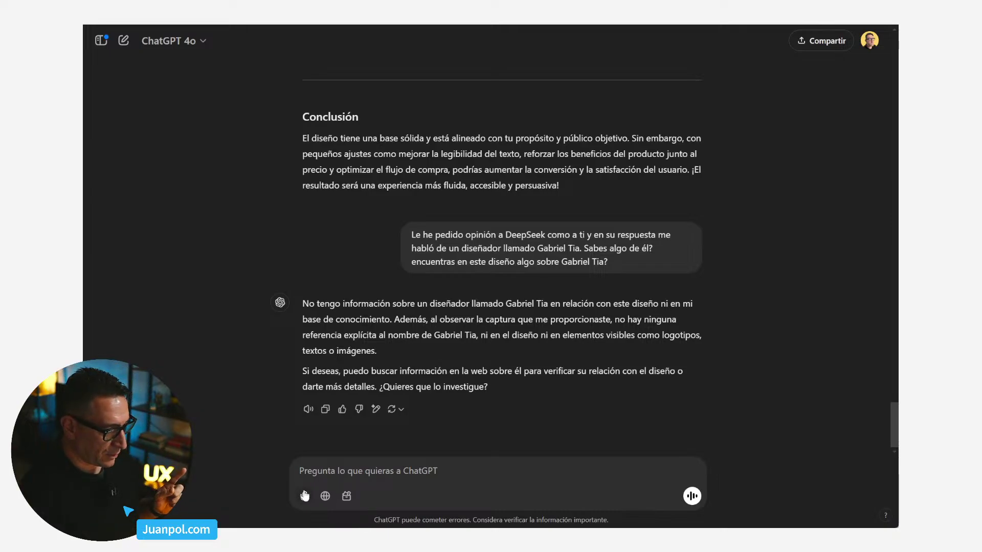
Switch to the ChatGPT conversation and paste the copied wireframe image into the new message as an attachment.
left_click(304, 496)
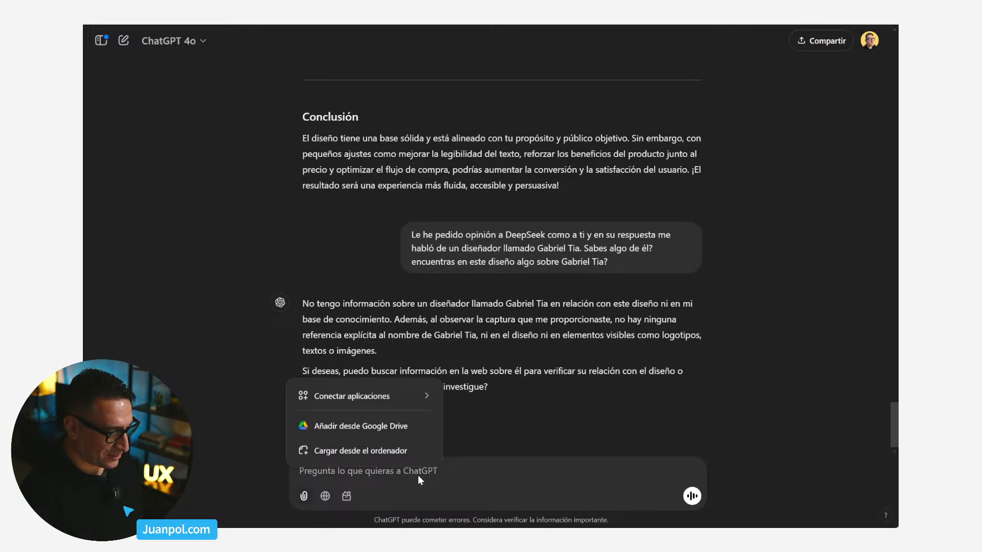
left_click(446, 471)
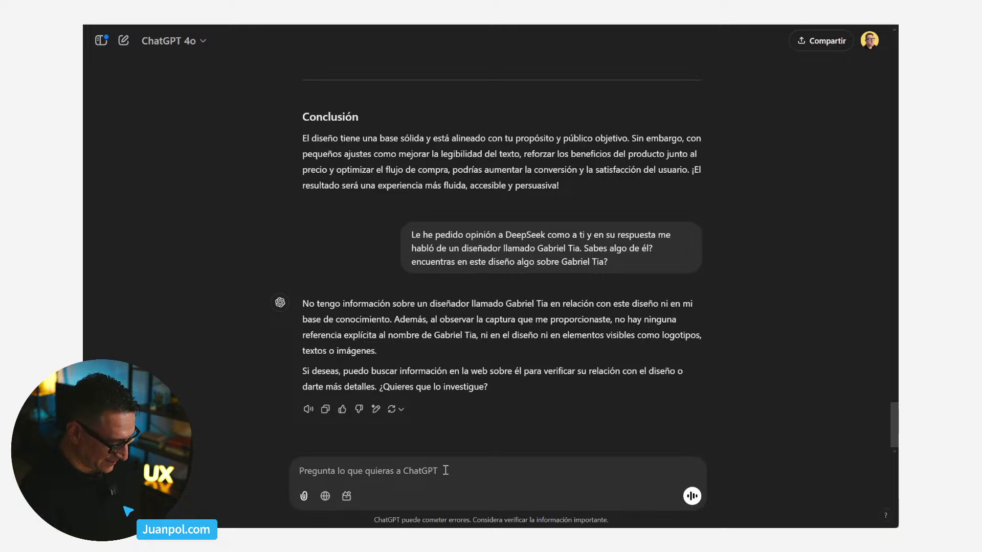
key("ctrl+v")
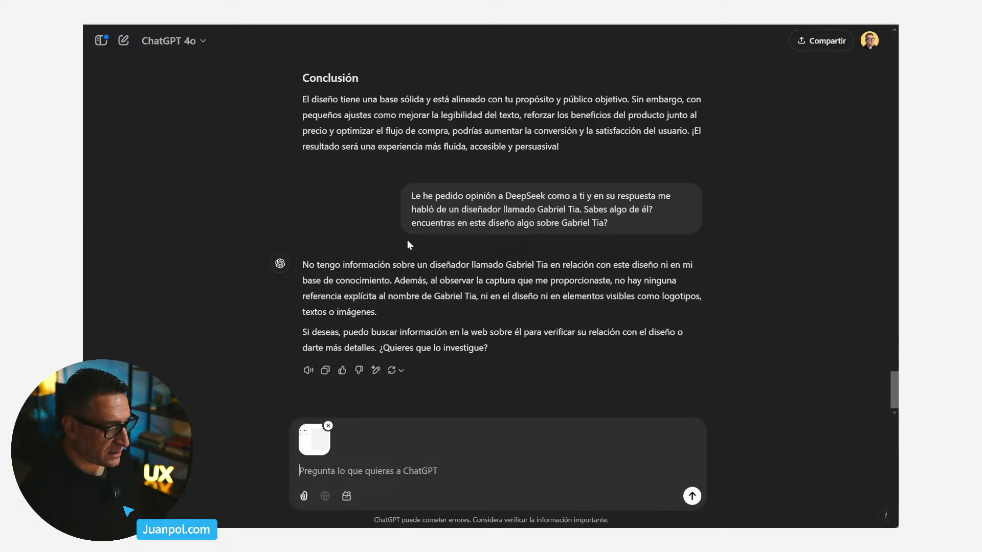
Copy the earlier prompt in the conversation from "Realiza una Design Critique profesional" onward and paste it into the new message.
scroll(505, 195, "up", 15)
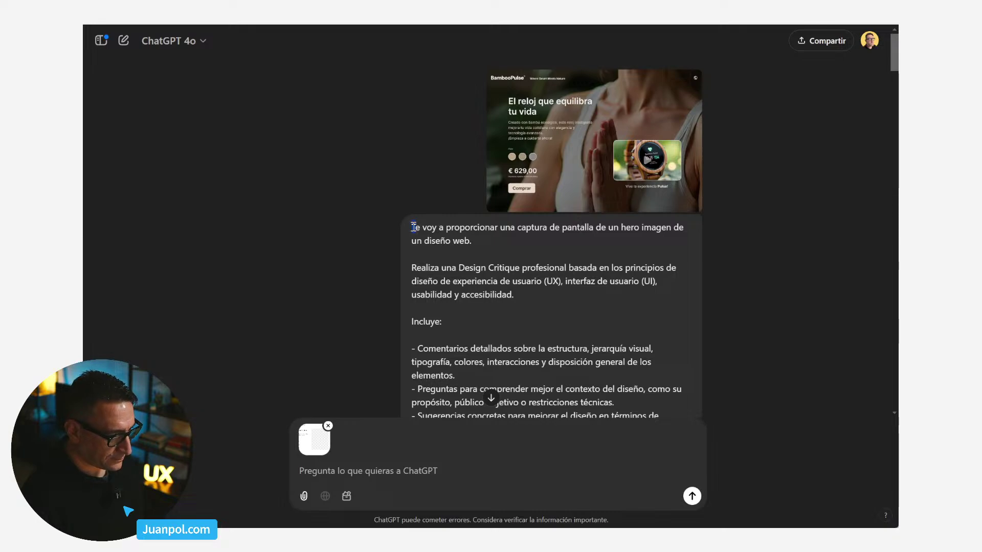
left_click_drag(415, 227, 481, 323)
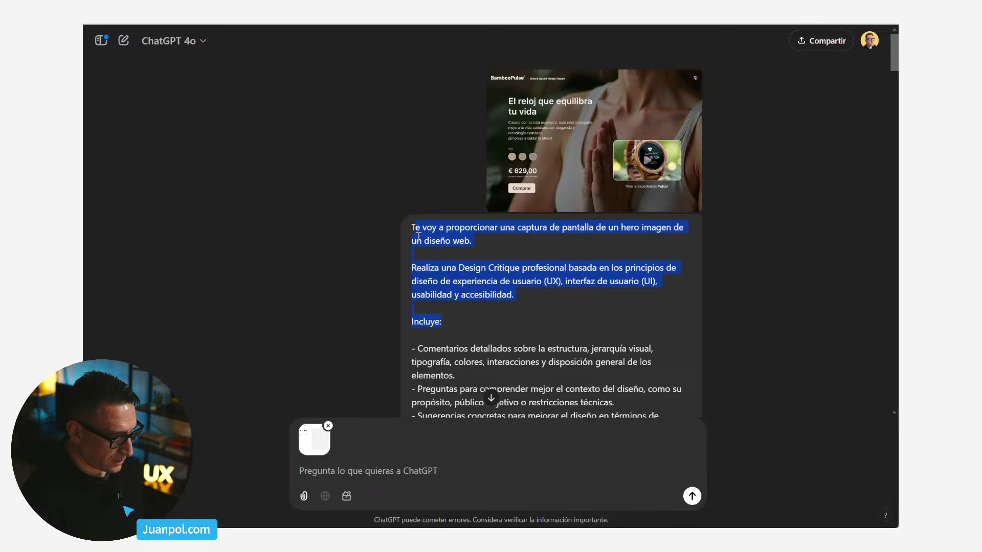
left_click(413, 269)
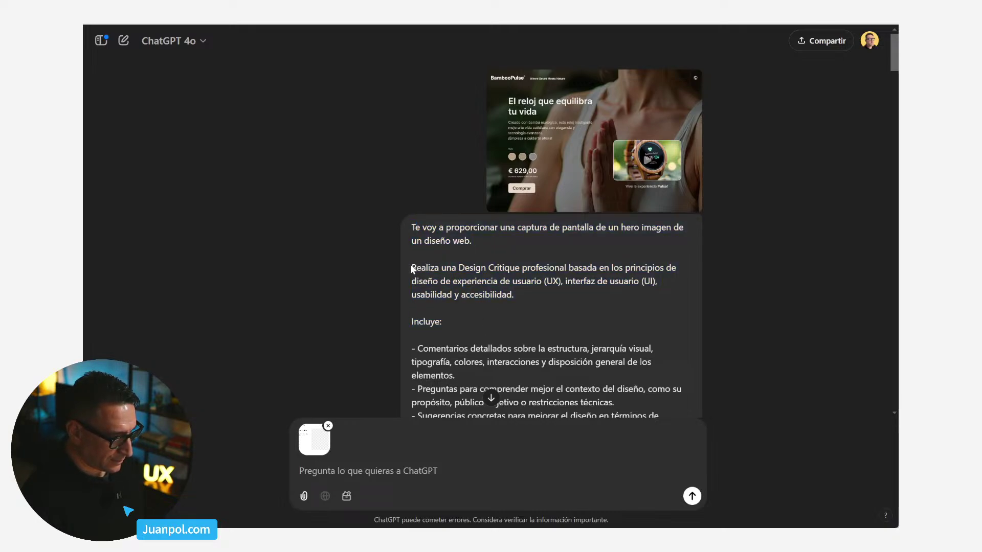
left_click_drag(412, 268, 503, 281)
key("ctrl+c")
scroll(475, 315, "down", 10)
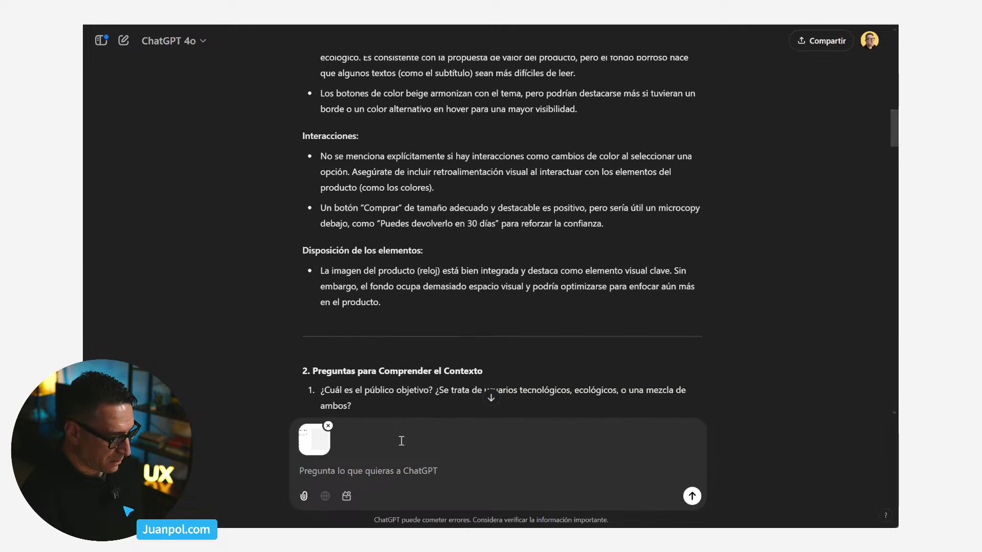
left_click(379, 471)
key("ctrl+v")
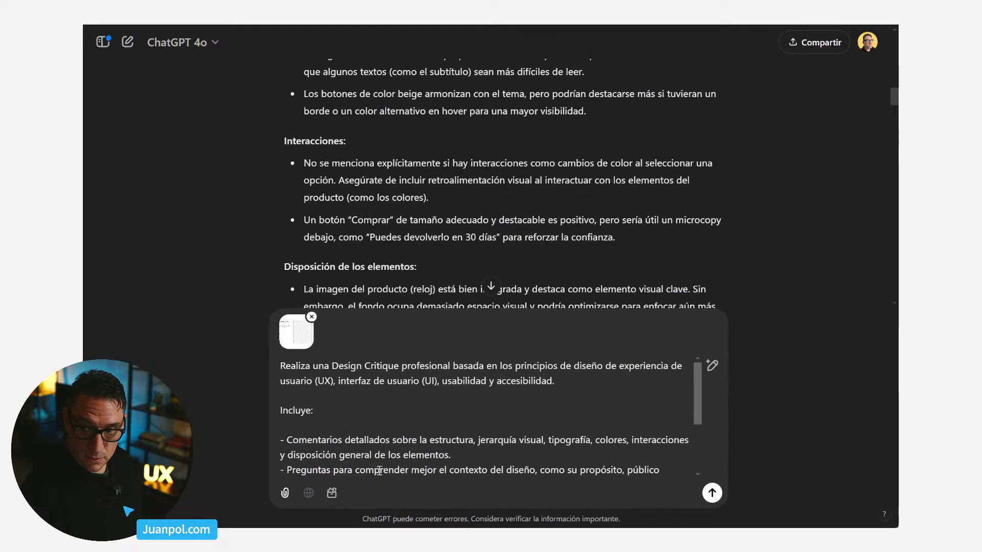
Enlarge the page view and remove the word "colores," from the detailed comments item in the pasted prompt.
key("ctrl+plus")
key("ctrl+plus")
key("ctrl+plus")
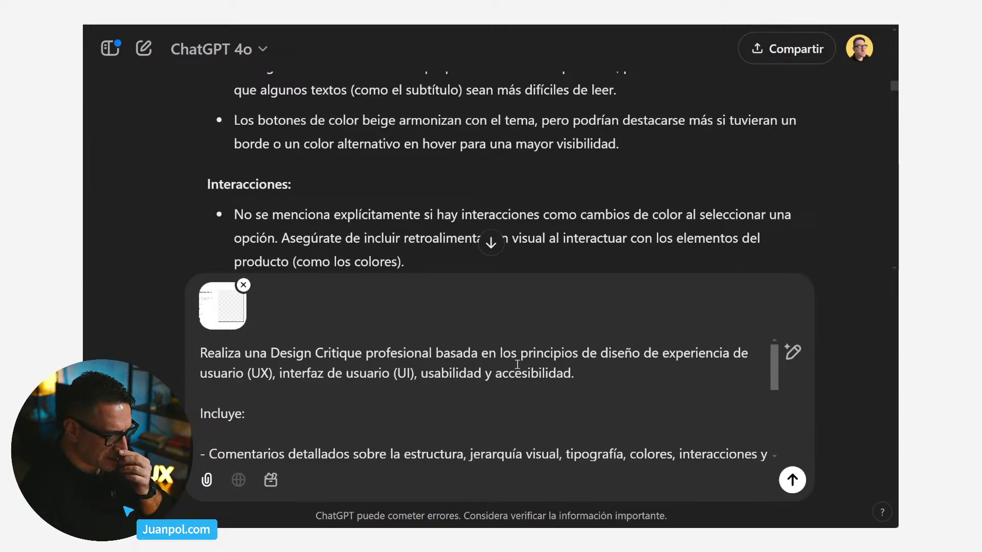
scroll(455, 392, "down", 2)
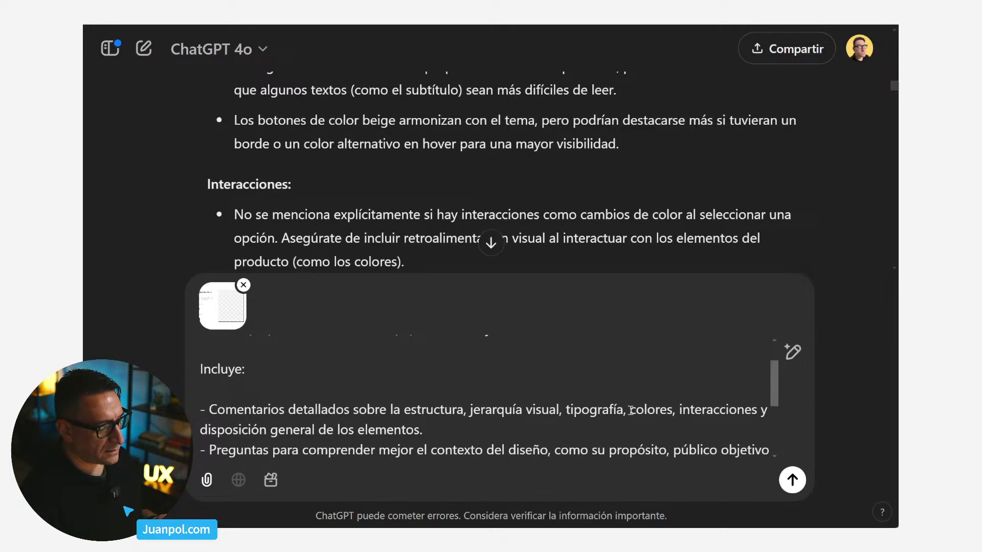
left_click_drag(631, 410, 679, 411)
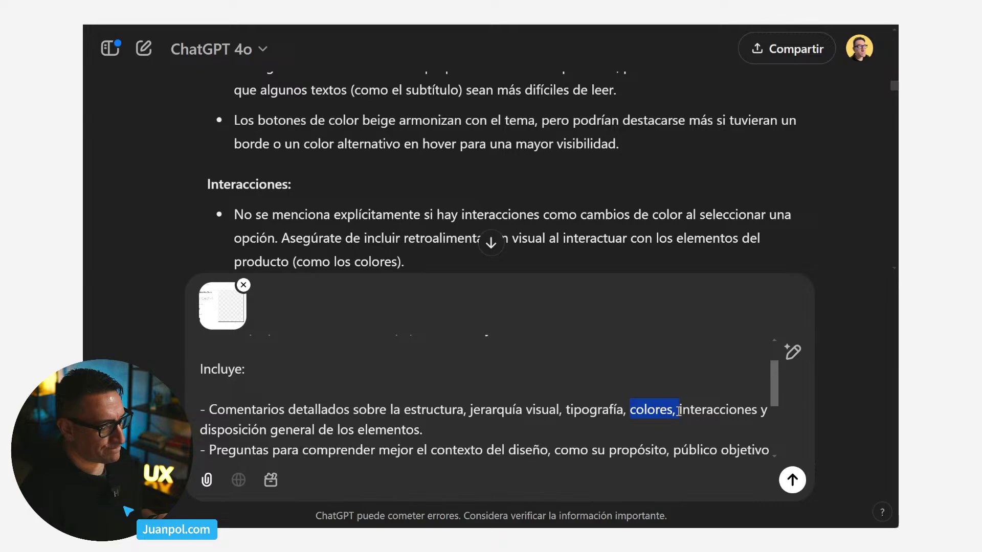
key("BackSpace")
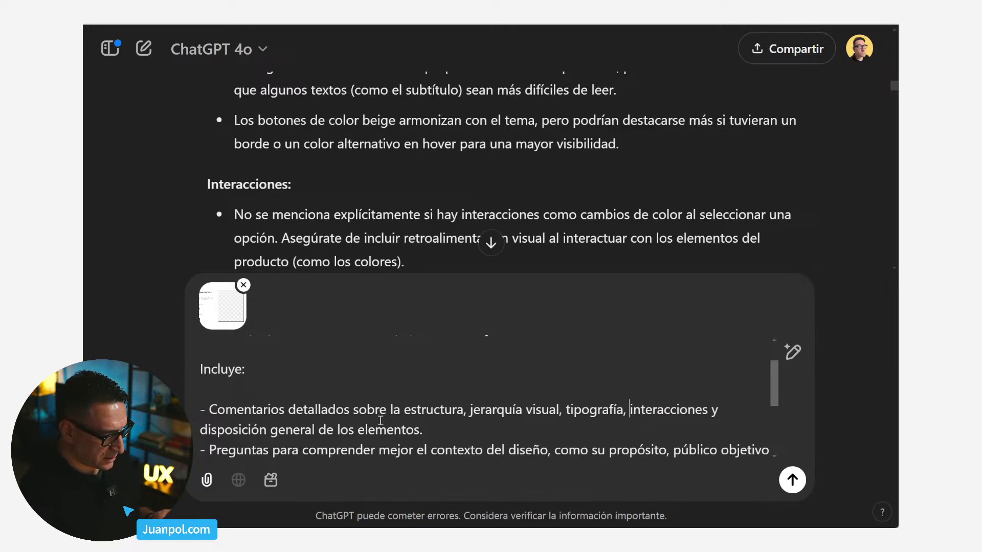
scroll(381, 417, "up", 3)
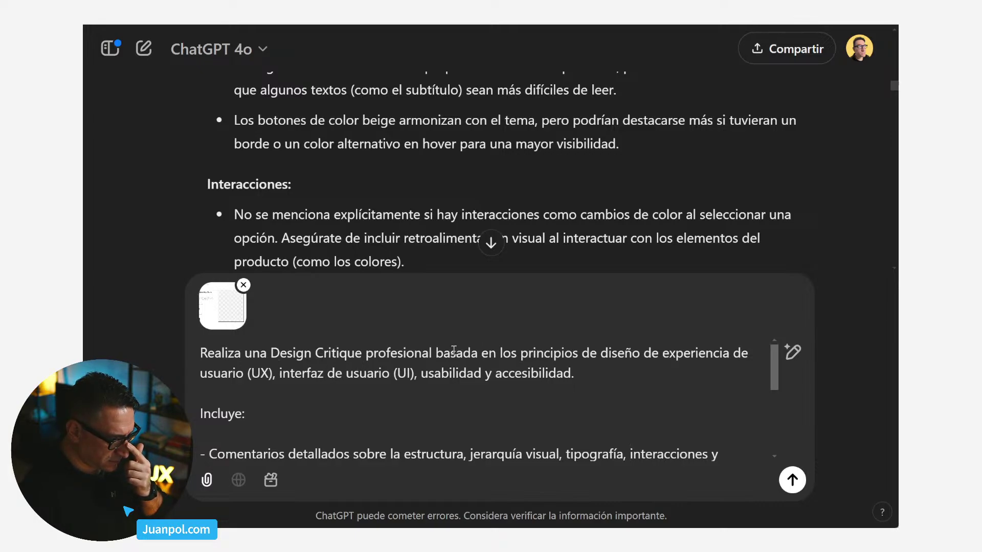
Replace the word "diseño" with "wireframe" in the prompt's context questions item and its concrete suggestions item.
scroll(439, 405, "down", 2)
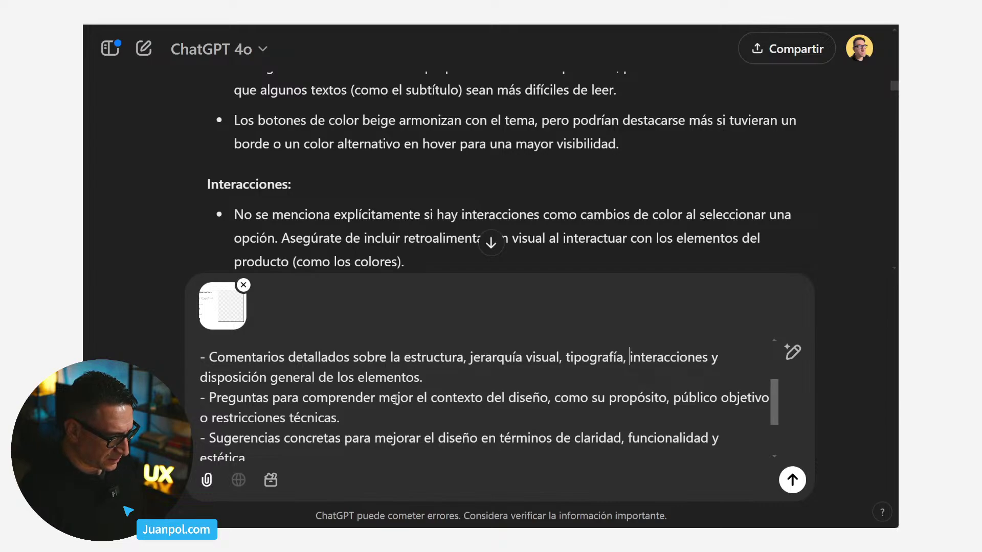
double_click(513, 398)
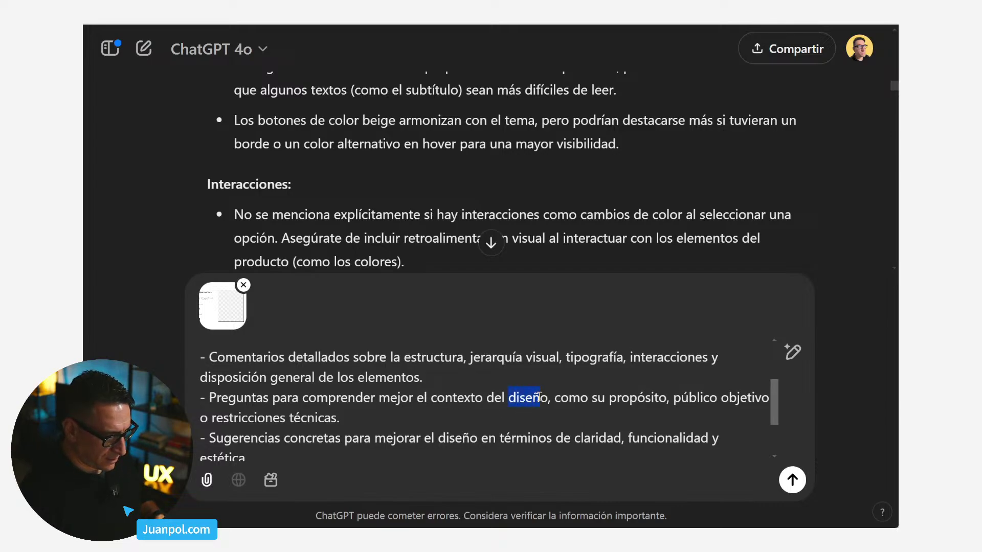
type("wirefr")
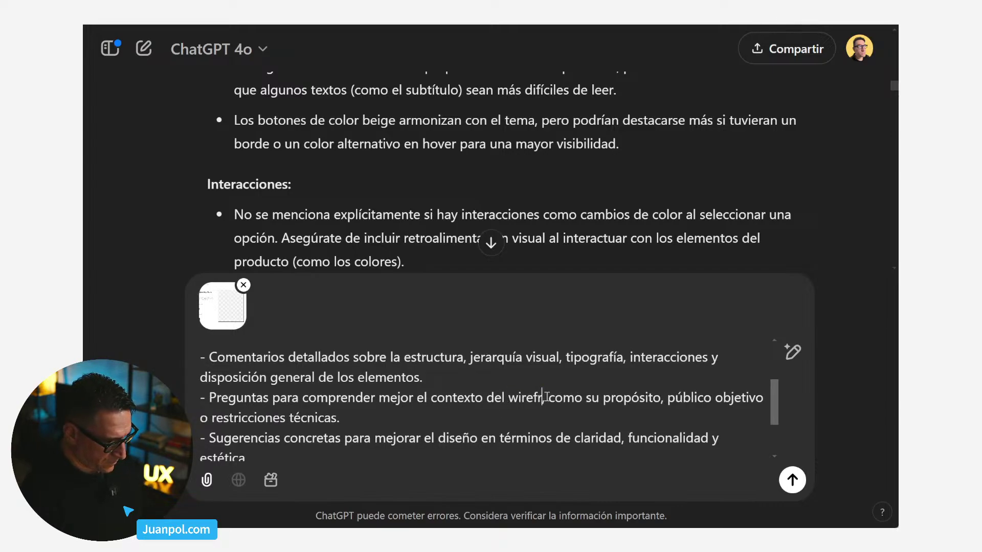
type("ame")
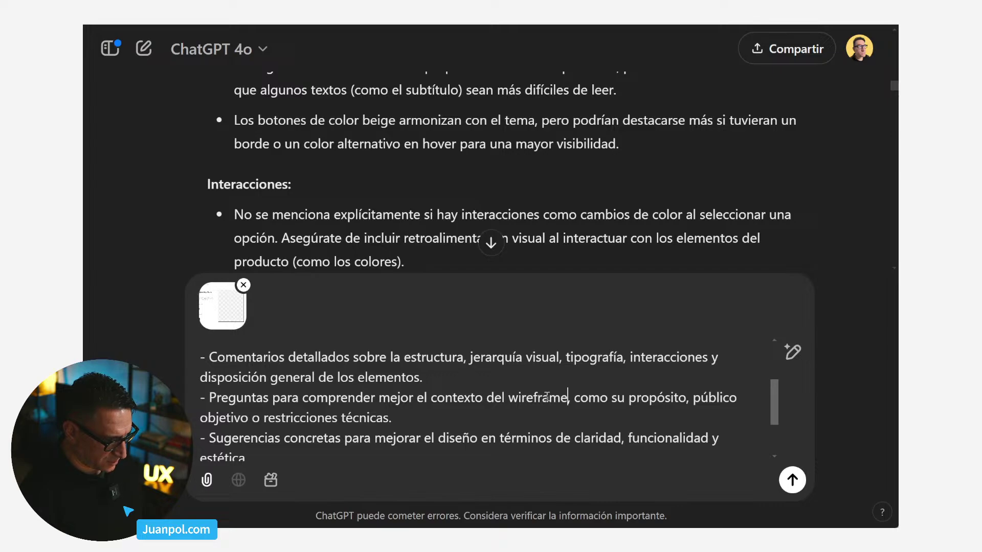
scroll(546, 399, "down", 2)
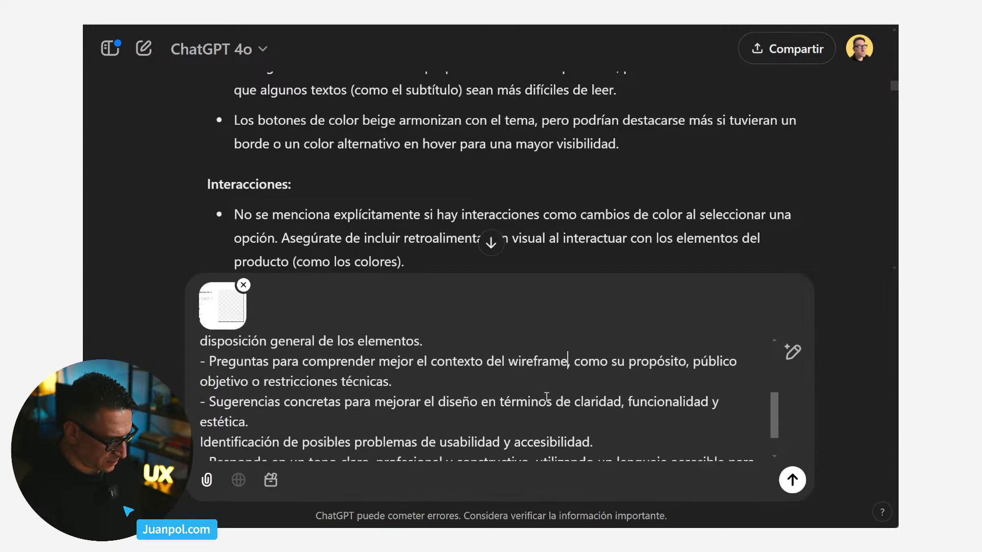
left_click_drag(437, 392, 476, 393)
type("wireframe")
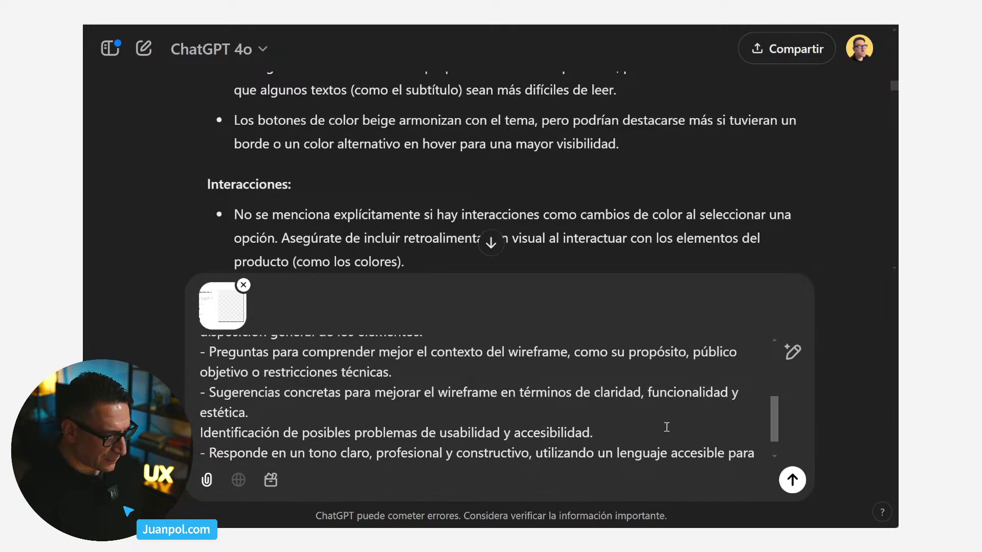
Check the end of the edited prompt, send it with the attached wireframe image, and reduce the page zoom one level.
left_click_drag(771, 425, 774, 439)
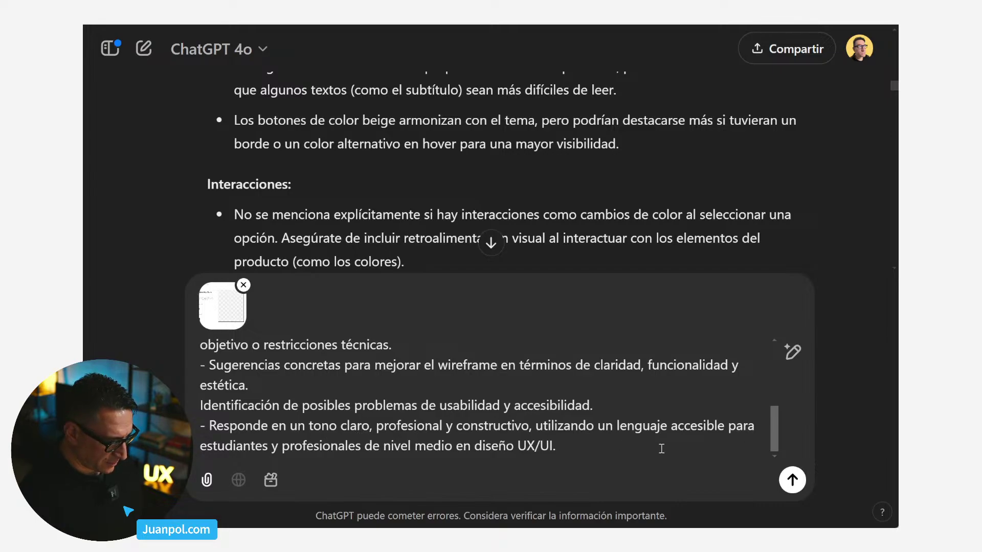
left_click(793, 482)
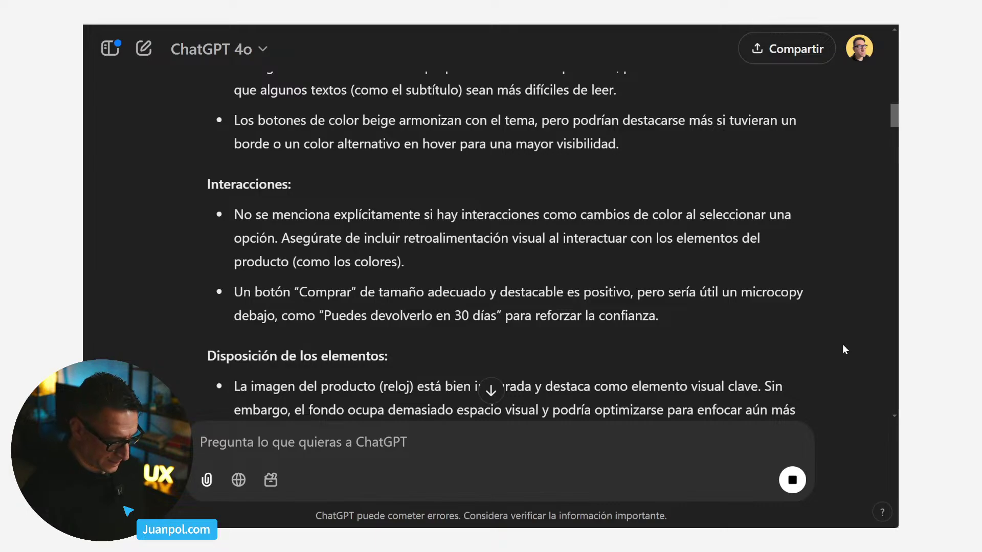
key("ctrl+minus")
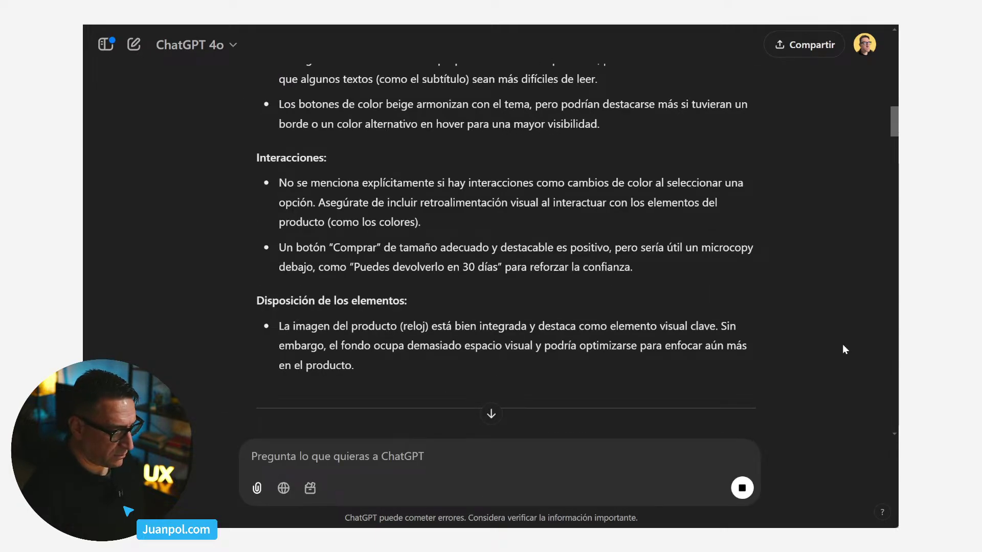
Find the new wireframe critique below the earlier one and skim its sections as the response is generated.
scroll(735, 355, "down", 4)
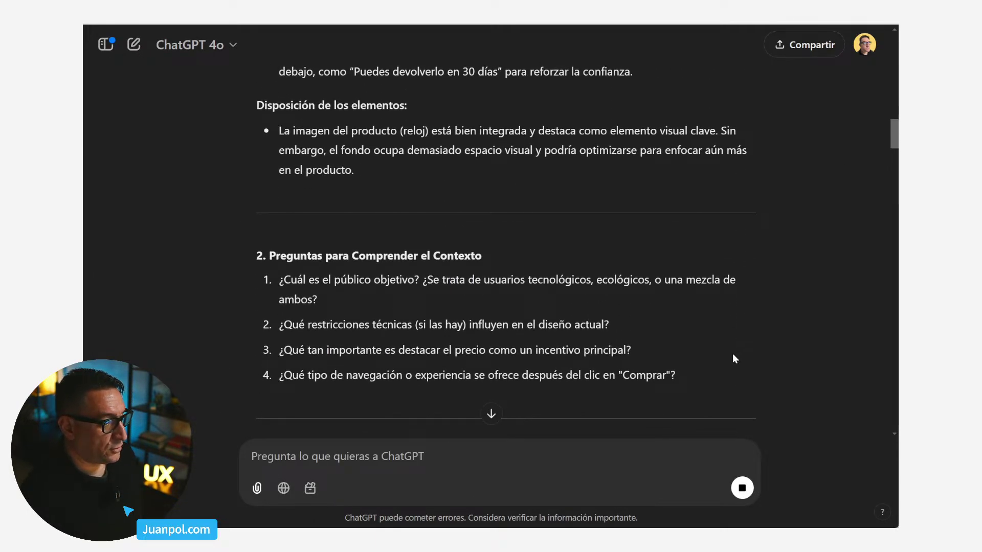
scroll(733, 354, "down", 3)
scroll(732, 353, "up", 5)
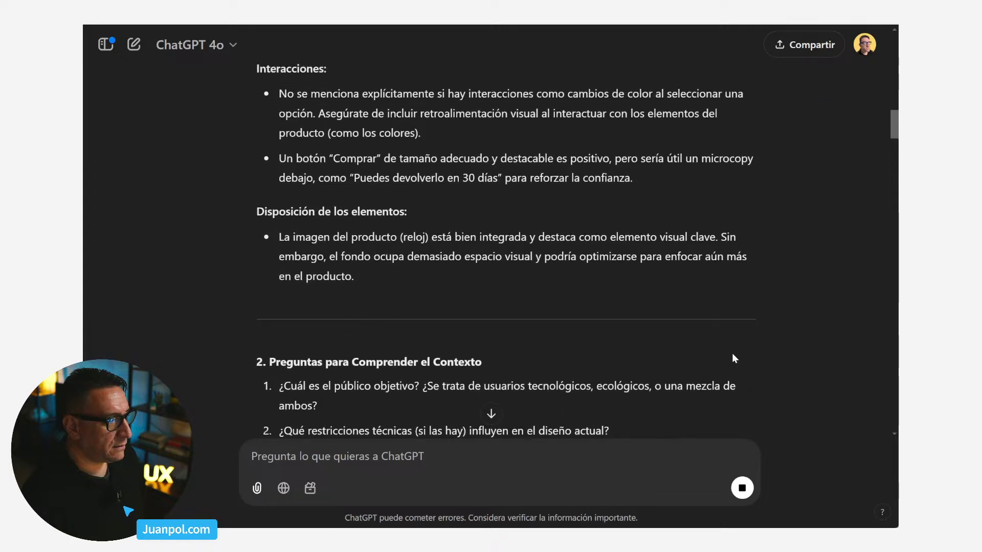
scroll(733, 356, "up", 8)
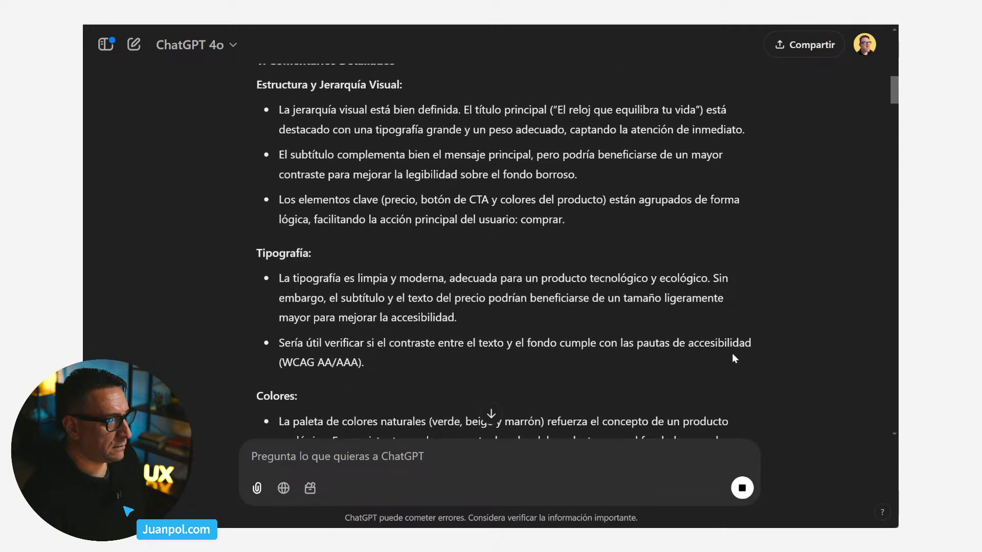
scroll(733, 357, "down", 20)
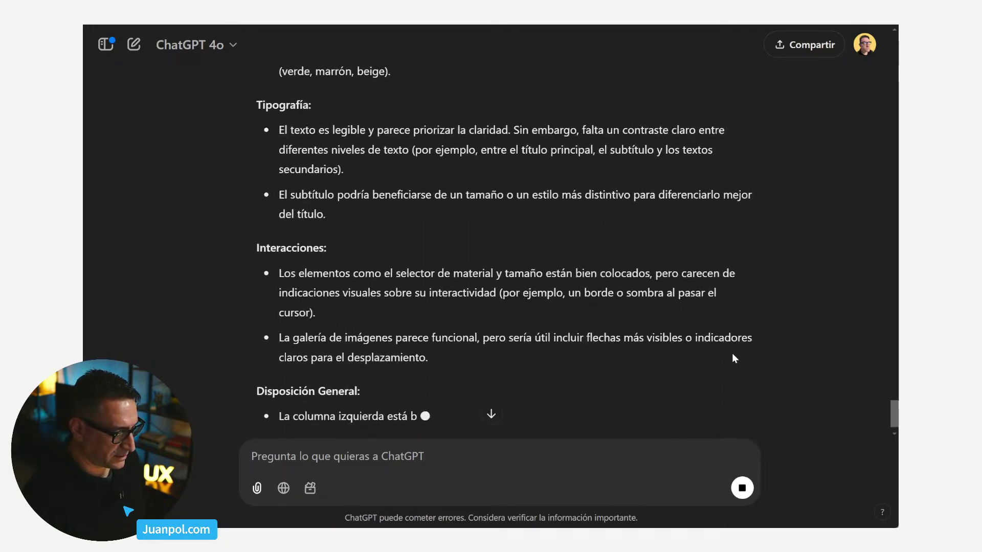
scroll(732, 353, "up", 7)
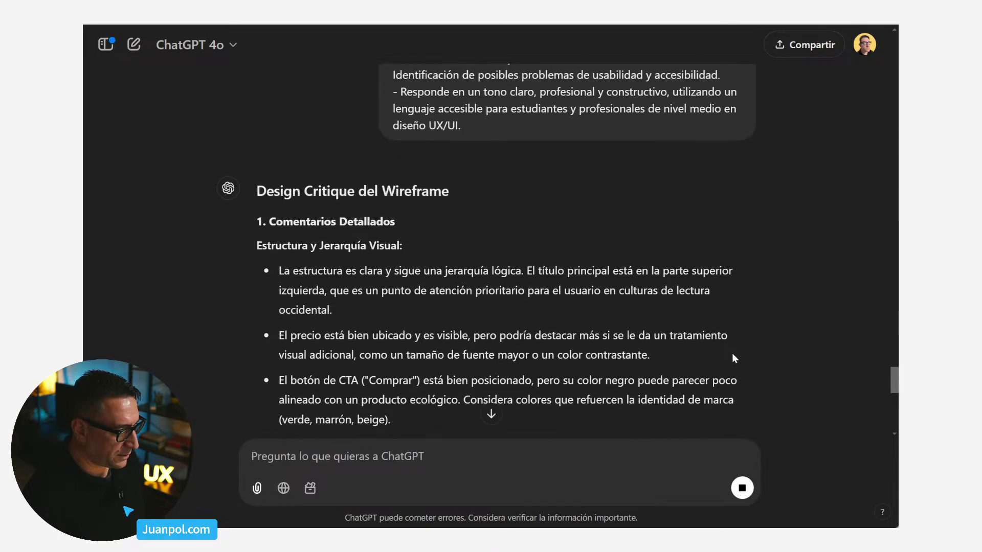
scroll(733, 355, "up", 1)
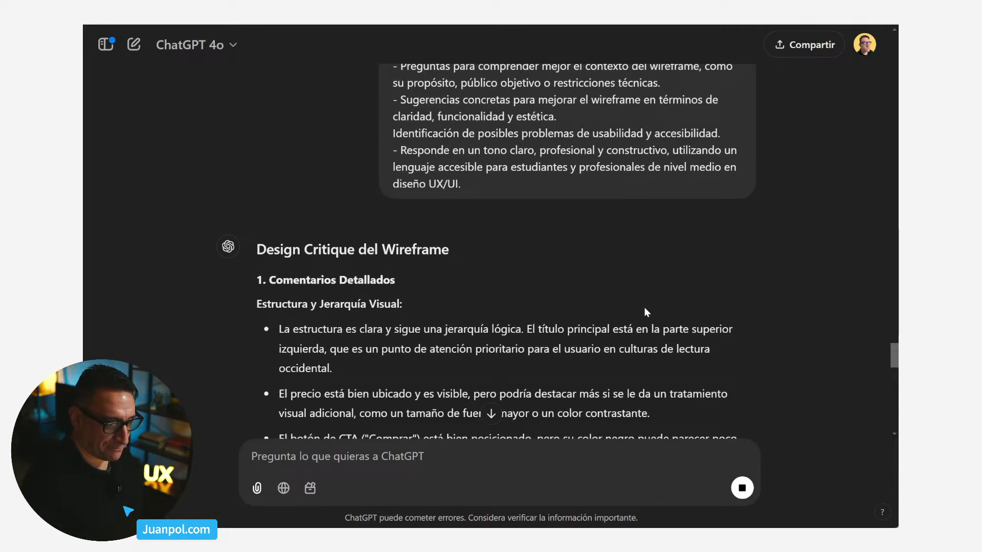
scroll(670, 322, "down", 10)
scroll(684, 352, "up", 1)
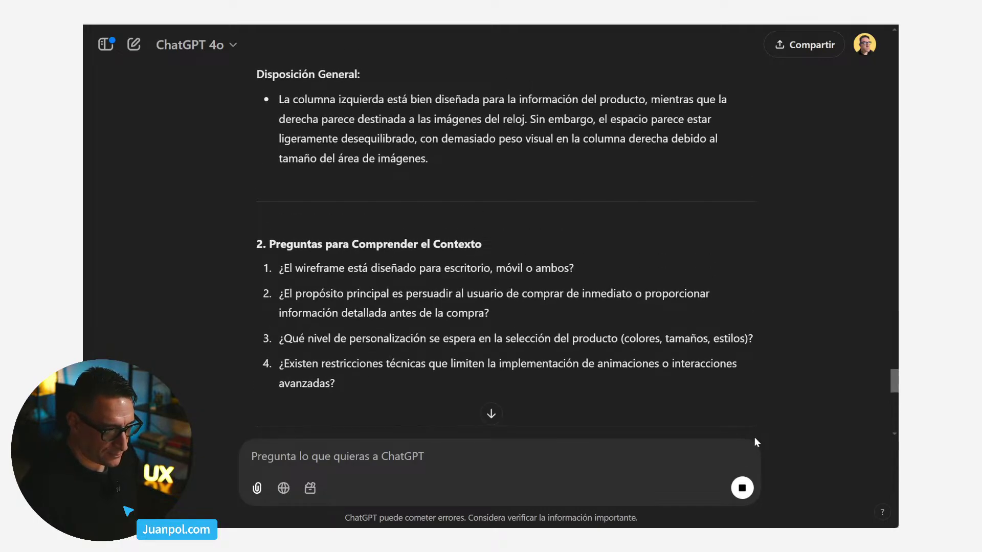
scroll(758, 439, "up", 4)
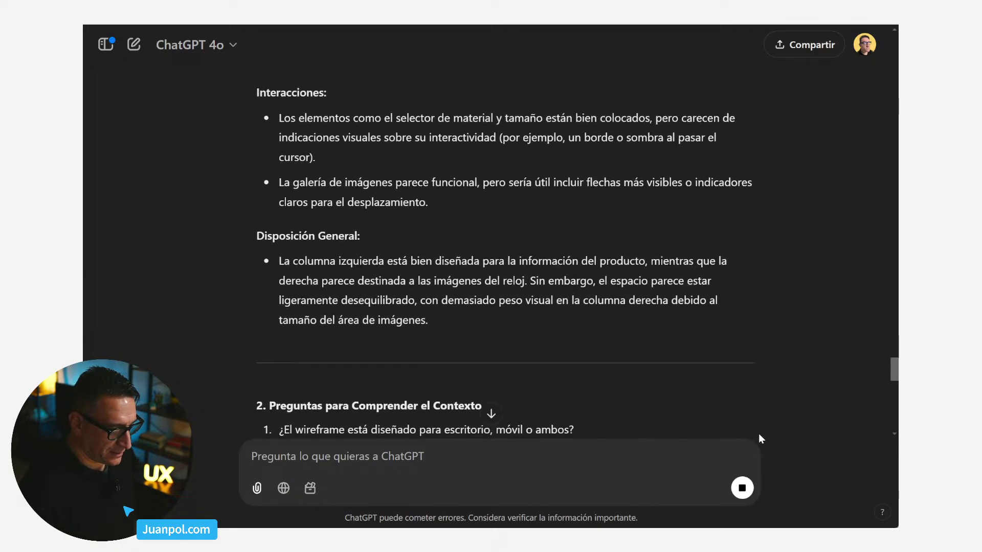
scroll(760, 439, "down", 7)
scroll(762, 433, "down", 5)
scroll(766, 431, "up", 15)
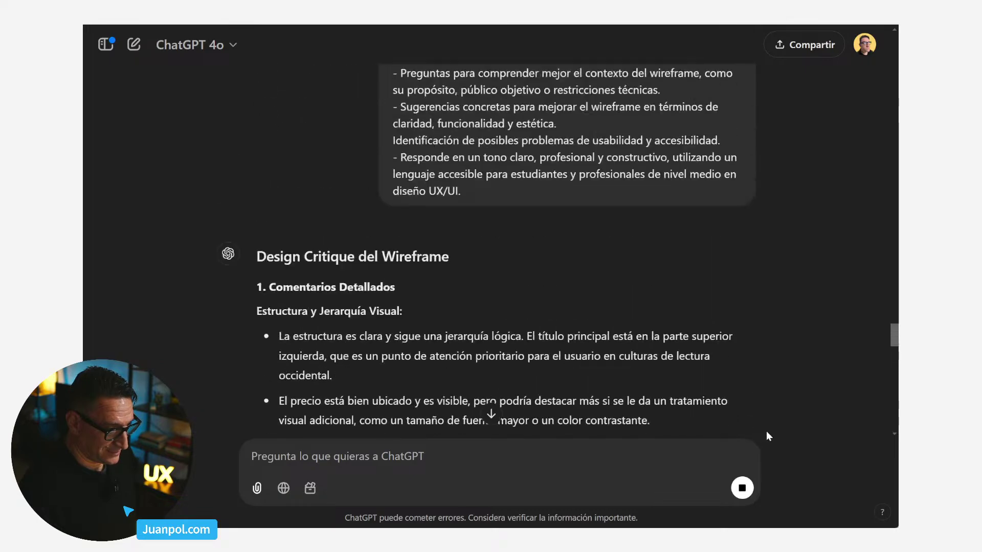
scroll(766, 436, "down", 4)
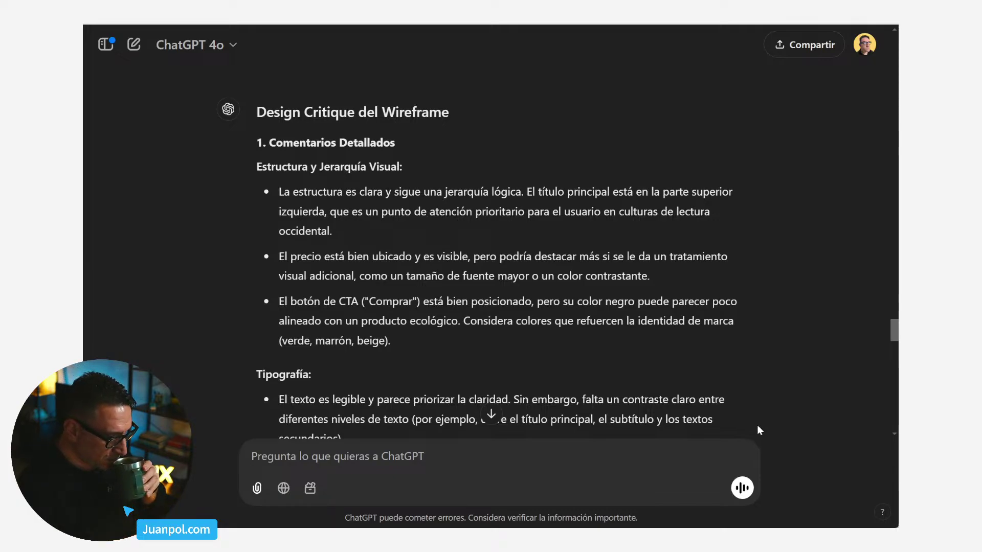
scroll(572, 363, "down", 1)
scroll(572, 363, "down", 6)
scroll(572, 361, "up", 10)
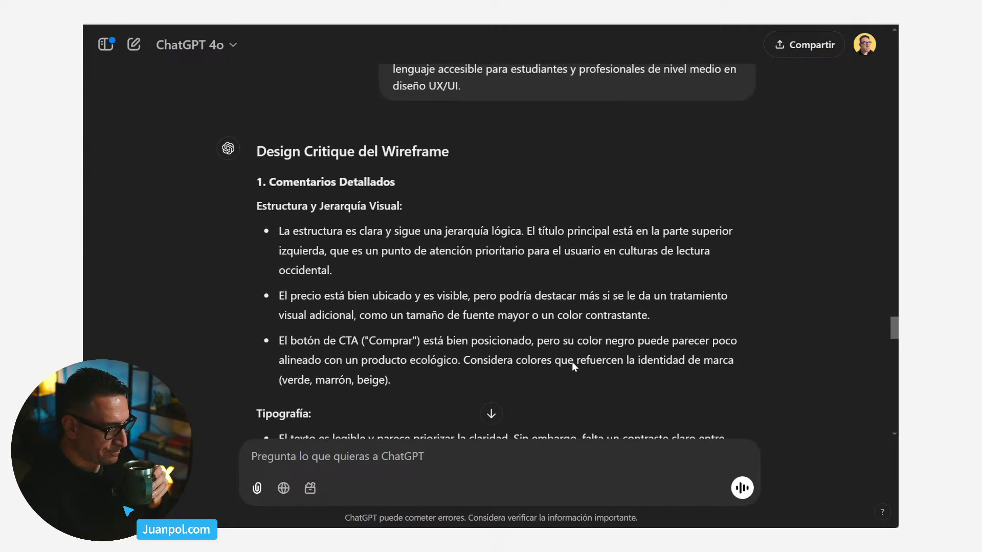
Read the wireframe critique's comments on structure, typography, interactions and general layout, through to its questions about the context.
scroll(571, 362, "down", 2)
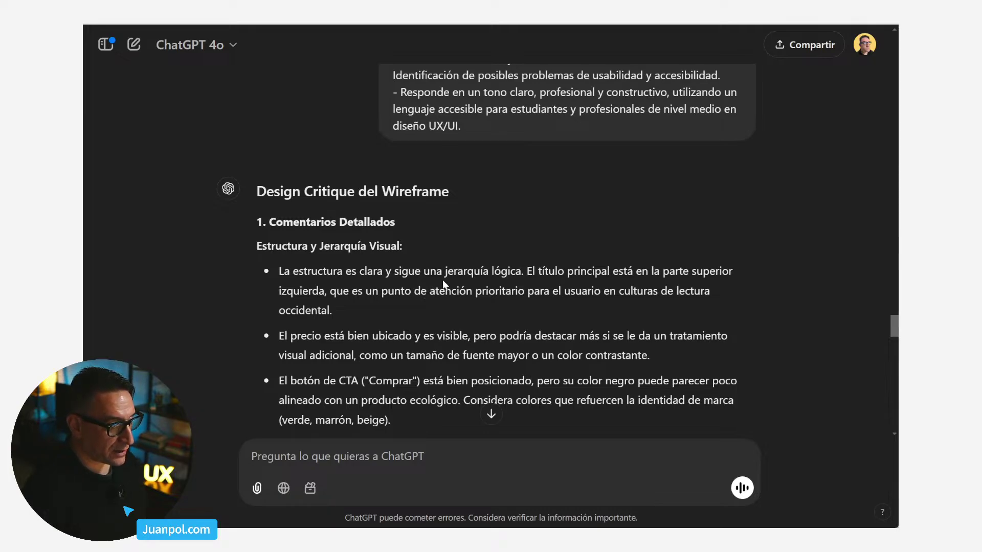
scroll(529, 279, "down", 1)
scroll(530, 278, "down", 1)
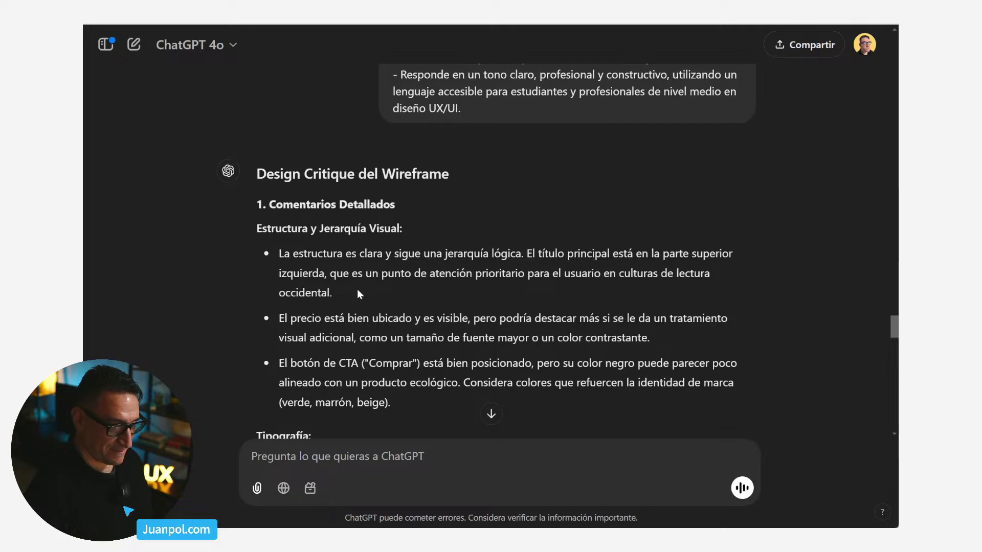
scroll(394, 276, "down", 3)
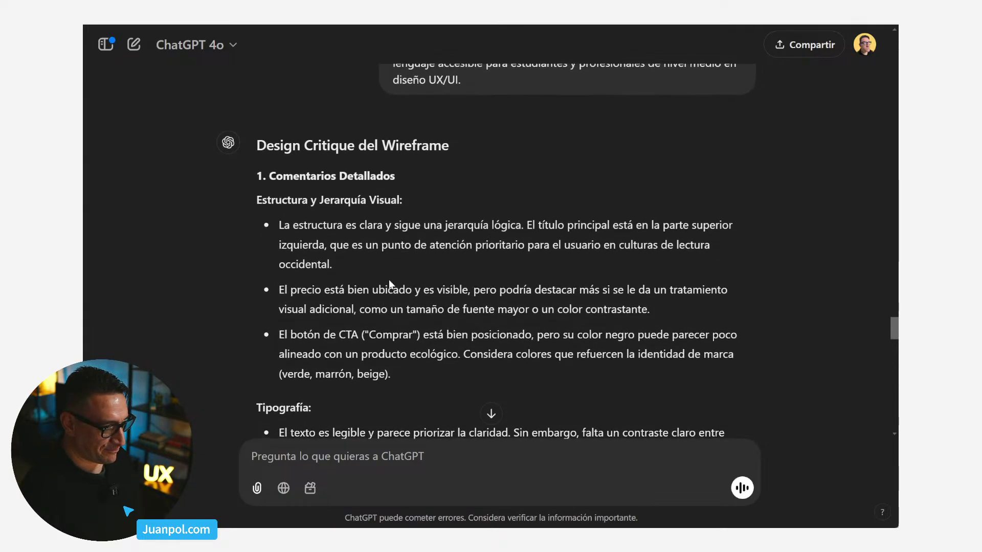
scroll(327, 235, "down", 1)
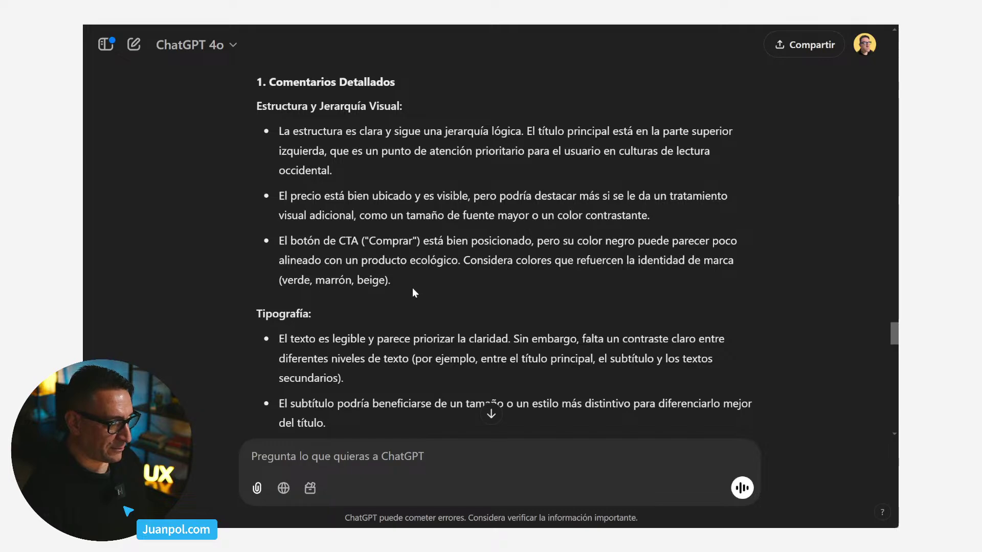
scroll(387, 327, "down", 3)
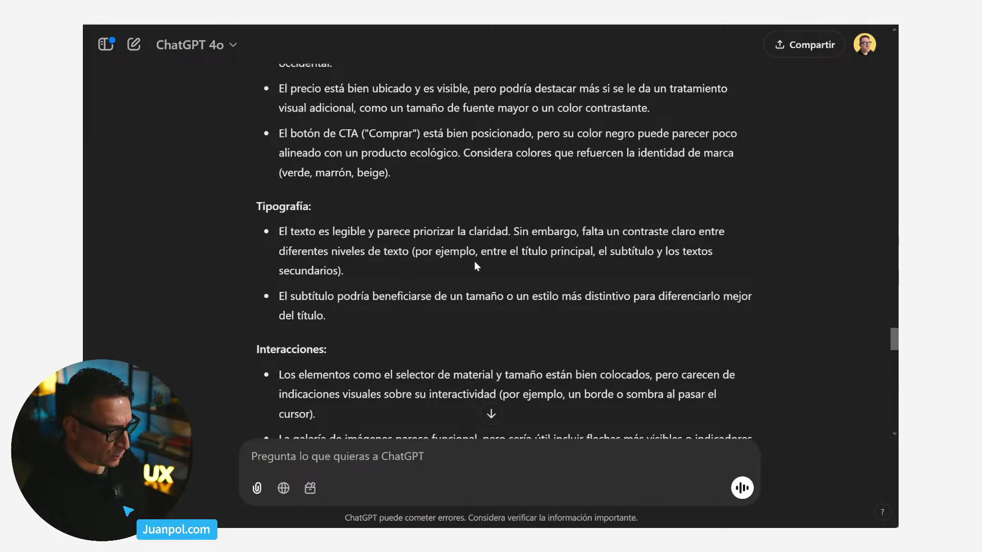
scroll(338, 282, "down", 2)
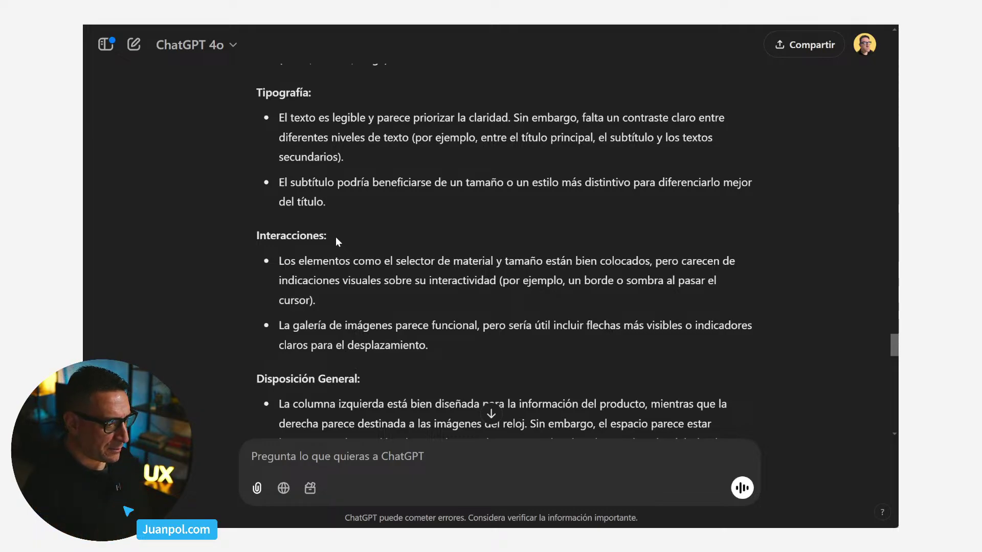
scroll(335, 237, "down", 1)
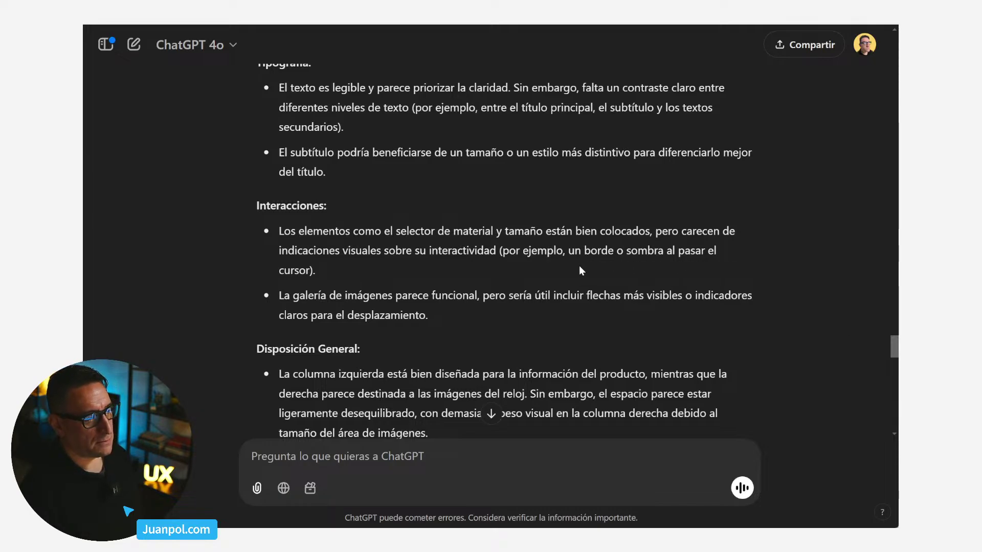
scroll(385, 261, "down", 2)
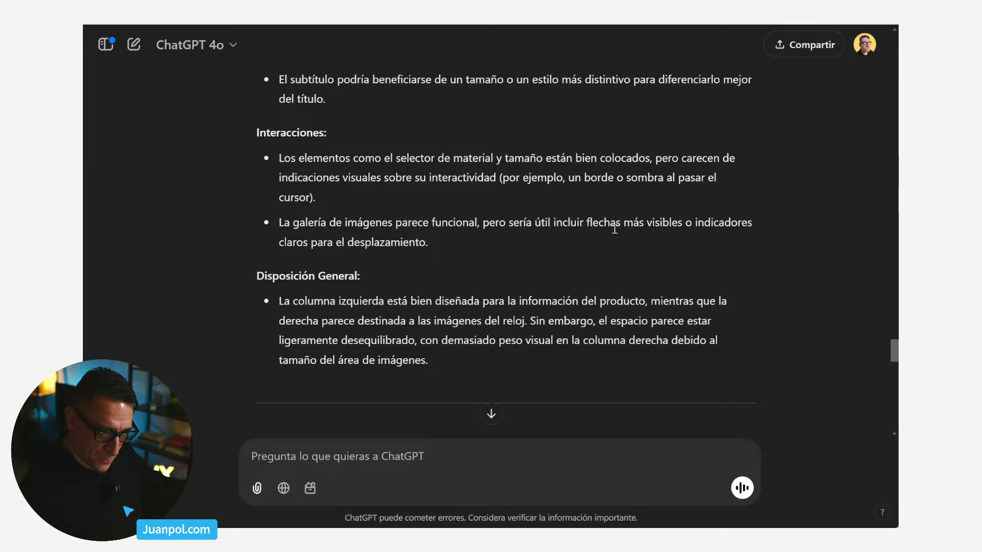
scroll(483, 259, "down", 1)
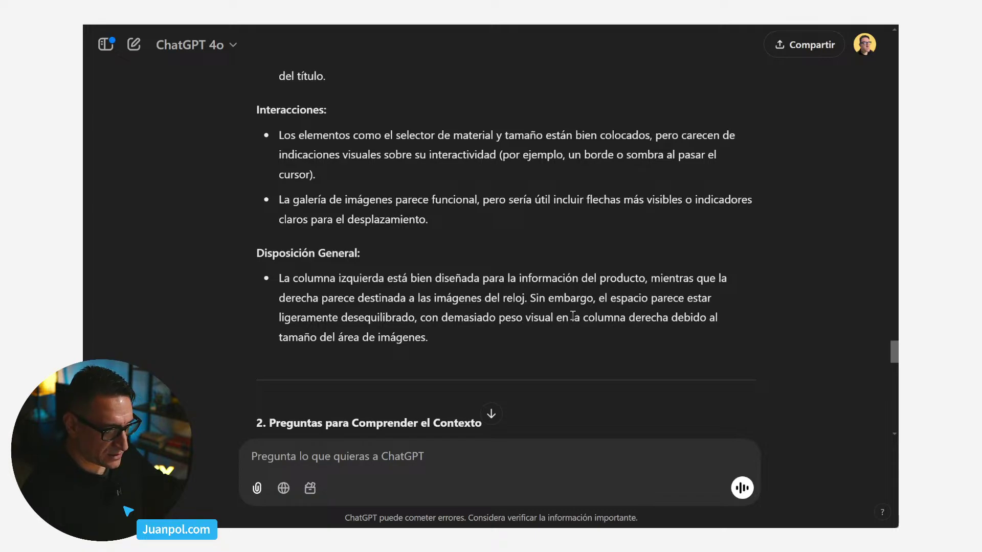
scroll(432, 320, "down", 2)
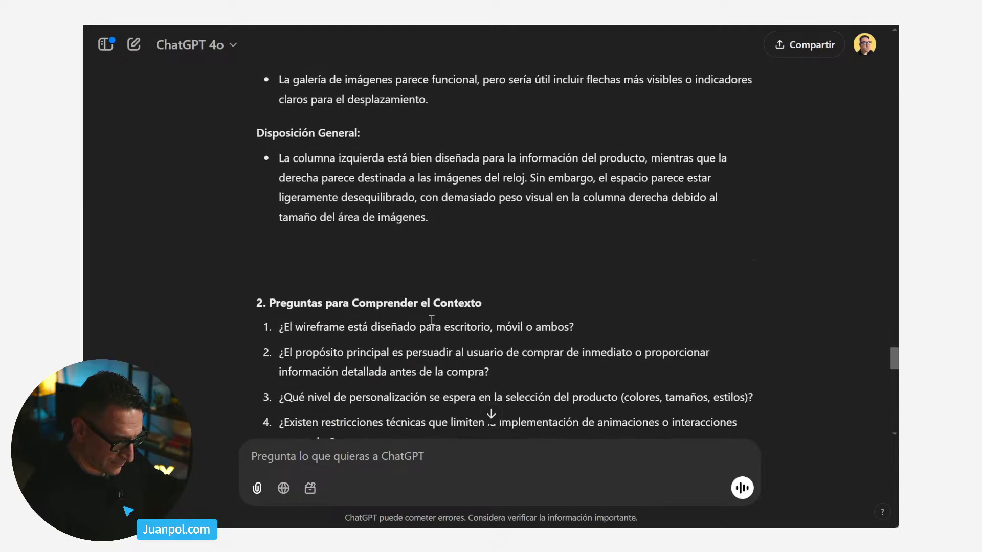
scroll(379, 320, "down", 1)
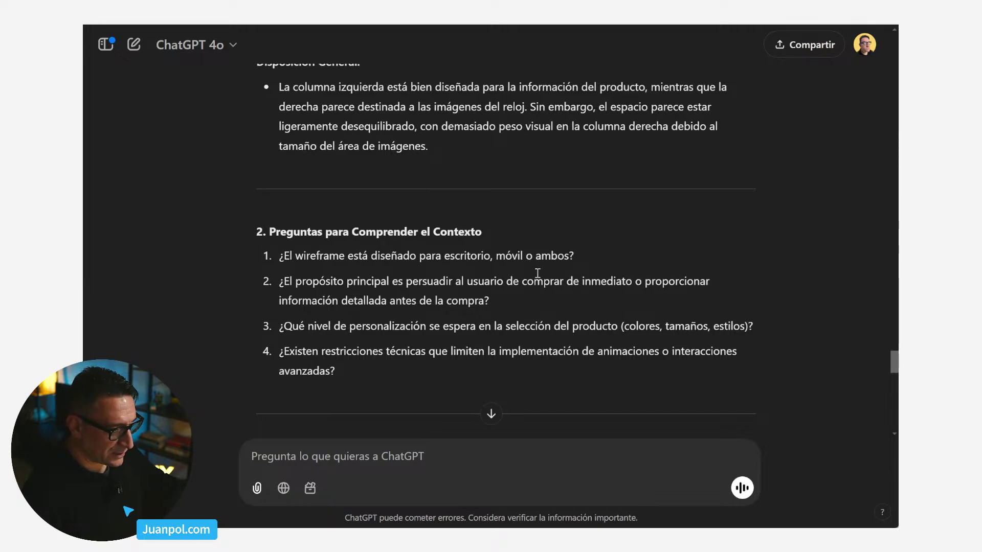
Start a reply to the context questions with the first answer, "1. es un diseño desktop".
left_click(303, 449)
type("1. ")
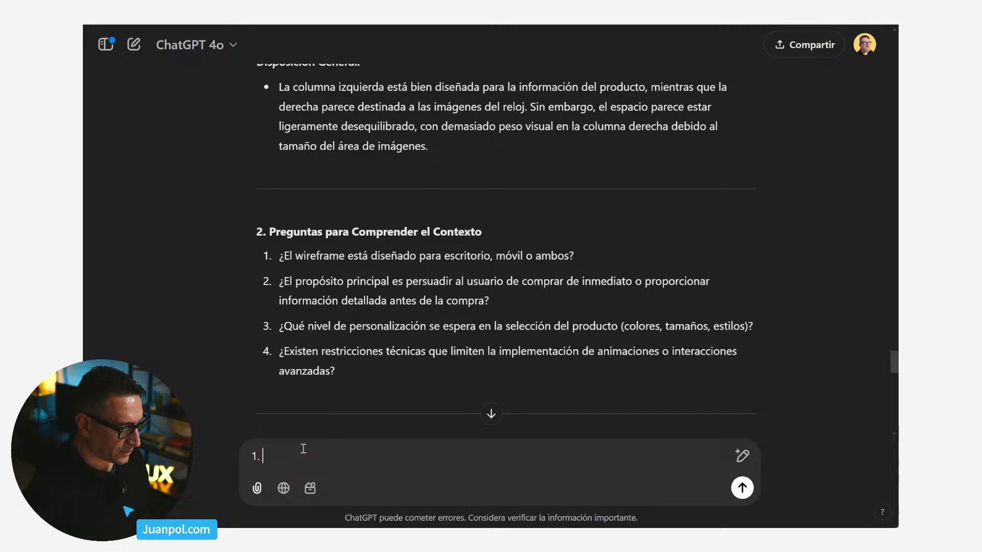
type("es un")
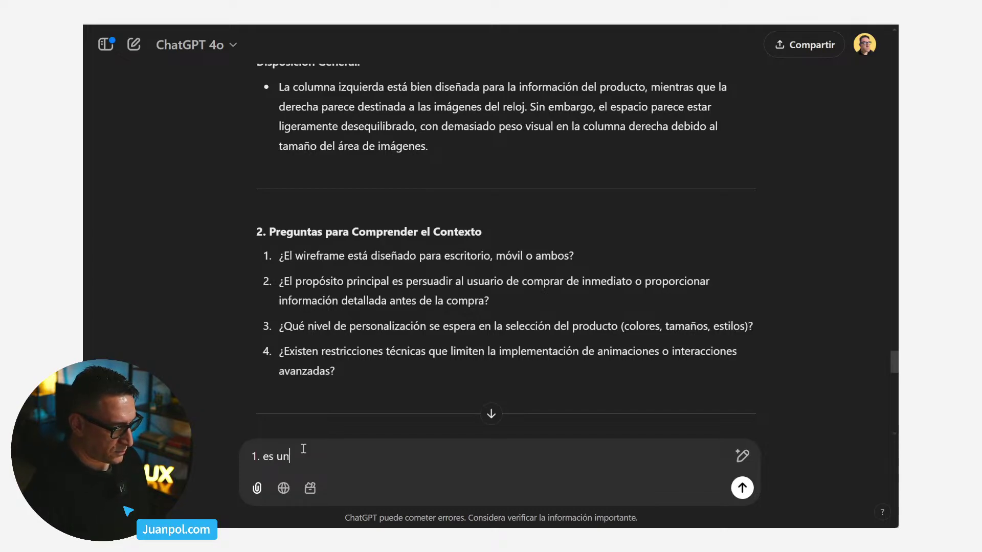
type(" diseño de")
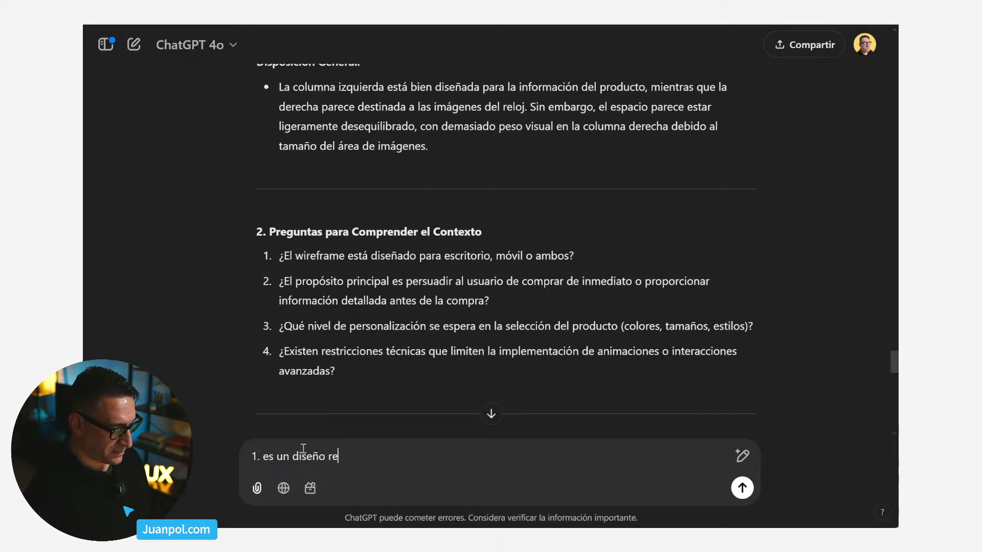
type("sktop")
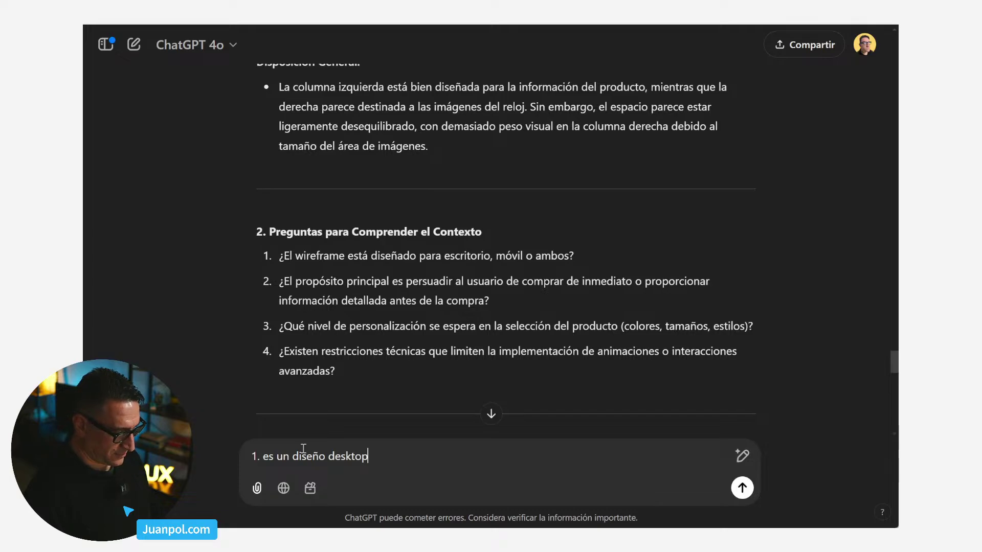
Add the second answer on a new line of the reply: "2. comprar de inmediato".
key("shift+Return")
type("2-")
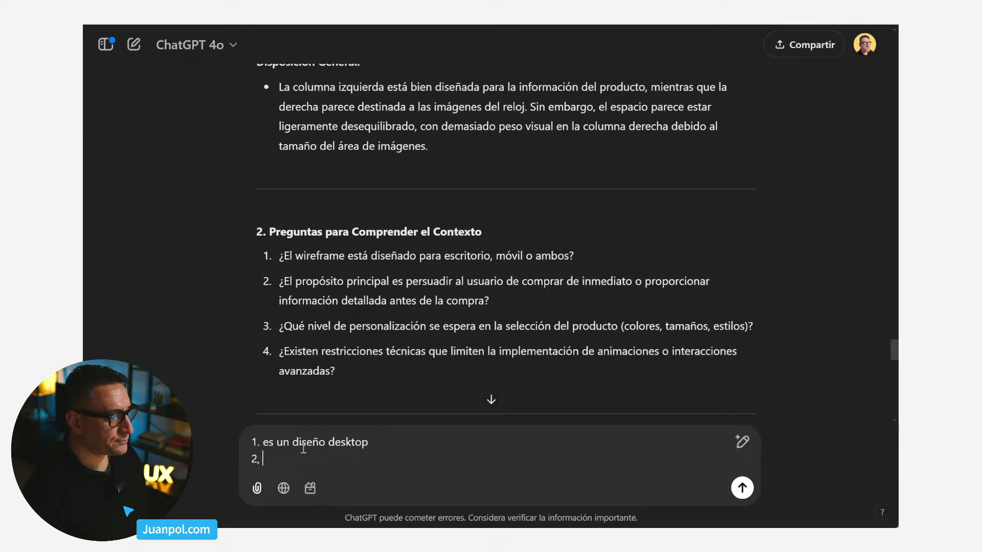
key("BackSpace")
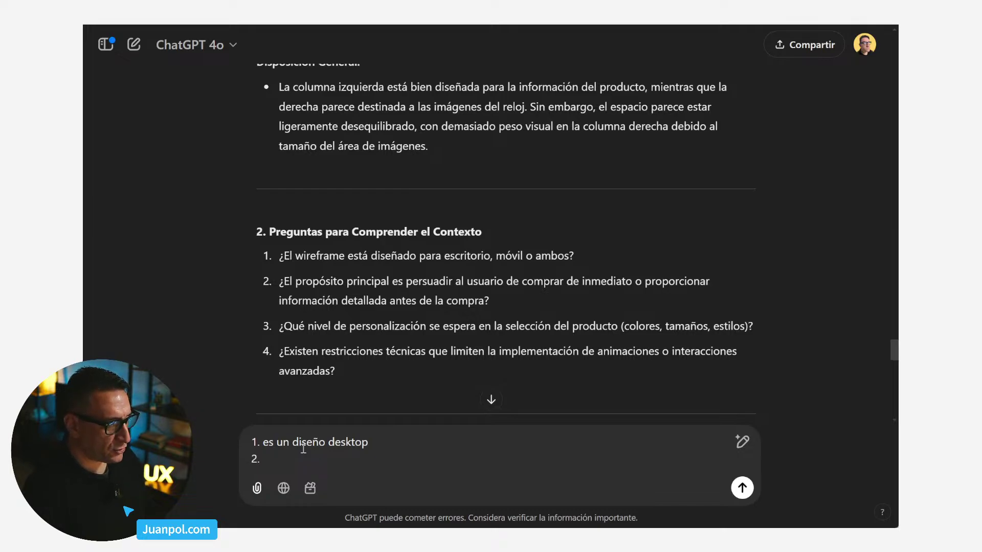
type(". compr")
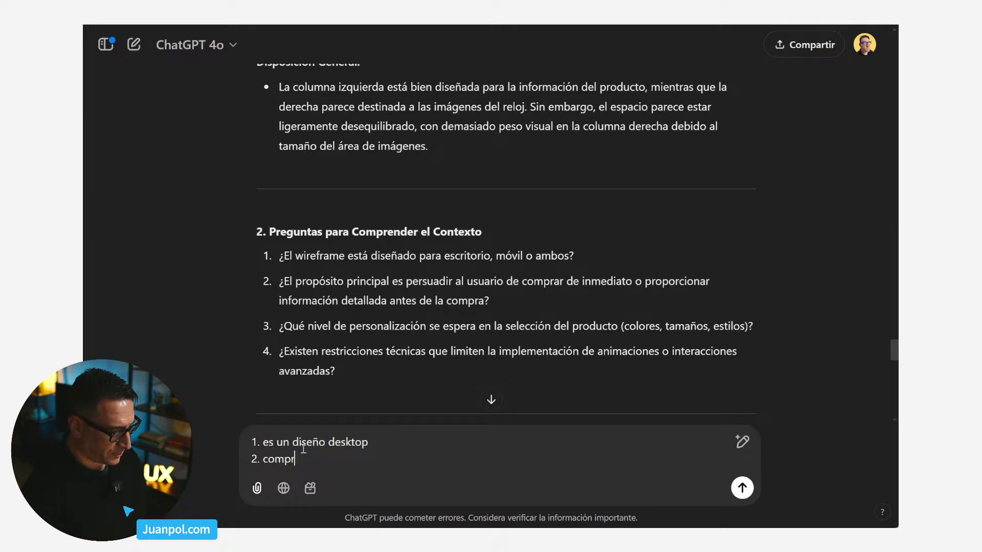
type("ar de inmediato")
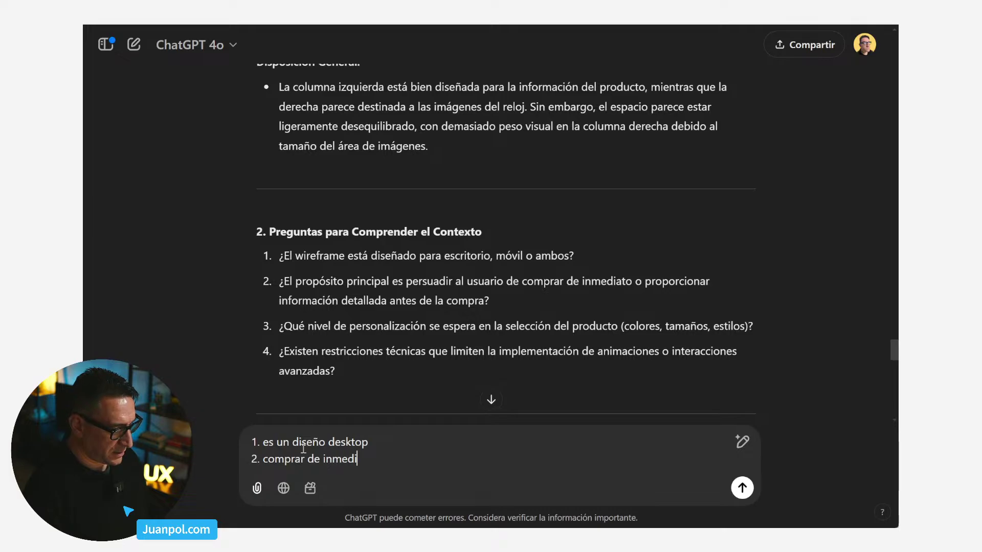
key("BackSpace")
type("o")
Add the third answer on a new line: "3. material de la carcasa y tamaño de la esfera del reloj".
key("shift+Return")
type("3.")
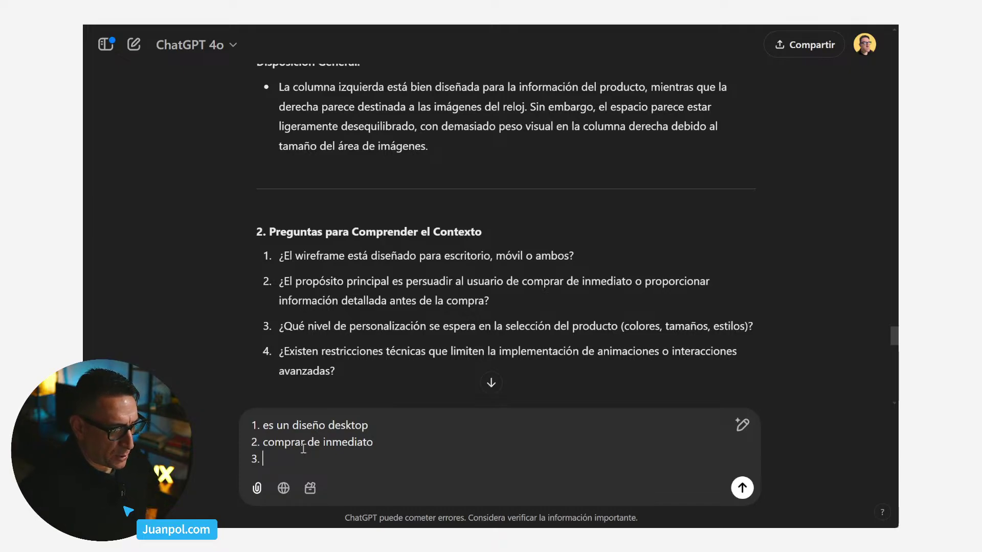
type("c")
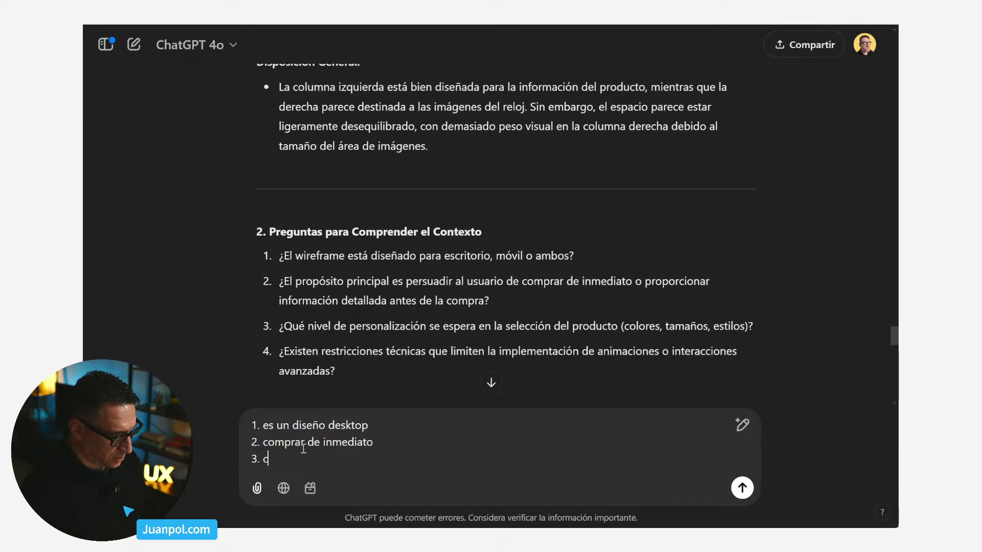
key("BackSpace")
type("mate")
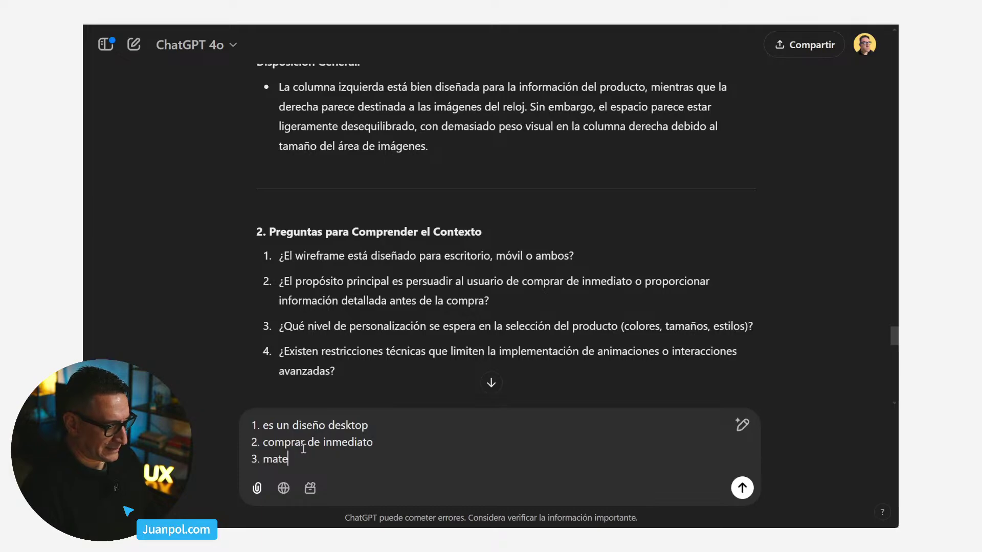
type("rial de la car")
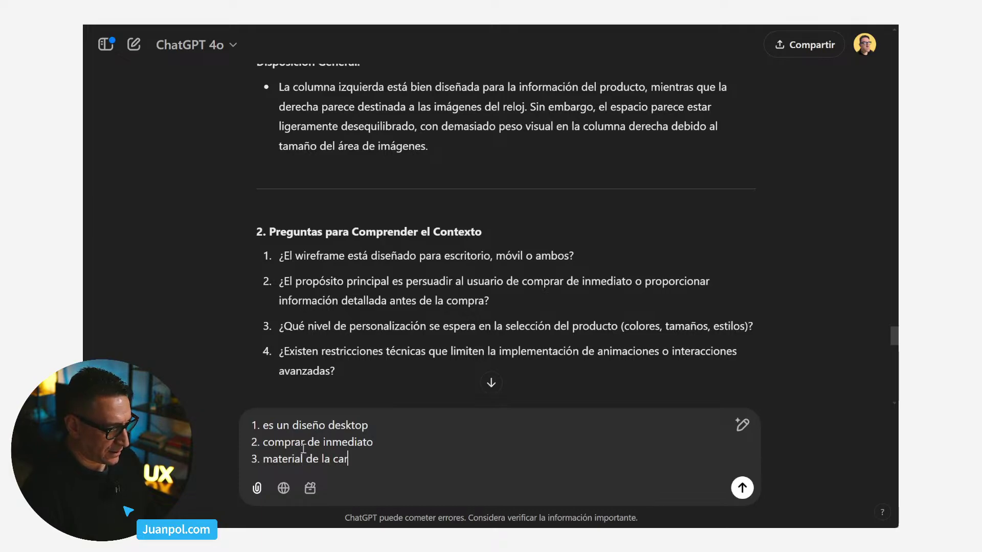
type("casa y")
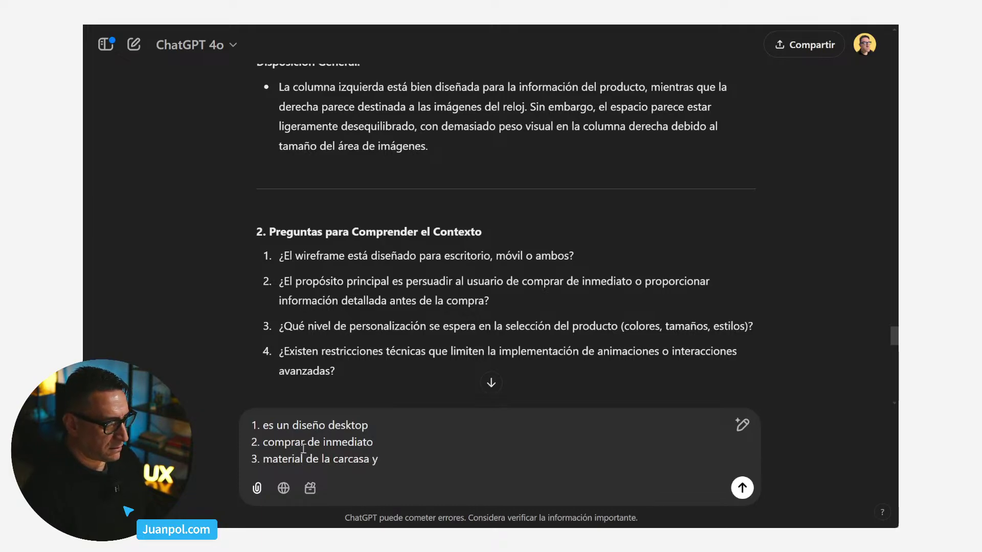
type(" tamaño de la es")
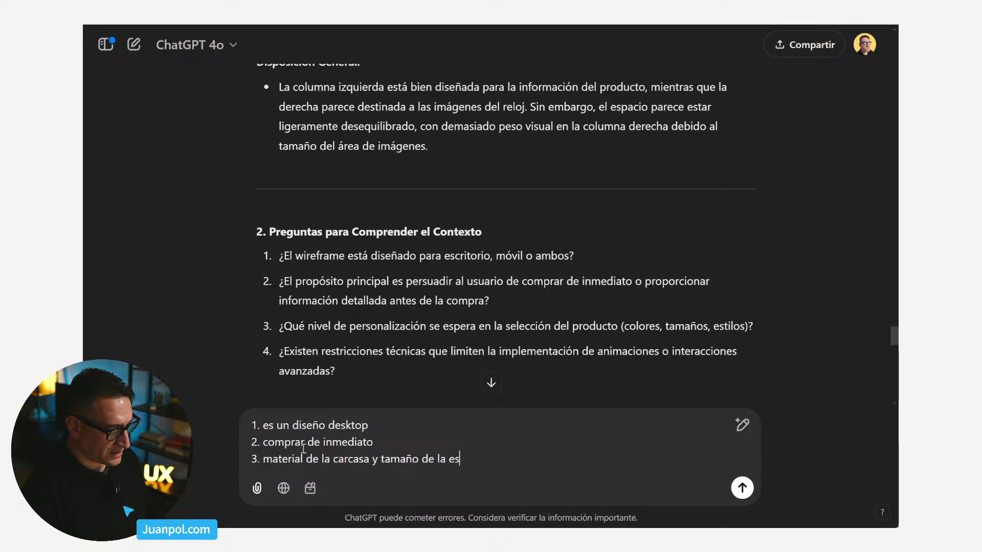
type("fera del re")
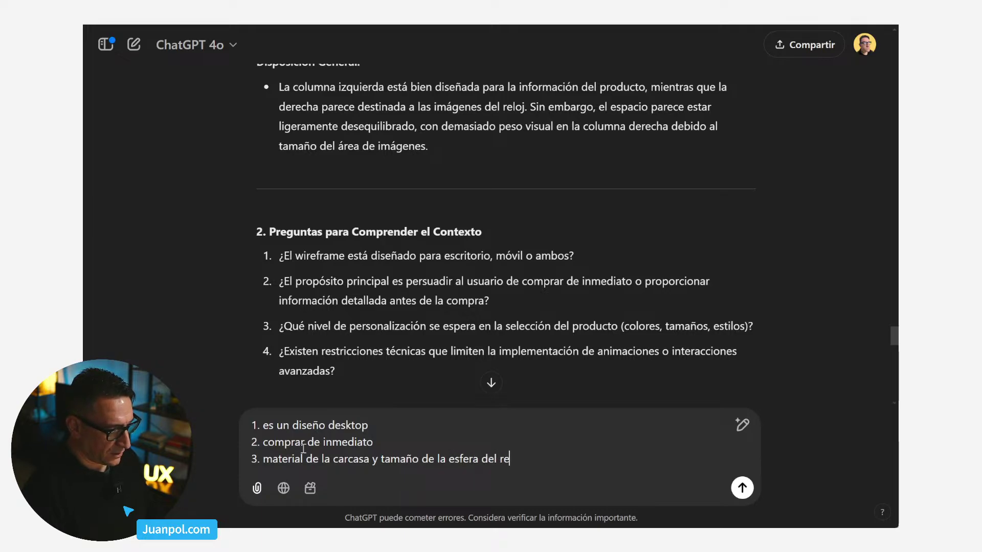
type("loj")
Replace "esfera del reloj" with "pantalla" at the end of the reply's third answer.
key("BackSpace")
key("BackSpace")
key("BackSpace")
key("BackSpace")
key("BackSpace")
key("BackSpace")
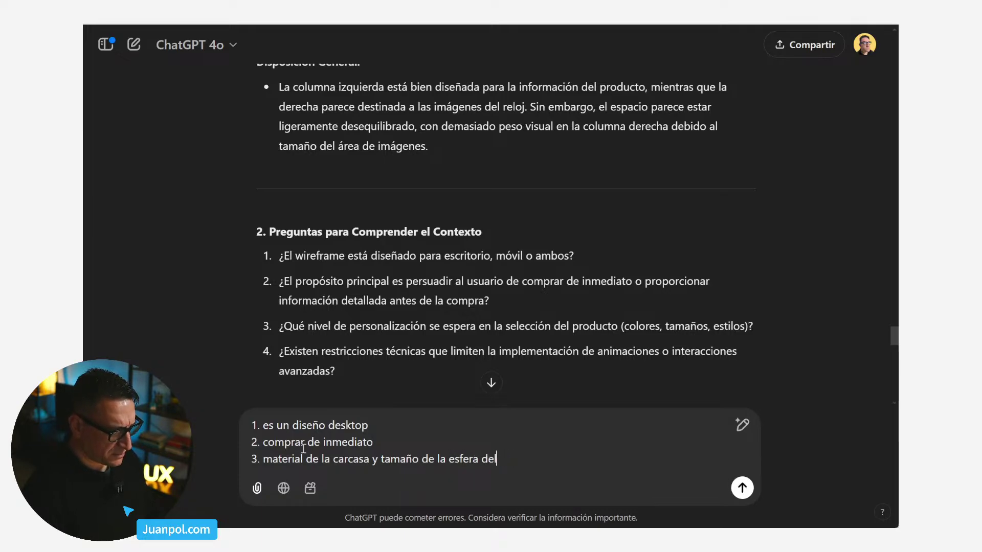
key("BackSpace")
key("BackSpace")
key("BackSpace")
key("BackSpace")
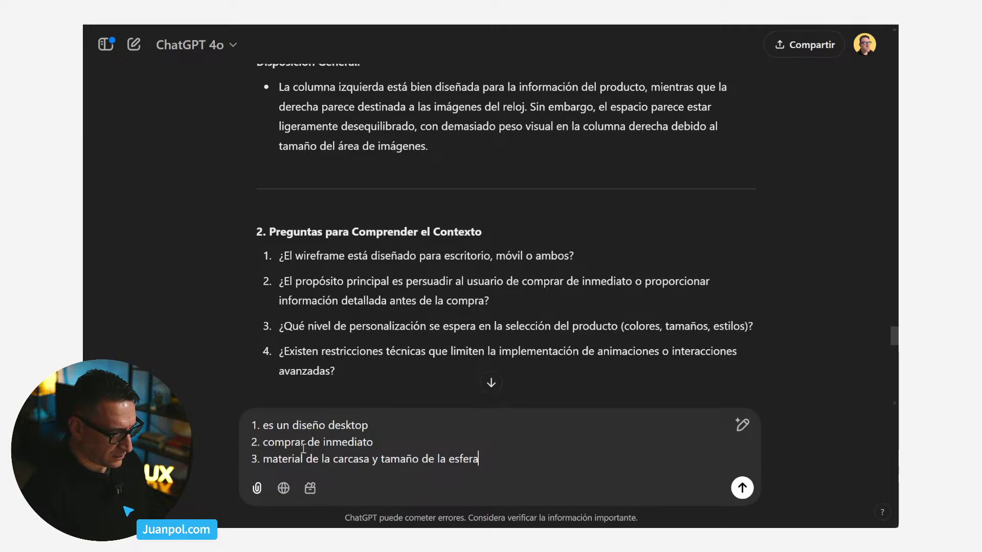
key("BackSpace")
key("BackSpace")
key("BackSpace")
key("BackSpace")
key("BackSpace")
key("BackSpace")
type("pana")
key("BackSpace")
type("tralla")
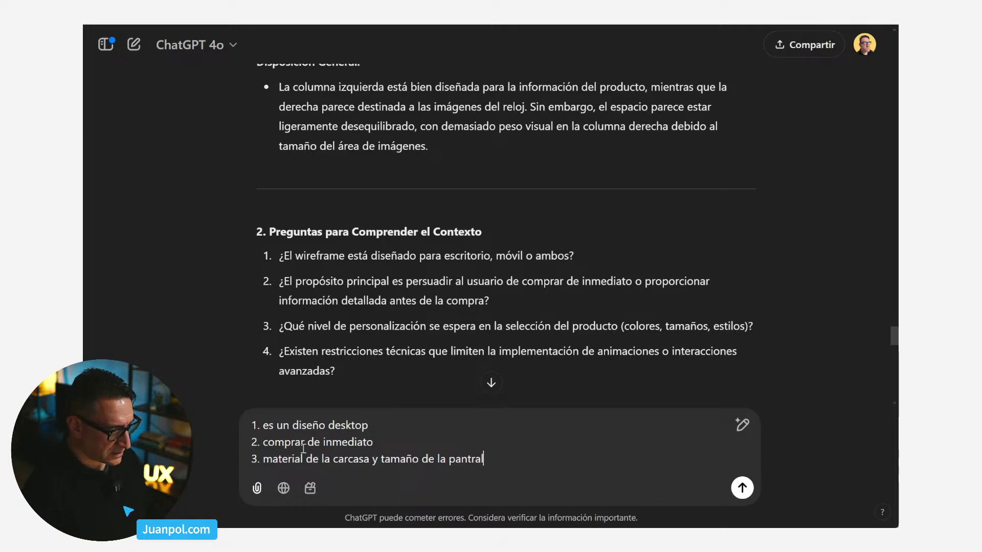
key("BackSpace")
key("BackSpace")
key("BackSpace")
key("BackSpace")
key("BackSpace")
type("alla")
Add the fourth answer, "4. no", on a new line of the unsent reply.
key("shift+Return")
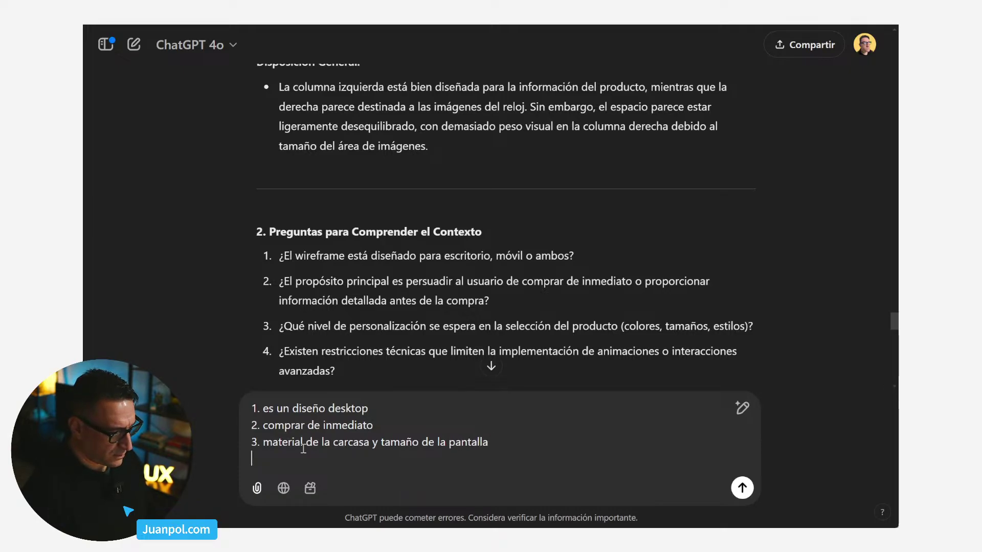
type("3")
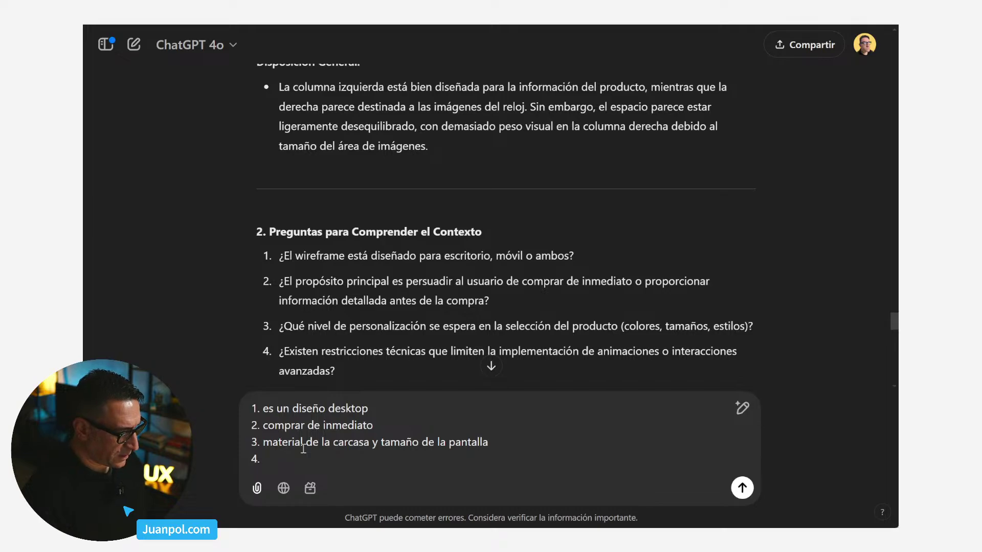
scroll(488, 329, "down", 1)
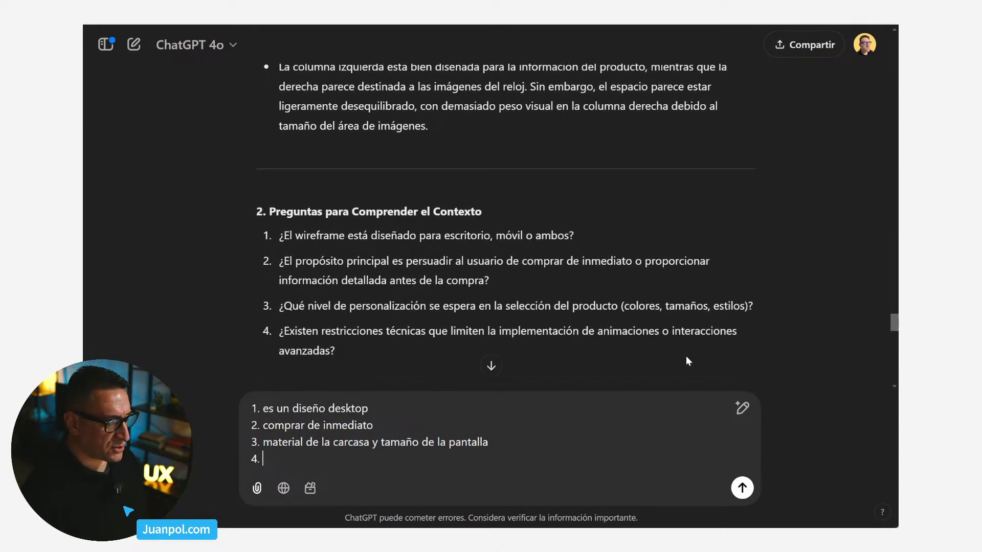
type("no")
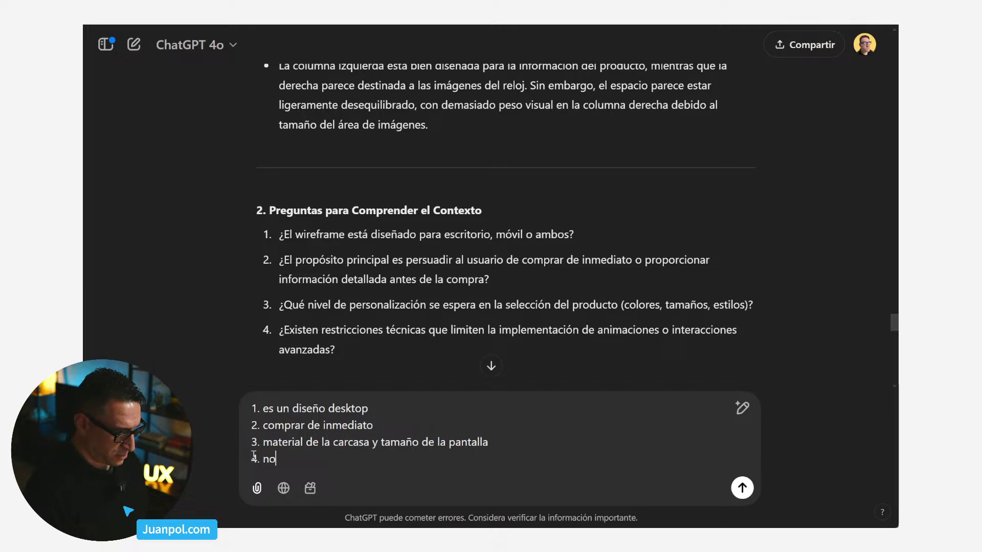
Read the critique's wireframe improvement suggestions on visual clarity, CTA button, image gallery and accessibility, including the descriptive label example.
scroll(486, 253, "down", 4)
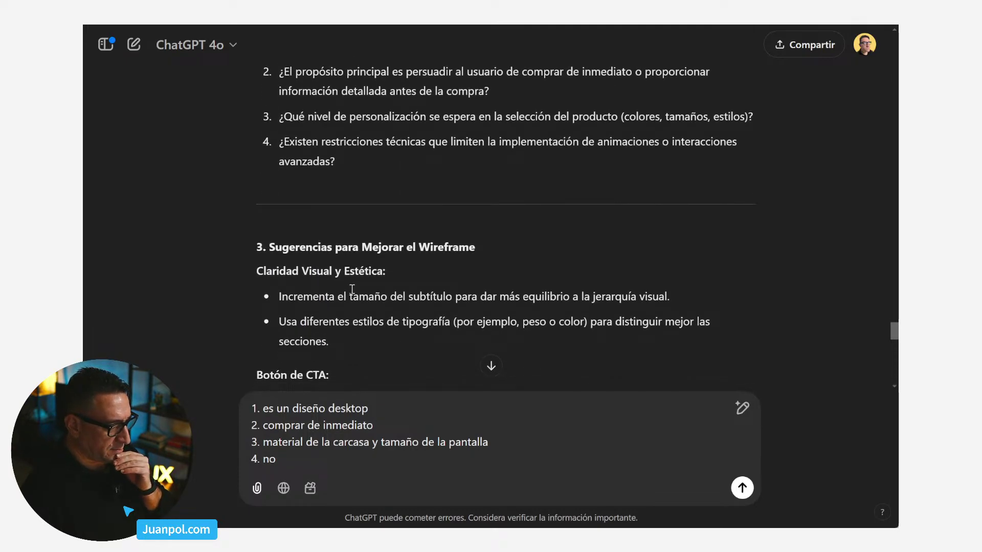
scroll(335, 282, "down", 1)
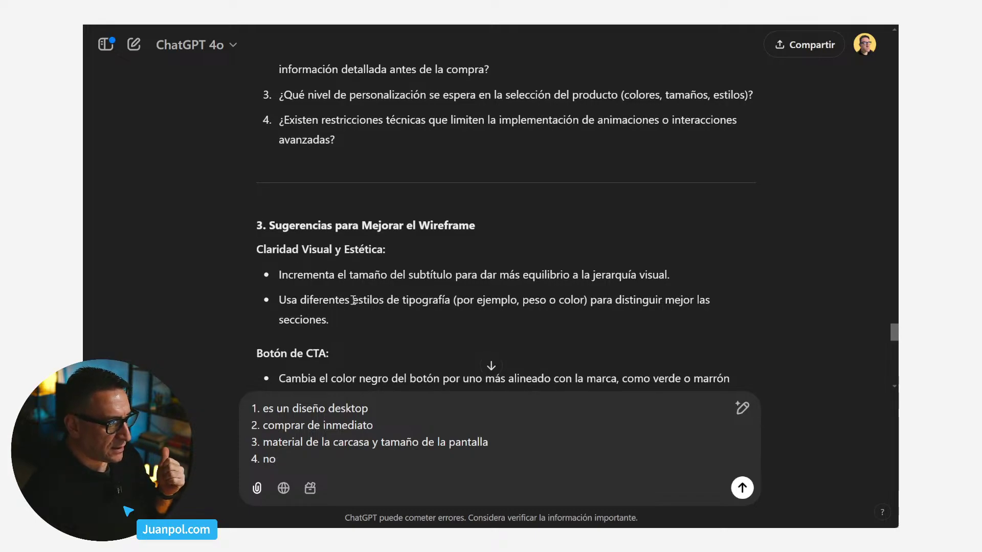
scroll(355, 299, "down", 1)
scroll(389, 285, "down", 1)
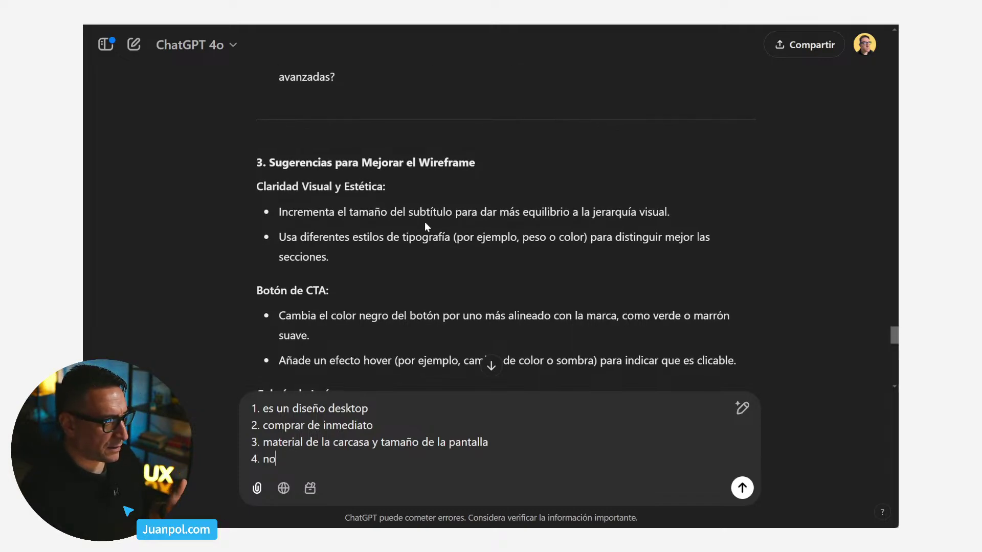
scroll(424, 222, "down", 1)
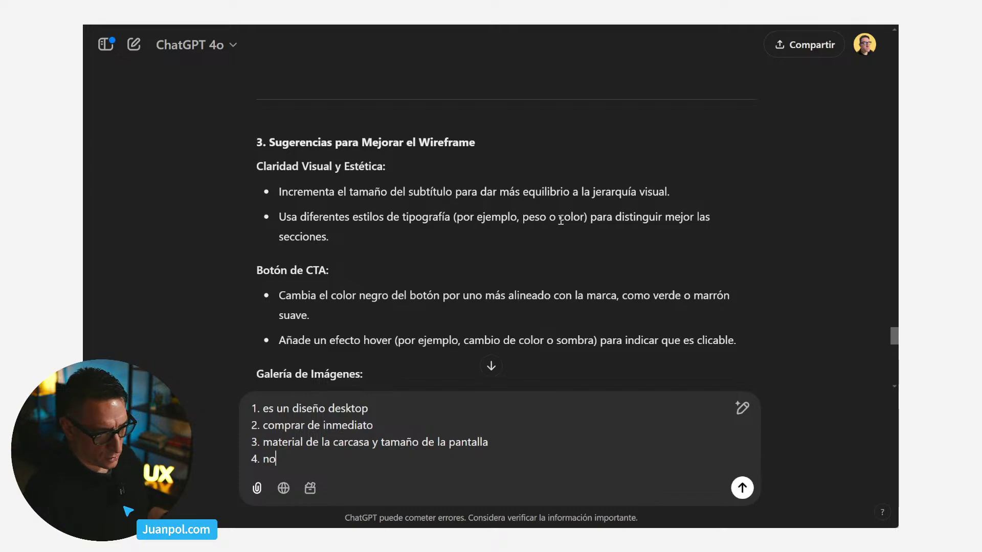
scroll(562, 263, "down", 3)
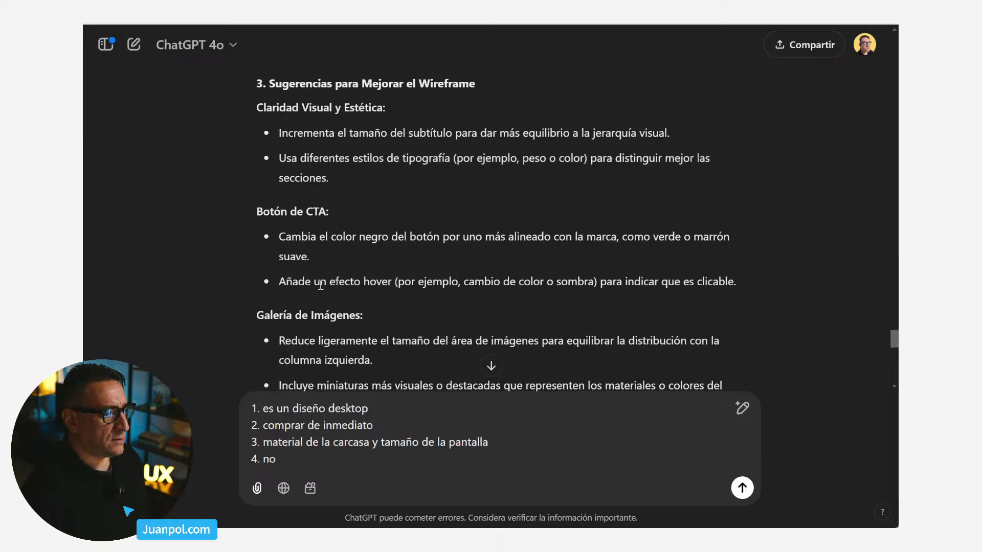
scroll(361, 301, "down", 3)
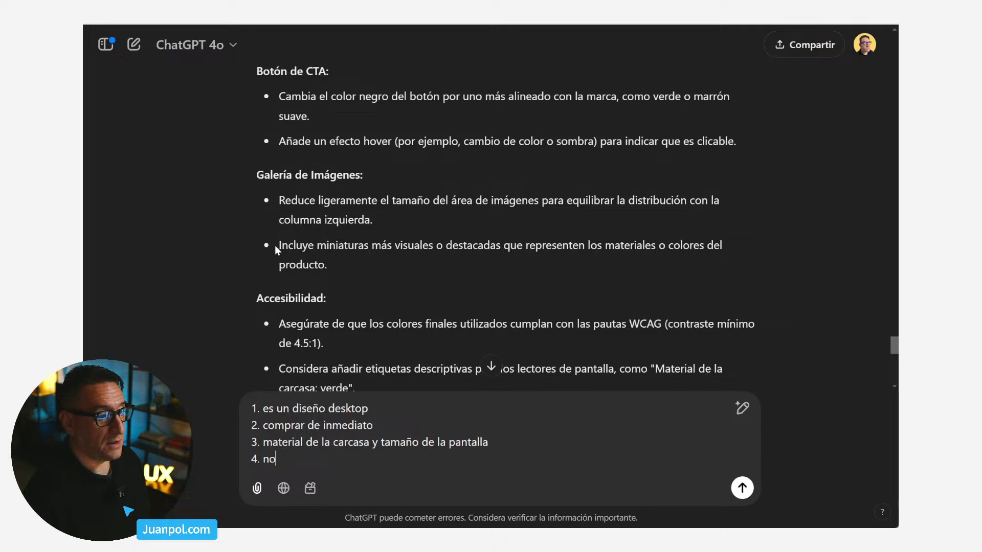
left_click_drag(276, 247, 325, 249)
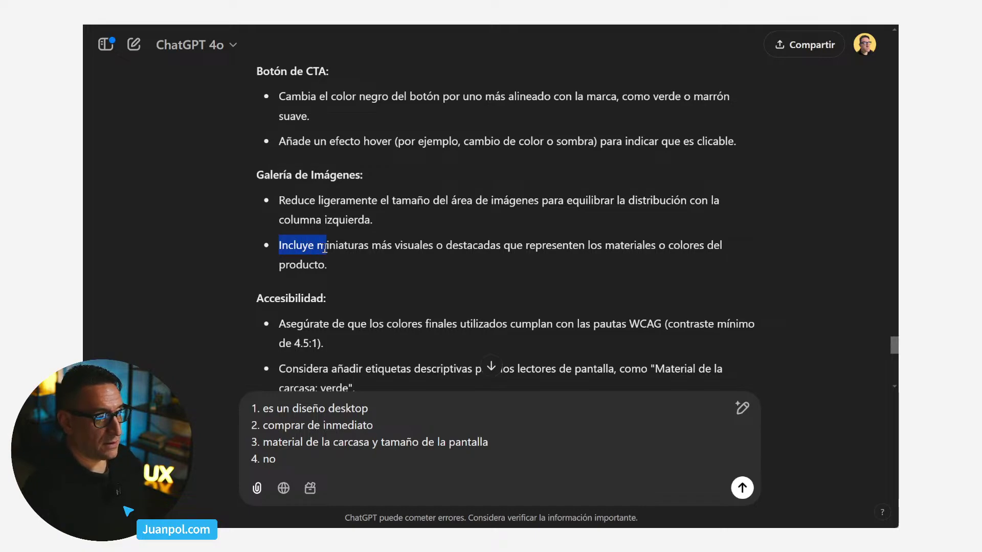
left_click_drag(257, 175, 361, 176)
left_click_drag(278, 246, 363, 246)
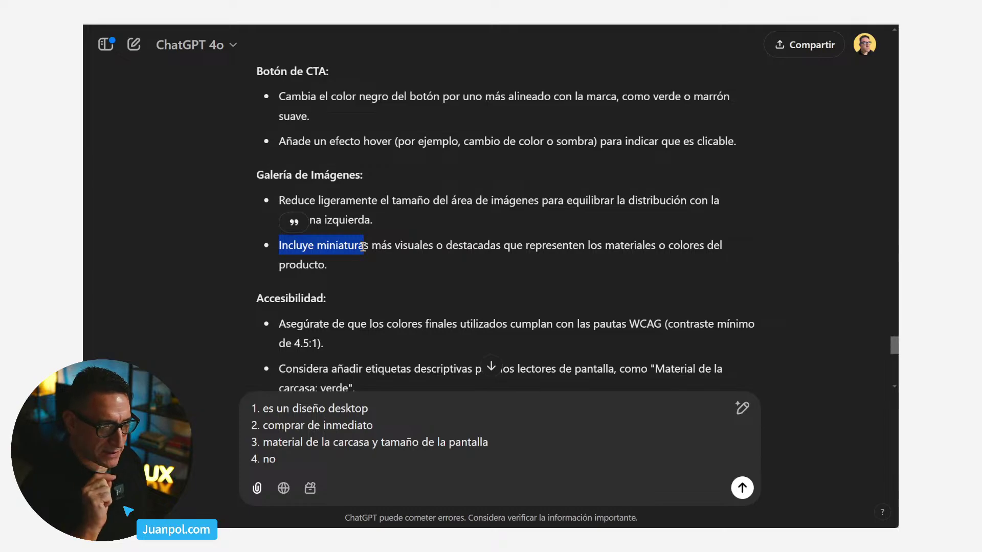
left_click(362, 248)
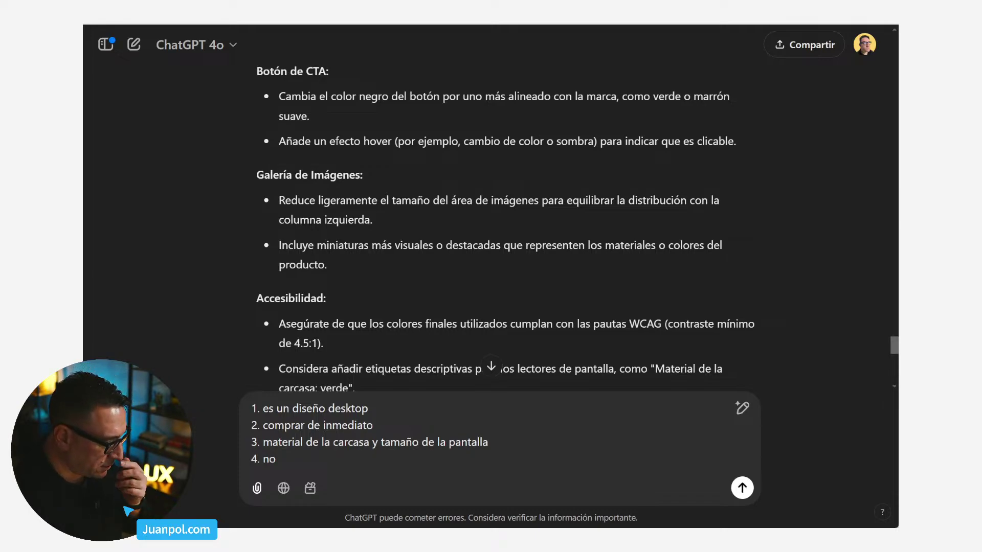
scroll(491, 225, "down", 1)
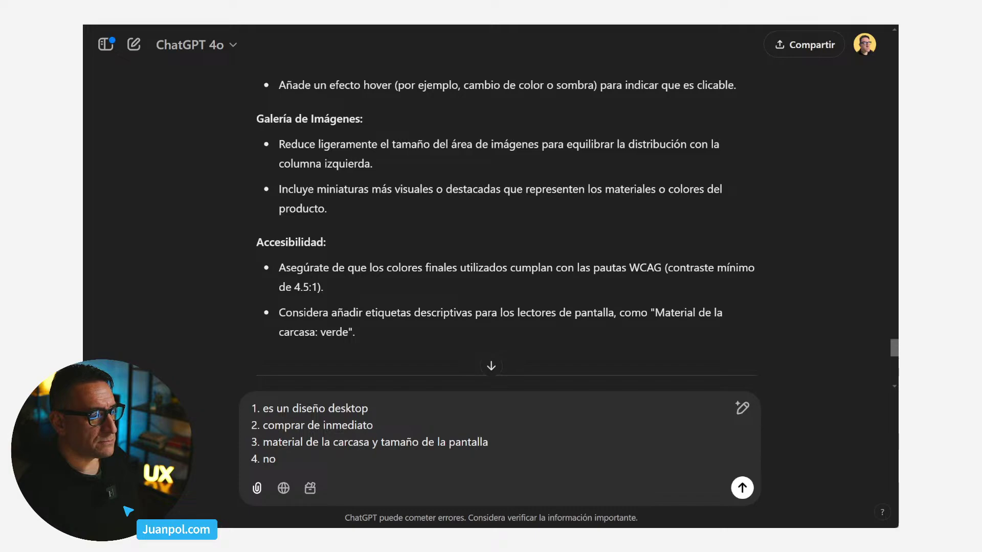
left_click_drag(319, 332, 348, 330)
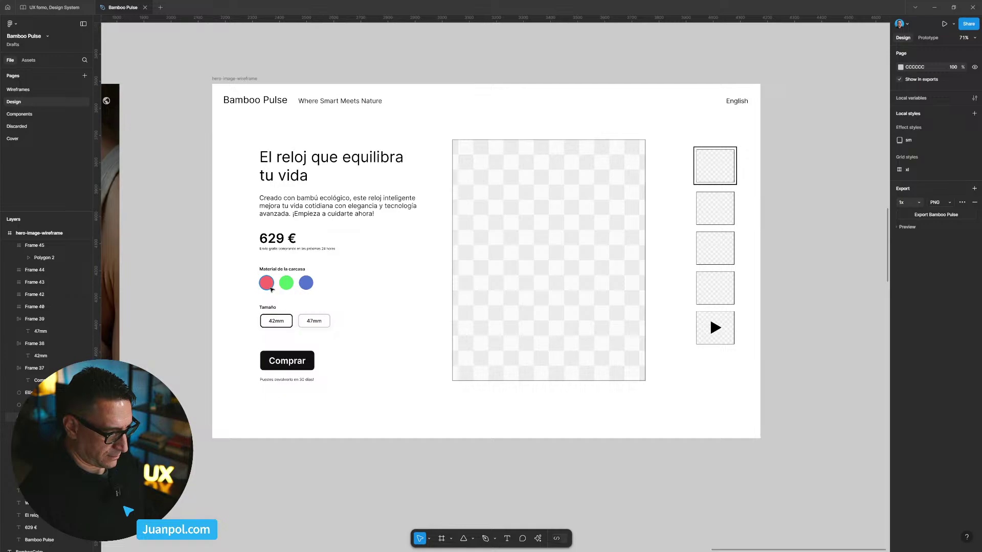
Extend the case material label above the colour circles to read "Material de la carcasa: roja".
left_click(271, 286)
double_click(304, 271)
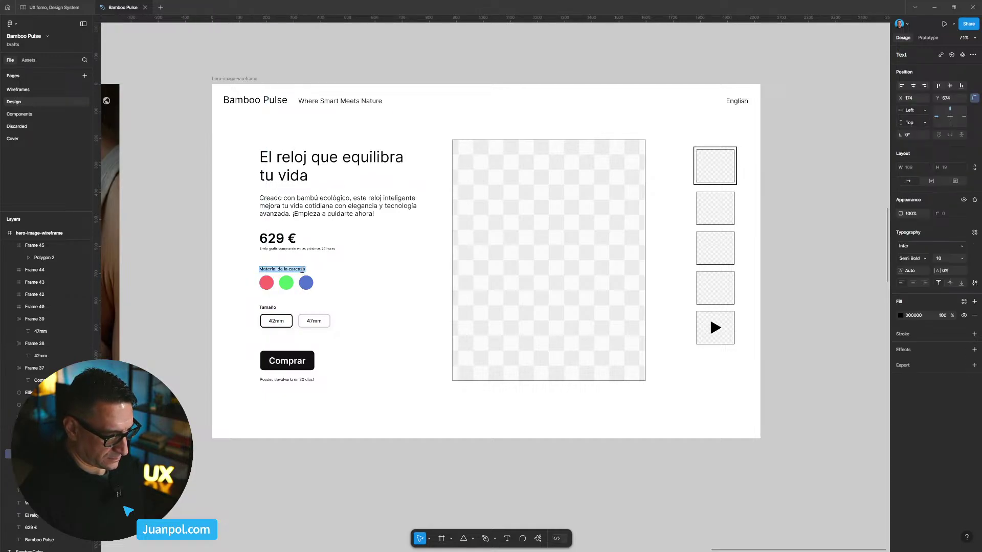
left_click(303, 270)
type(":")
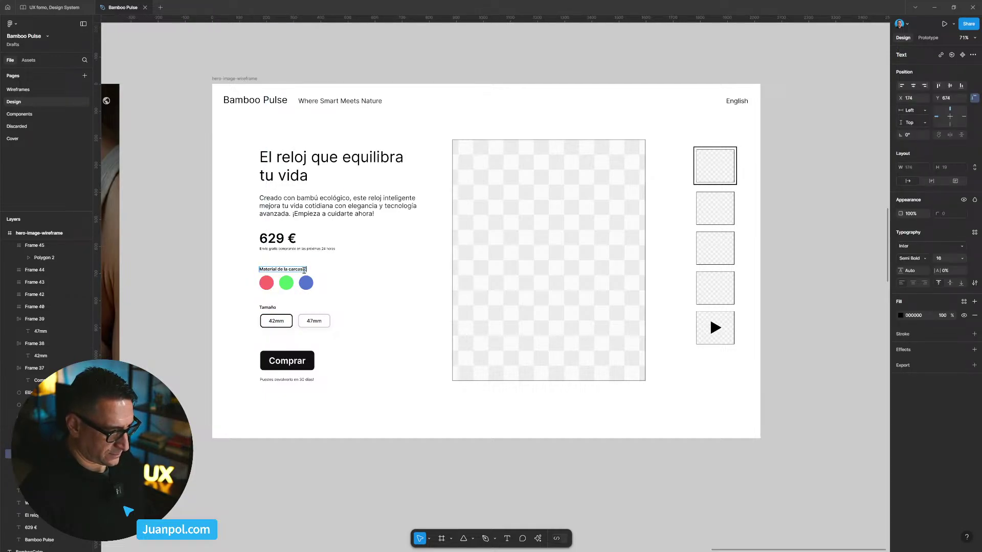
type(" roja")
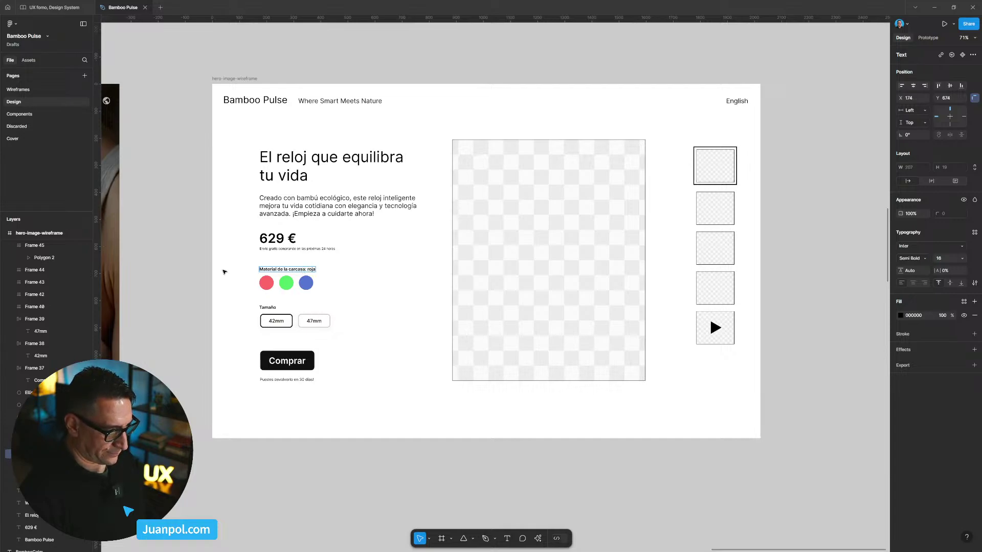
left_click(193, 271)
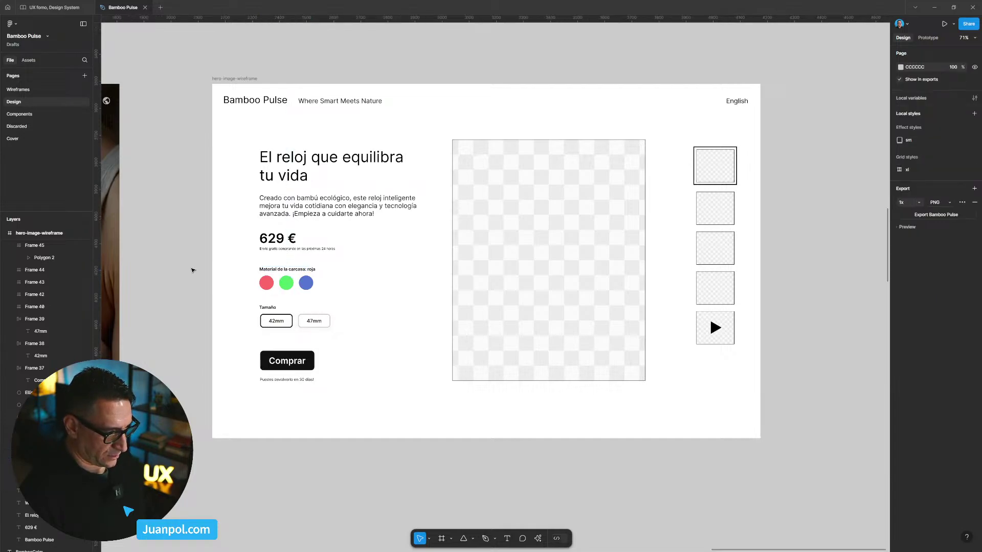
key("ctrl+z")
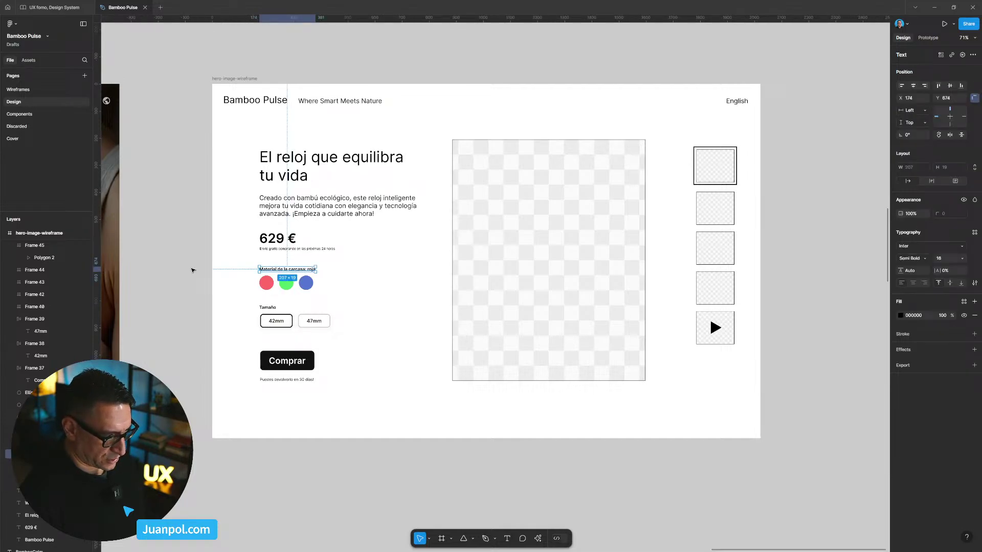
left_click(214, 279)
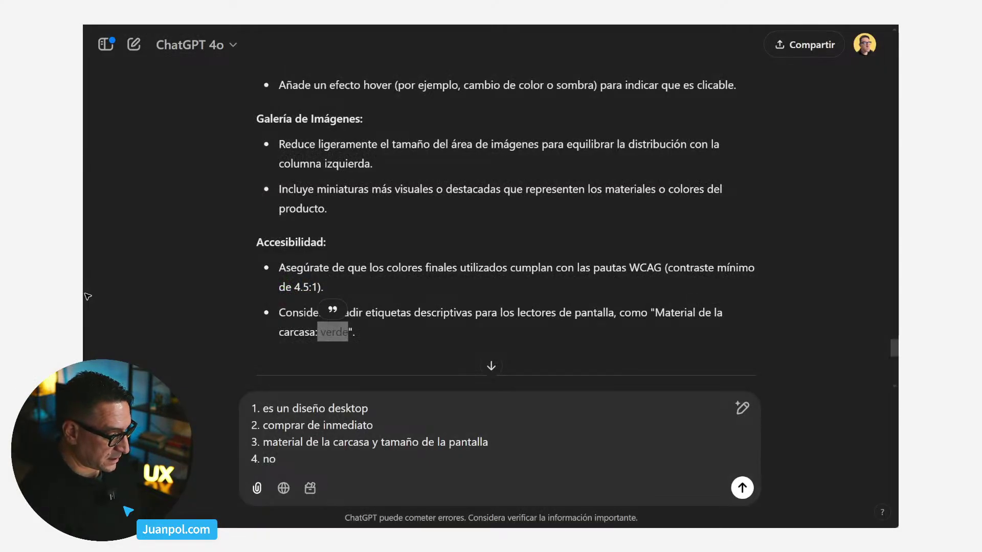
In ChatGPT, read the critique's usability and accessibility problems through its conclusion, and send the four drafted context answers.
left_click(87, 297)
scroll(356, 326, "down", 3)
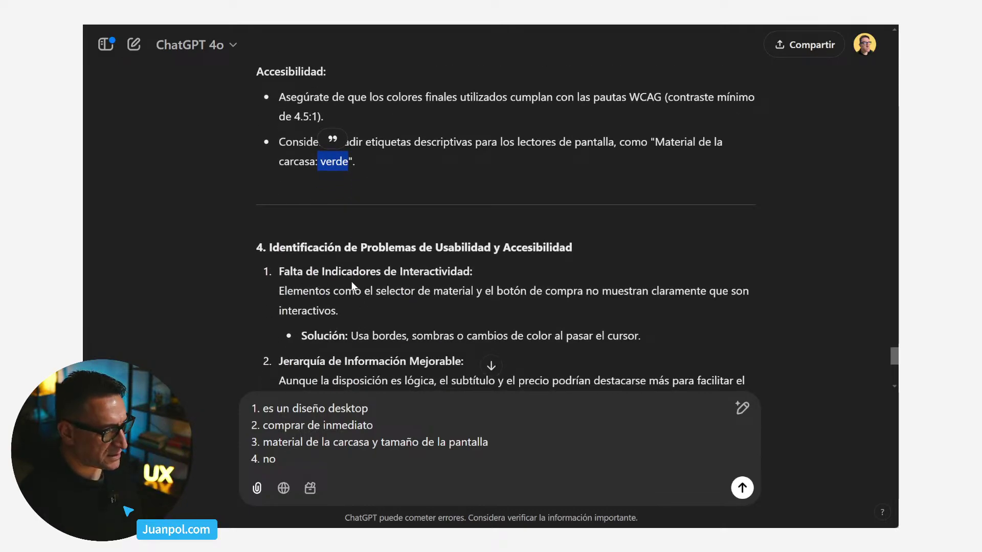
scroll(512, 294, "up", 1)
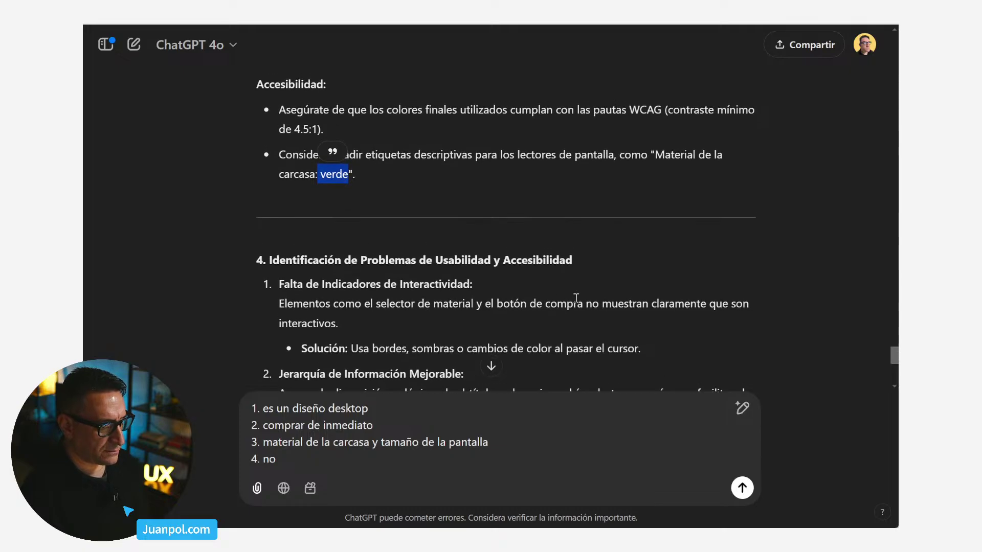
scroll(577, 298, "down", 1)
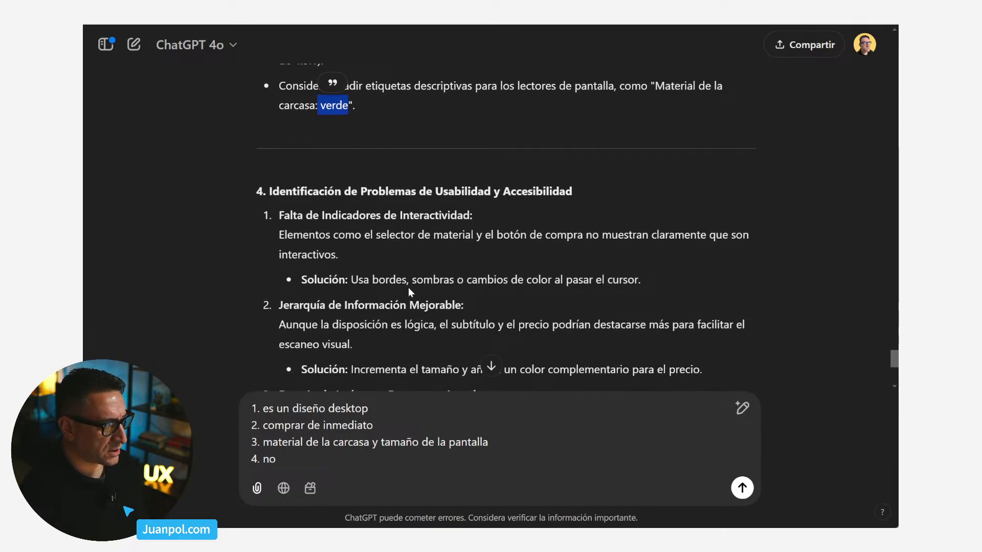
scroll(408, 292, "down", 2)
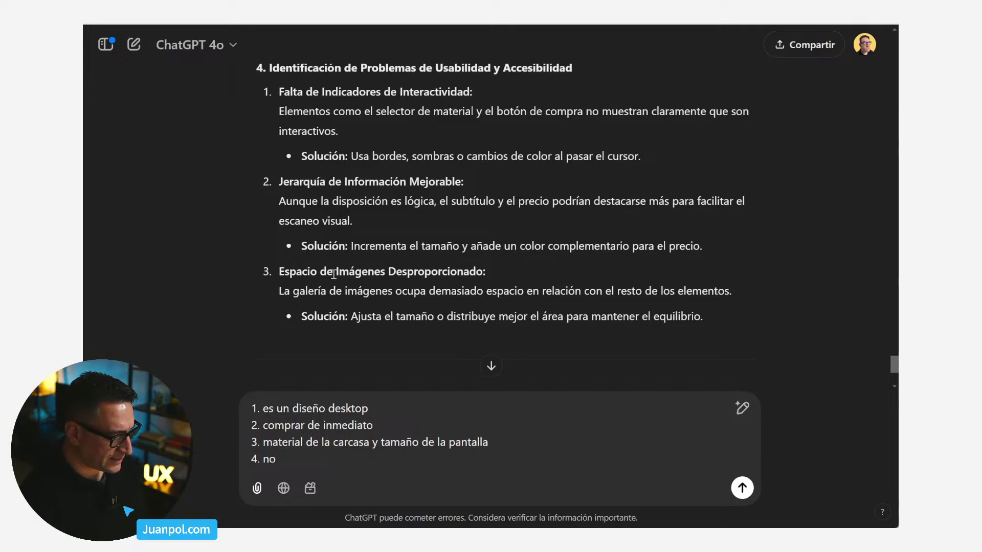
scroll(333, 286, "down", 3)
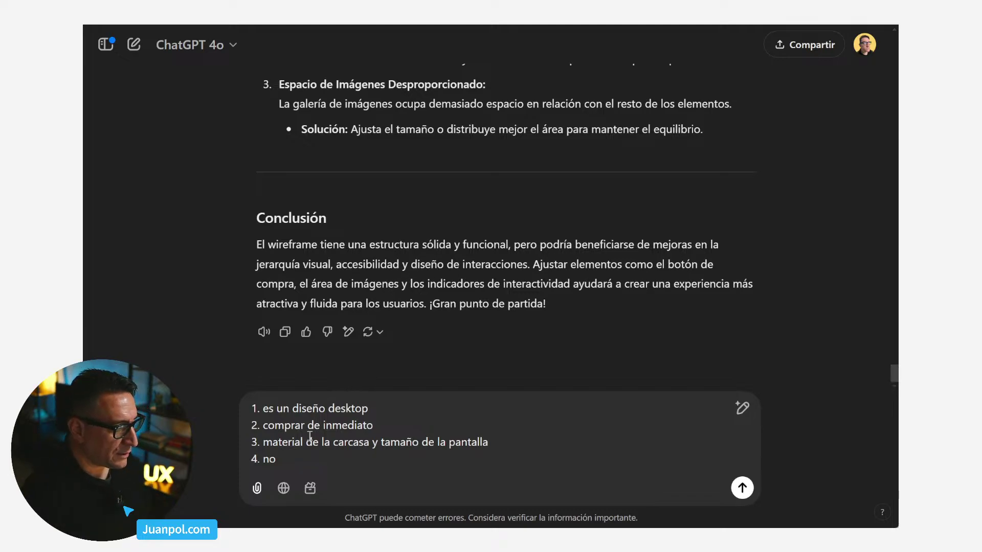
left_click(300, 458)
key("Return")
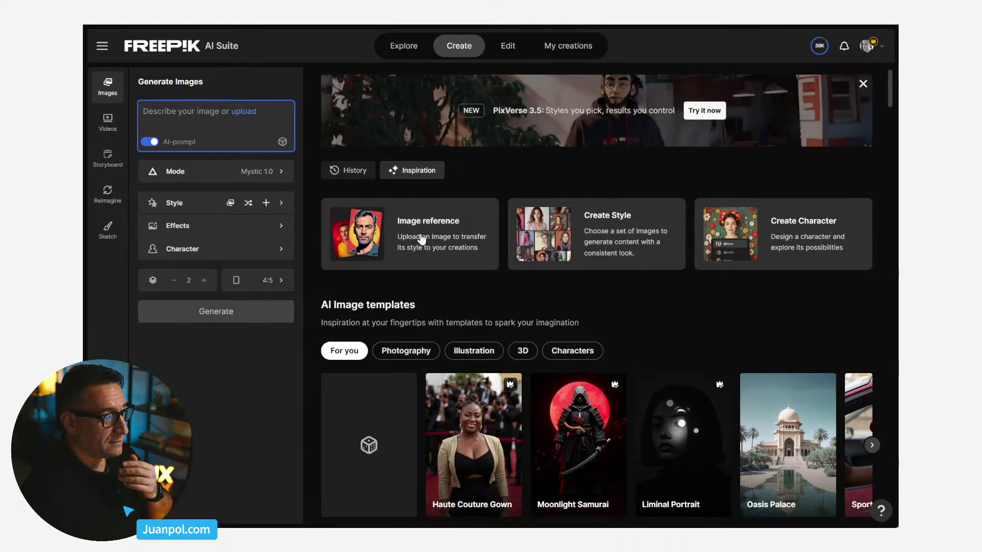
In Freepik AI Suite, open the image generator's style library and browse the available styles and their usage tips.
left_click(282, 204)
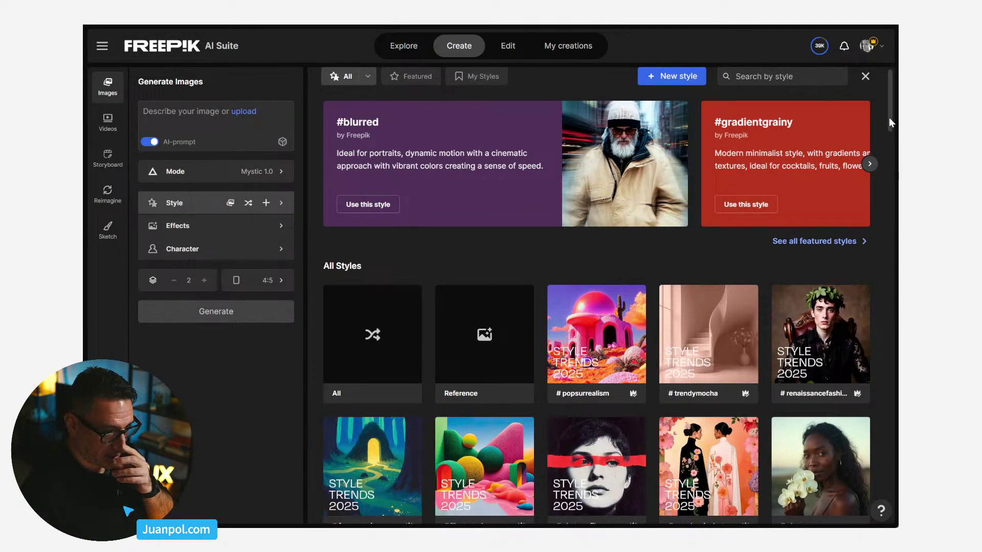
left_click_drag(890, 119, 887, 178)
scroll(868, 217, "down", 10)
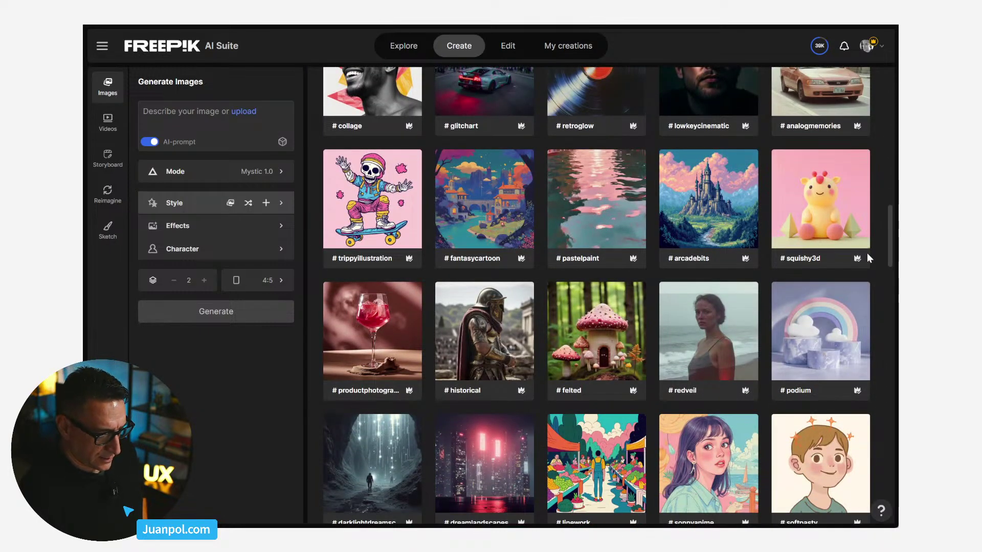
scroll(867, 253, "down", 3)
scroll(871, 271, "down", 6)
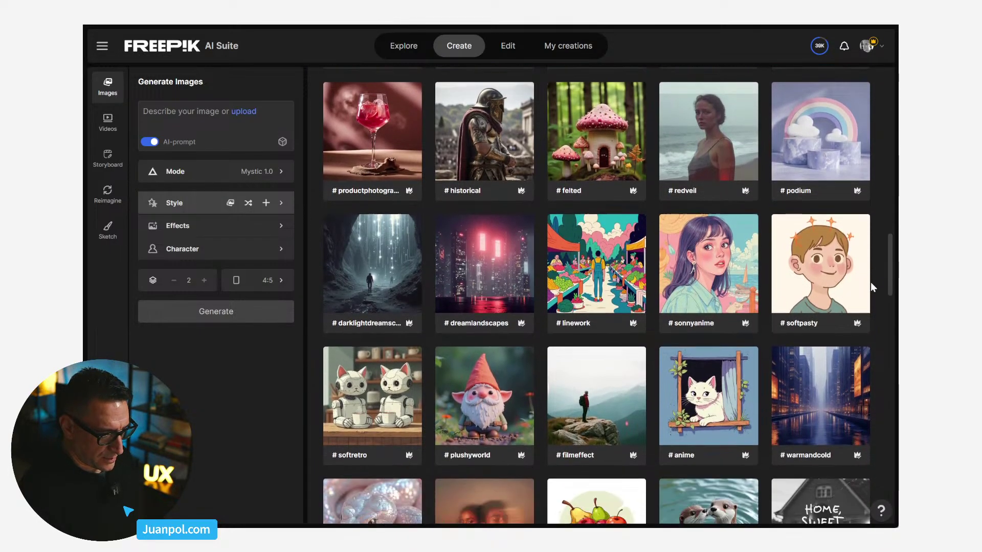
scroll(874, 315, "down", 7)
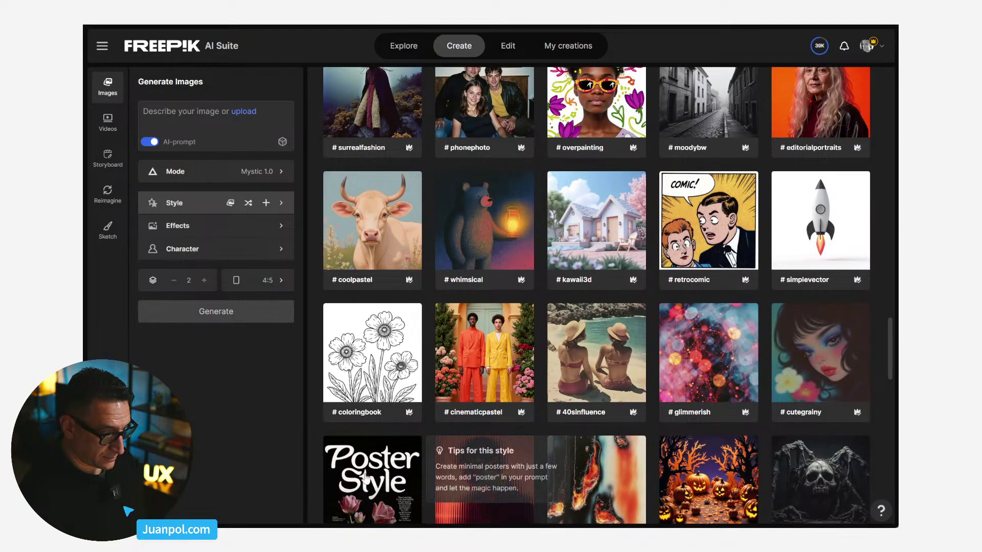
mouse_move(370, 377)
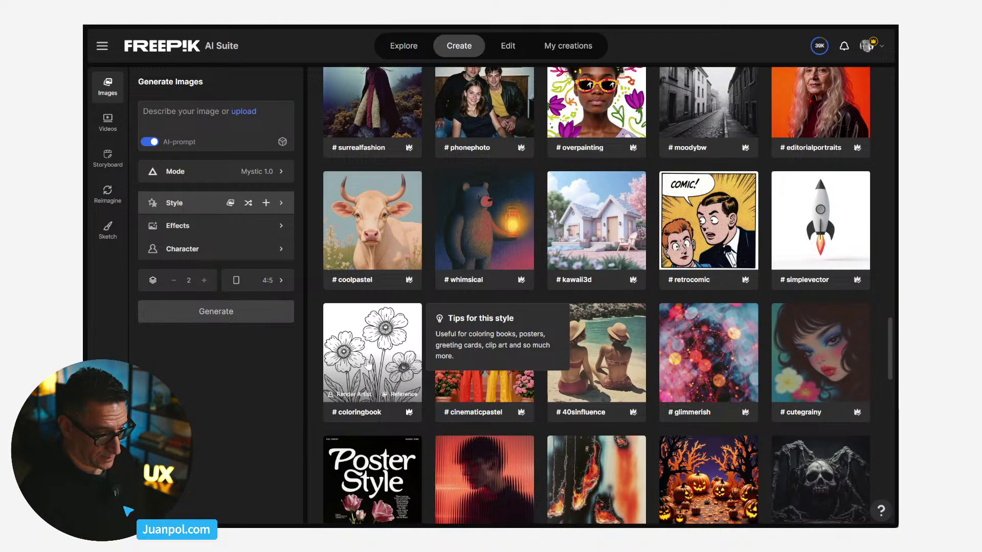
scroll(891, 363, "down", 6)
left_click_drag(890, 404, 870, 136)
scroll(871, 142, "up", 3)
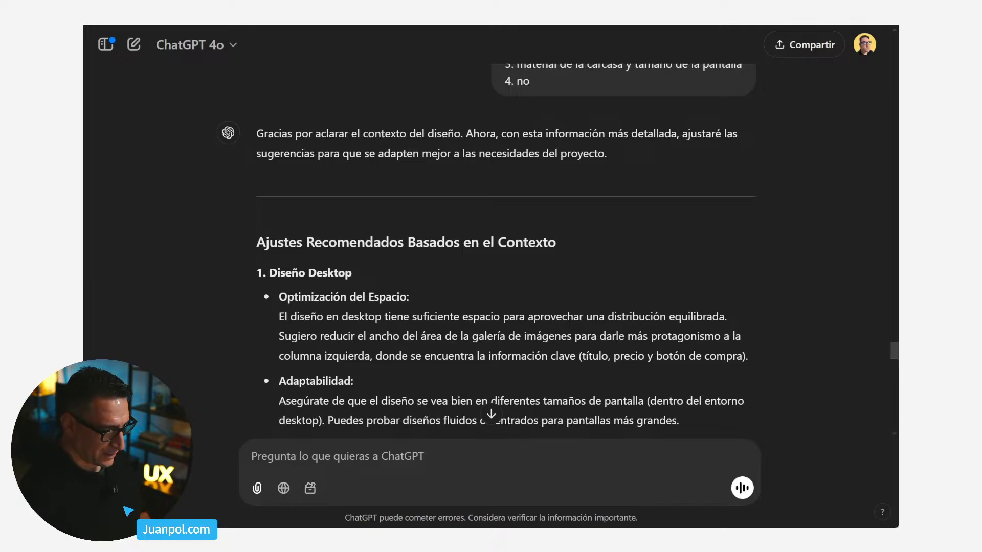
In ChatGPT, read the context-based adjustments on desktop layout, the buy button, its microcopy and the benefits section.
scroll(449, 339, "down", 1)
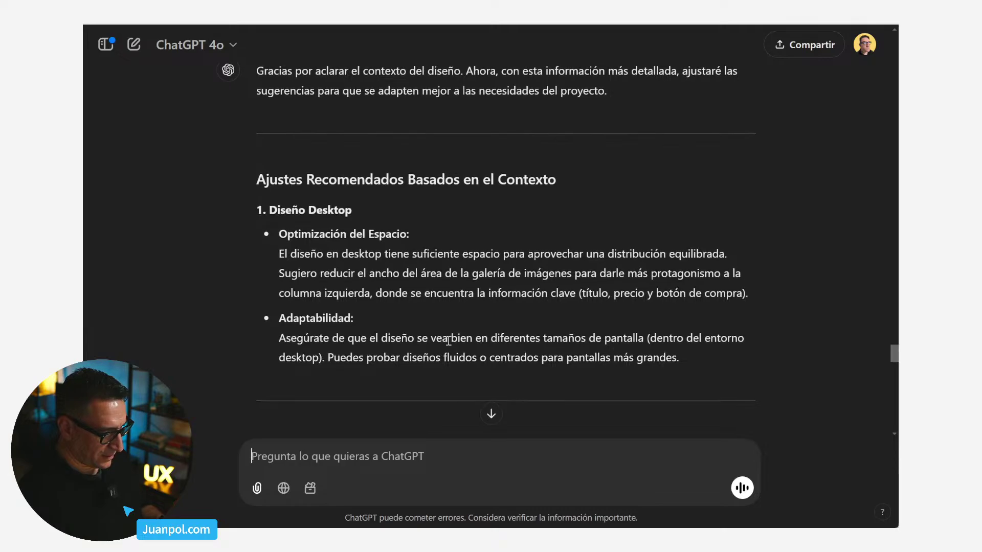
scroll(448, 341, "down", 7)
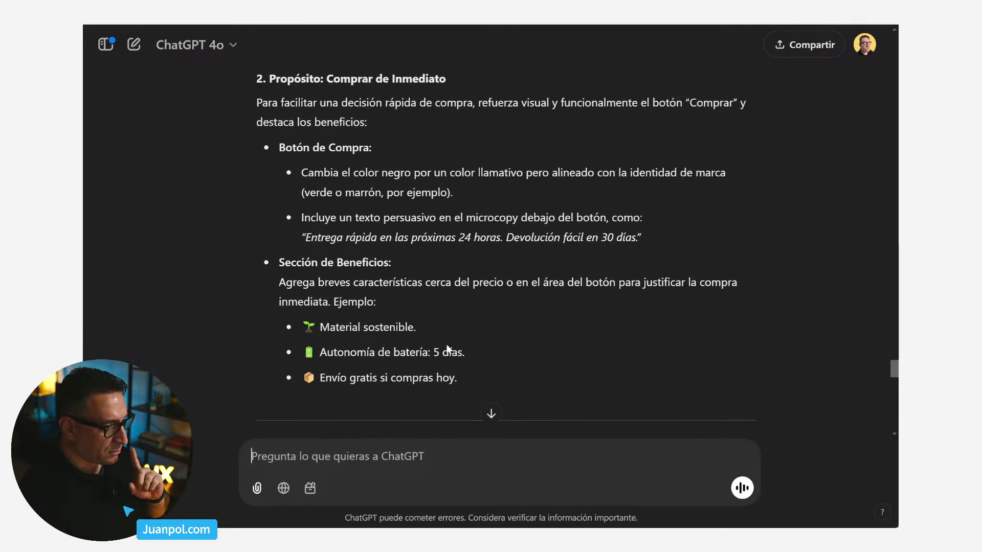
scroll(447, 347, "up", 5)
scroll(444, 358, "down", 1)
scroll(442, 371, "up", 6)
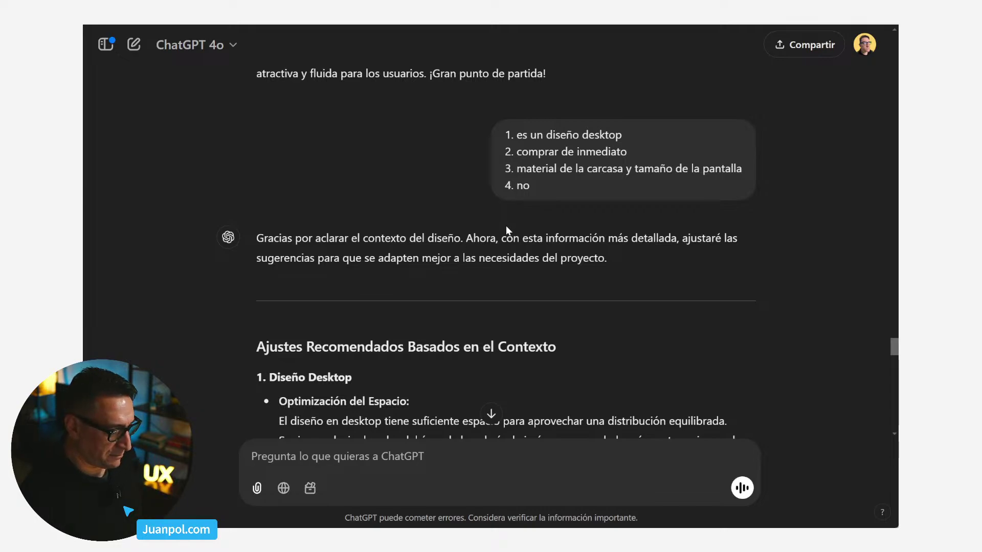
scroll(506, 229, "down", 1)
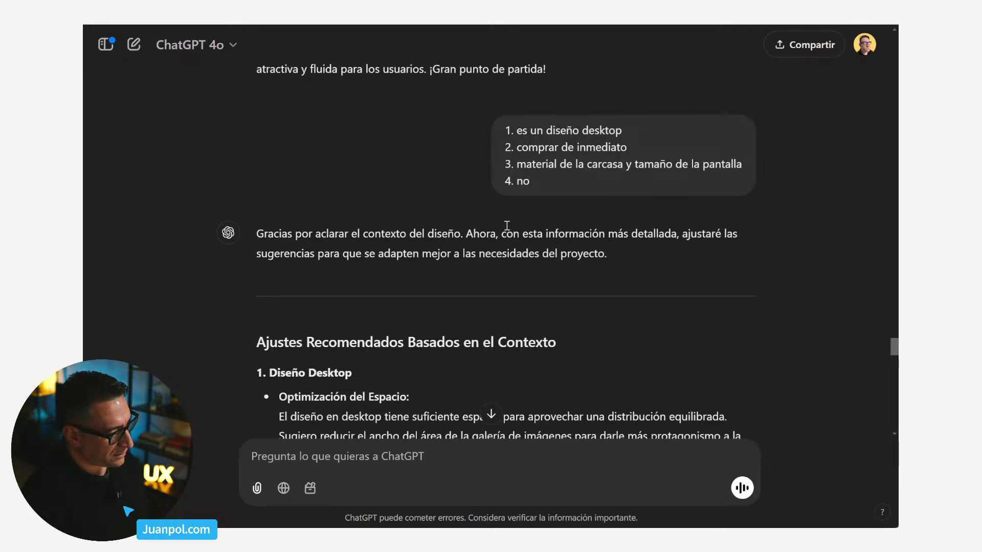
scroll(507, 225, "down", 2)
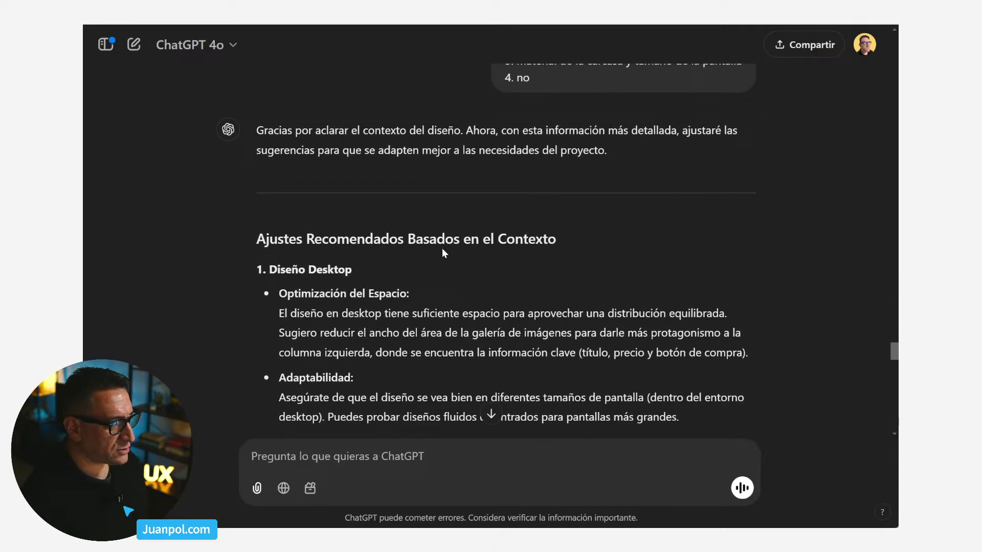
scroll(317, 255, "down", 2)
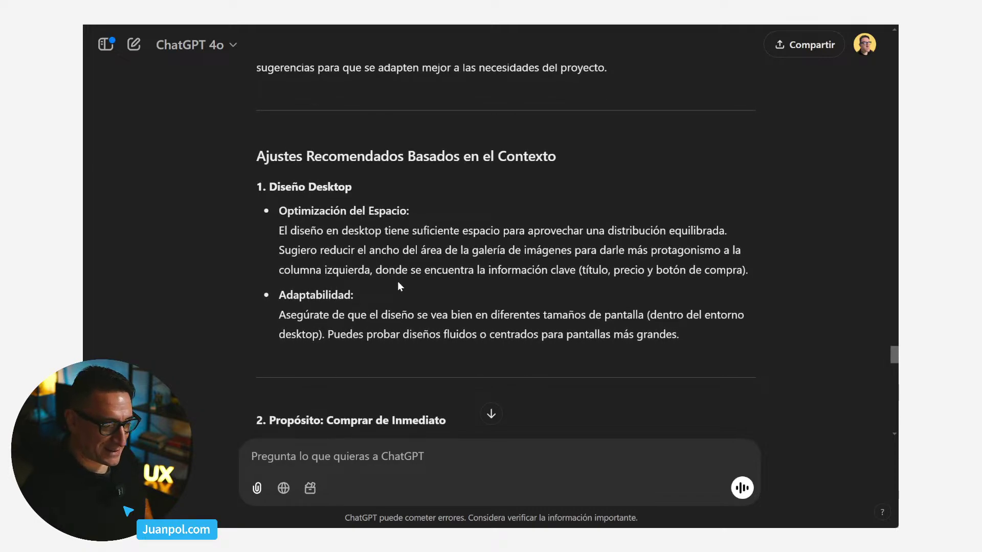
scroll(400, 287, "down", 4)
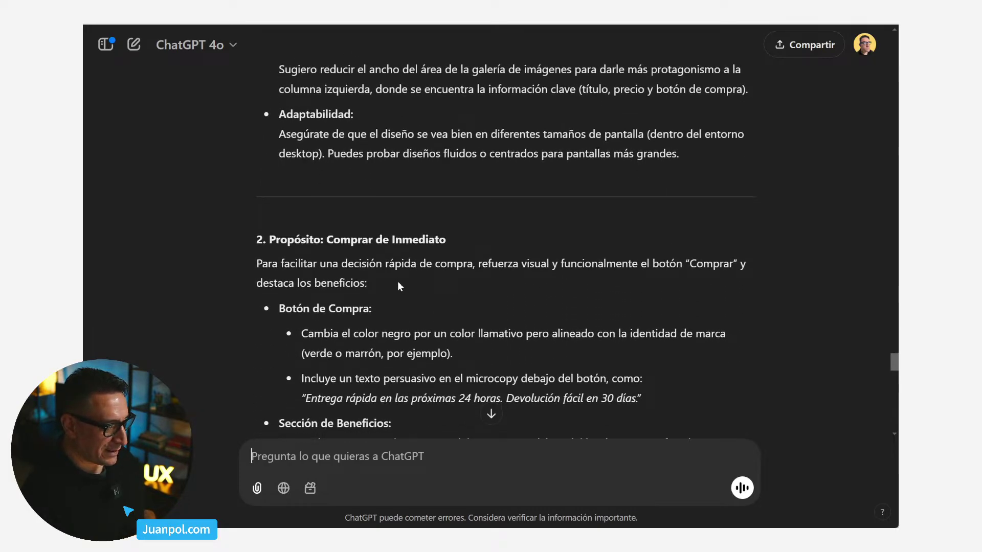
scroll(399, 283, "down", 1)
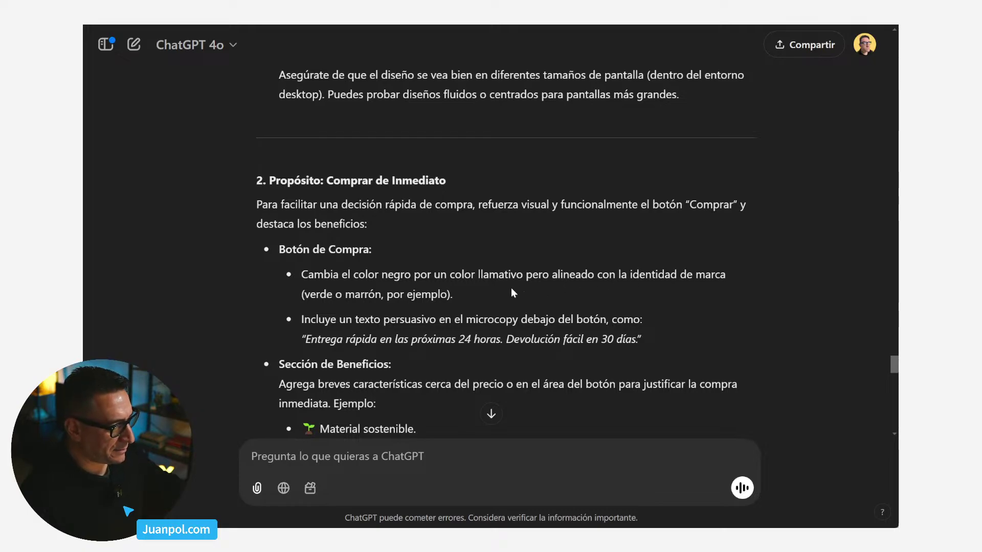
scroll(512, 290, "down", 2)
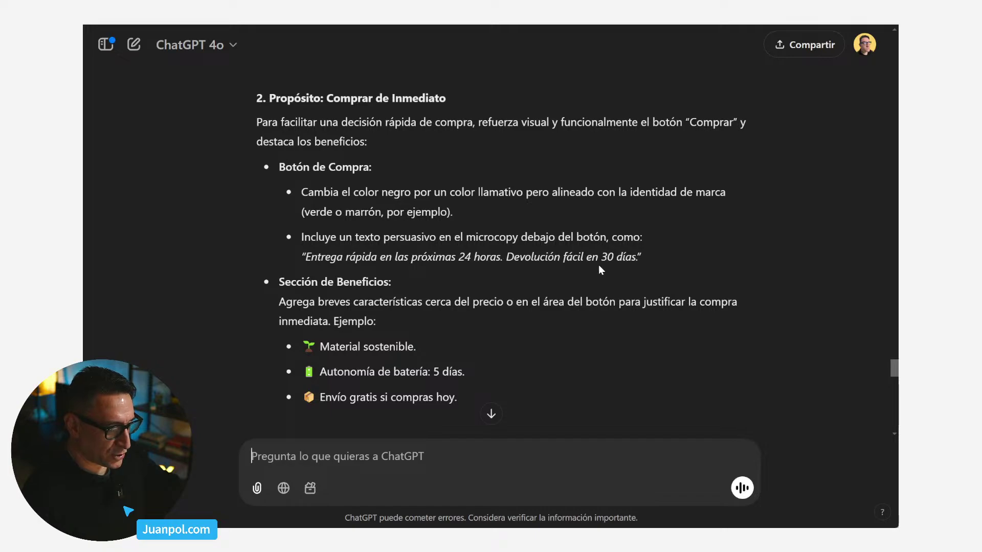
Copy the suggested microcopy "Entrega rápida en las próximas 24 horas. Devolución fácil en 30 días." and replace the text under Figma's Comprar button with it.
left_click_drag(638, 258, 308, 264)
key("ctrl+c")
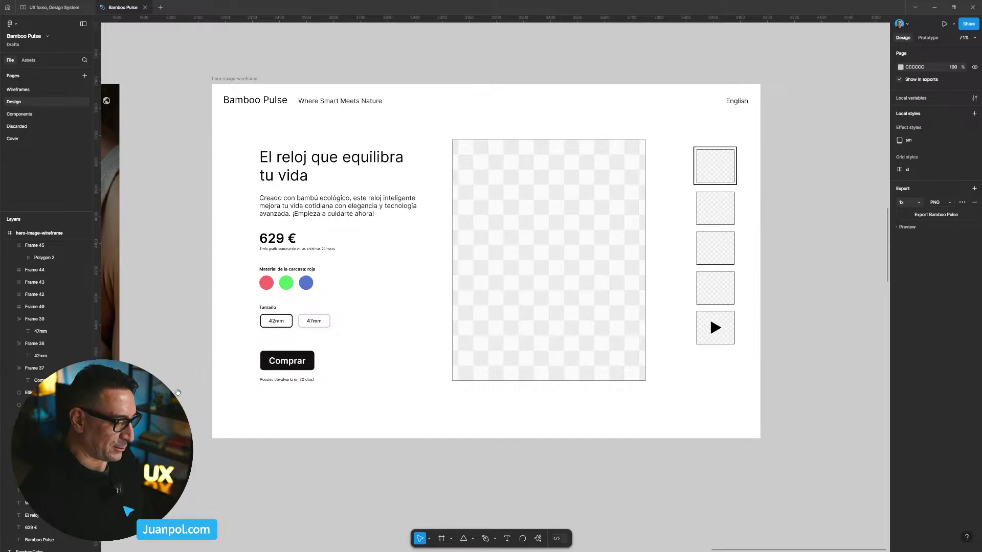
left_click_drag(178, 393, 223, 309)
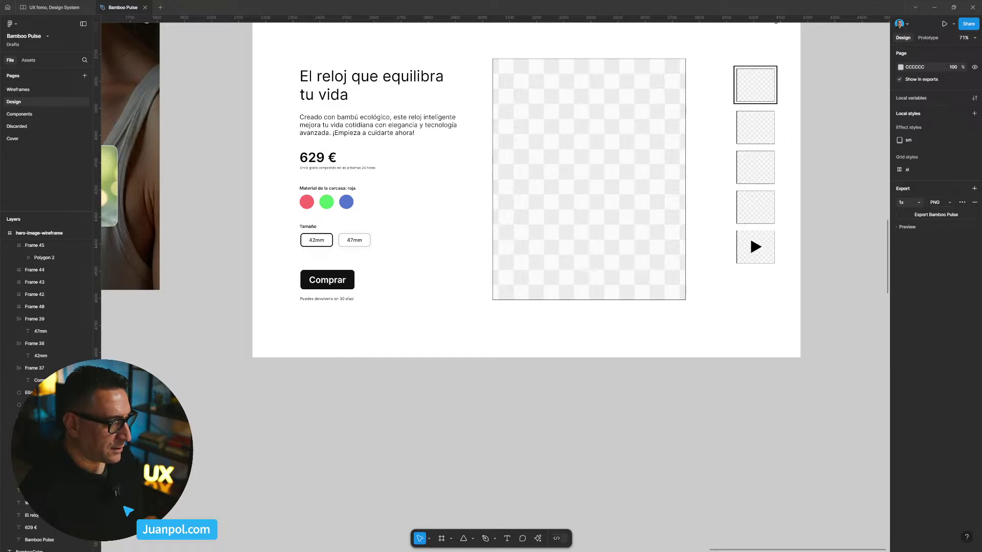
scroll(290, 351, "up", 5)
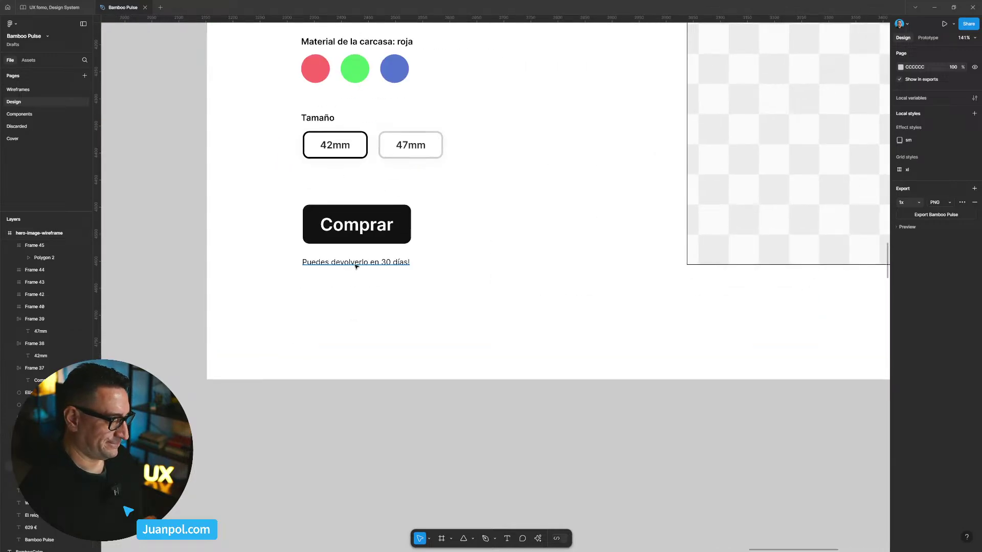
double_click(356, 264)
key("ctrl+v")
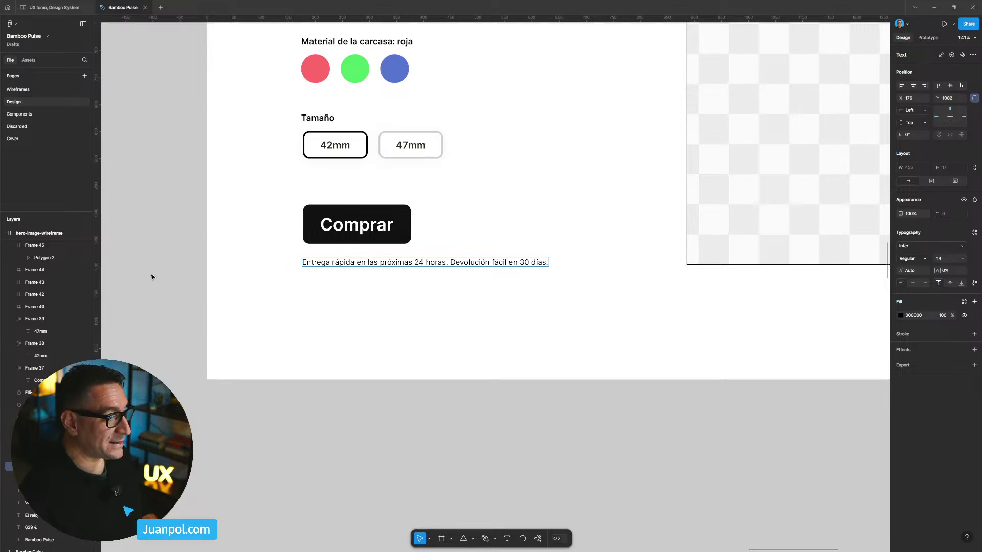
key("Escape")
scroll(169, 274, "down", 5)
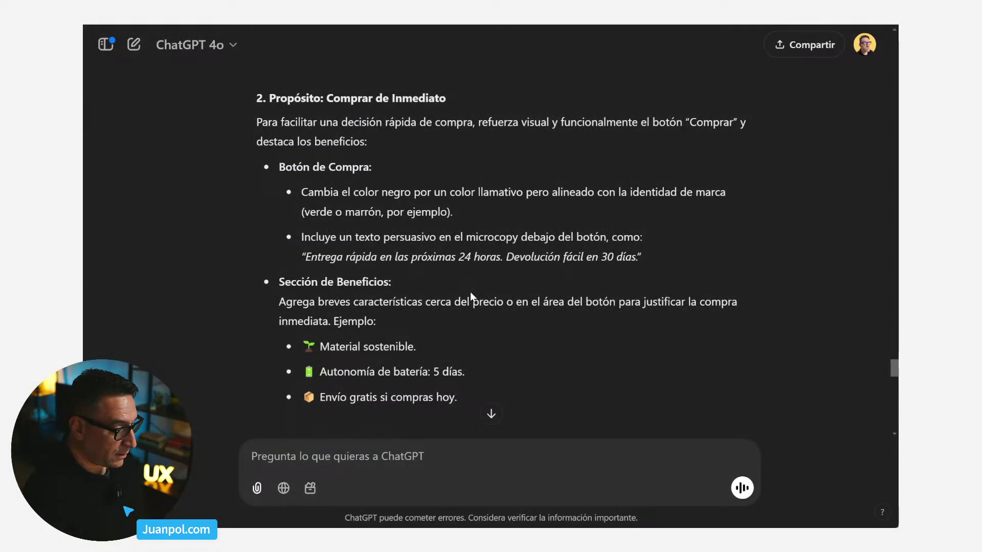
Copy the three benefit lines from ChatGPT's "Sección de Beneficios" and paste them into a new text box below the hero-image-wireframe frame in Figma.
scroll(389, 292, "down", 1)
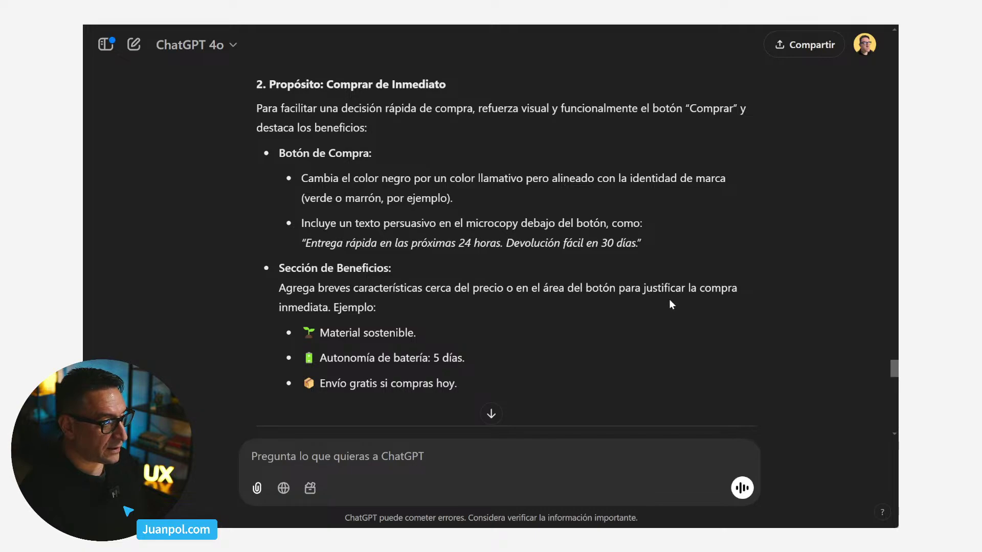
left_click_drag(483, 384, 303, 333)
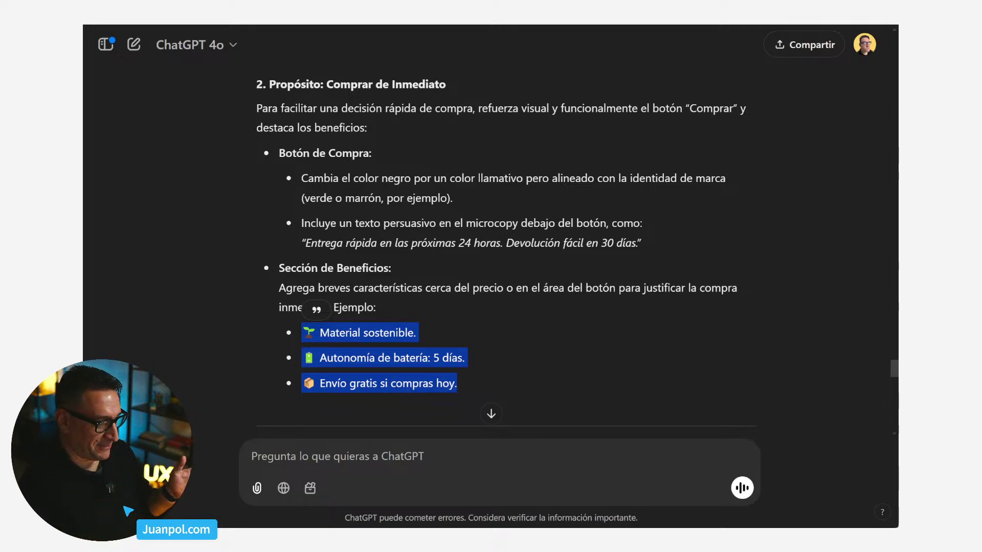
key("alt+Tab")
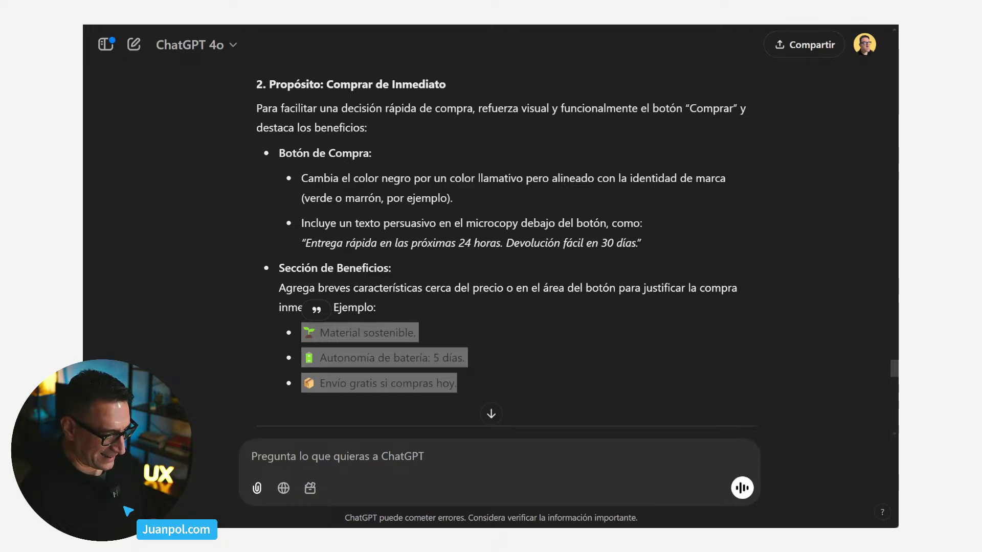
left_click(317, 333)
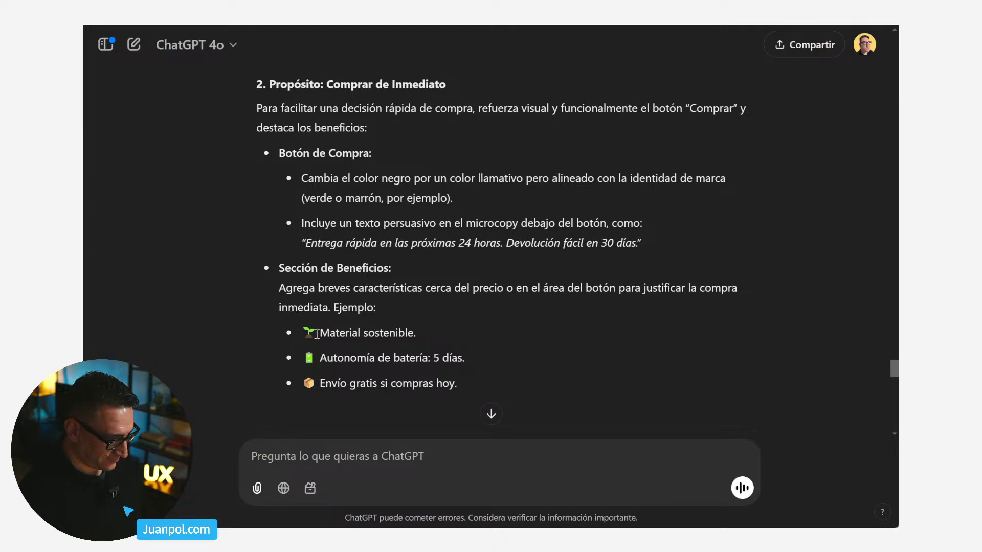
left_click_drag(307, 334, 461, 379)
key("ctrl+c")
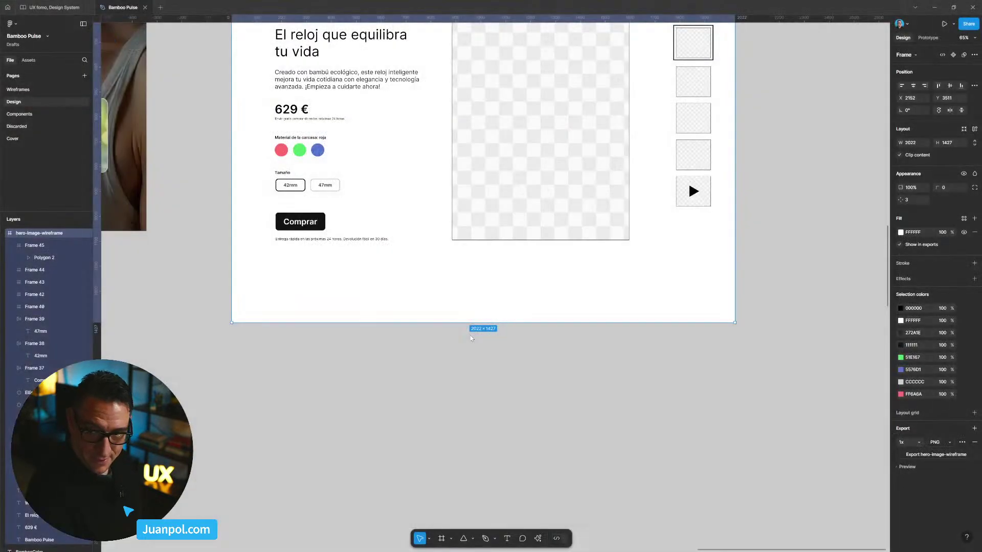
left_click(358, 363)
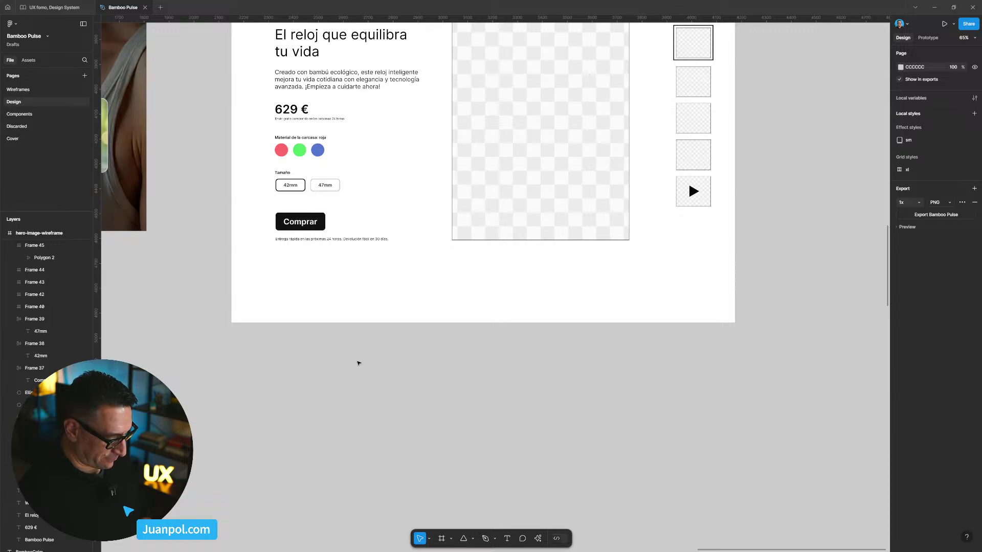
key("t")
left_click_drag(324, 361, 461, 447)
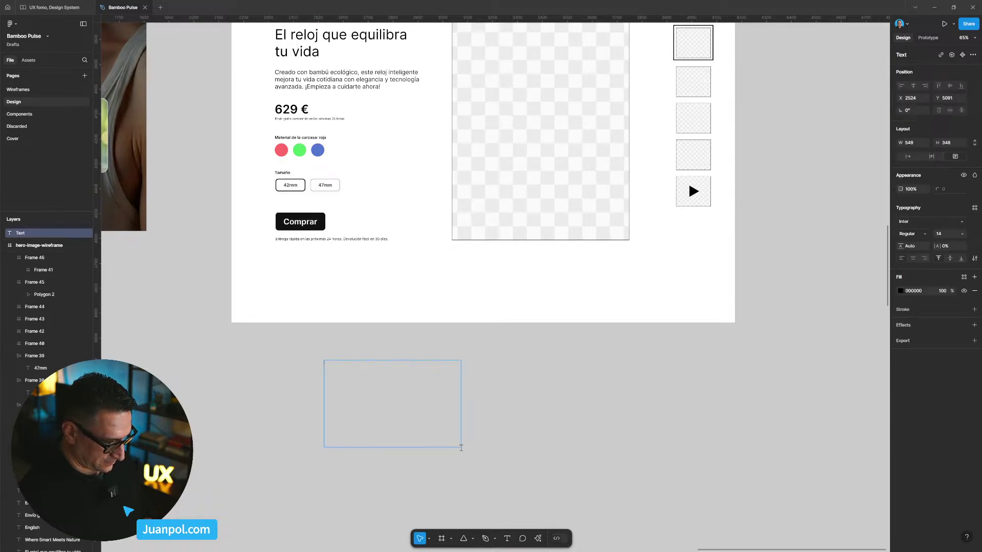
key("ctrl+v")
scroll(305, 376, "up", 5)
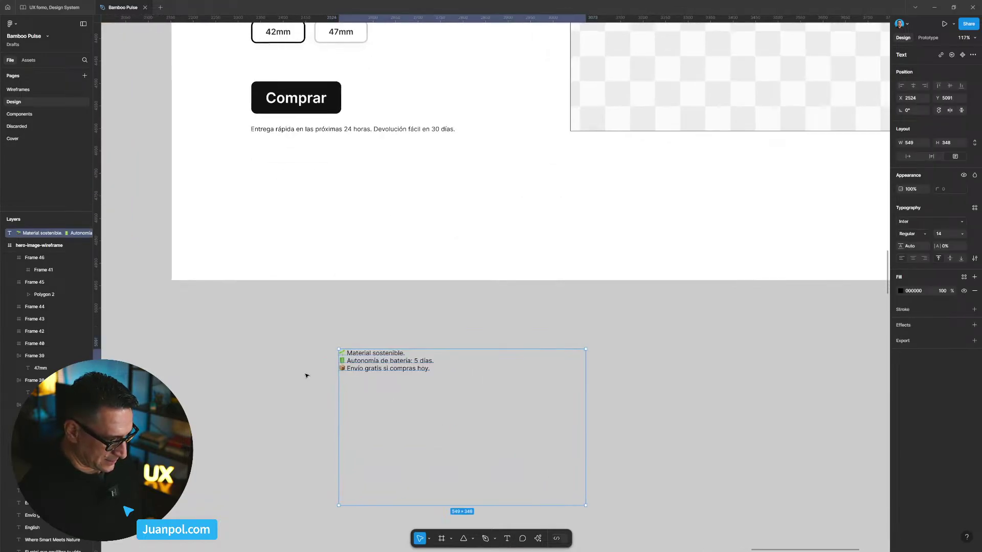
Duplicate the product description below the Comprar microcopy, replace its text with "🌱 Material sostenible." and fit the box to the text width.
scroll(390, 309, "down", 6)
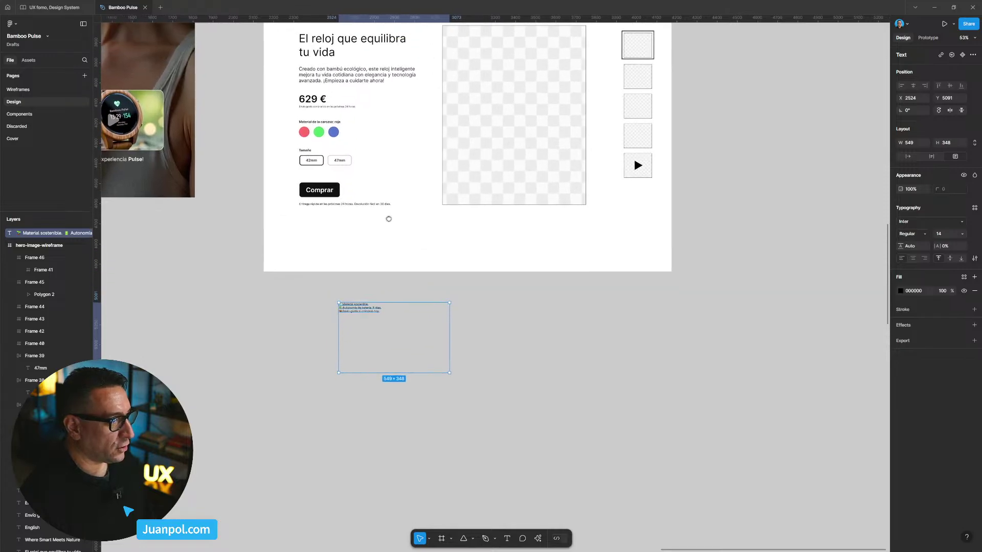
scroll(412, 166, "up", 3)
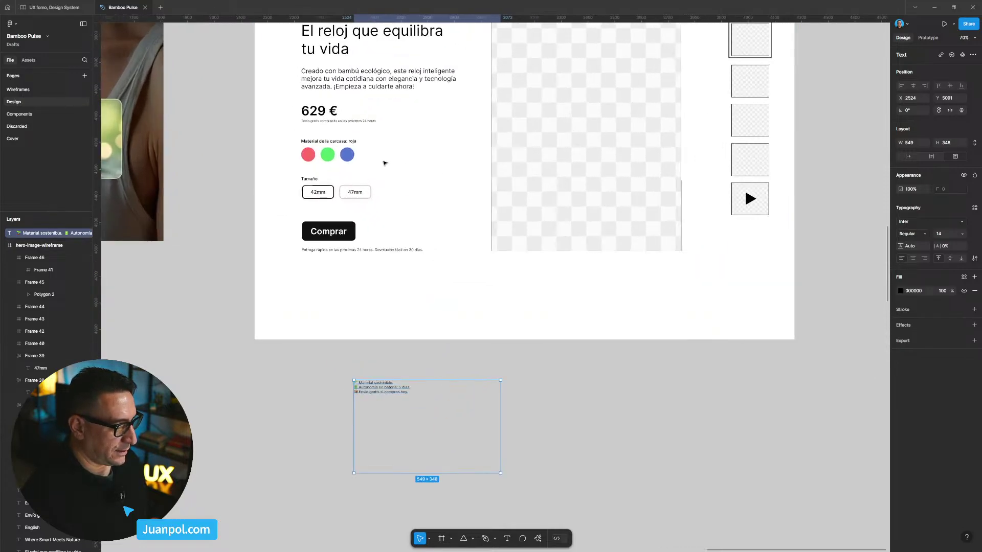
left_click_drag(352, 78, 379, 285)
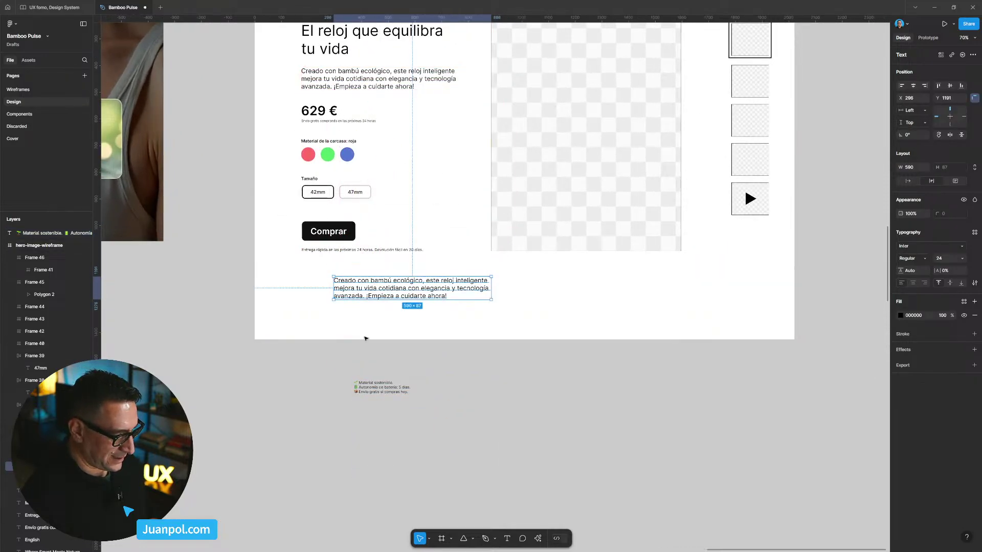
scroll(376, 371, "up", 2)
scroll(376, 371, "up", 3)
double_click(379, 403)
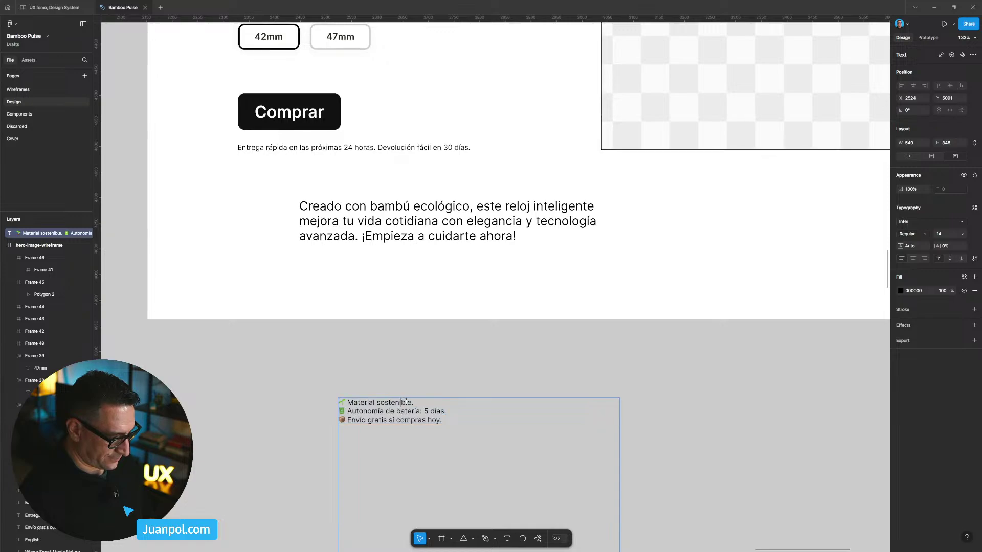
left_click_drag(414, 403, 306, 395)
key("ctrl+c")
double_click(372, 227)
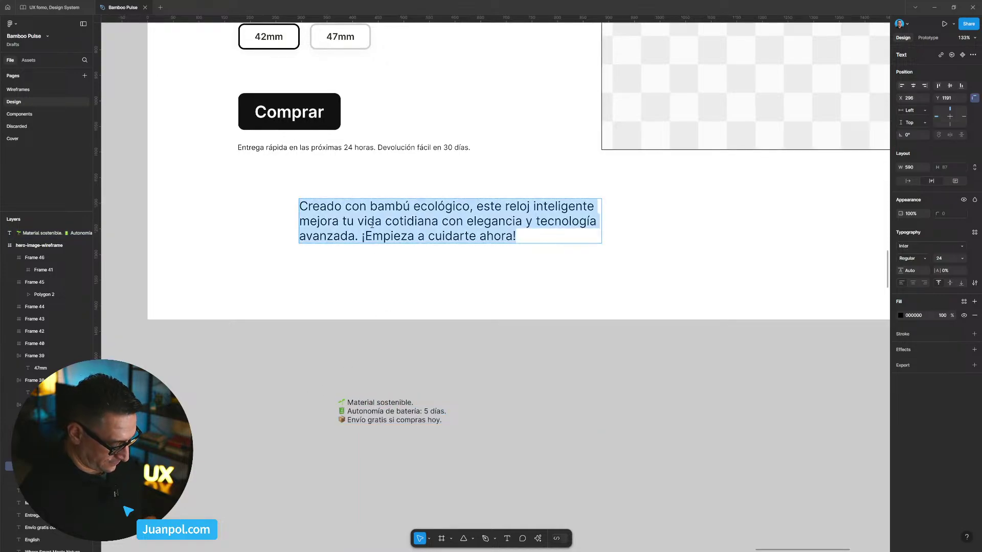
key("ctrl+v")
key("Escape")
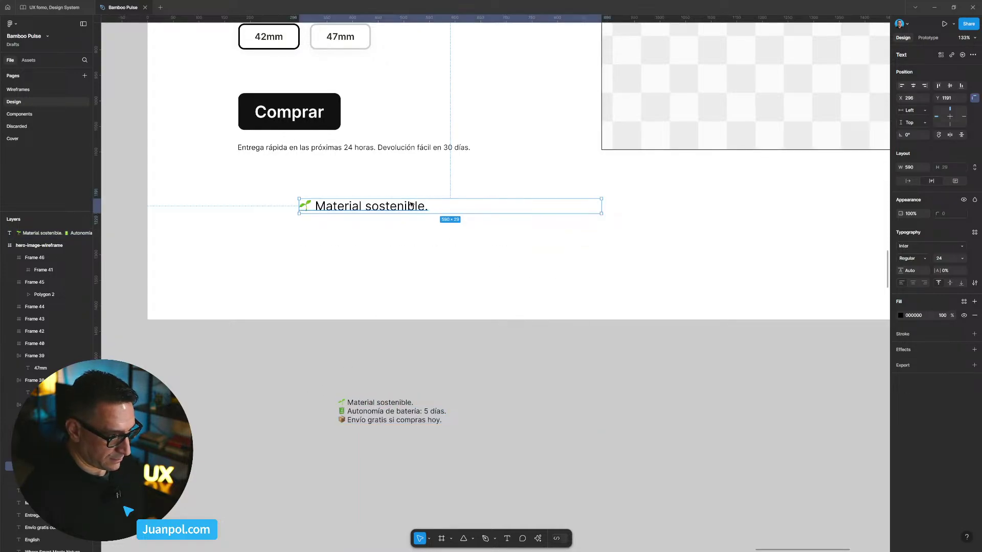
double_click(601, 206)
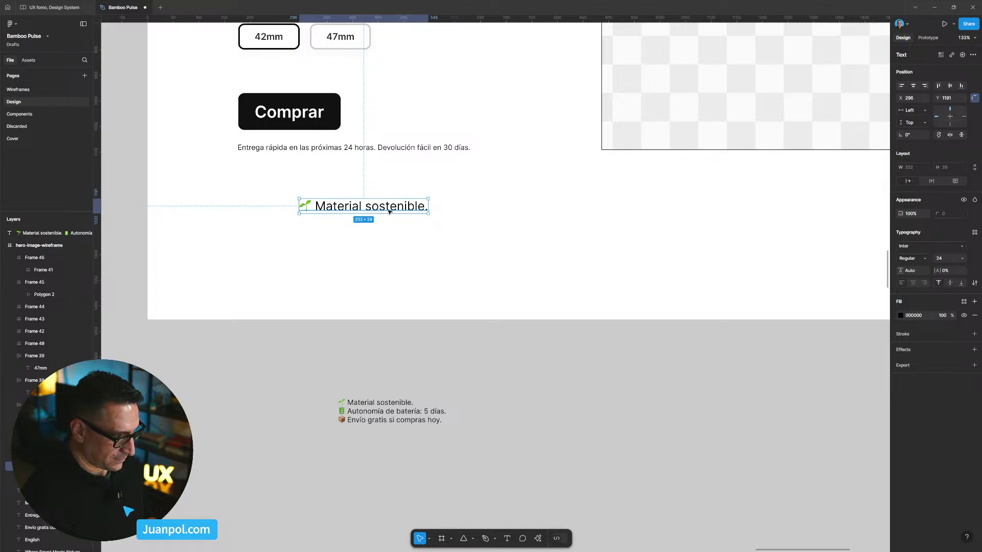
Reposition the "Material sostenible." text and duplicate it twice to form a row of three benefits.
left_click_drag(389, 212, 604, 225)
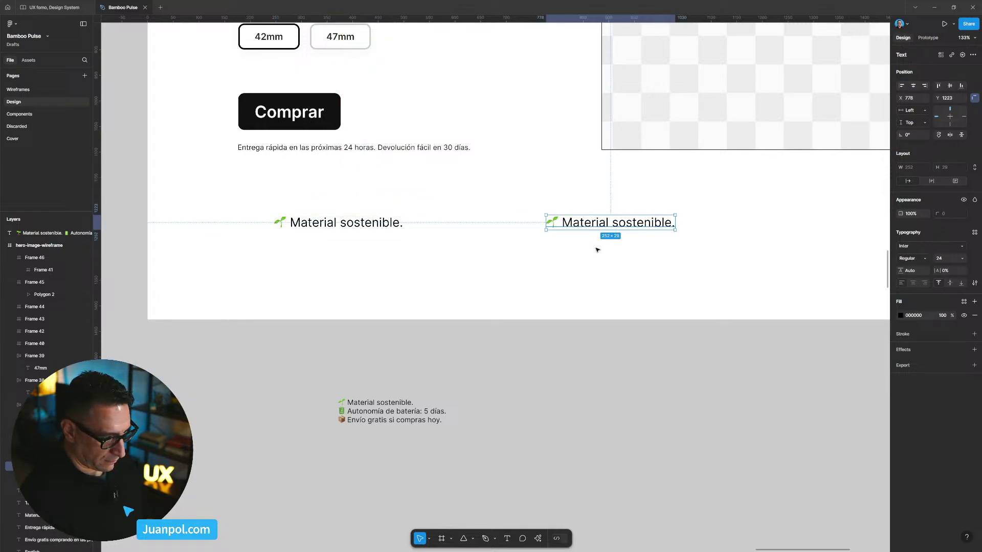
scroll(445, 404, "right", 5)
left_click_drag(491, 222, 706, 222)
Copy "🔋 Autonomía de batería: 5 días." from the pasted list and replace the middle benefit's text with it.
left_click(475, 443)
double_click(255, 409)
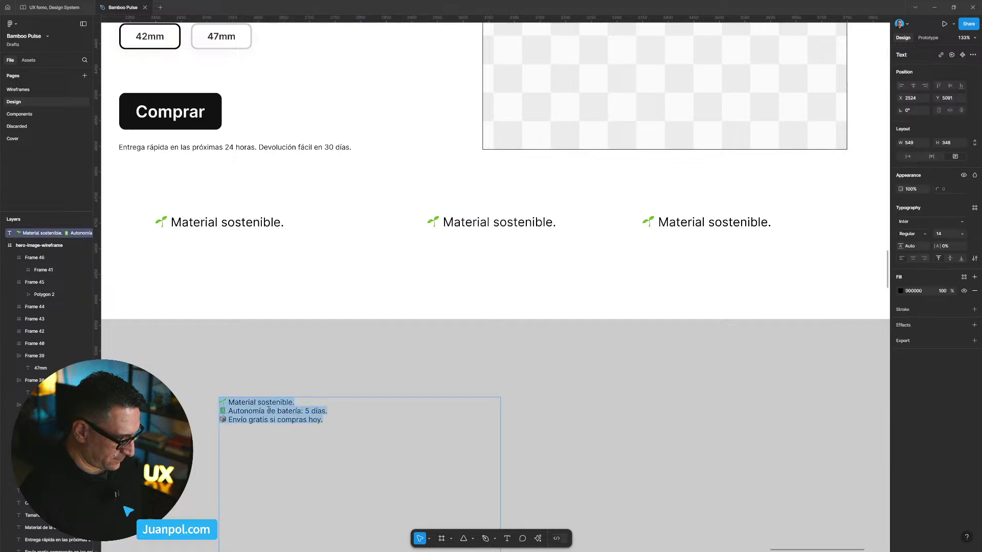
left_click_drag(344, 410, 215, 411)
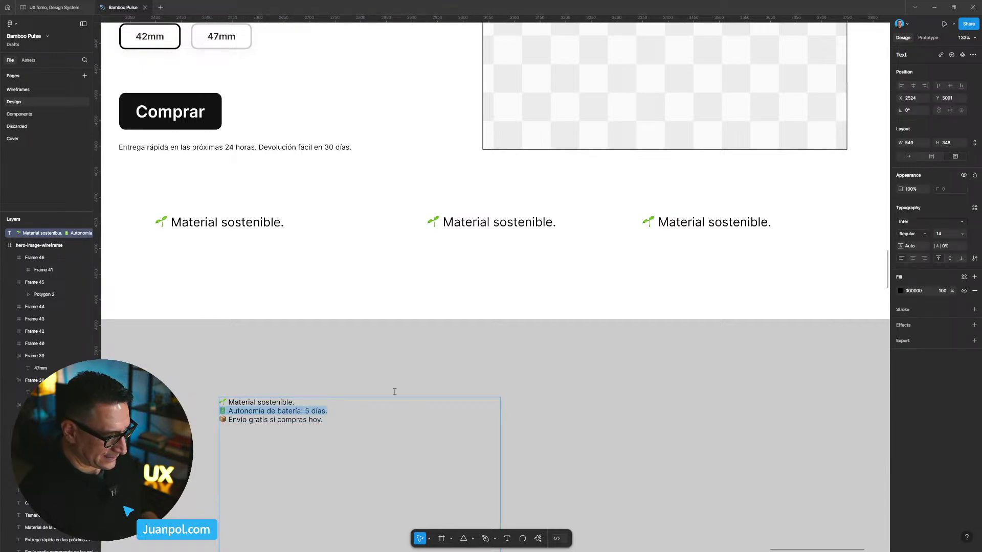
key("Escape")
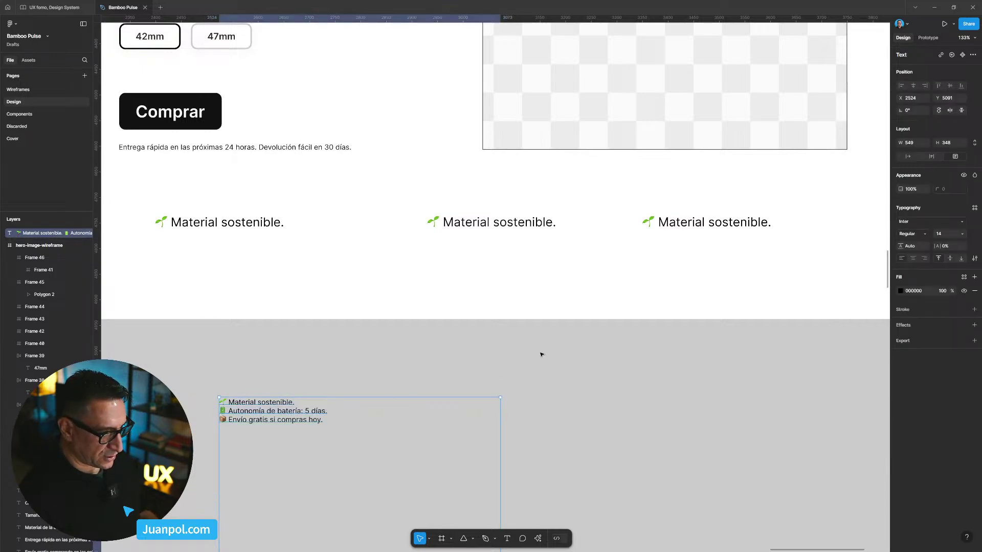
double_click(487, 221)
key("ctrl+v")
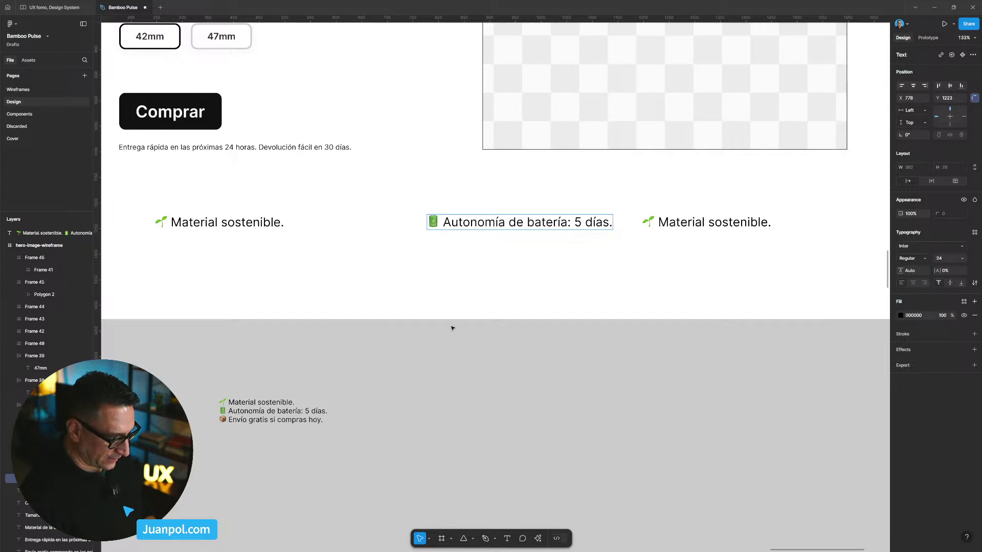
double_click(307, 420)
left_click_drag(324, 420, 225, 424)
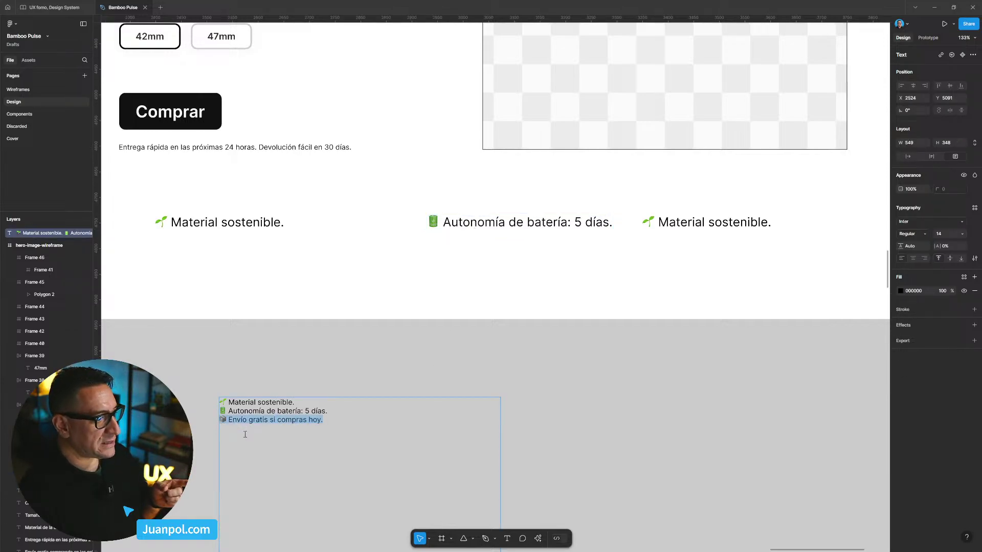
key("Escape")
Recheck ChatGPT's benefits suggestion, delete the free-shipping note under the 629 € price in Figma and move the price slightly down.
scroll(283, 322, "up", 5)
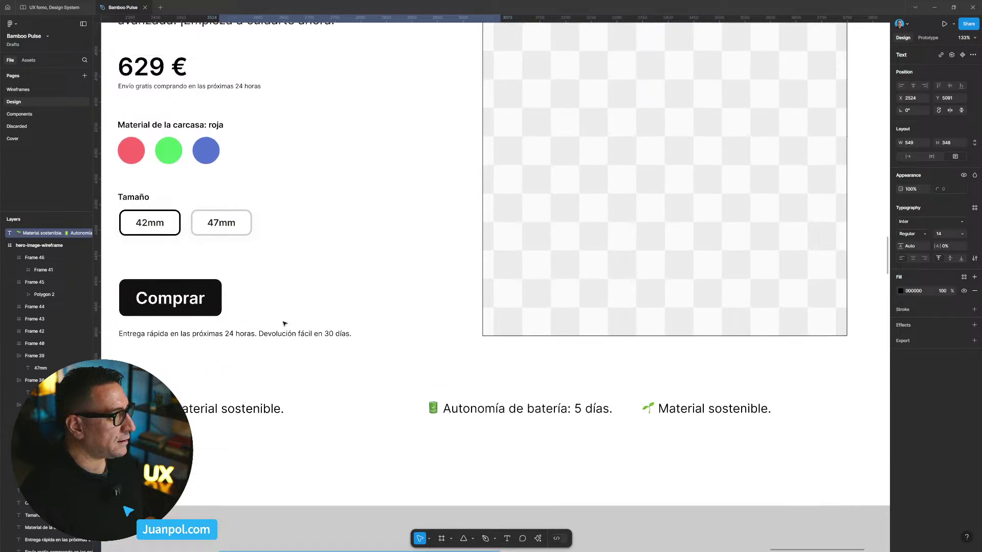
key("Escape")
scroll(281, 118, "left", 3)
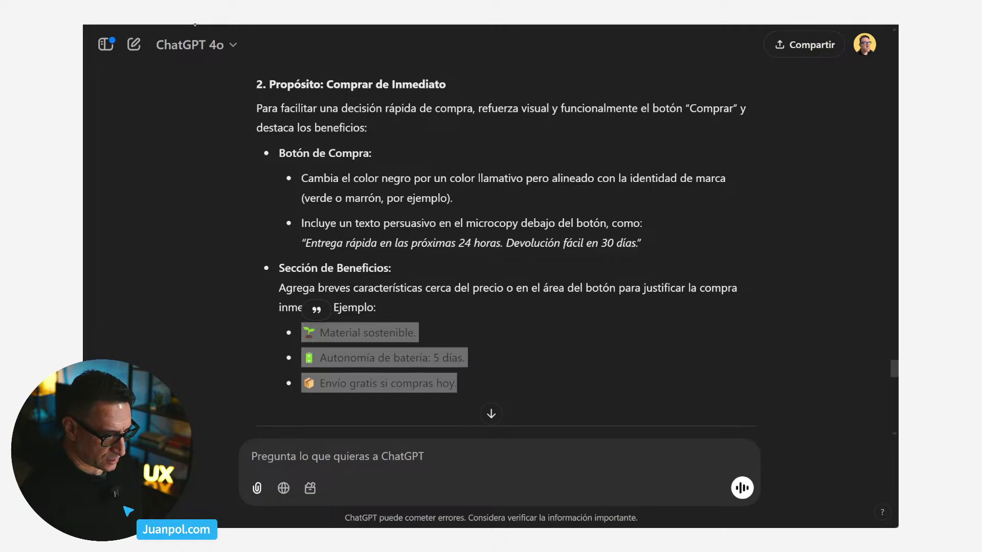
left_click(195, 24)
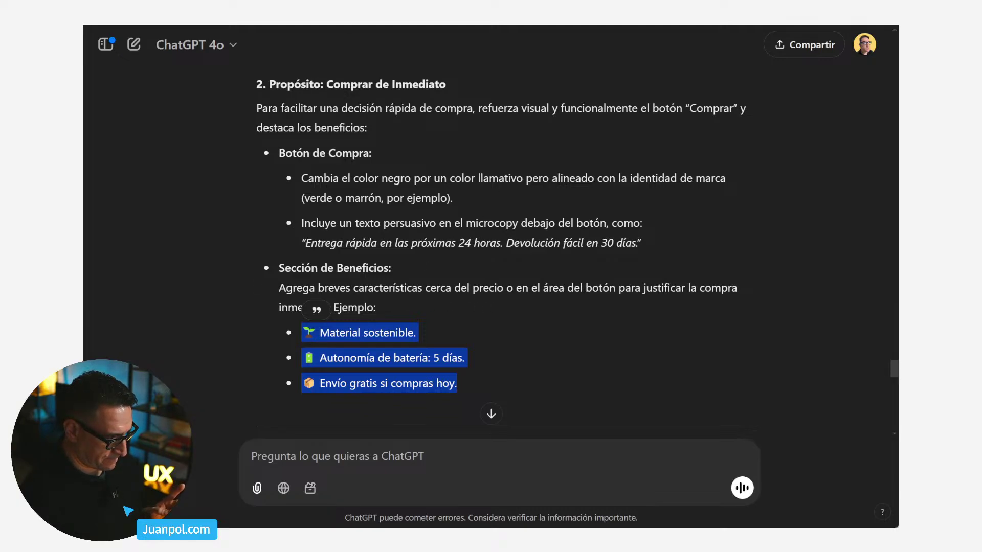
key("alt+Tab")
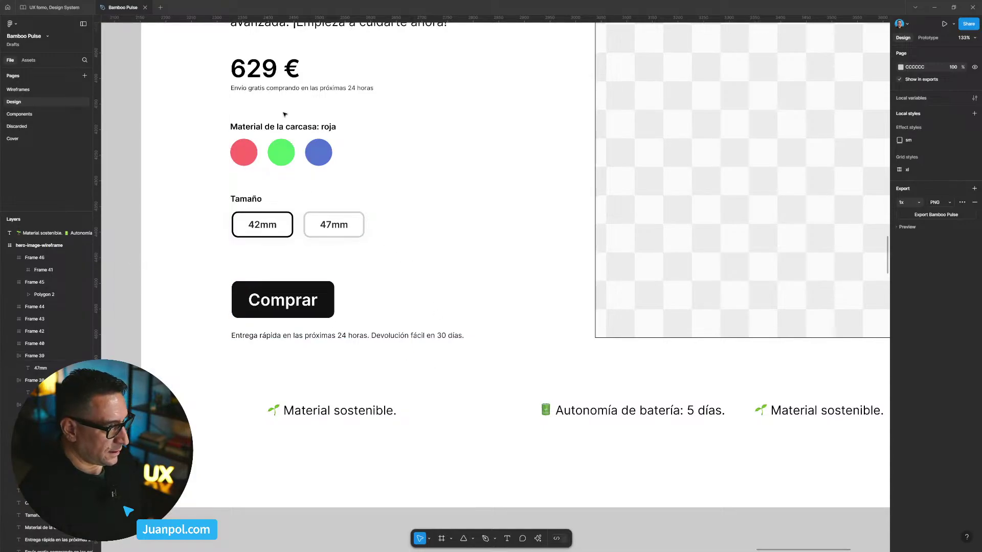
left_click(287, 91)
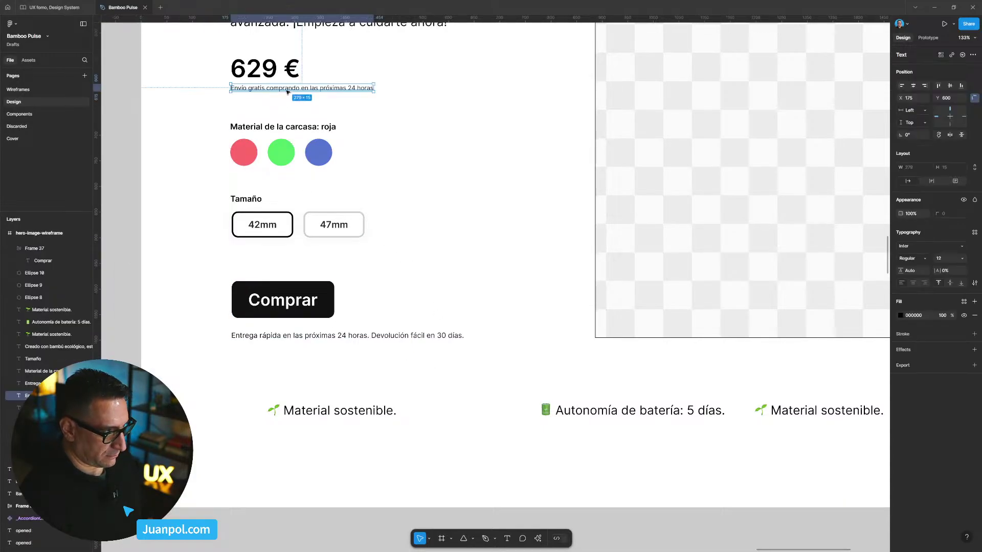
key("Delete")
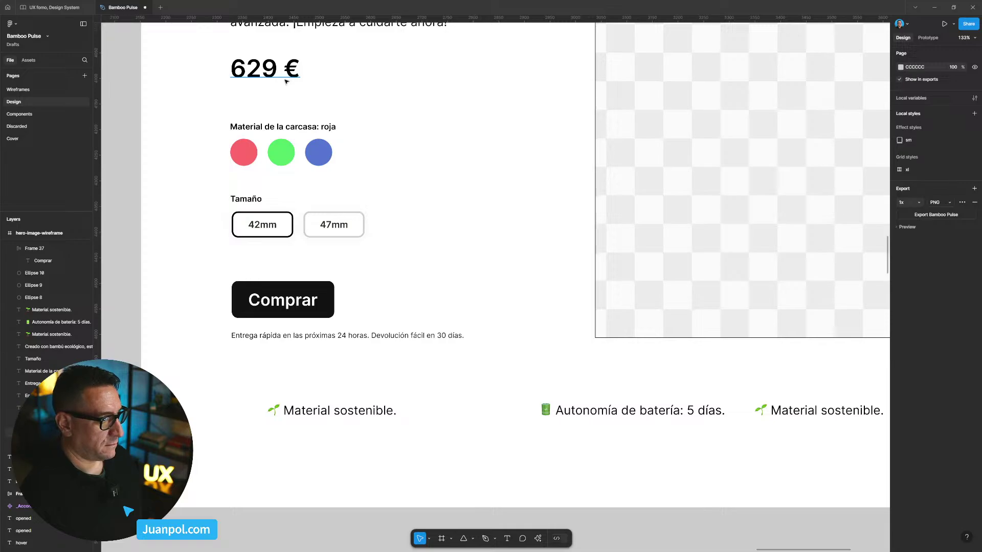
left_click(284, 80)
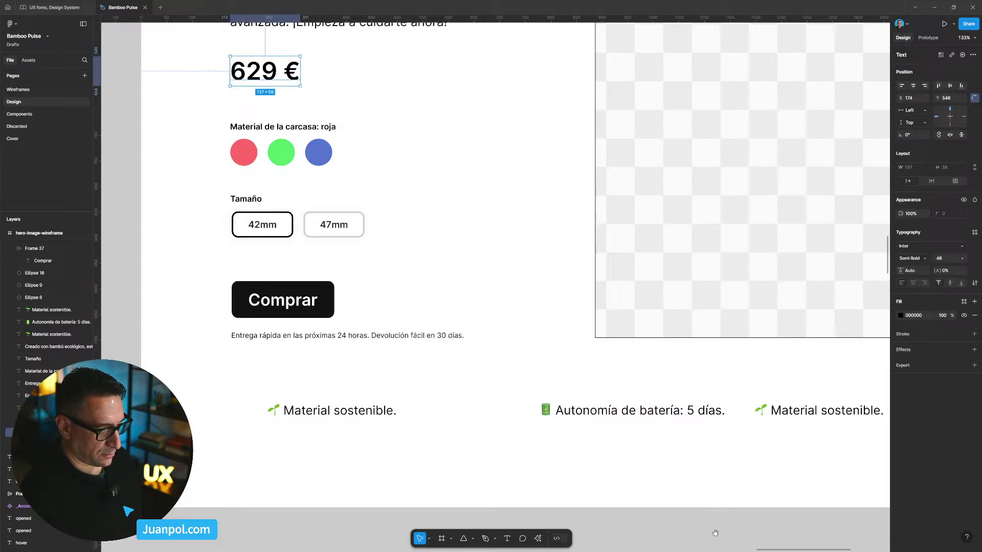
Replace the third benefit's text with "📦 Envío gratis si compras hoy." from the pasted list and delete that list below the frame.
scroll(633, 357, "down", 5)
double_click(274, 434)
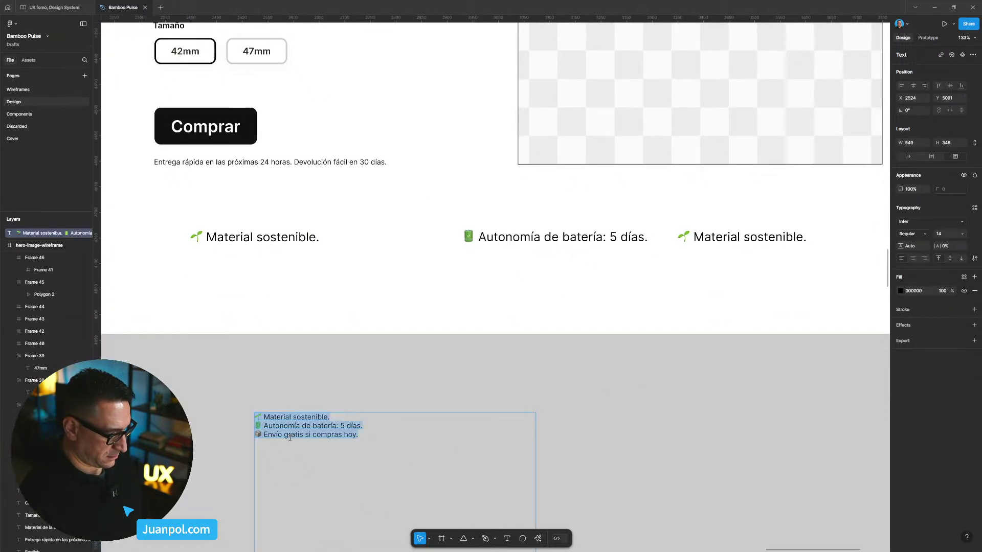
left_click_drag(364, 436, 254, 436)
key("ctrl+c")
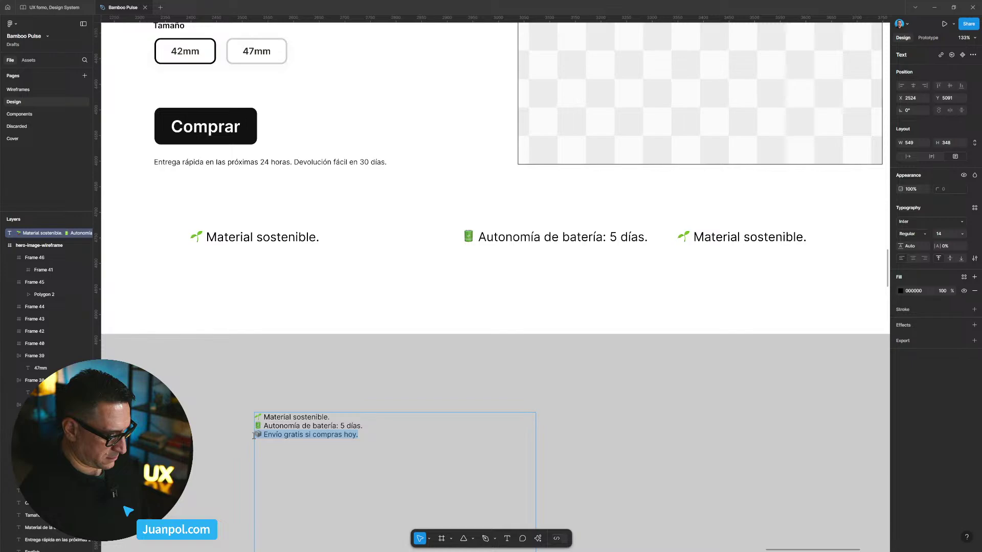
key("Escape")
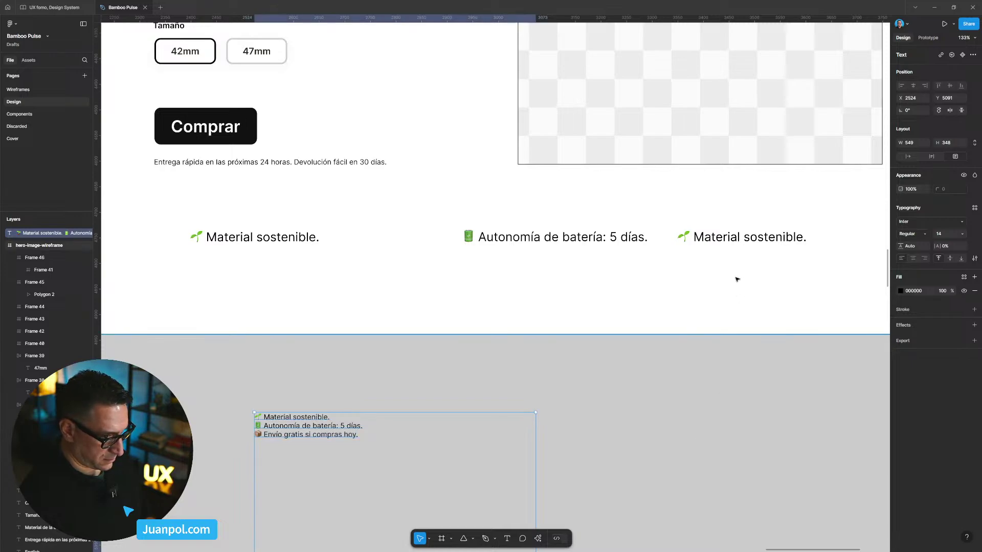
double_click(717, 238)
key("ctrl+v")
key("Escape")
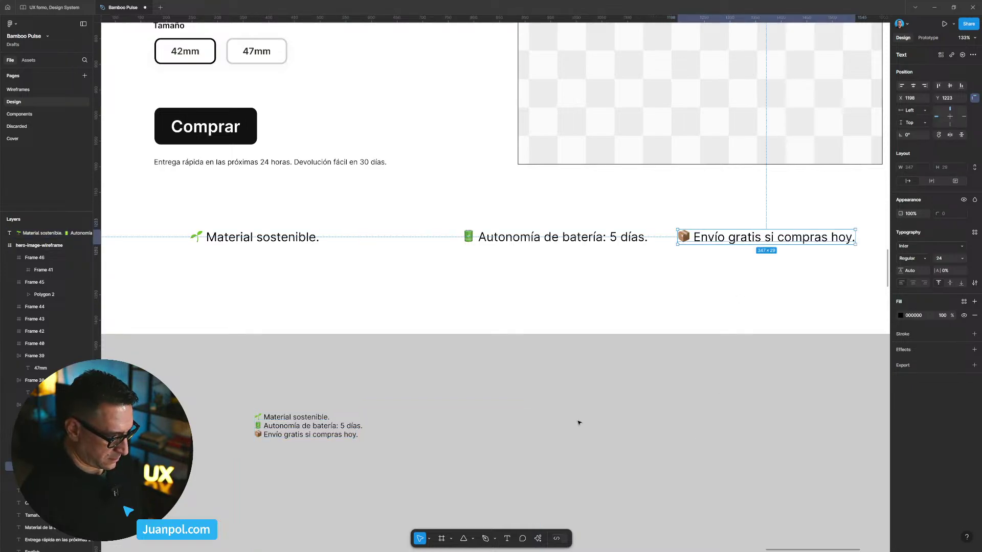
left_click_drag(466, 448, 239, 379)
key("Delete")
Align the first benefit with the Comprar button's left edge and arrange the other two beside it in one row under the microcopy.
scroll(256, 383, "down", 4)
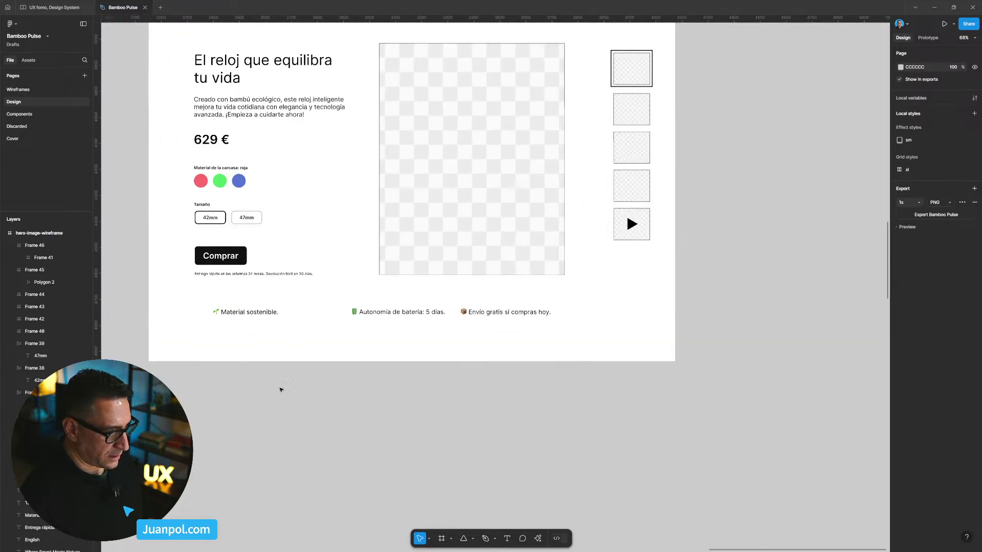
left_click(498, 312)
left_click_drag(261, 312, 243, 306)
left_click_drag(401, 314, 352, 313)
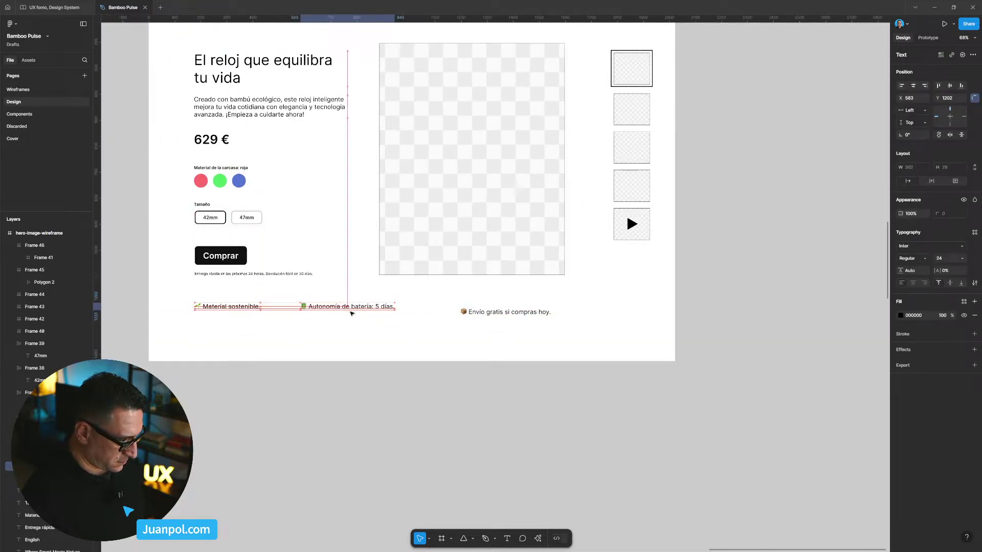
left_click_drag(498, 313, 472, 312)
left_click(452, 391)
scroll(543, 443, "up", 2)
scroll(544, 443, "left", 3)
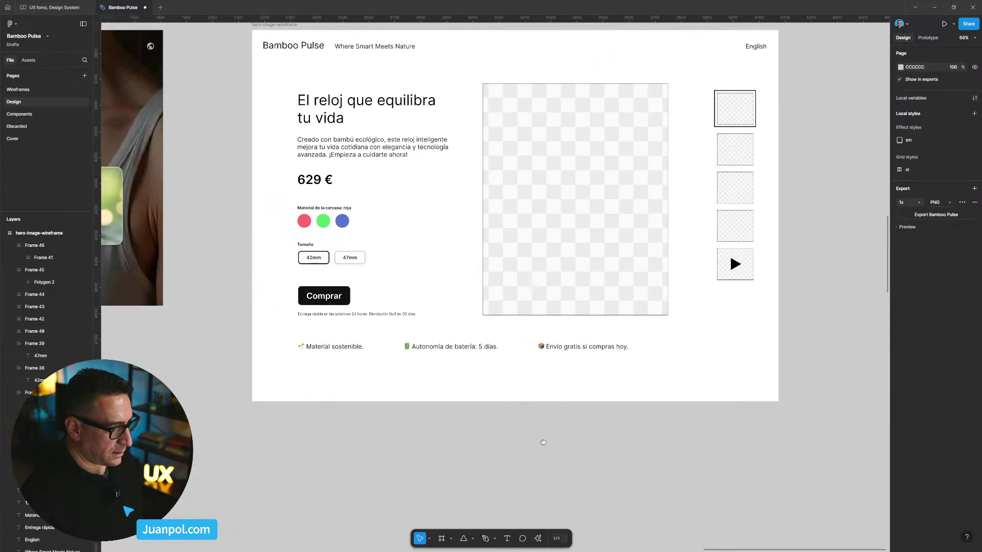
Draw a circle about 67 px wide beside the case-color swatches and give it a 3 px black stroke.
scroll(544, 442, "up", 1)
scroll(543, 443, "right", 2)
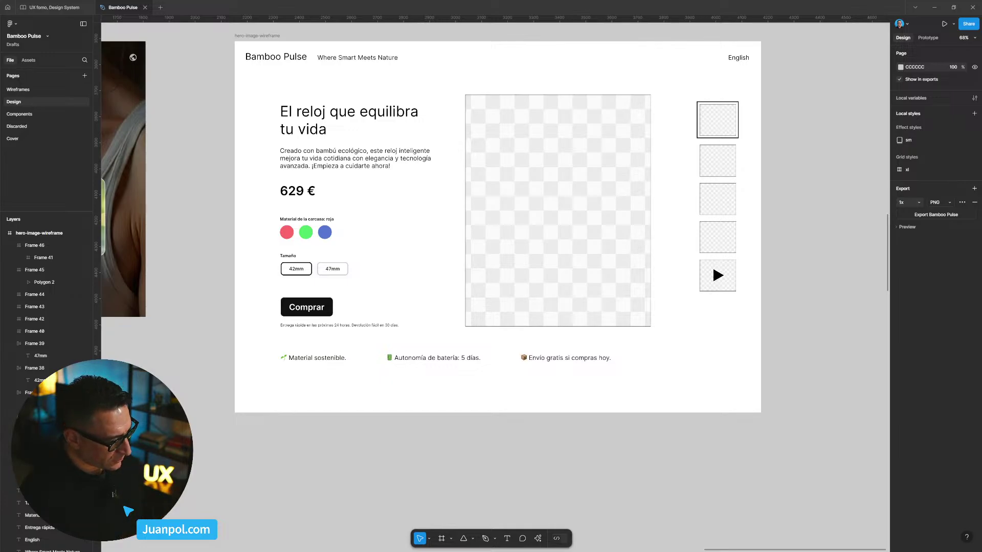
scroll(413, 454, "up", 5)
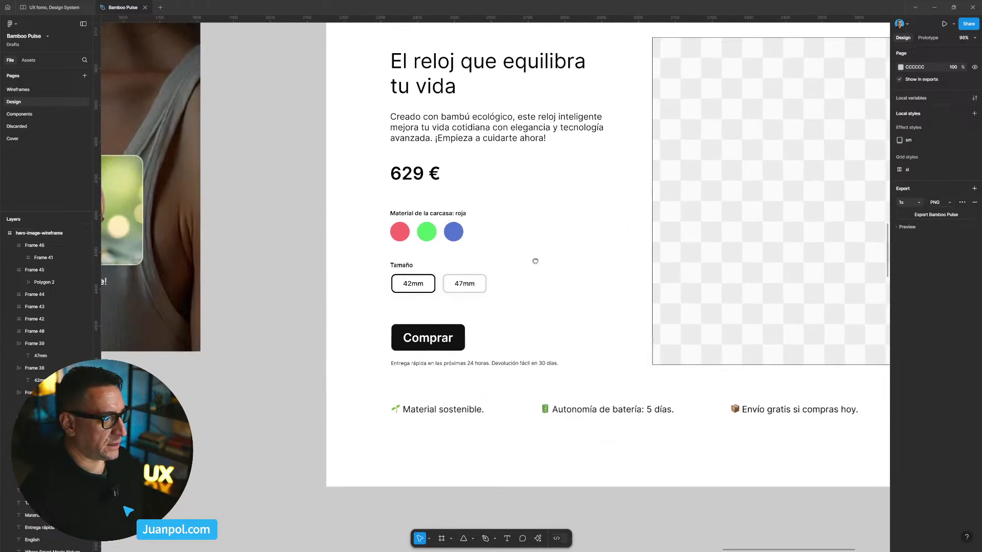
key("o")
left_click_drag(339, 233, 364, 257)
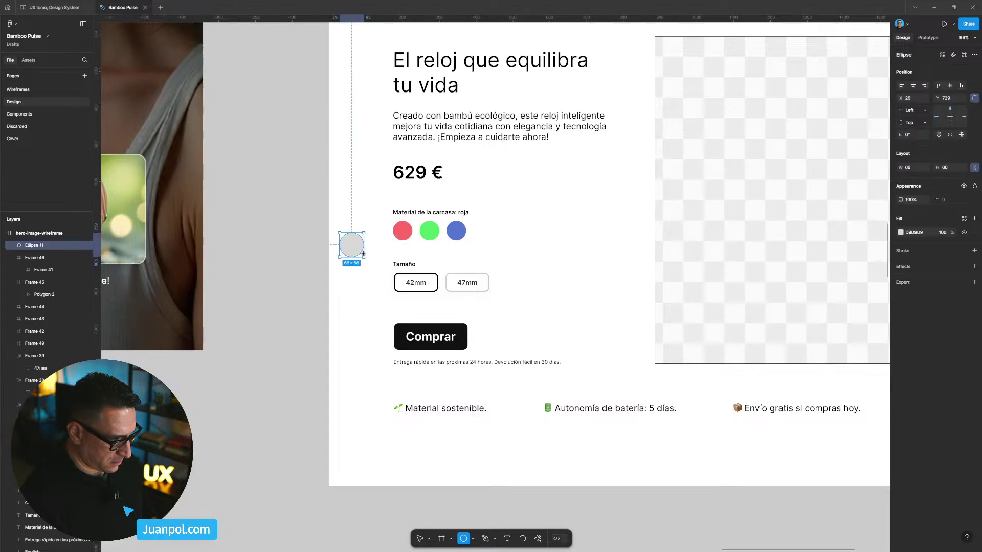
left_click(975, 252)
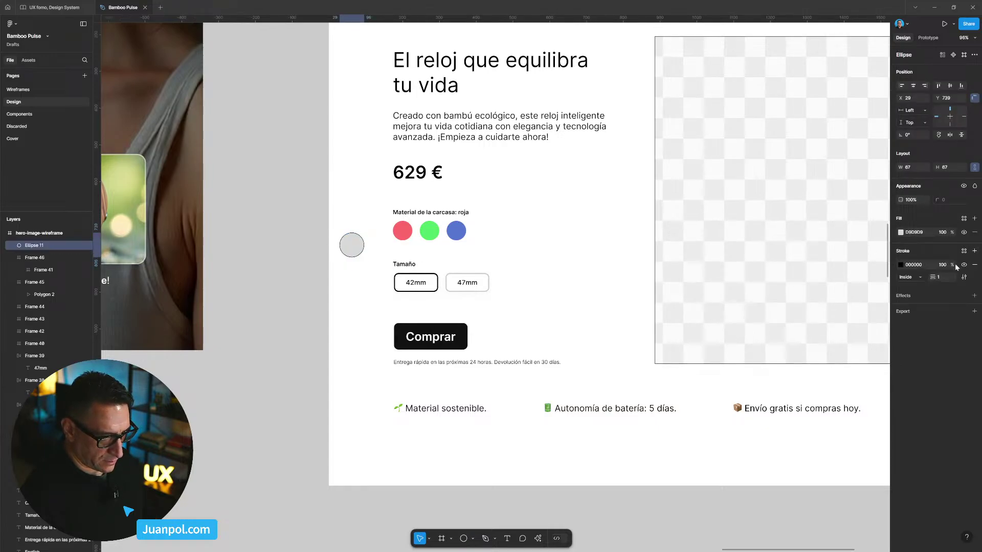
type("3")
key("Return")
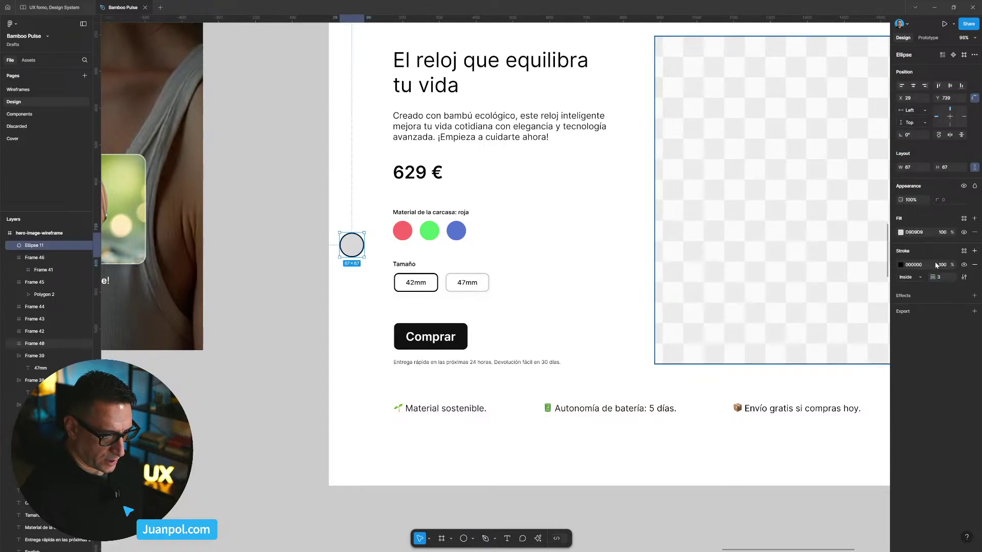
Remove the circle's fill and center the ring around the red swatch as its selected-state border.
left_click(975, 232)
left_click_drag(356, 233, 407, 221)
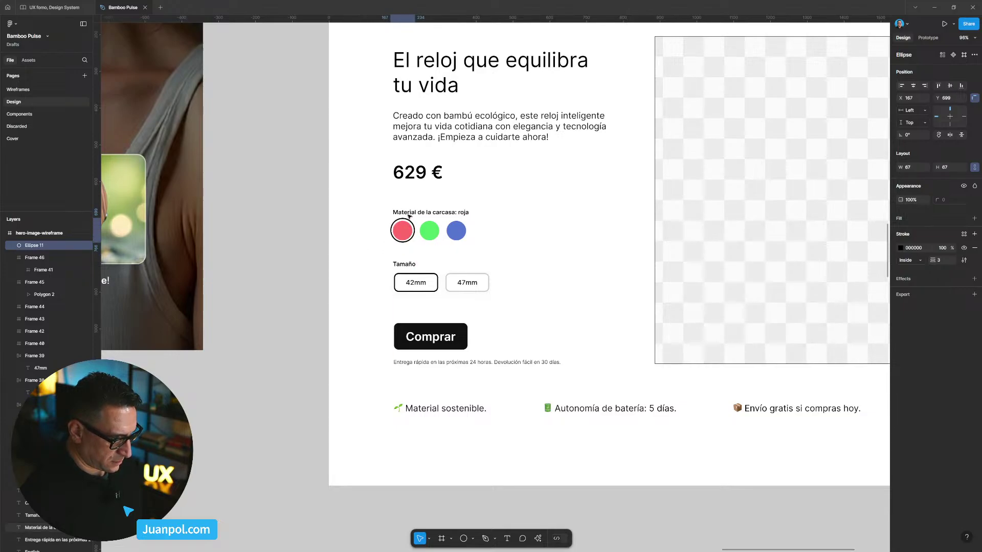
scroll(446, 207, "up", 3)
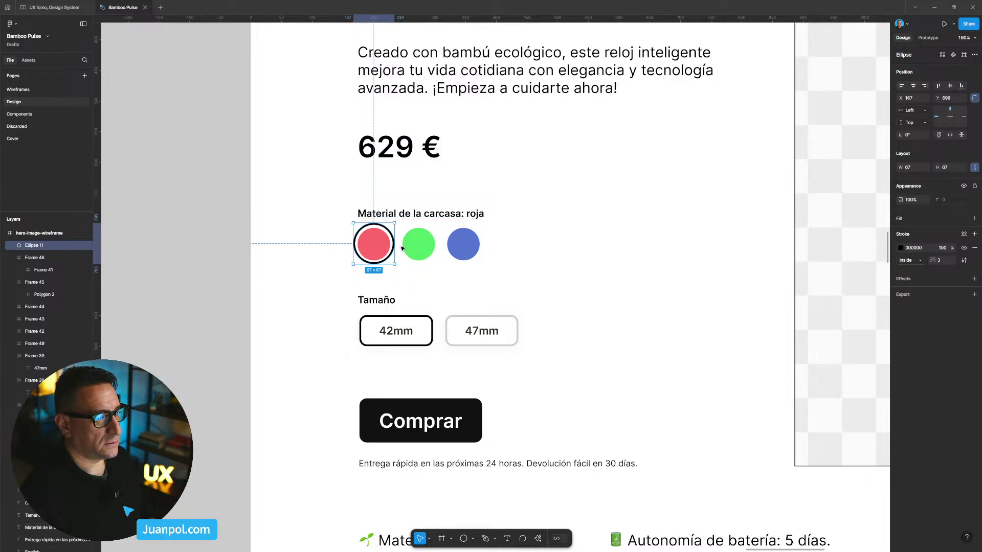
key("Down")
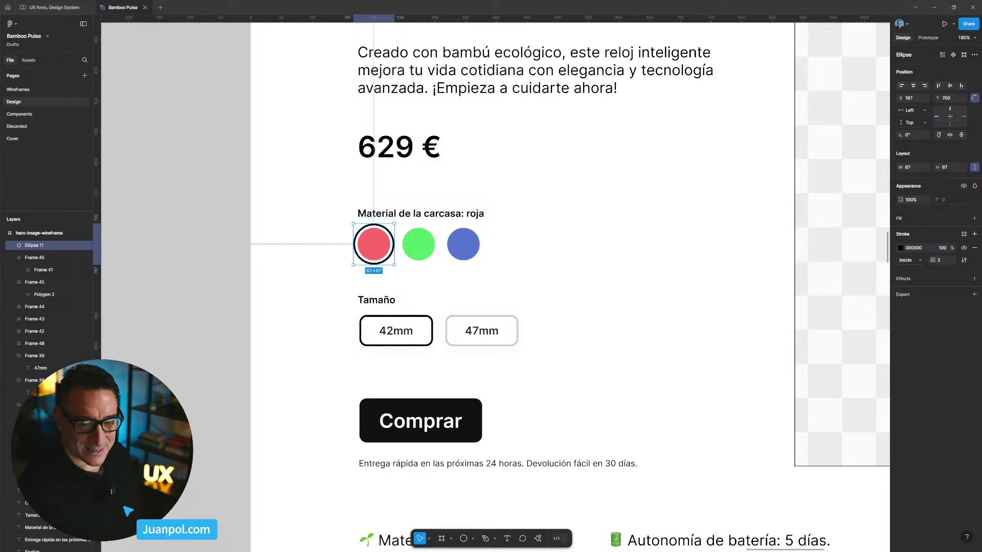
left_click(179, 233)
scroll(179, 232, "down", 5)
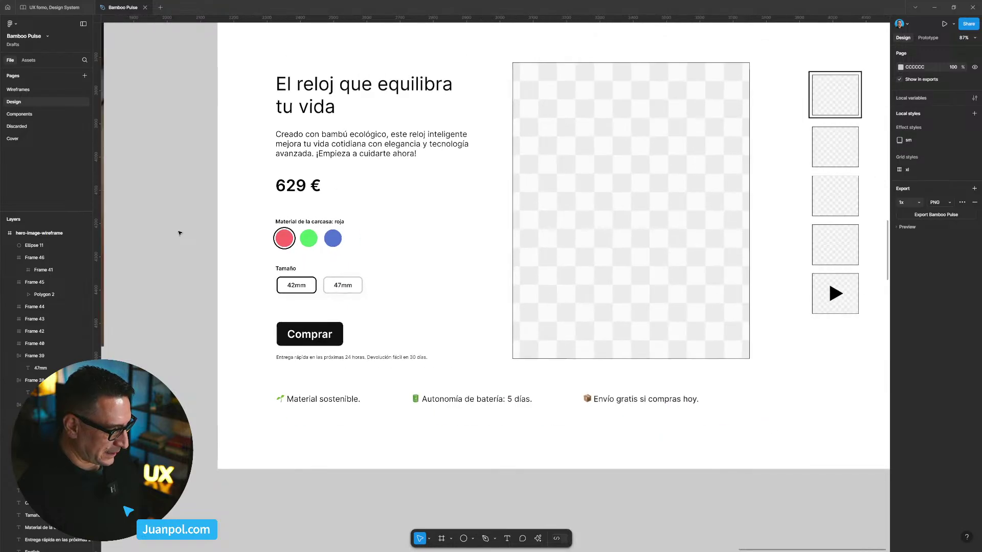
Return to ChatGPT and read its suggestions for the material and size selectors in section 3.
scroll(172, 216, "down", 1)
scroll(172, 217, "down", 1)
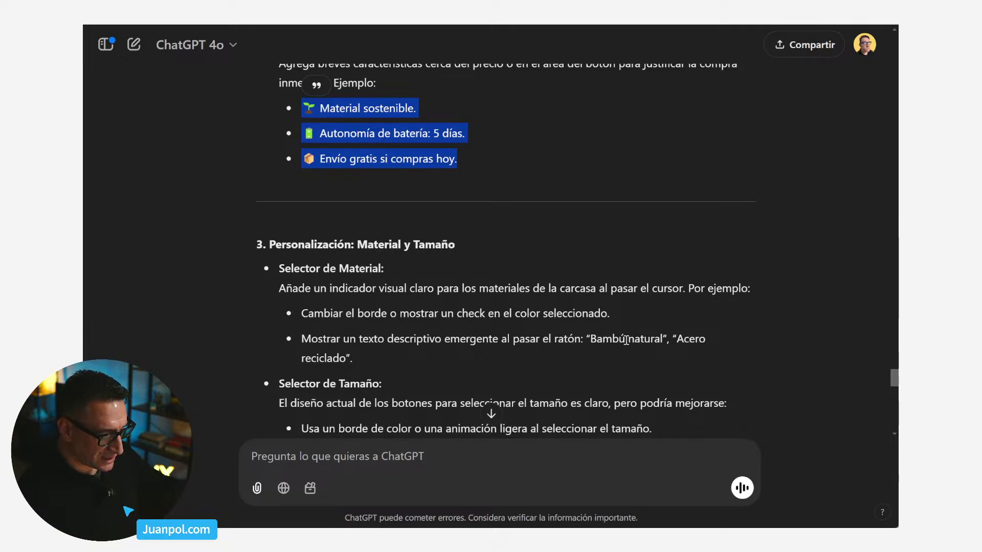
scroll(337, 365, "down", 2)
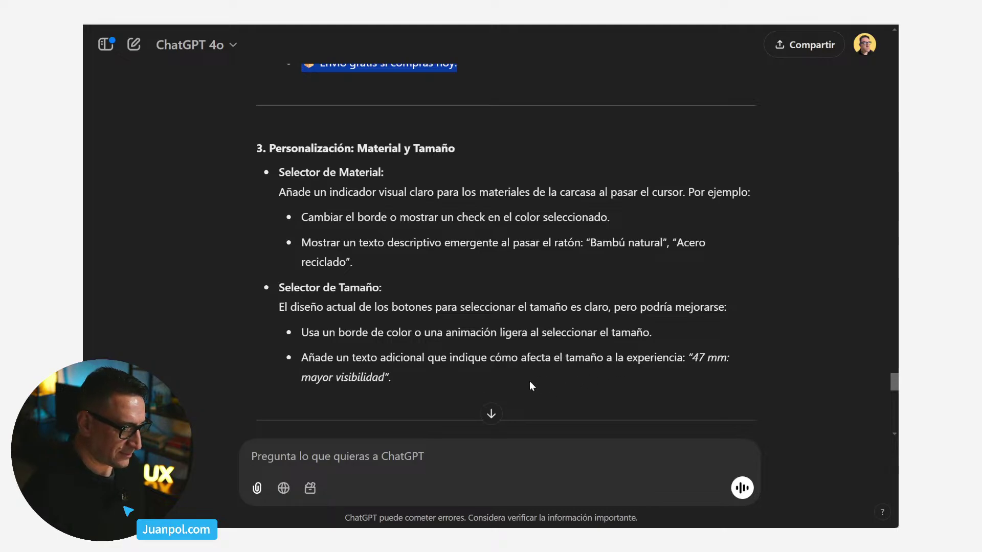
scroll(530, 381, "down", 1)
left_click_drag(530, 381, 705, 364)
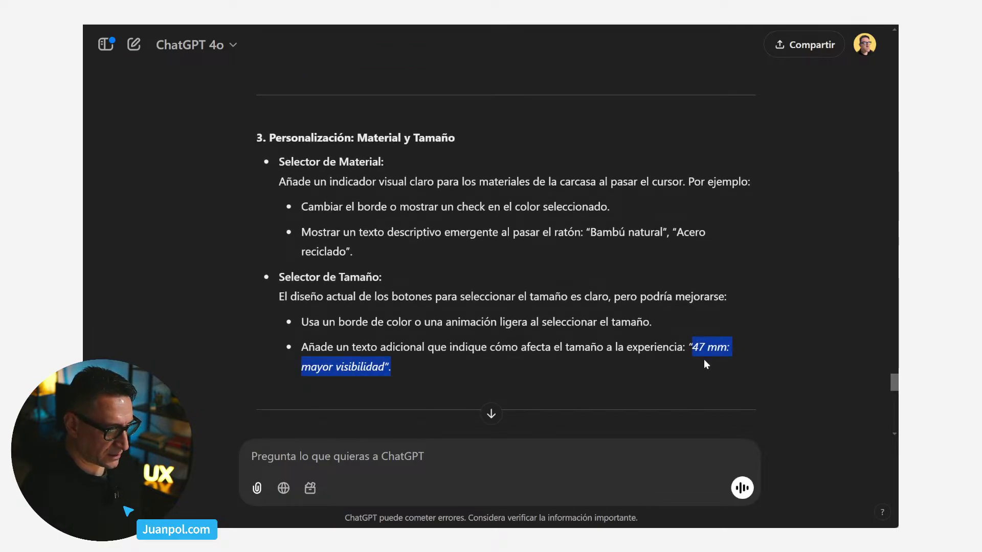
left_click(694, 353)
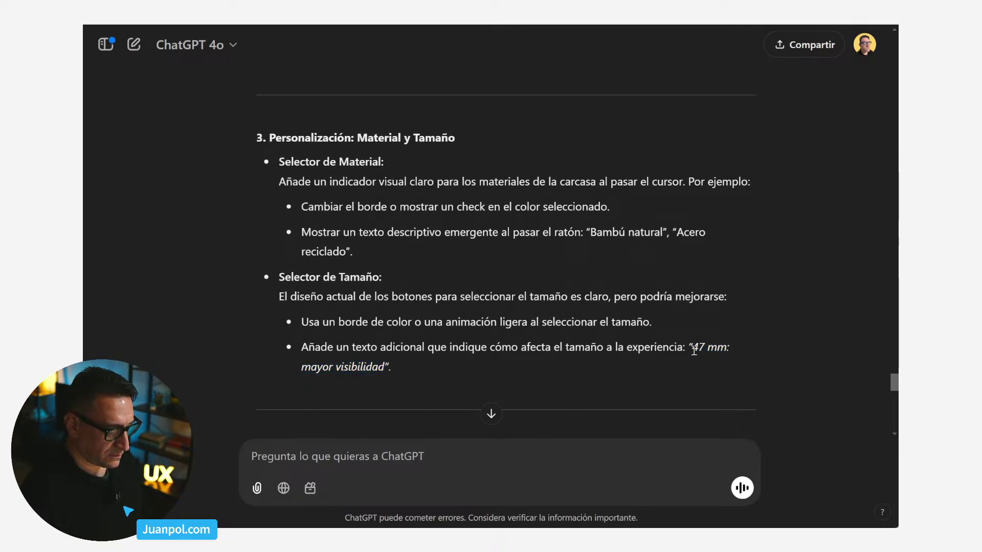
Review section 4, Sin Restricciones Técnicas, covering the animated interactions and the real-time selection feedback text.
scroll(555, 327, "down", 4)
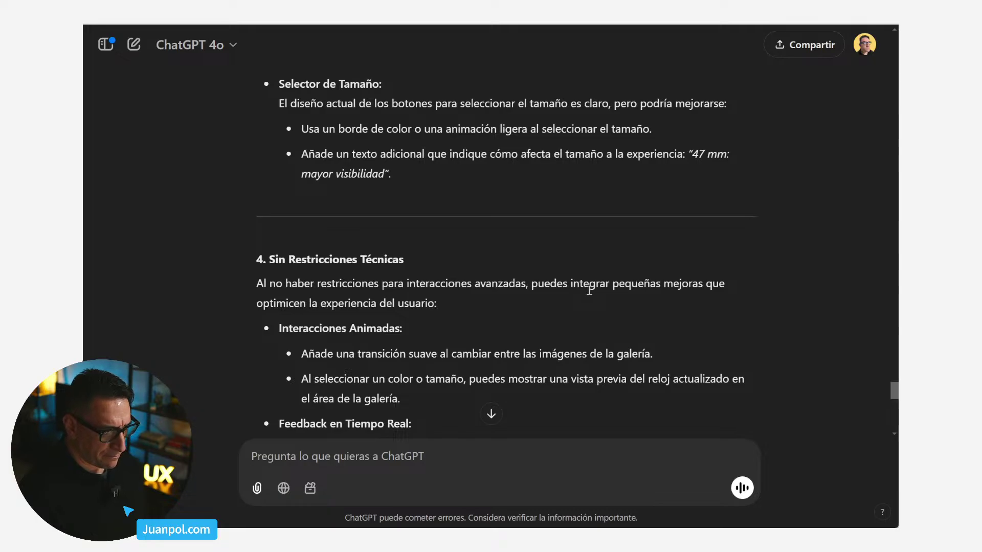
scroll(461, 326, "down", 3)
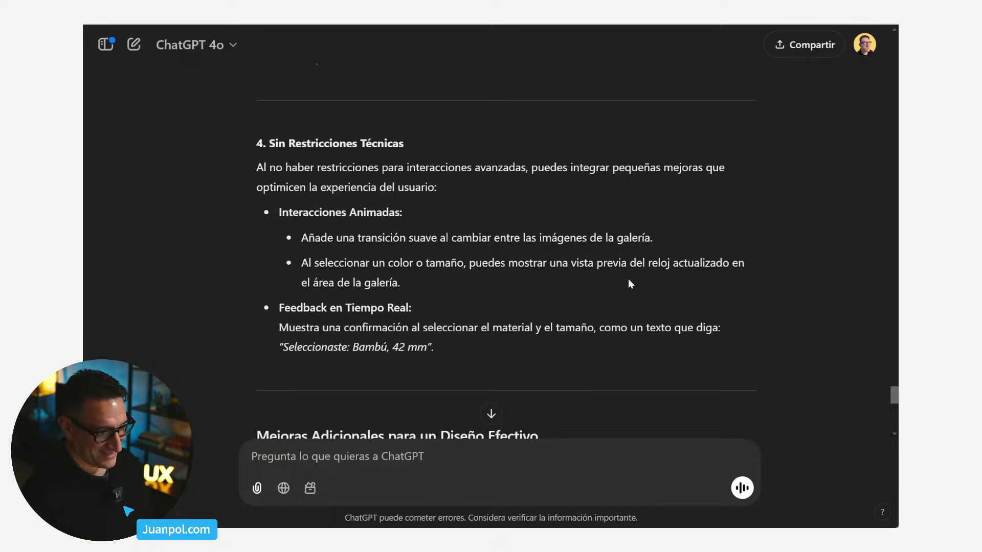
left_click_drag(303, 263, 408, 282)
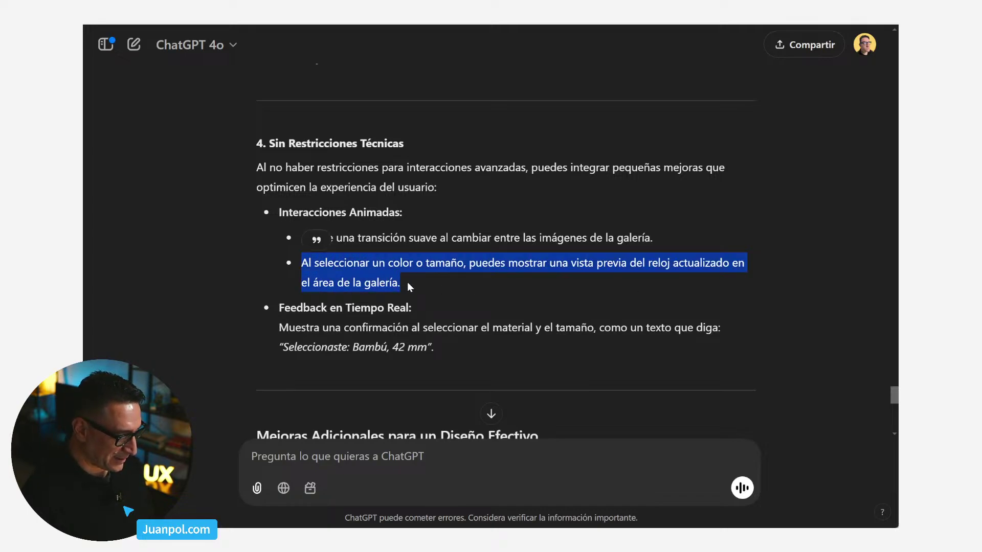
left_click(410, 296)
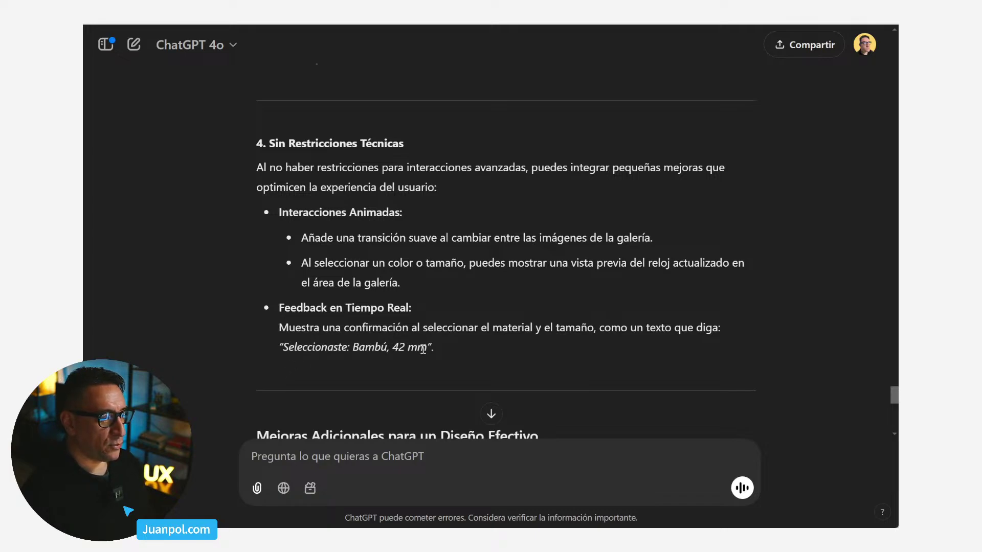
left_click_drag(427, 348, 285, 351)
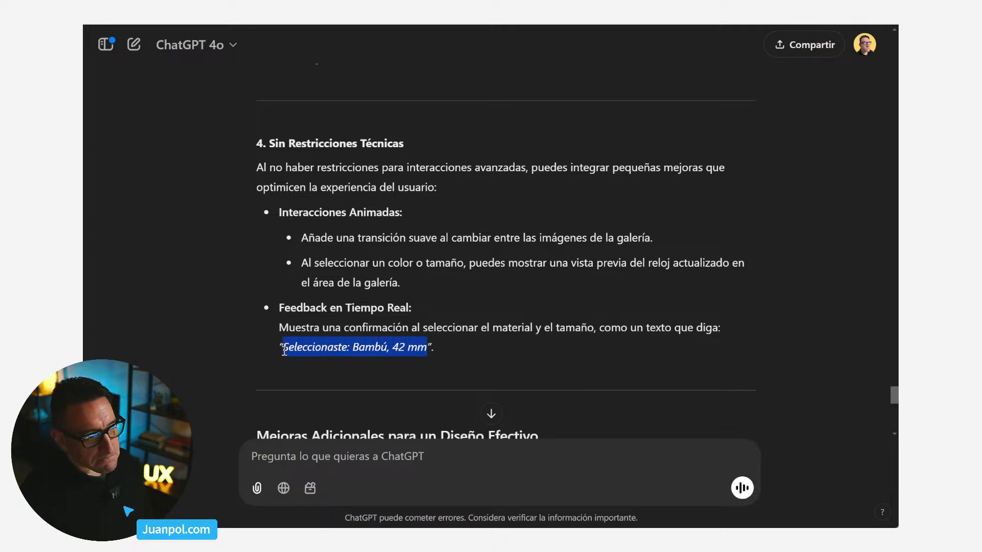
left_click(402, 350)
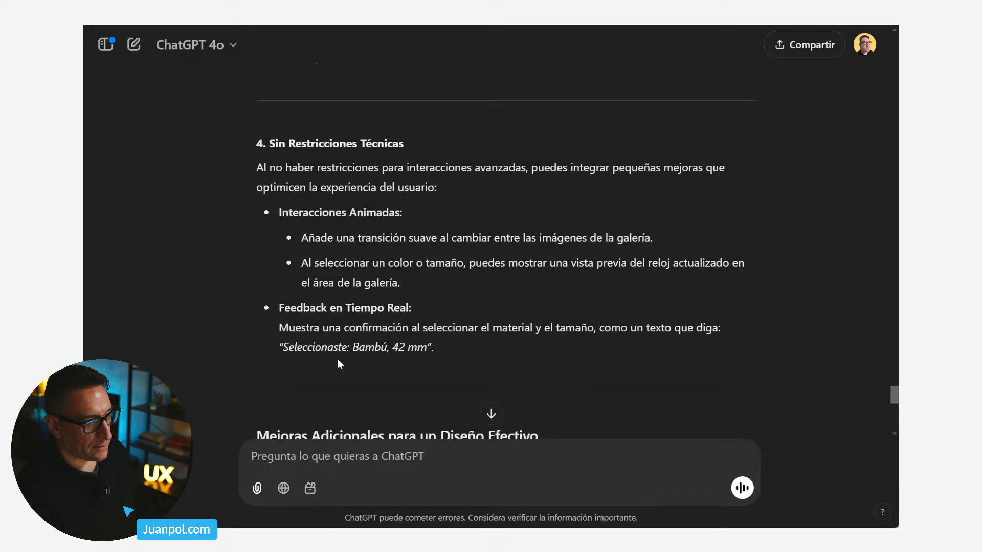
left_click_drag(279, 327, 433, 346)
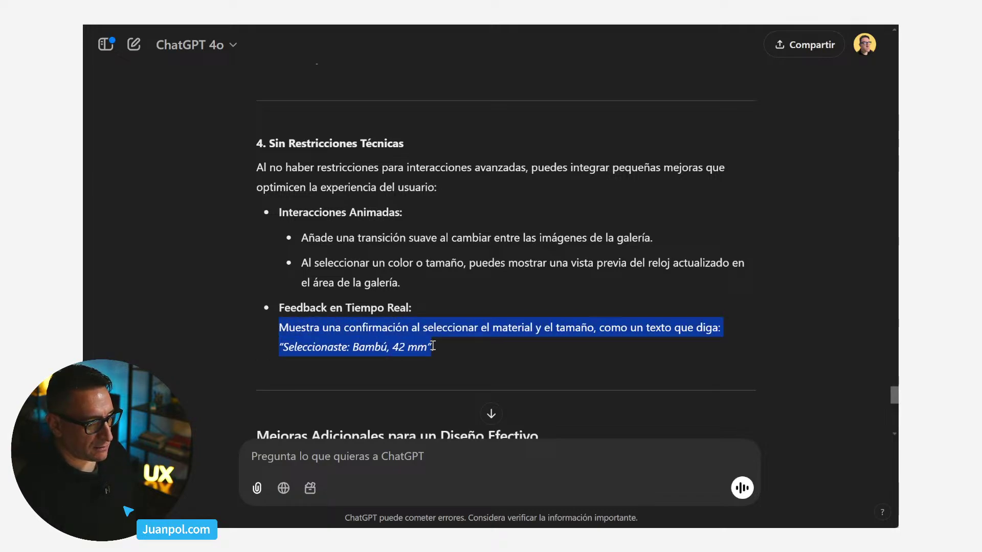
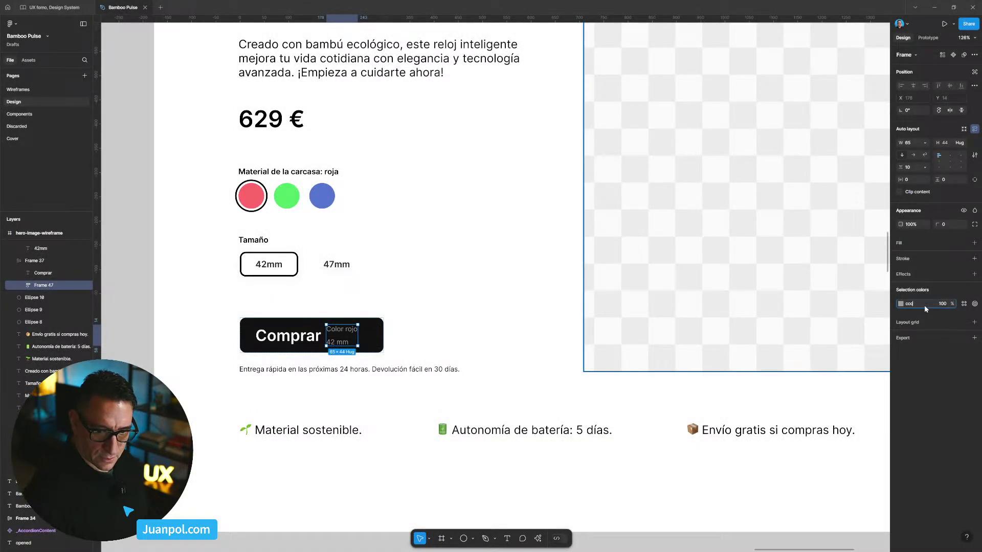
Color the Comprar button's "Color rojo / 42 mm" text CCCCCC and set the button's horizontal gap to 32.
key("Return")
key("Escape")
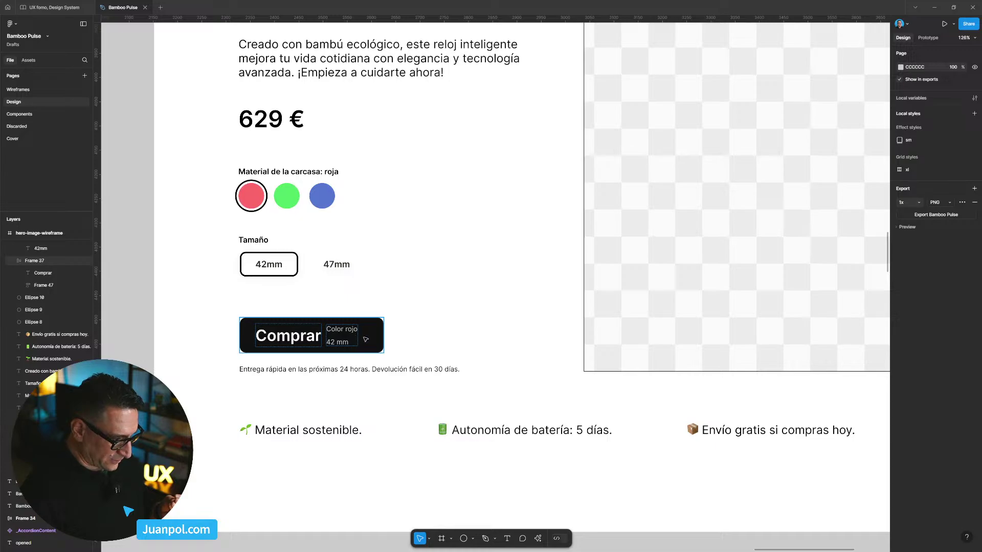
left_click(366, 339)
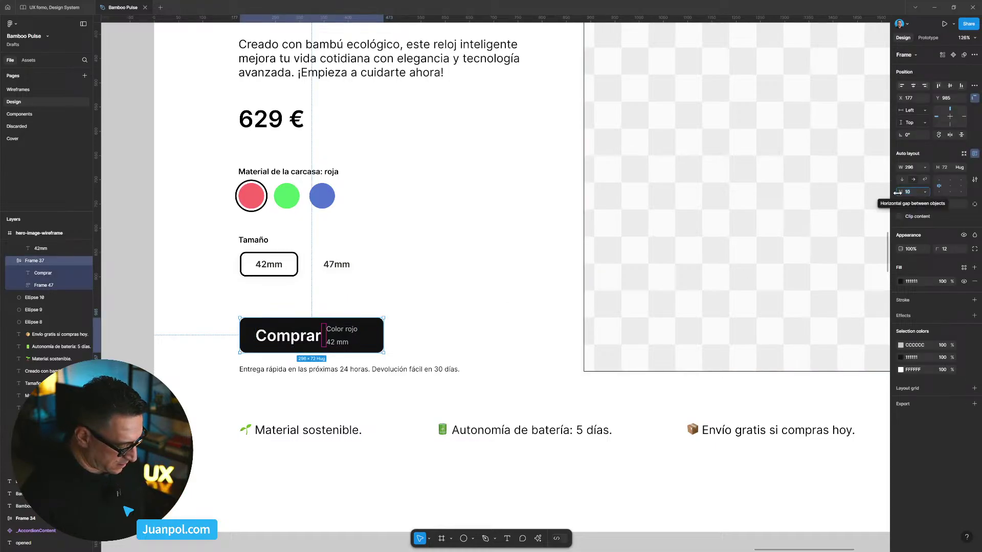
left_click_drag(897, 193, 802, 195)
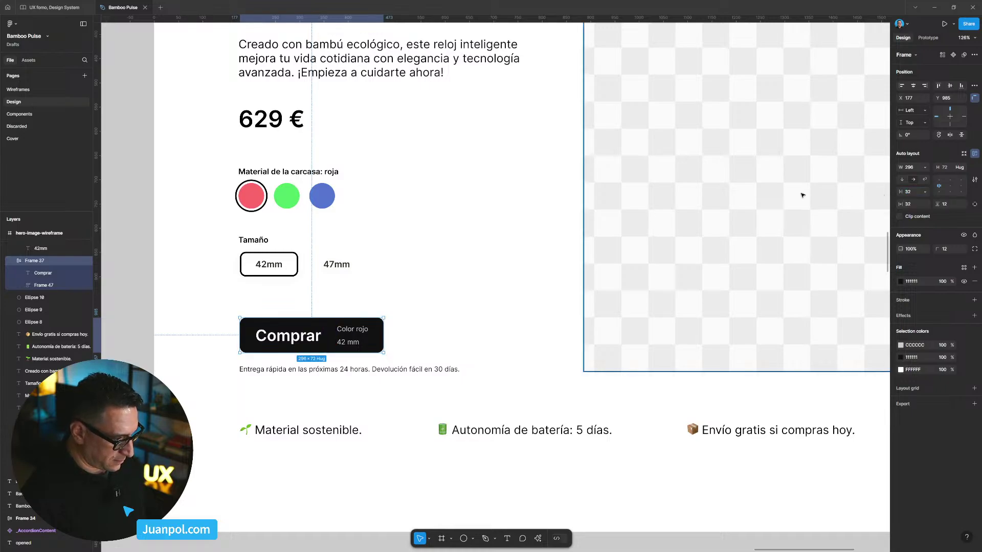
Set the "Color rojo" and "42 mm" texts inside the button to the Semi Bold weight.
double_click(364, 338)
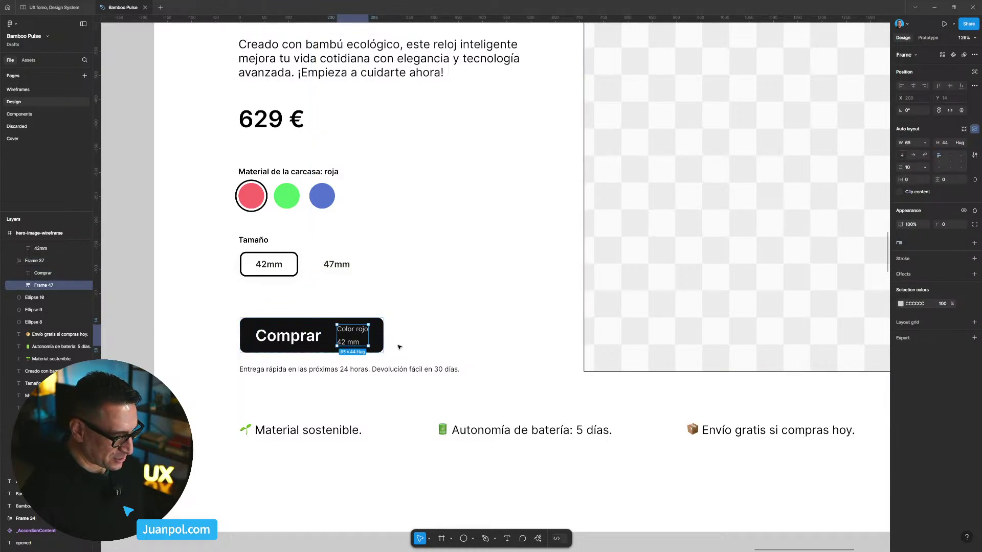
key("Return")
left_click(918, 236)
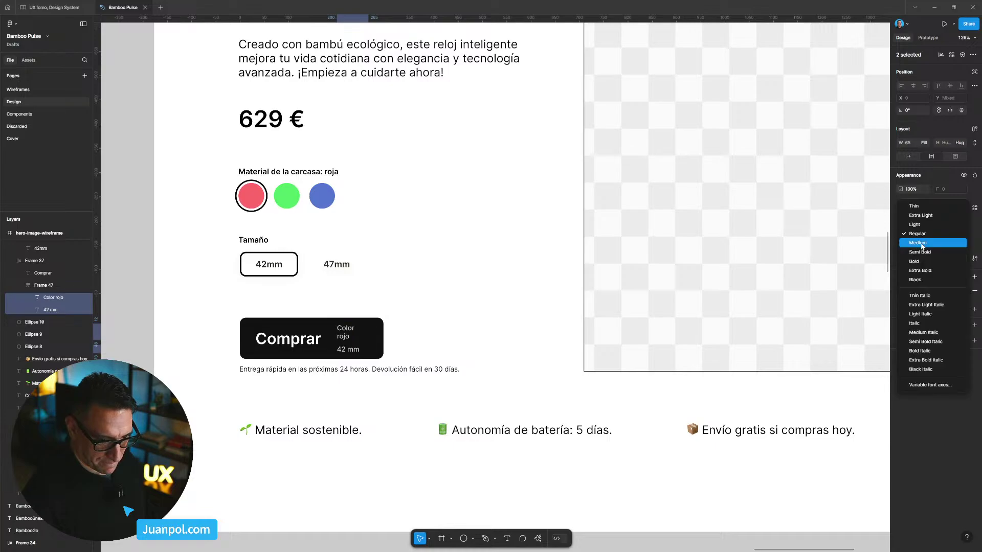
left_click(924, 253)
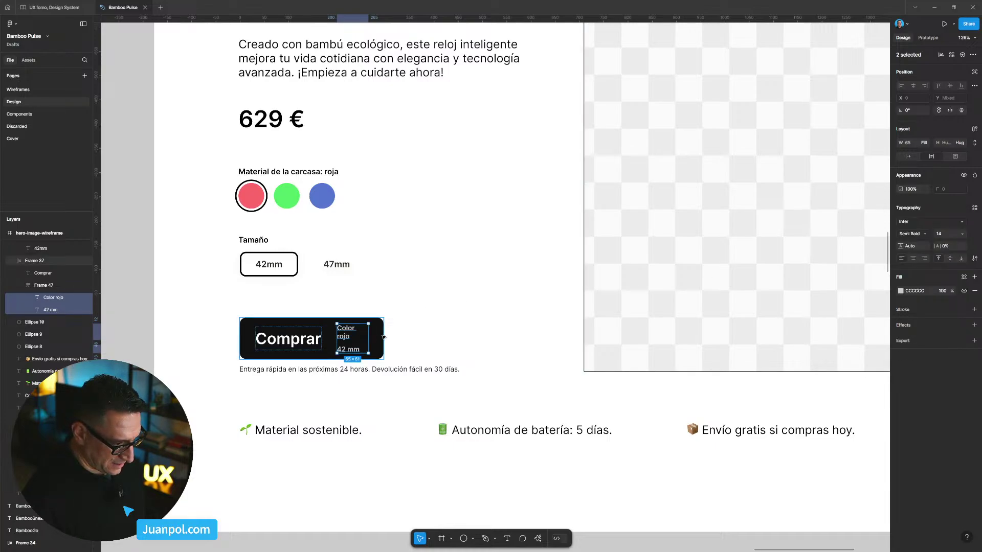
Widen the Comprar button to about 356 px and make its color-and-size text frame fill the available width.
left_click_drag(379, 338, 418, 339)
key("ctrl+z")
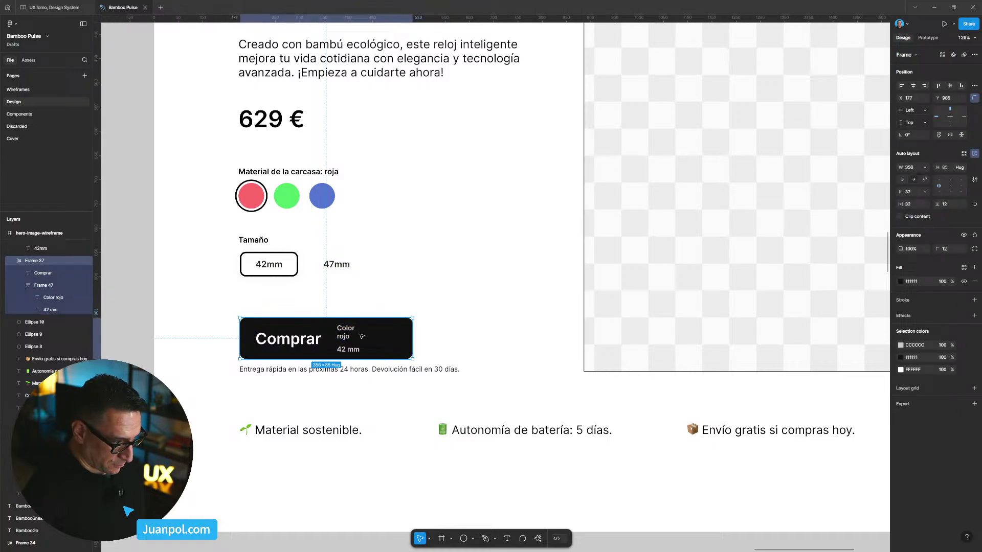
left_click(350, 336)
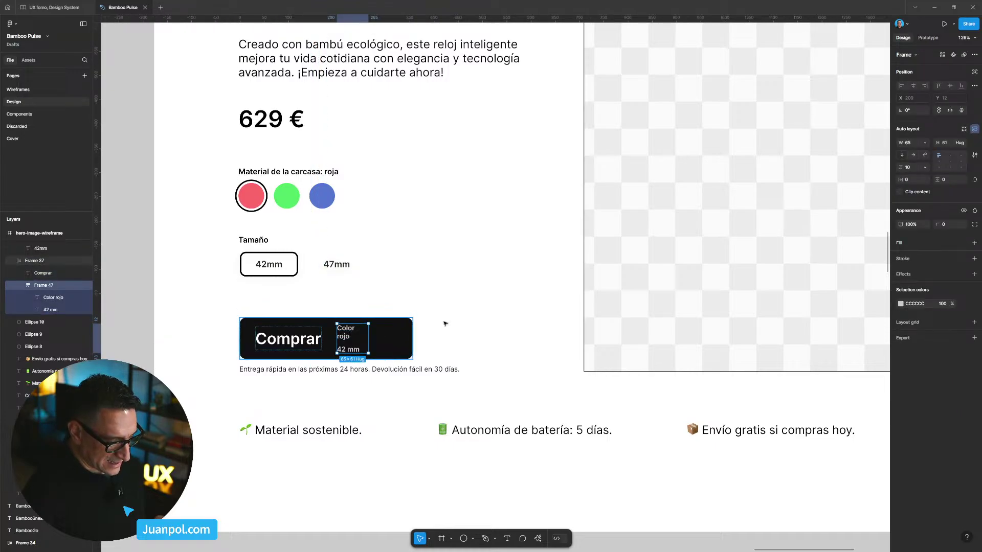
left_click(925, 143)
left_click(936, 161)
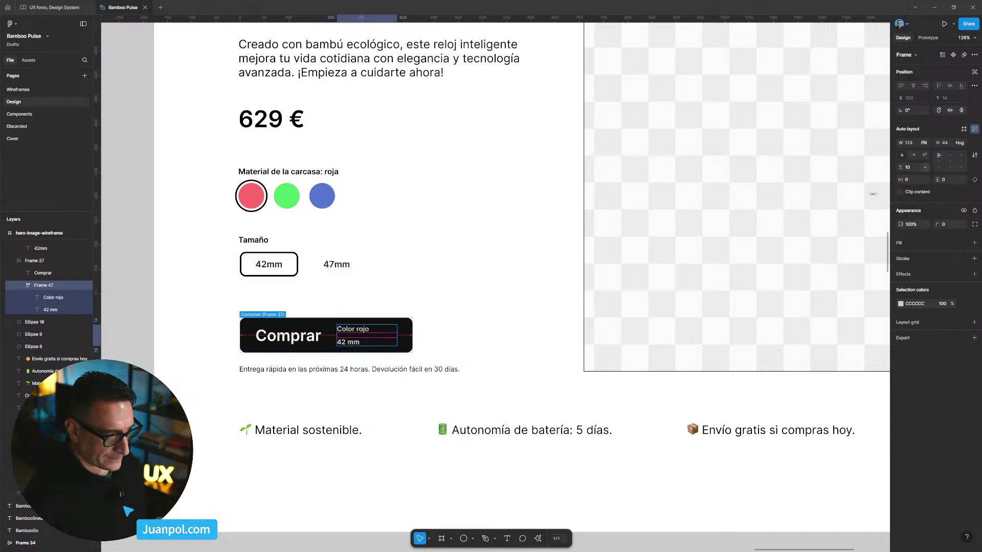
Set the vertical gap between "Color rojo" and "42 mm" in the button to 6.
left_click(505, 328)
left_click(365, 333)
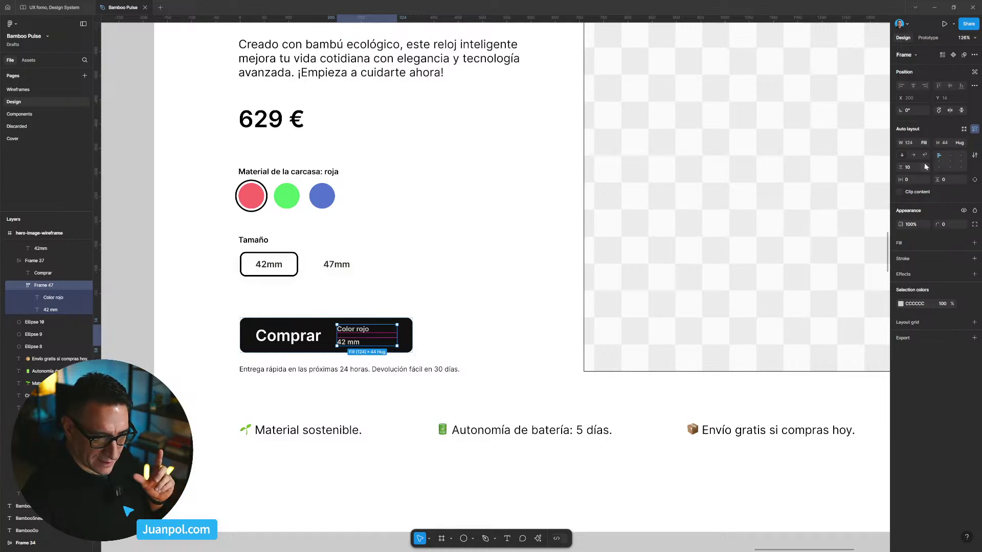
left_click(908, 168)
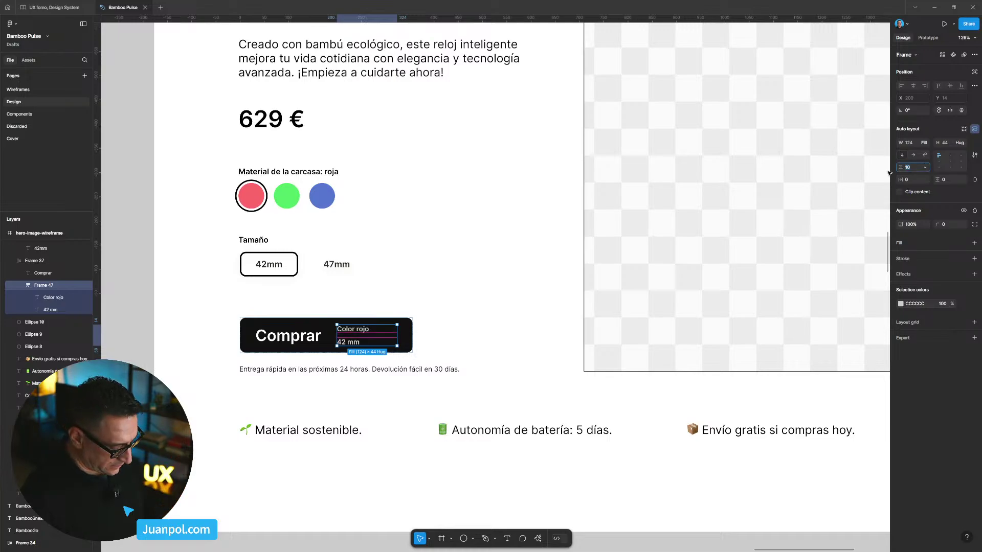
type("6")
key("Return")
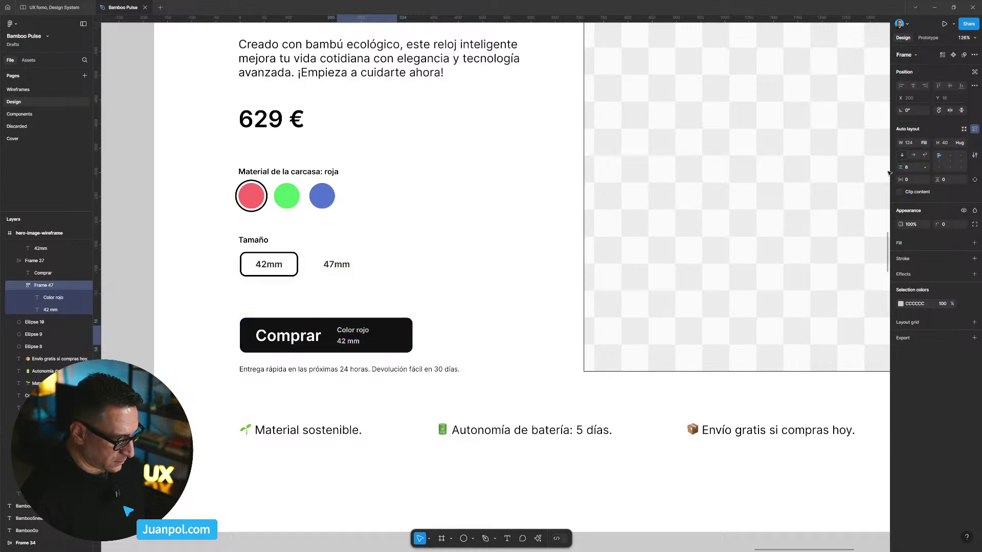
left_click(381, 232)
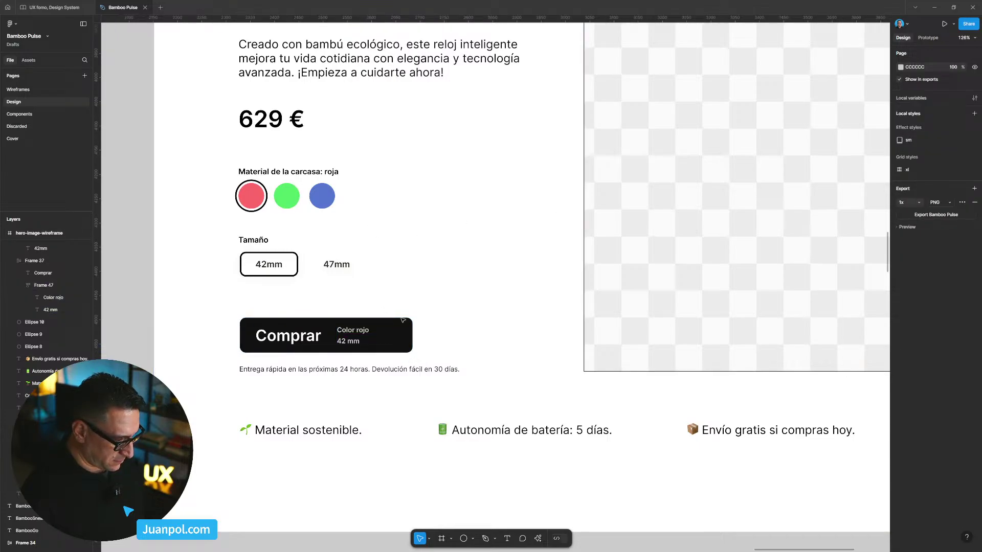
left_click(354, 337)
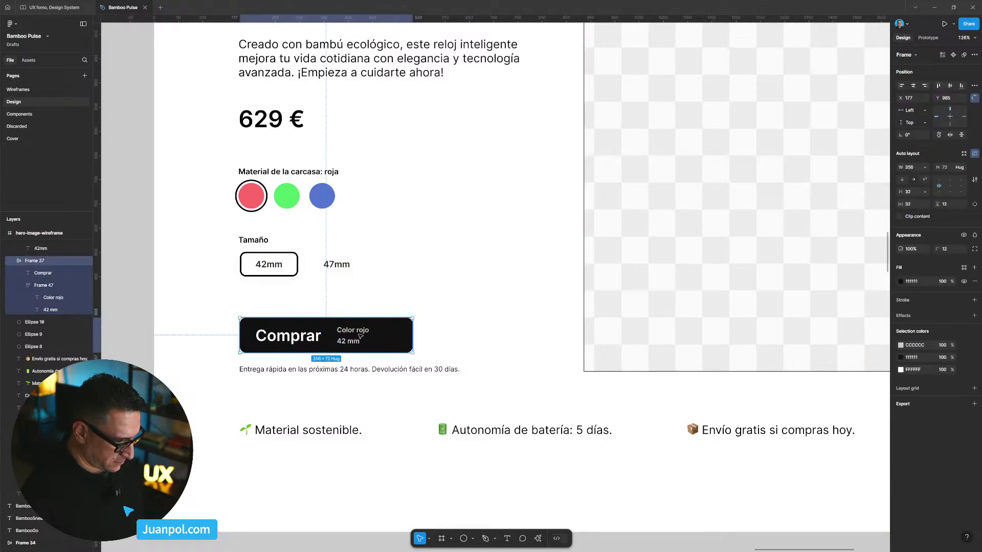
Narrow the Comprar button to a width of 300 px.
left_click(437, 328)
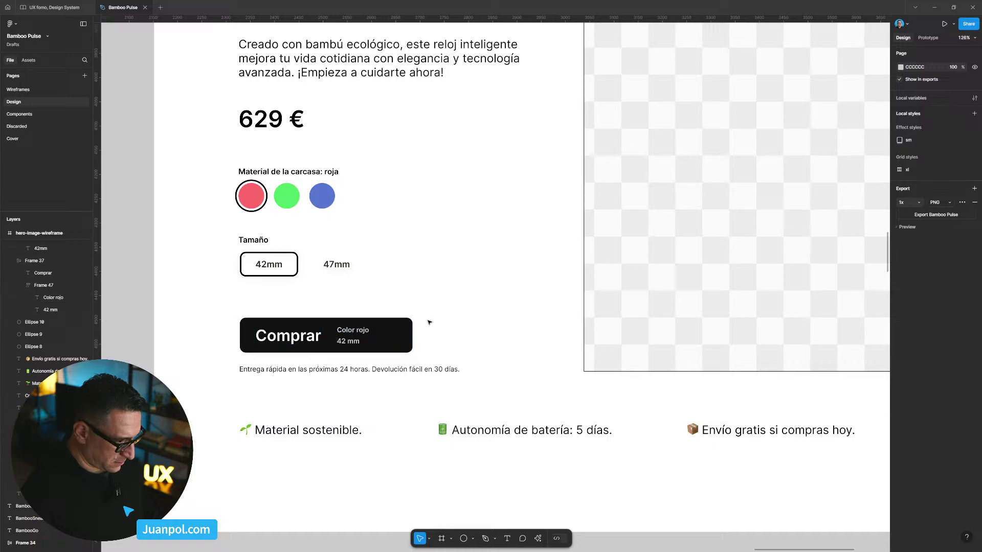
left_click(411, 338)
left_click_drag(412, 337, 386, 337)
left_click(449, 336)
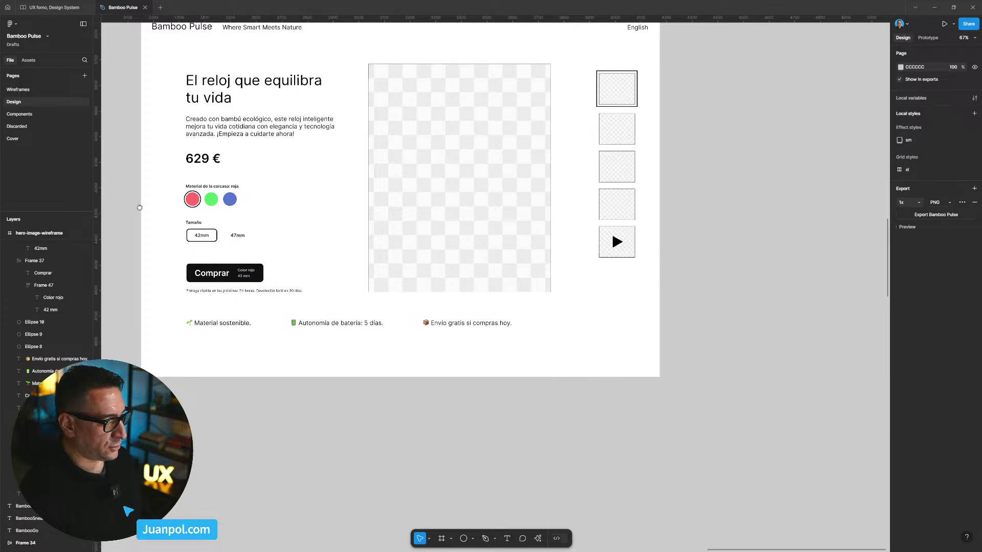
Shift the battery-life and free-shipping benefit texts together about 60 px closer to "Material sostenible.".
left_click_drag(119, 205, 218, 217)
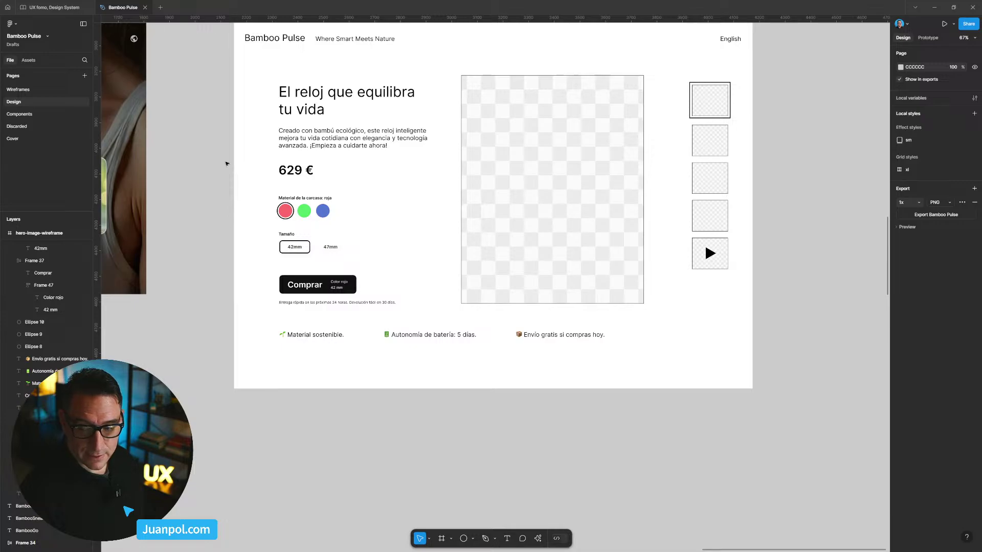
scroll(211, 145, "up", 2)
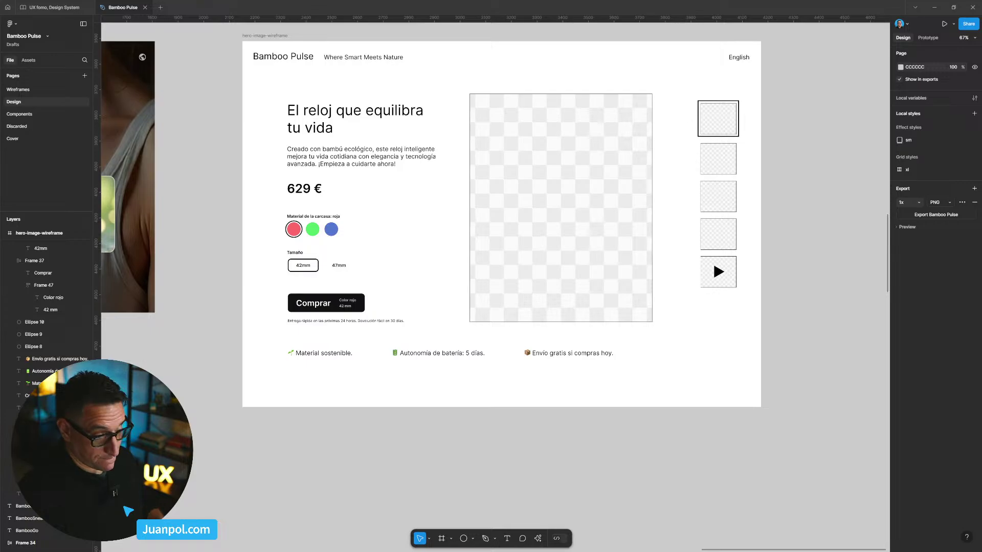
left_click(322, 353)
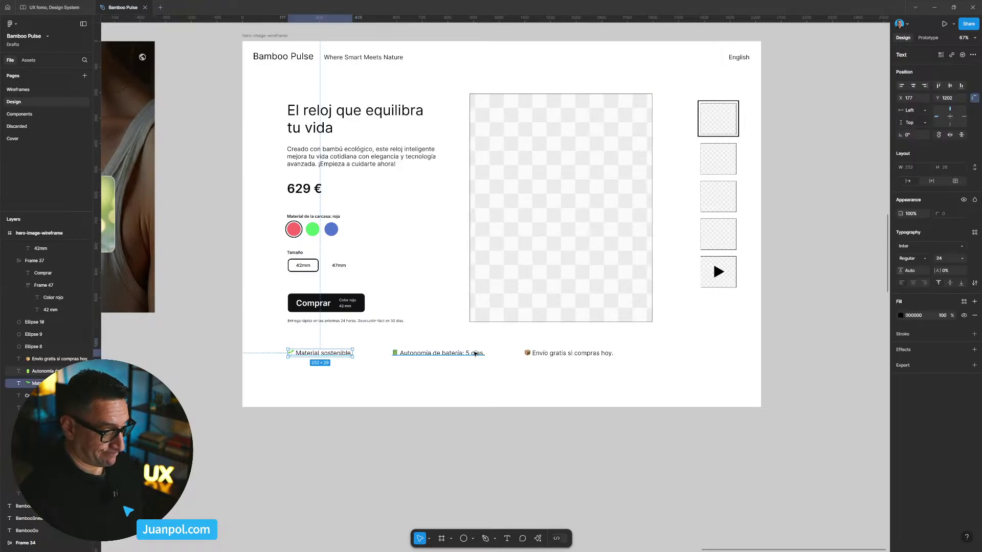
left_click(440, 353)
left_click(533, 354, "shift")
key("shift+Left")
key("shift+Left")
key("shift+Left")
key("shift+Left")
key("shift+Left")
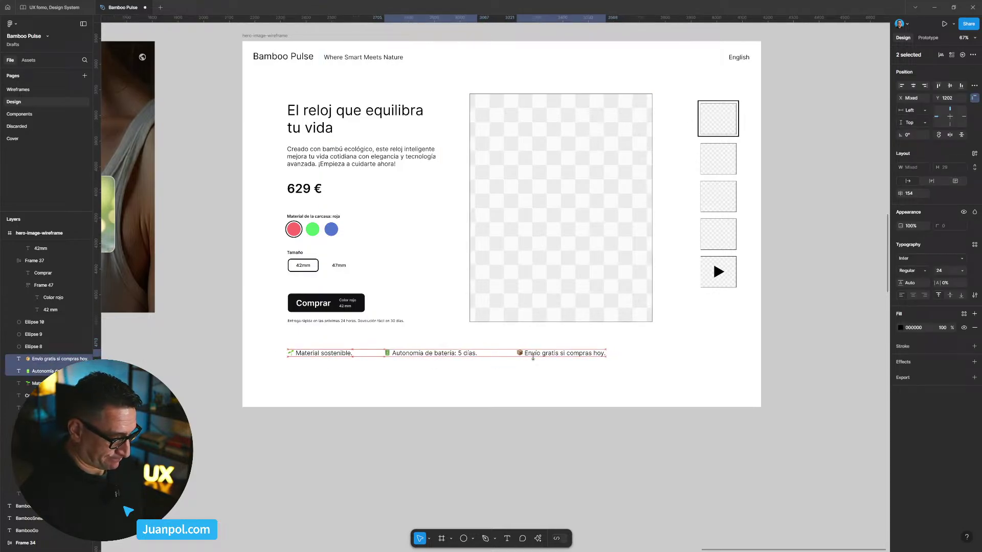
Space the three benefit texts evenly with 124 px gaps and lower the whole row to Y 1222.
left_click(424, 354)
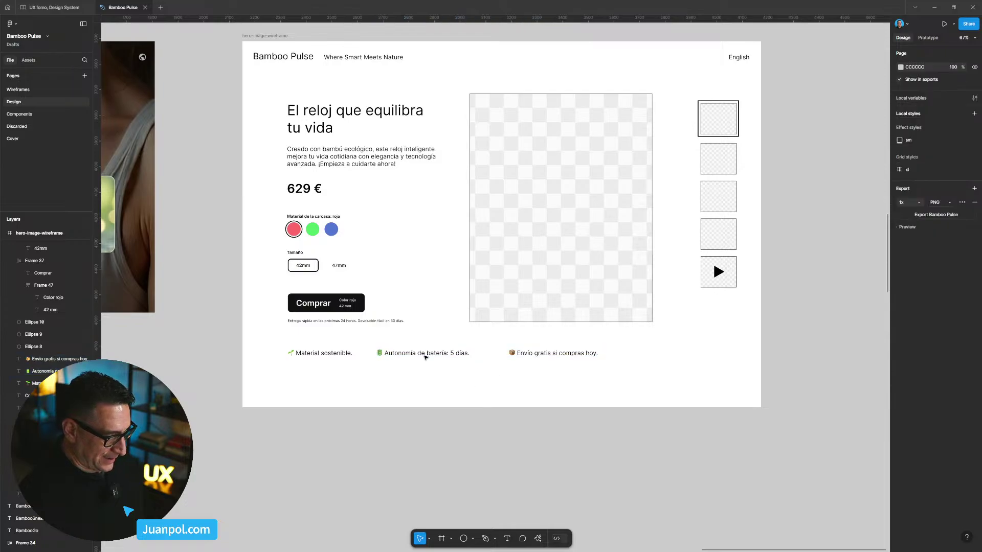
left_click_drag(425, 354, 432, 357)
left_click(338, 354, "shift")
left_click(539, 358, "shift")
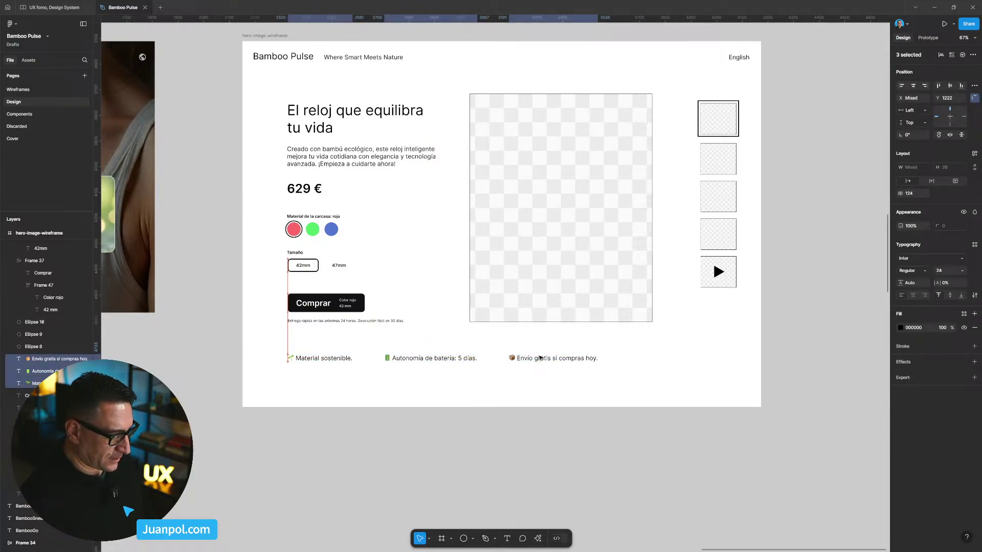
key("shift+Down")
key("Escape")
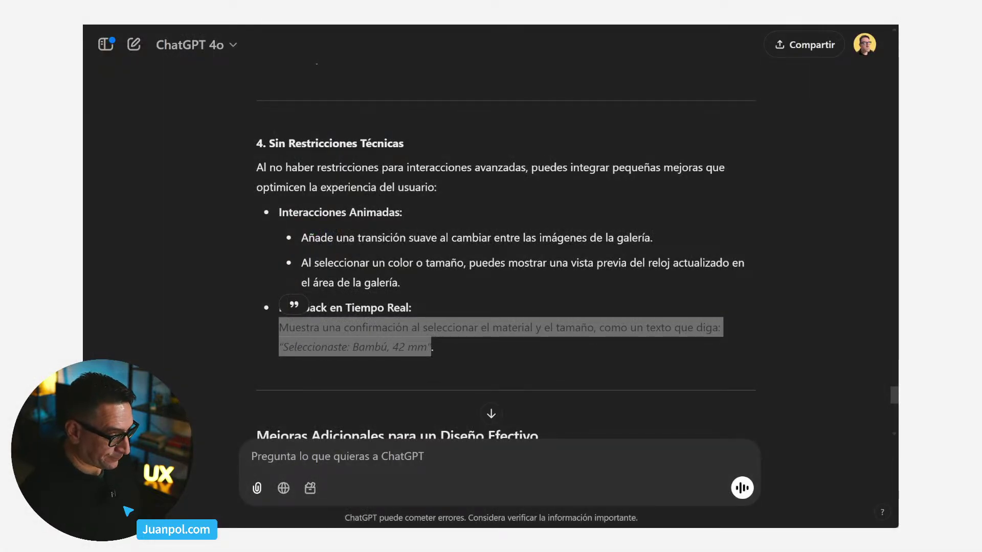
Switch to ChatGPT and review its additional improvement suggestions on visual hierarchy and accessibility.
scroll(504, 302, "down", 1)
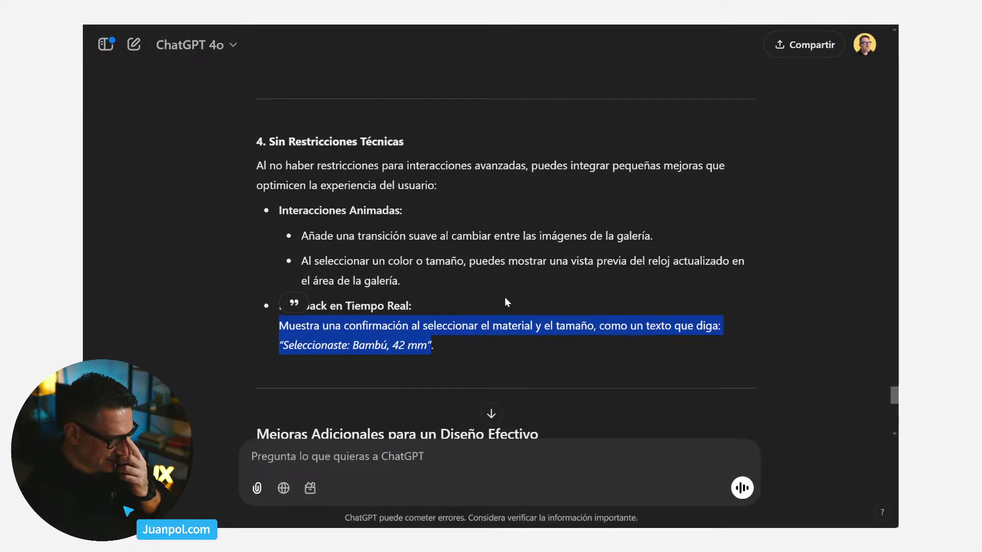
scroll(505, 302, "down", 1)
scroll(505, 302, "down", 1)
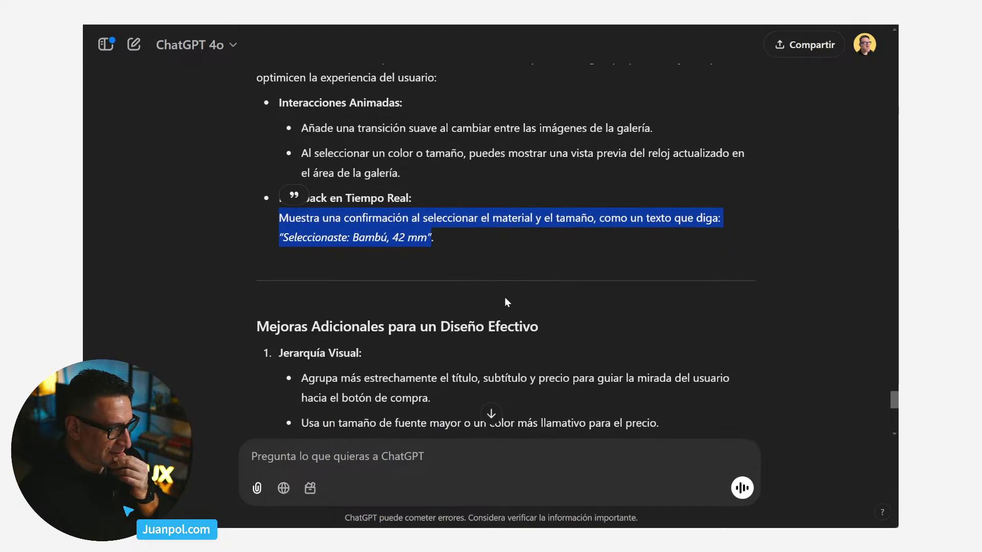
scroll(505, 302, "down", 1)
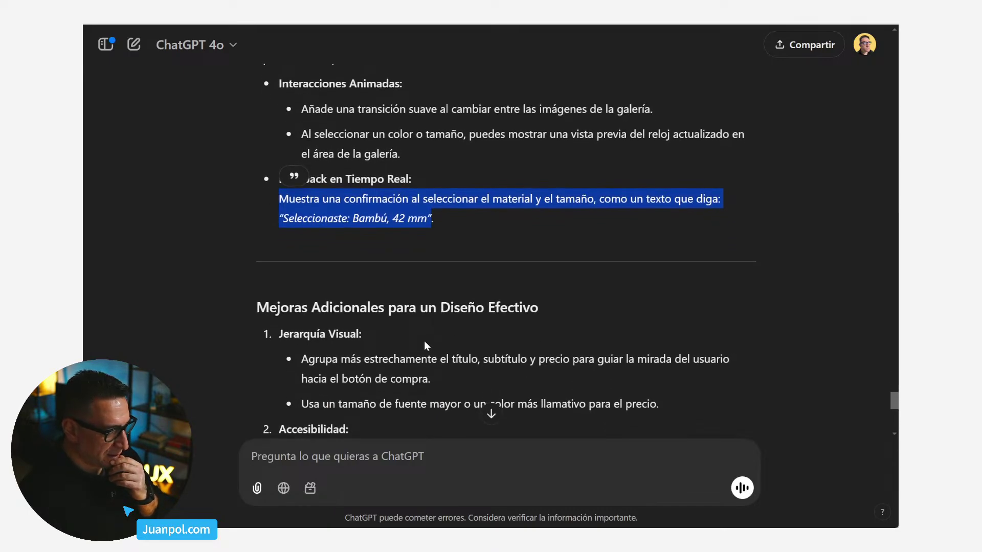
scroll(424, 346, "down", 1)
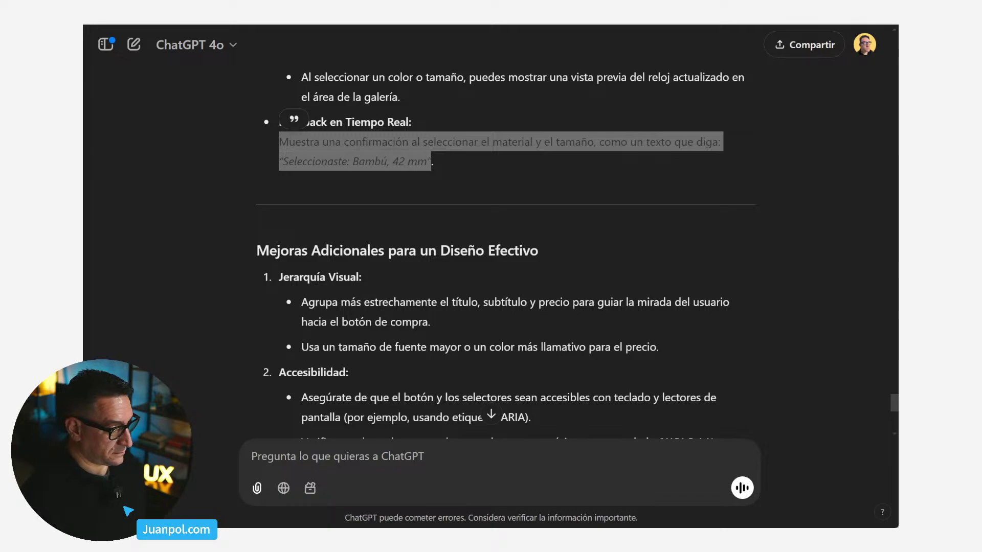
Switch back to Figma and move the Comprar button down slightly, closer to the delivery note.
key("alt+Tab")
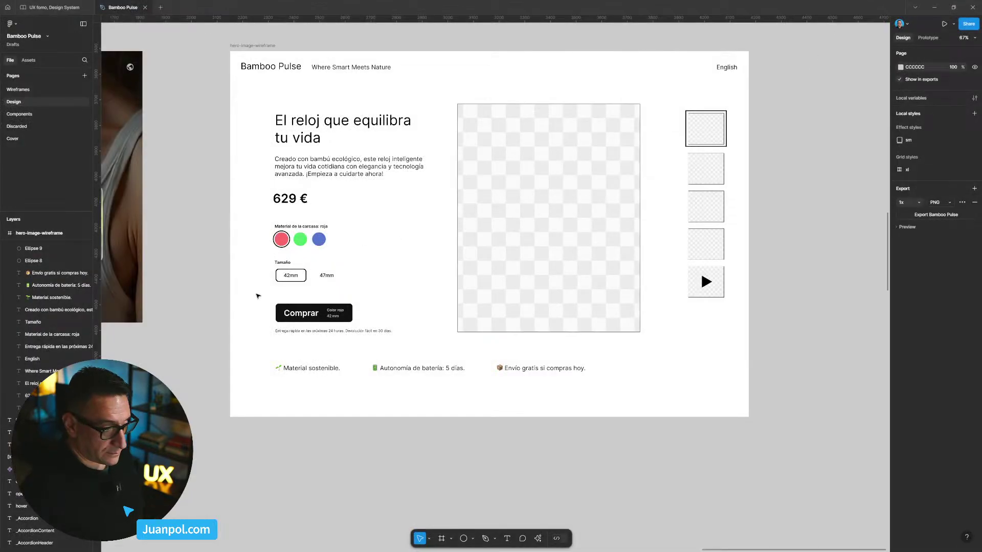
left_click(309, 316)
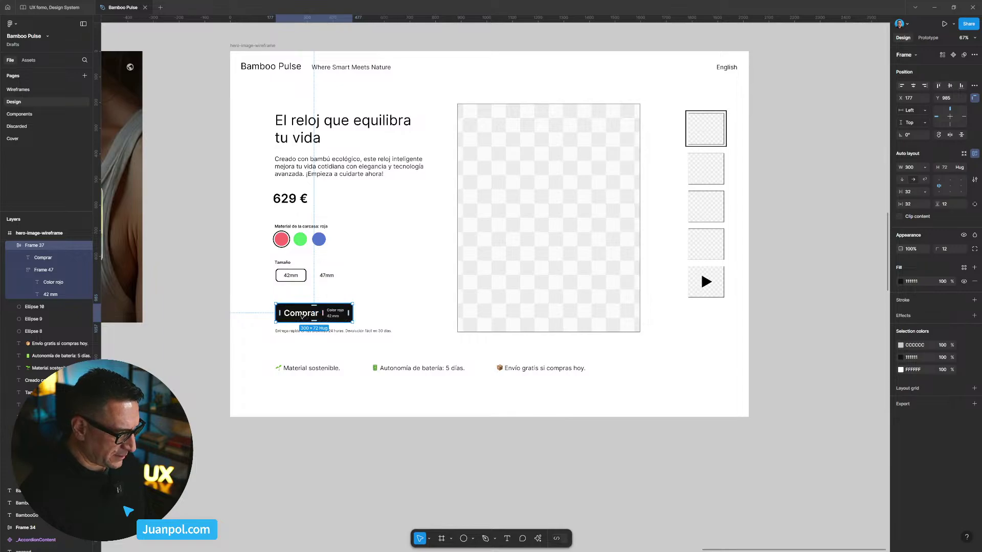
mouse_move(301, 316)
left_mouse_down()
mouse_move(301, 200)
mouse_move(293, 265)
mouse_move(302, 316)
left_mouse_up()
key("Escape")
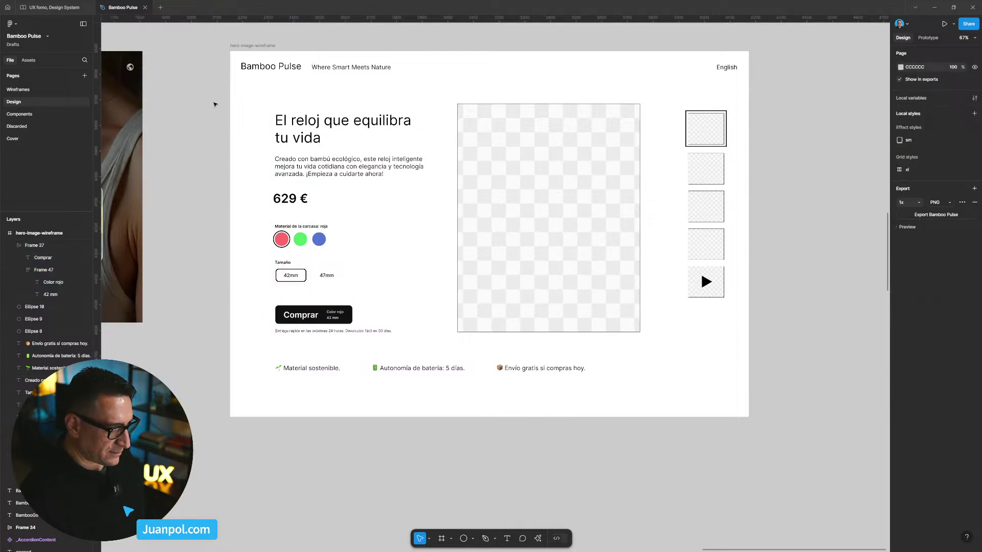
left_click_drag(215, 104, 443, 359)
left_click(212, 327)
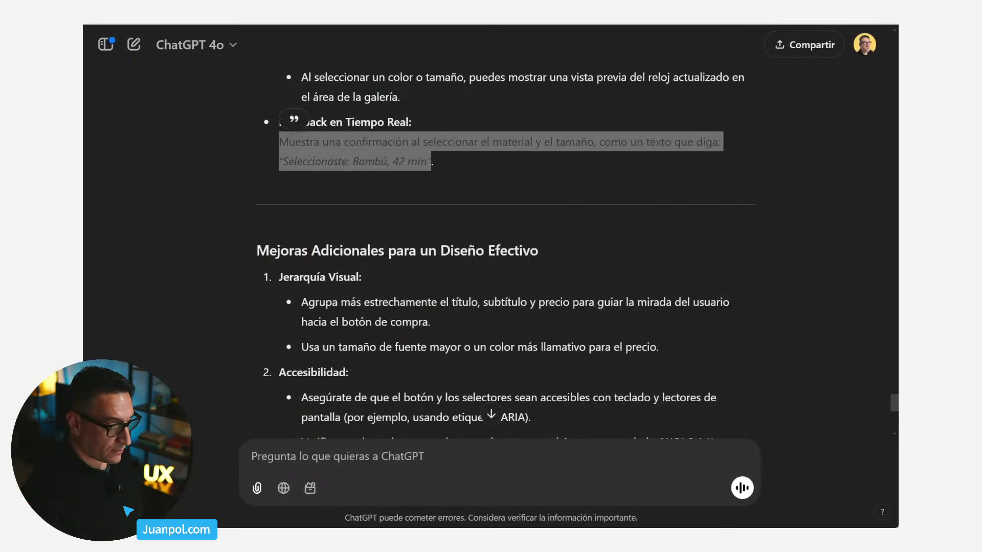
Switch to ChatGPT and read its persuasive design suggestions on the remaining-units counter and the promotion deadline message.
scroll(238, 357, "up", 1)
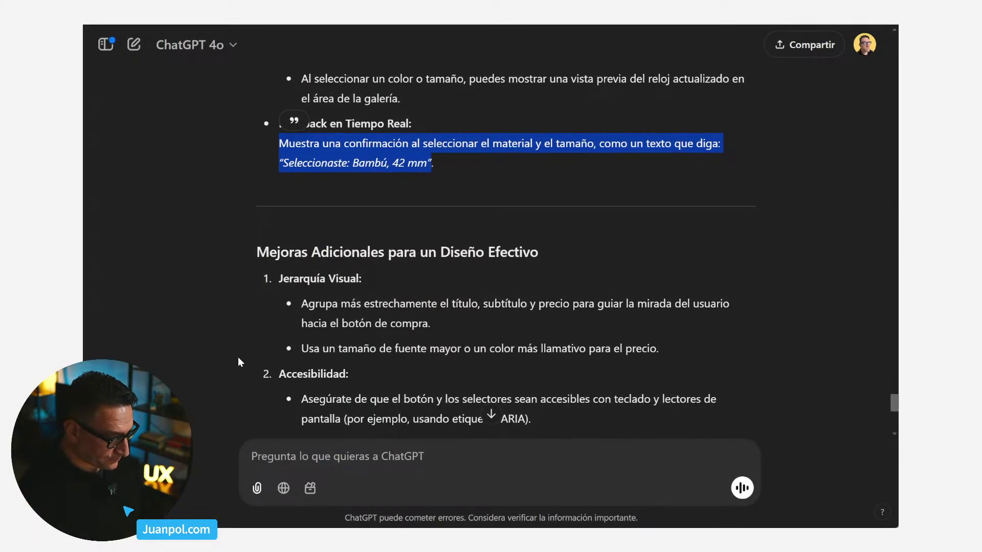
scroll(239, 355, "down", 1)
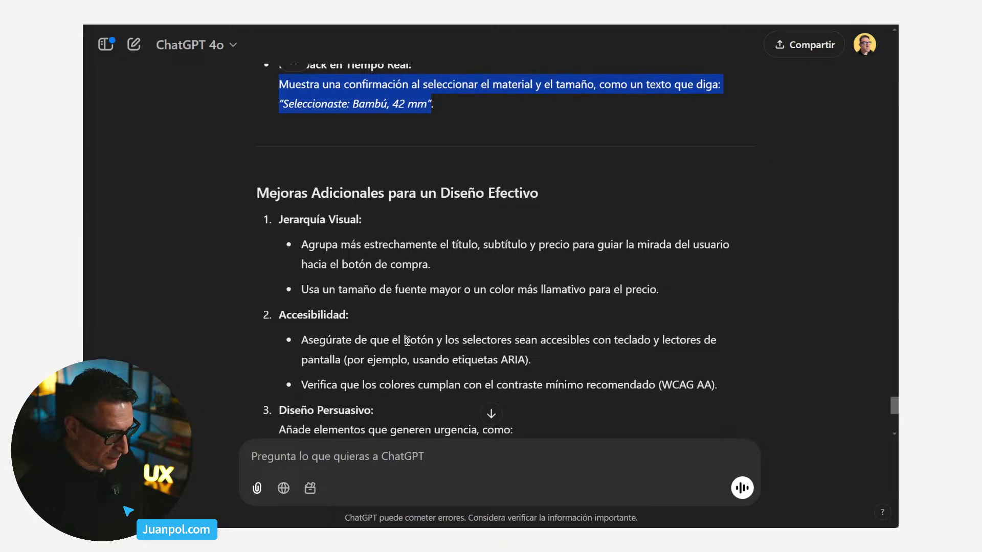
scroll(407, 341, "down", 2)
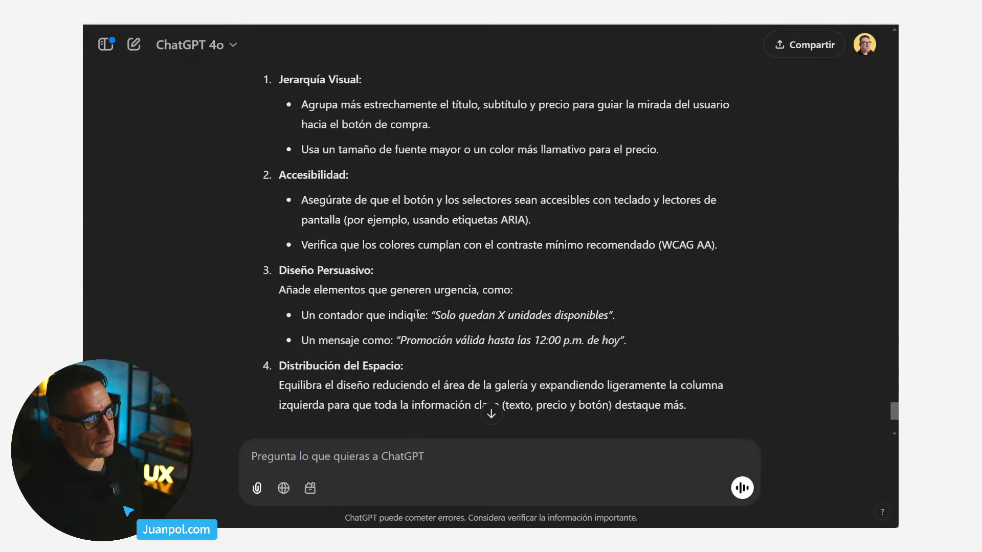
left_click_drag(626, 340, 302, 315)
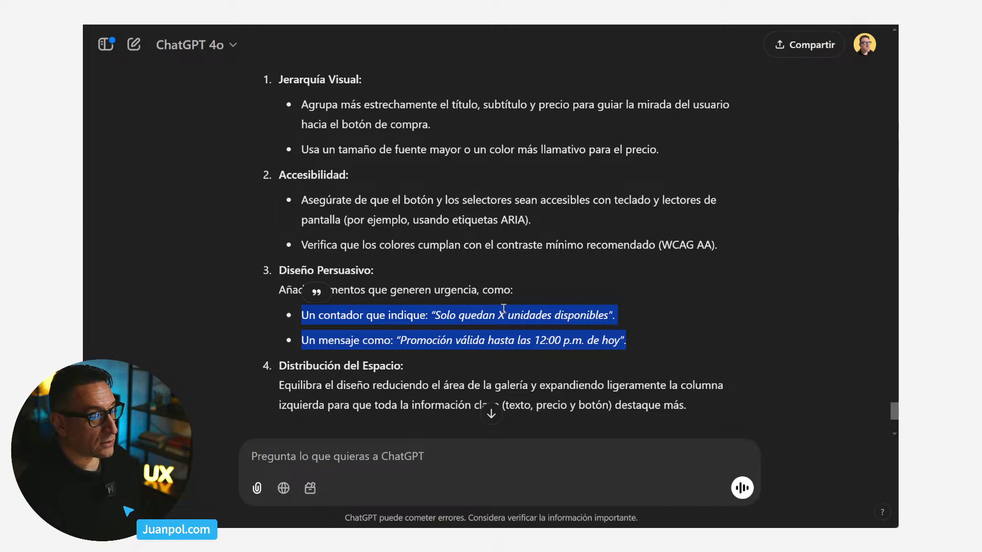
left_click(526, 319)
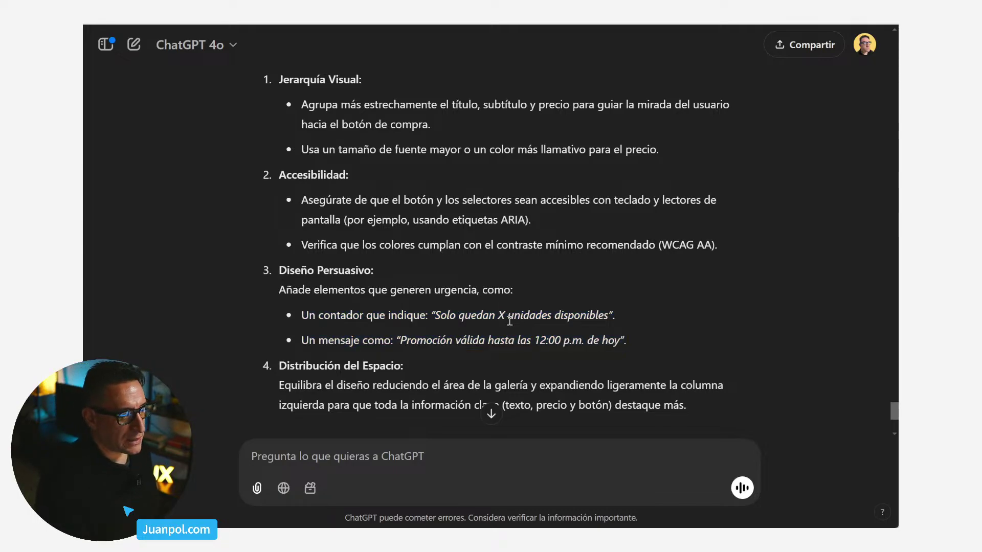
left_click_drag(434, 315, 610, 314)
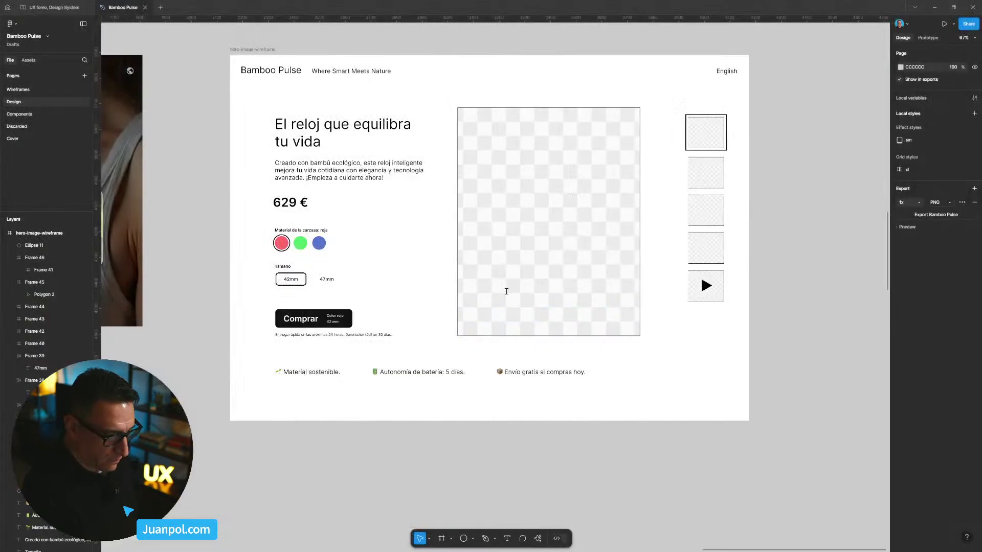
scroll(307, 343, "up", 5)
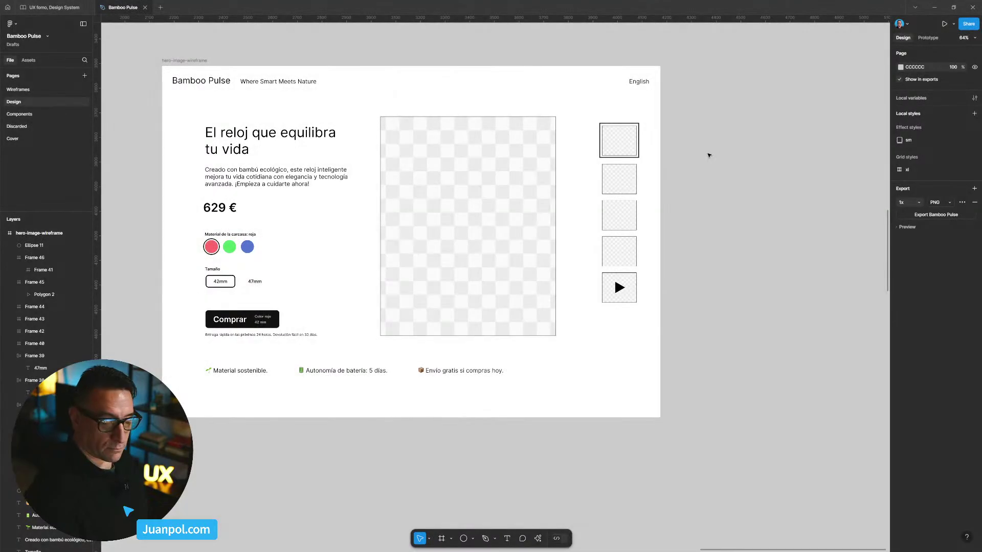
scroll(702, 209, "up", 1)
left_click_drag(702, 210, 750, 217)
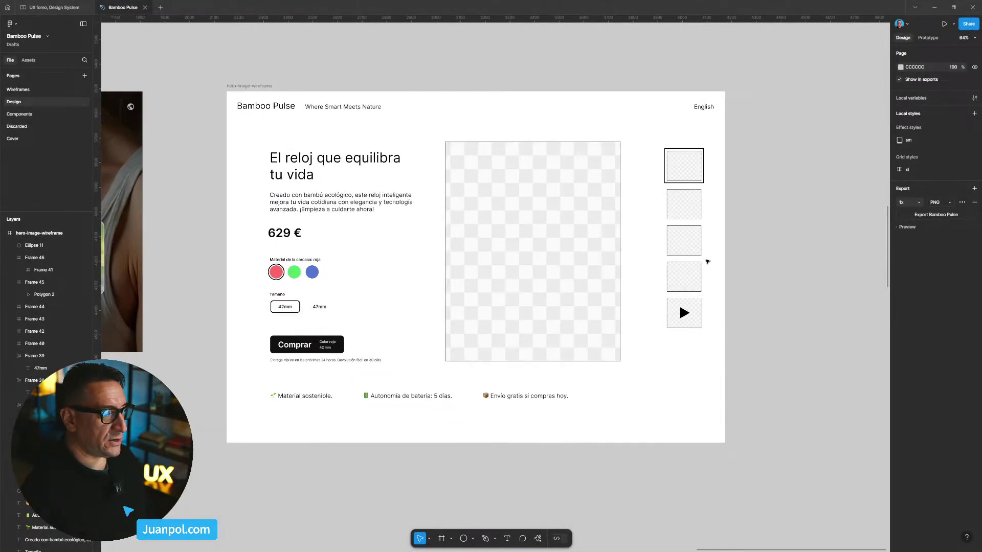
scroll(707, 259, "down", 2)
scroll(673, 293, "right", 3)
scroll(673, 293, "down", 1)
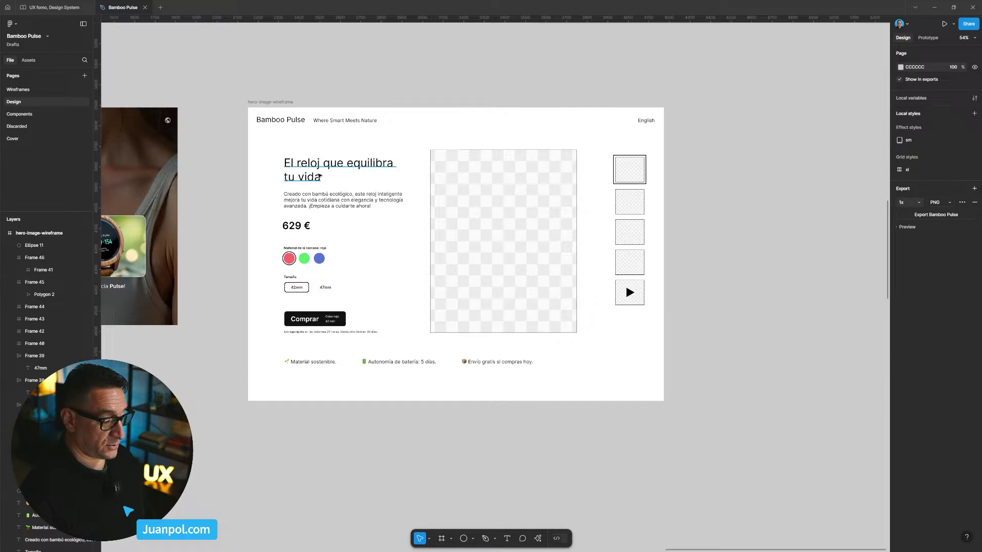
scroll(318, 177, "down", 1)
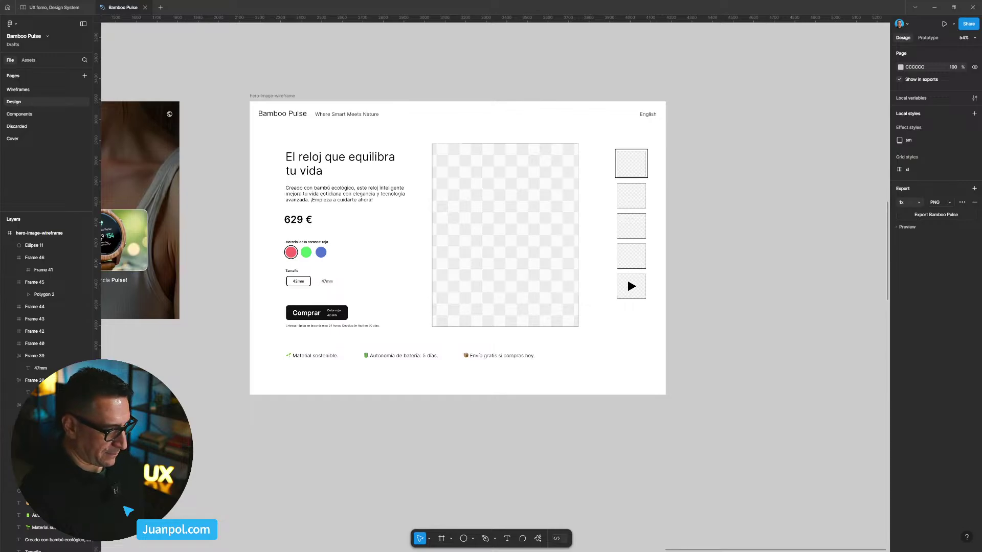
Copy the hero-image-wireframe frame to the clipboard as a PNG and deselect it.
left_click(280, 96)
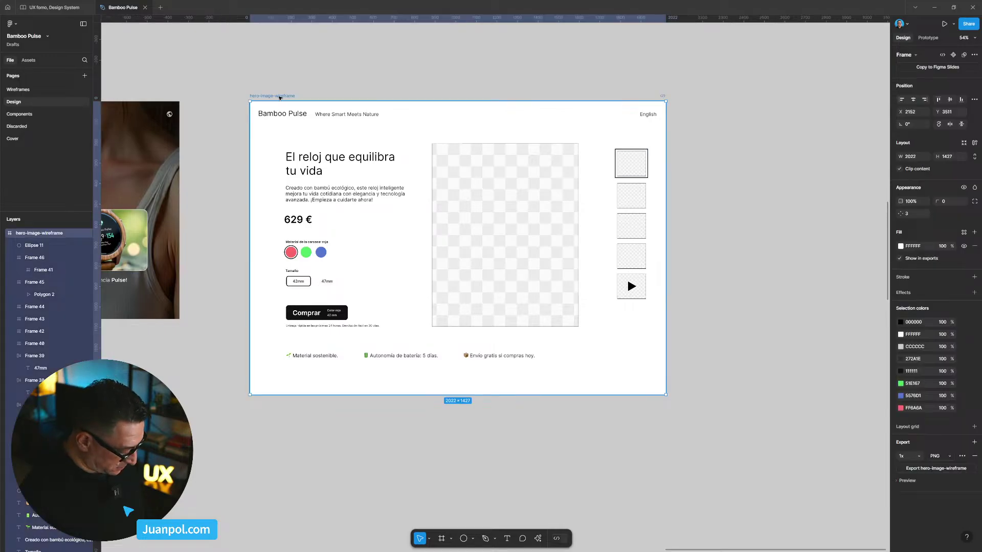
key("ctrl+shift+c")
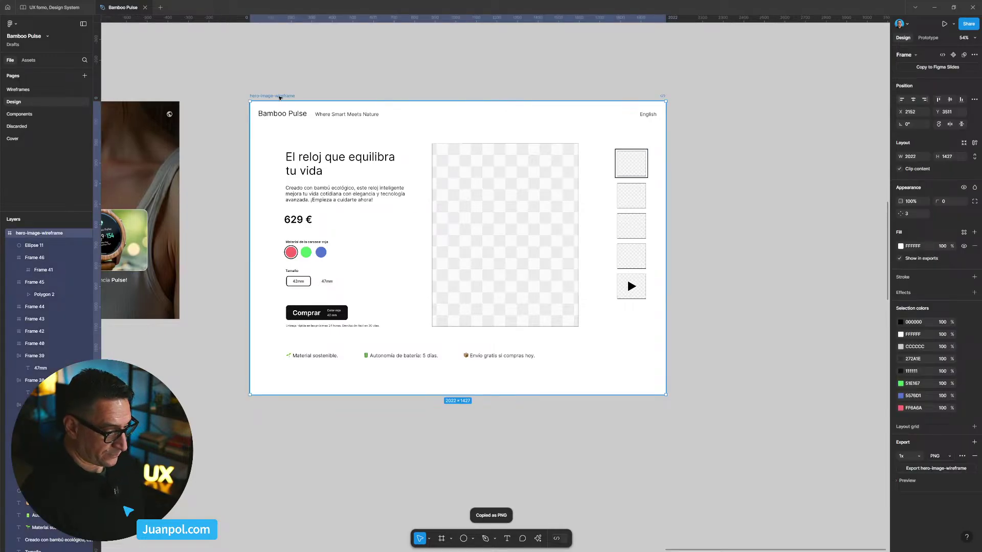
left_click(498, 443)
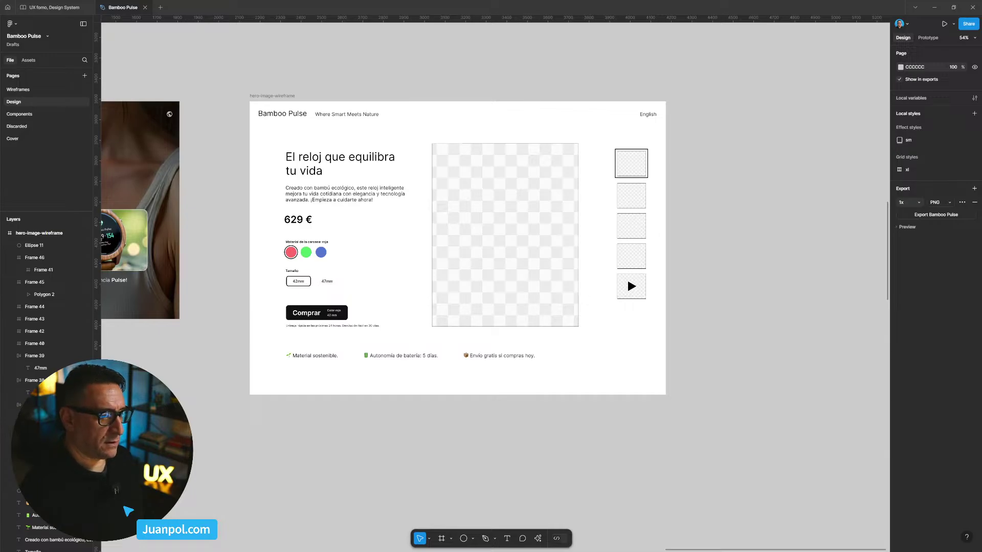
scroll(457, 248, "down", 10)
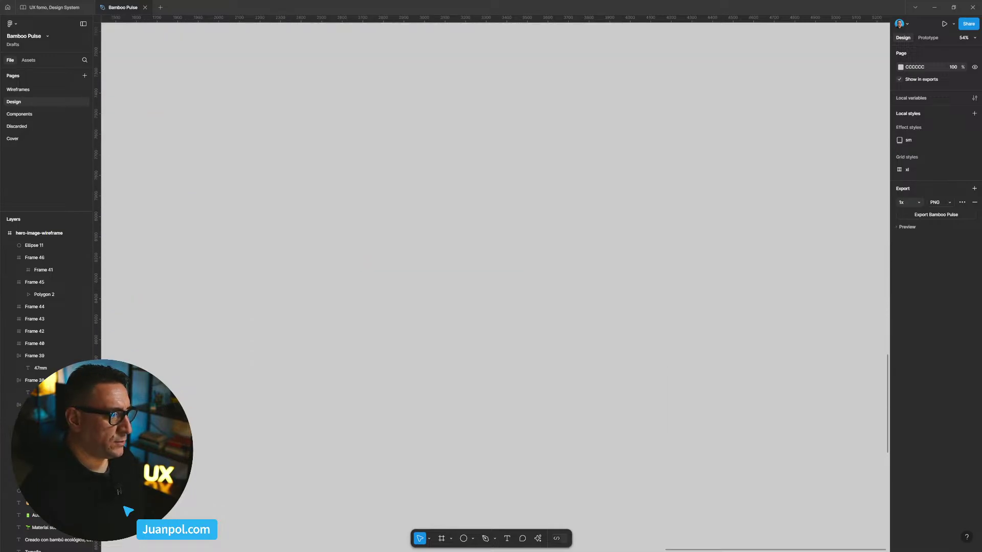
scroll(457, 286, "up", 10)
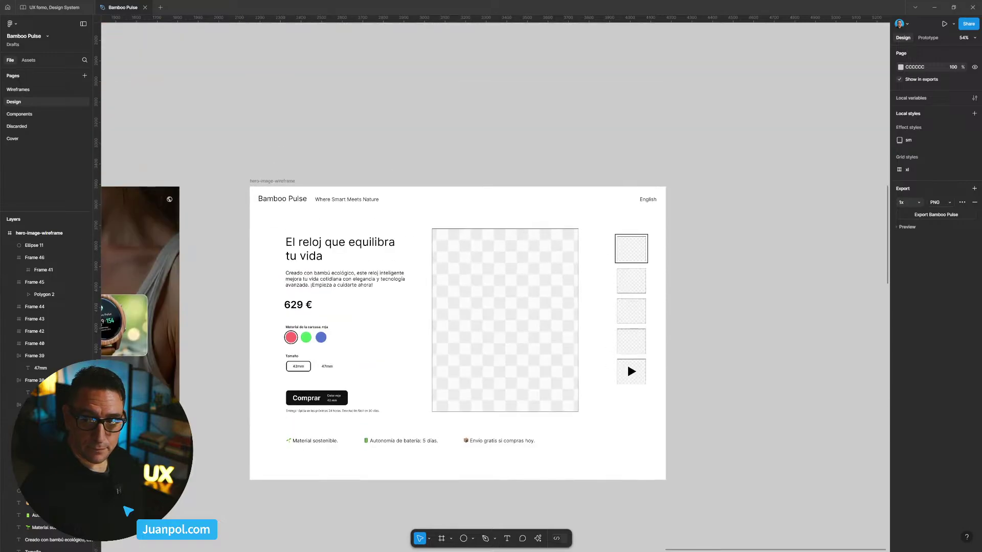
Switch to ChatGPT, attach the copied wireframe image and write the message "he actualizado el wireframe, analízalo otra vez.".
scroll(457, 317, "down", 1)
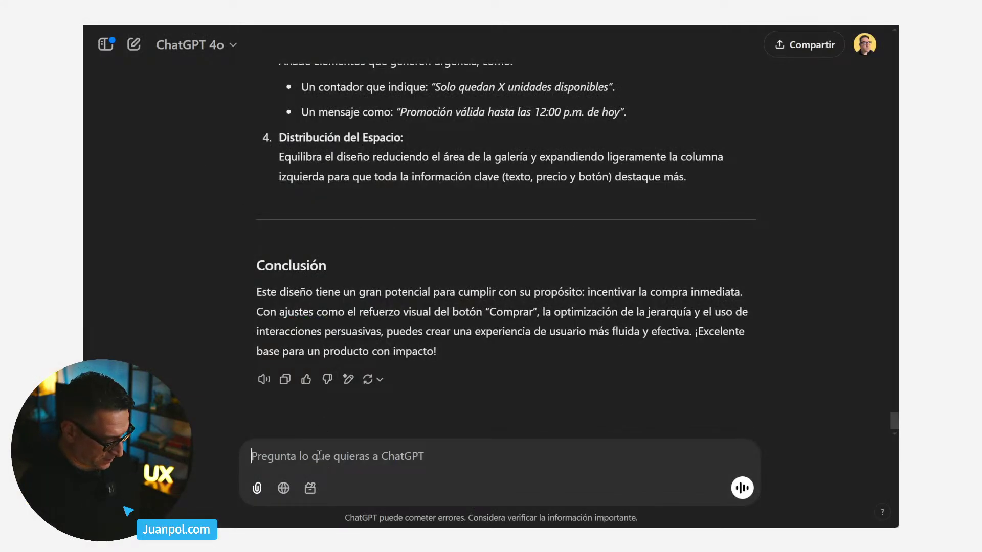
key("ctrl+v")
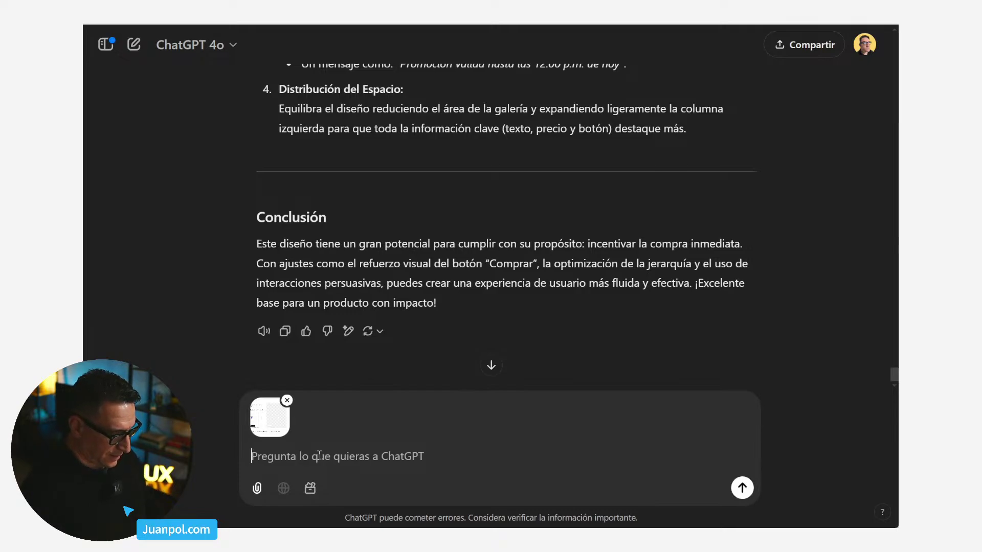
type("he act")
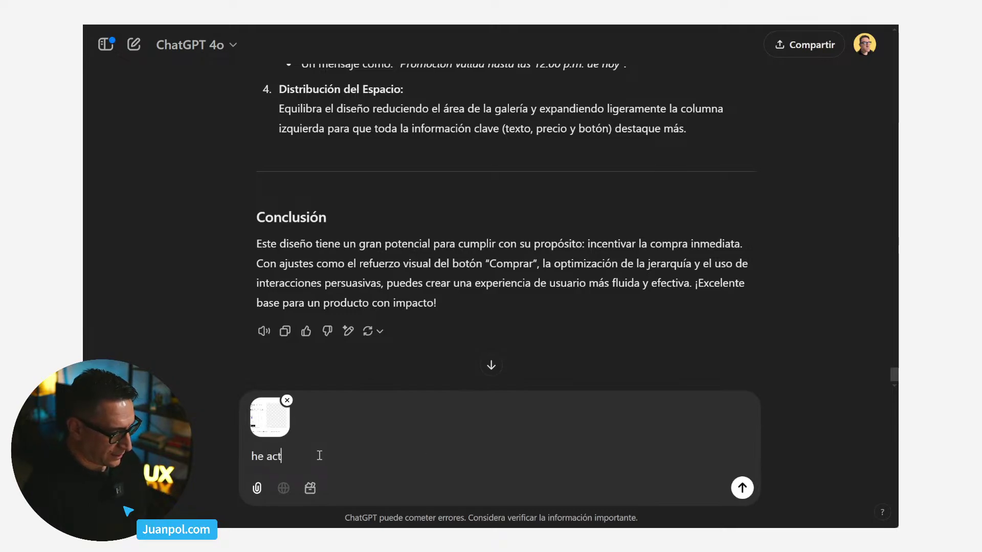
type("ualizado el wire")
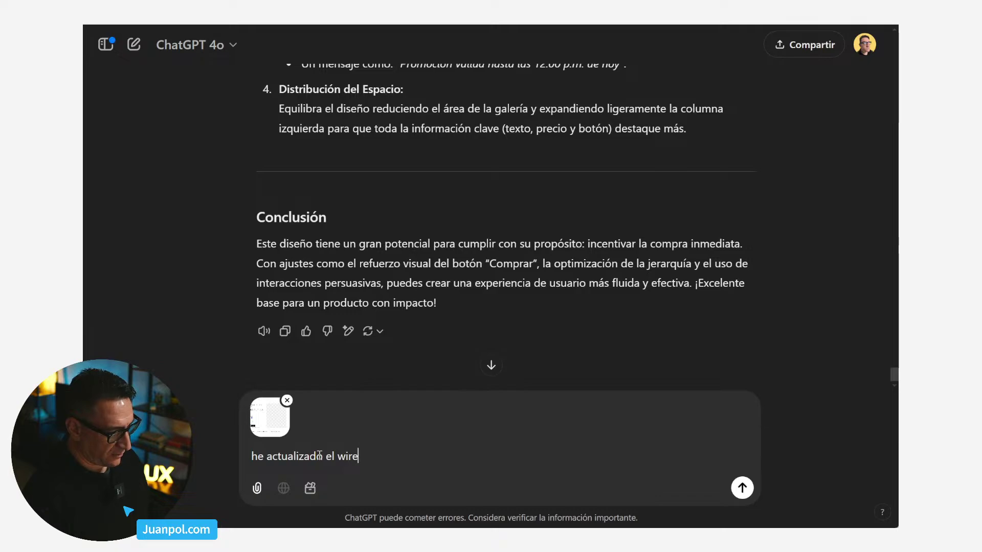
type("frame con algunas")
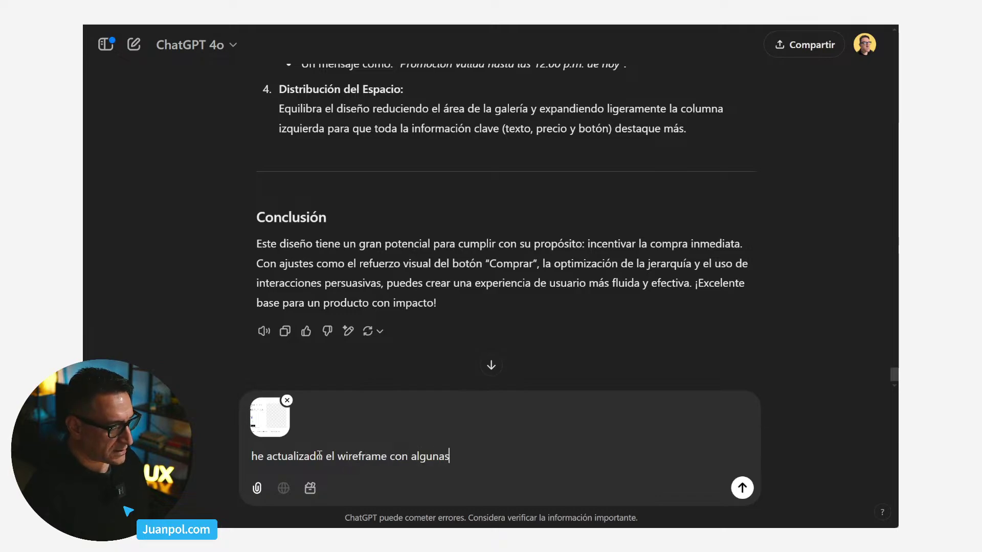
key("BackSpace")
key("BackSpace")
key("BackSpace")
key("BackSpace")
key("BackSpace")
key("BackSpace")
key("BackSpace")
key("BackSpace")
key("BackSpace")
key("BackSpace")
key("BackSpace")
key("BackSpace")
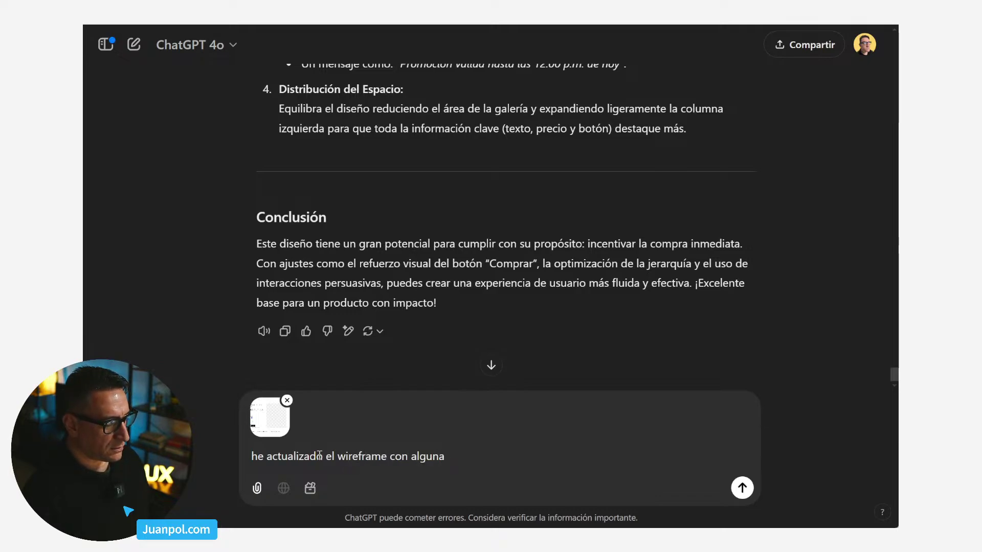
type(", ")
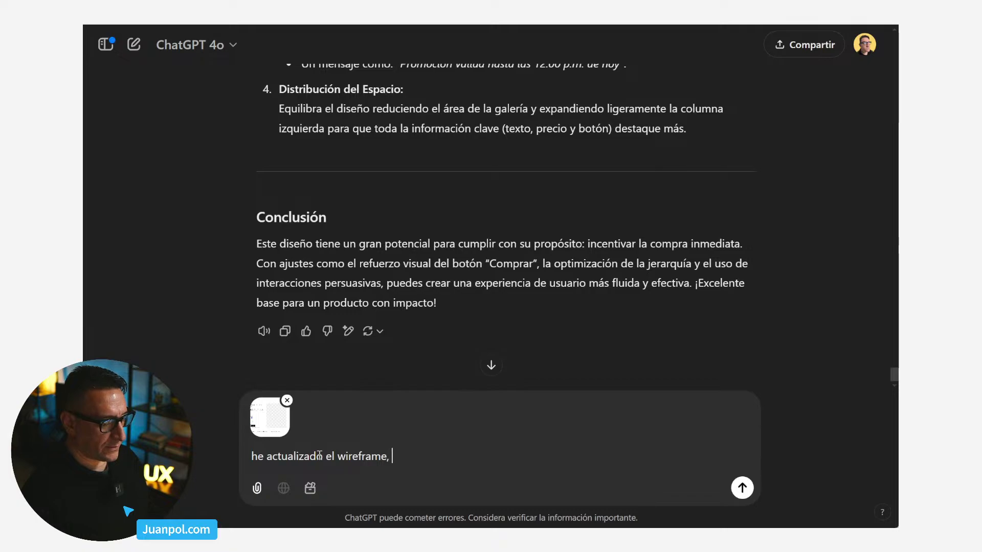
type("an")
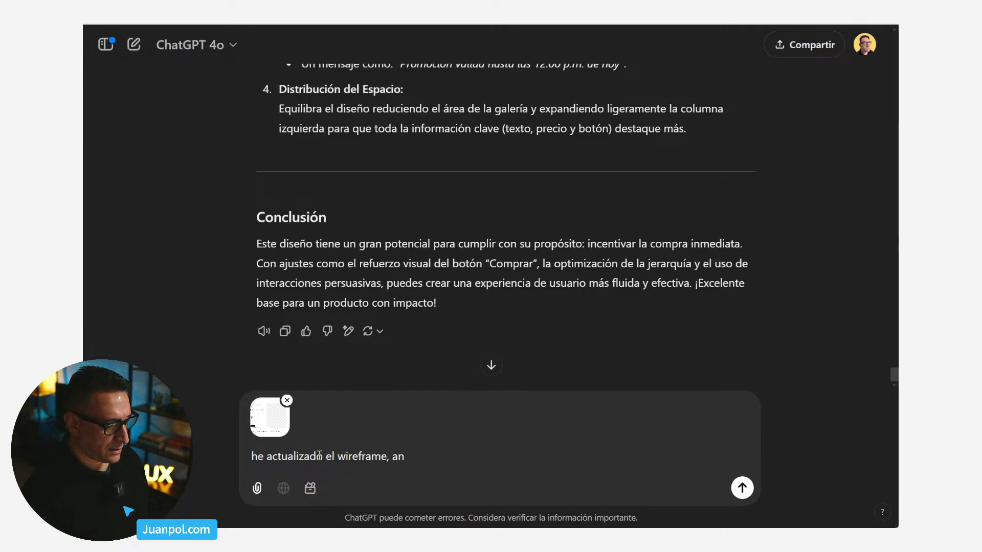
type("alízalo otra vez.")
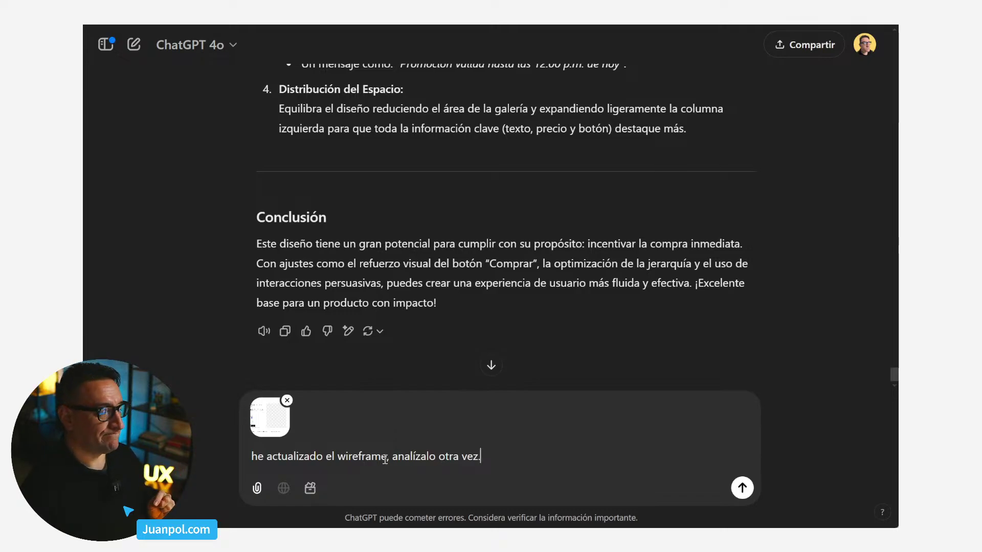
Extend the message to "he actualizado el wireframe con algunas de la sugerencias que me diste, analízalo otra vez pls." and send it.
left_click(388, 458)
type(",")
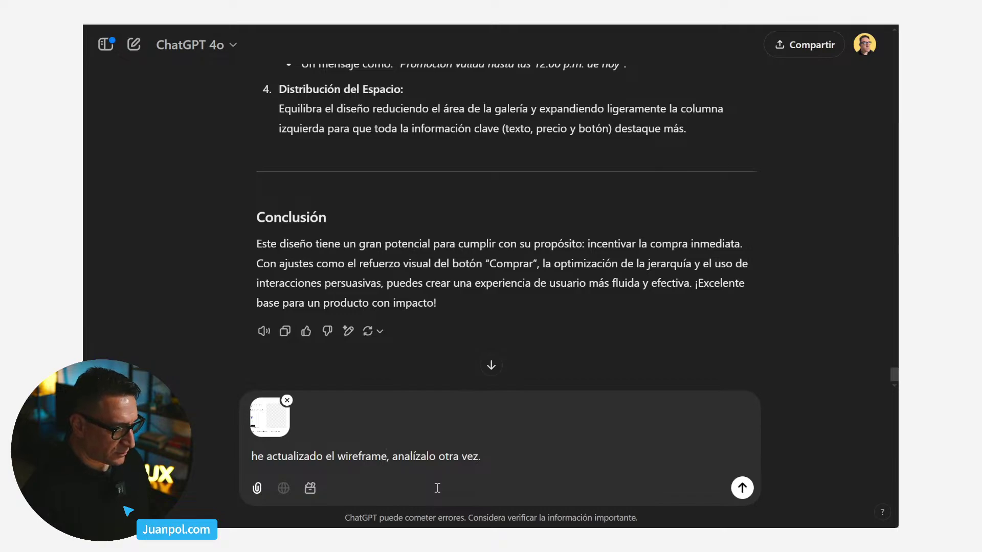
type(" con algunas de la su")
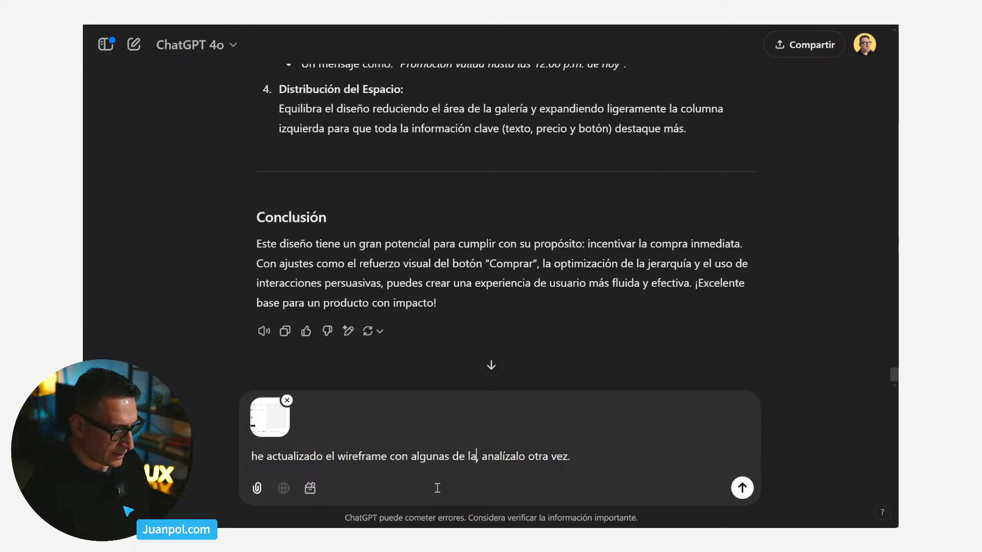
type("gerencias que")
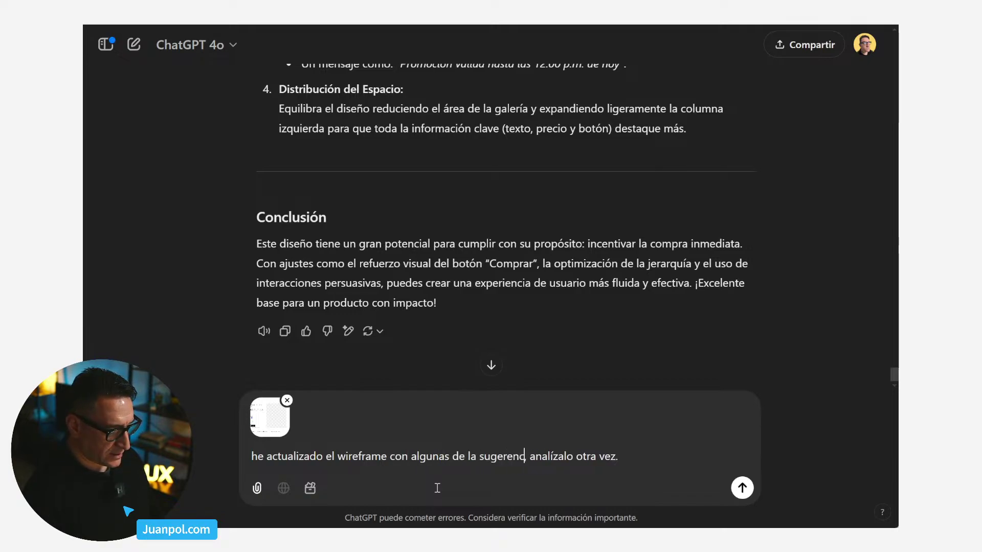
type(" me diste")
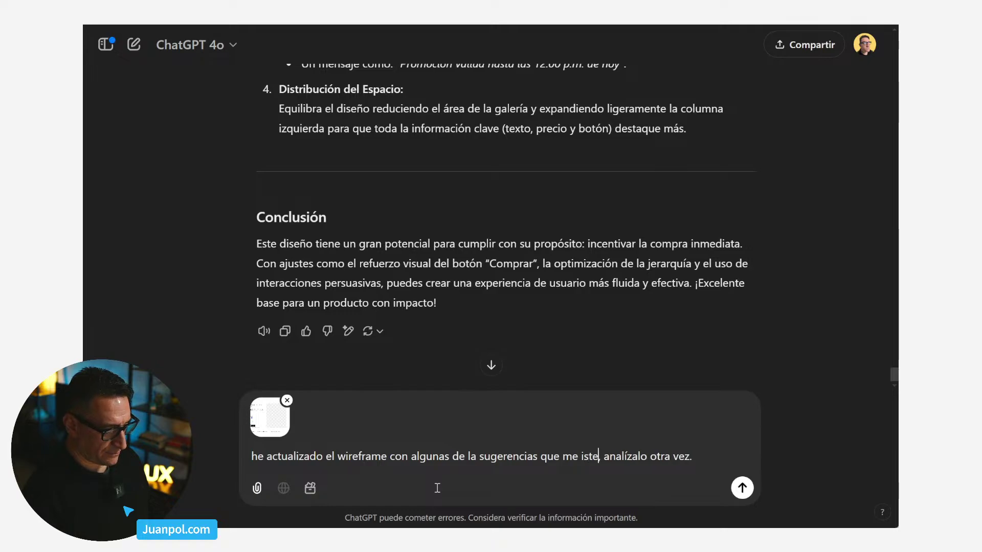
key("BackSpace")
key("BackSpace")
key("BackSpace")
type("ste")
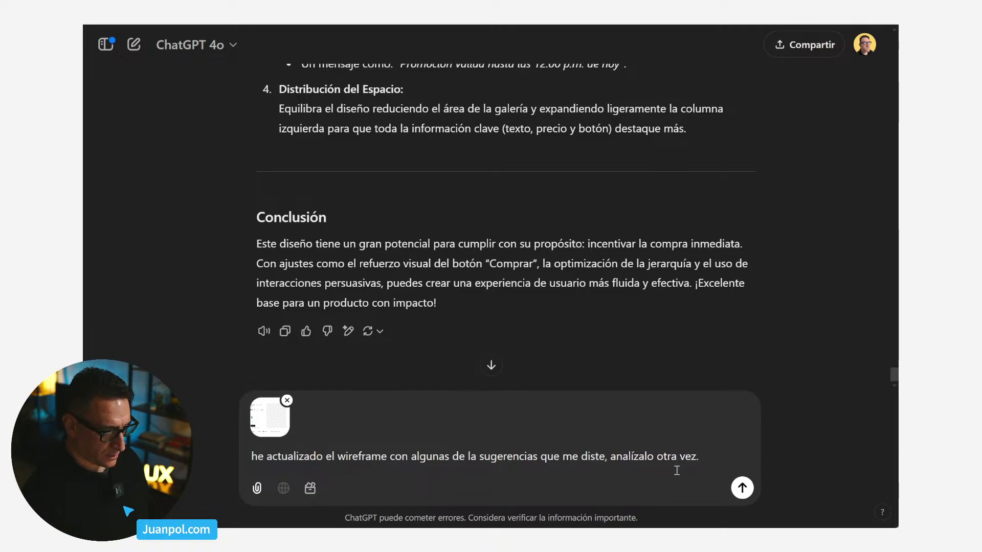
left_click(712, 462)
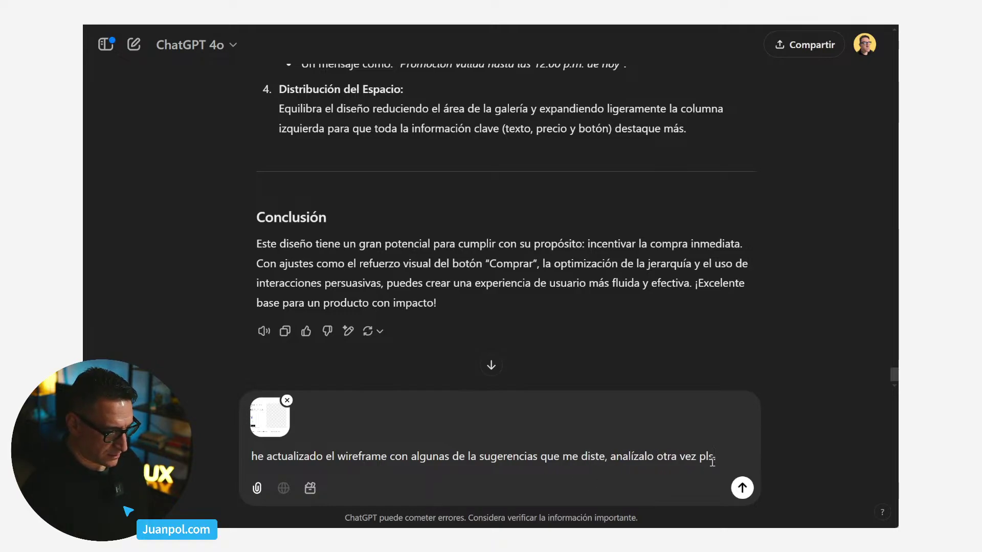
key("Return")
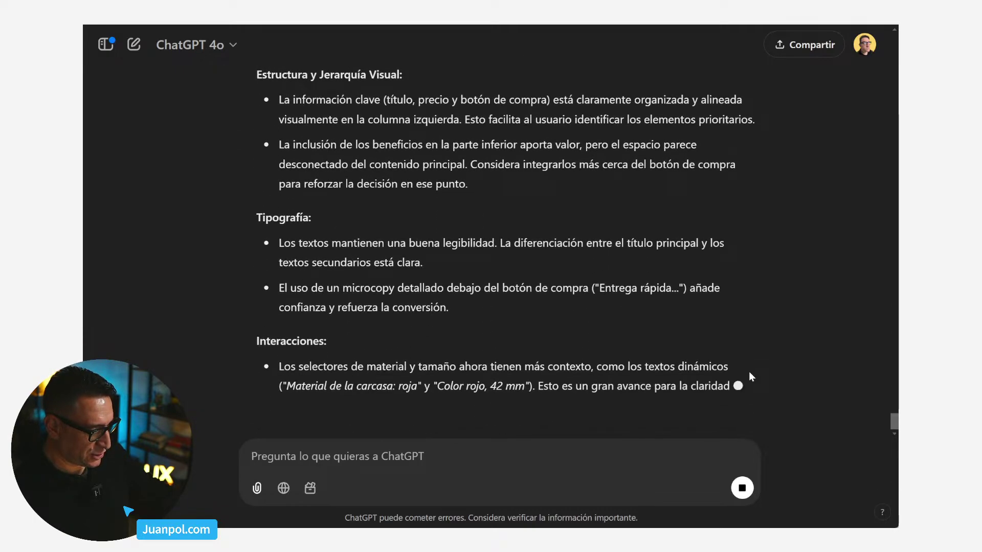
Read the new critique's detailed comments on structure, visual hierarchy and typography, focusing on where the benefits sit relative to the buy button.
scroll(748, 377, "up", 5)
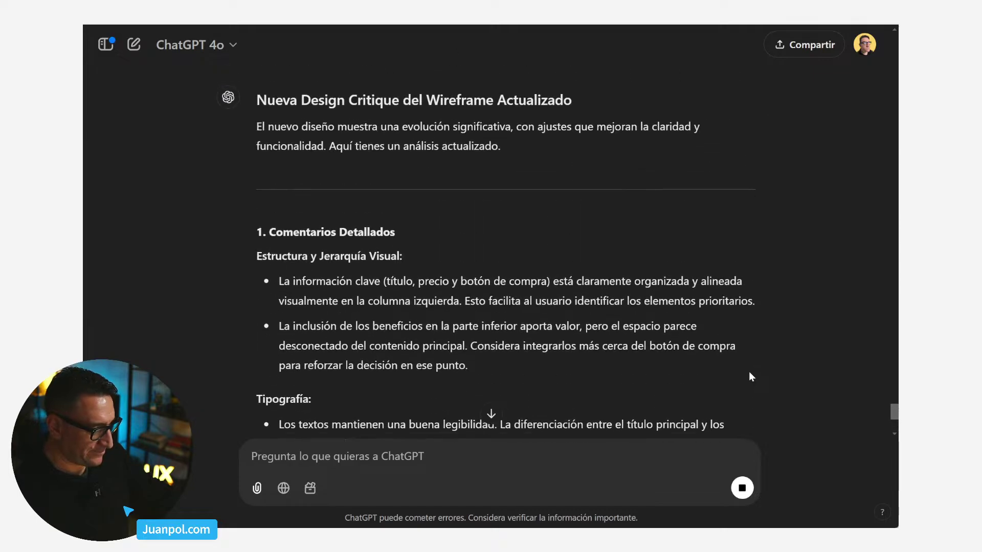
scroll(750, 375, "up", 1)
scroll(752, 372, "down", 1)
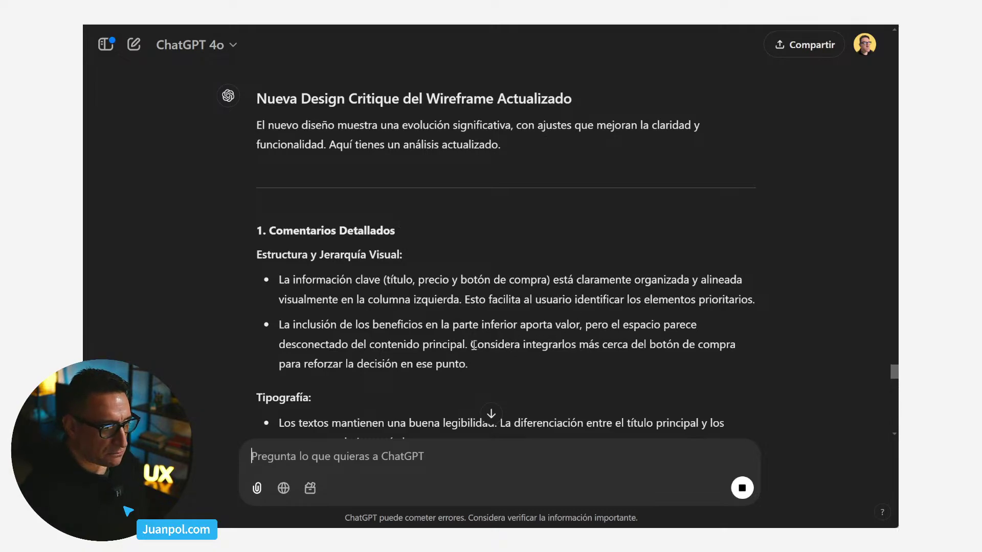
left_click_drag(473, 345, 684, 347)
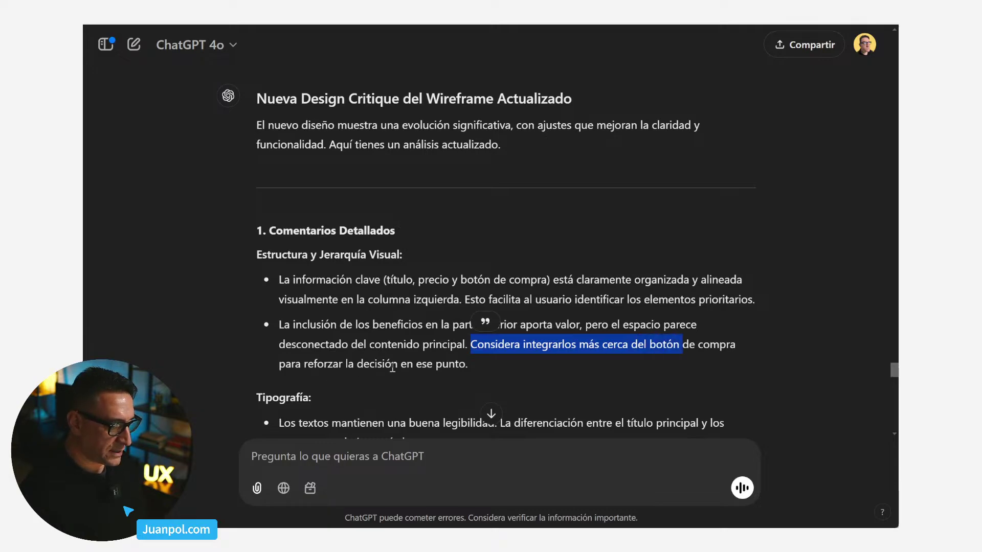
left_click(469, 364)
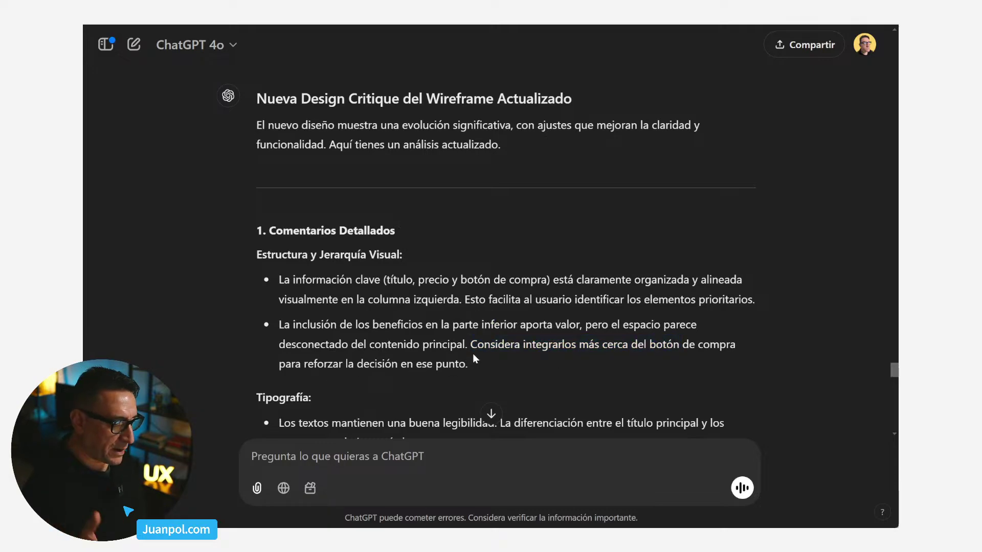
scroll(472, 358, "down", 2)
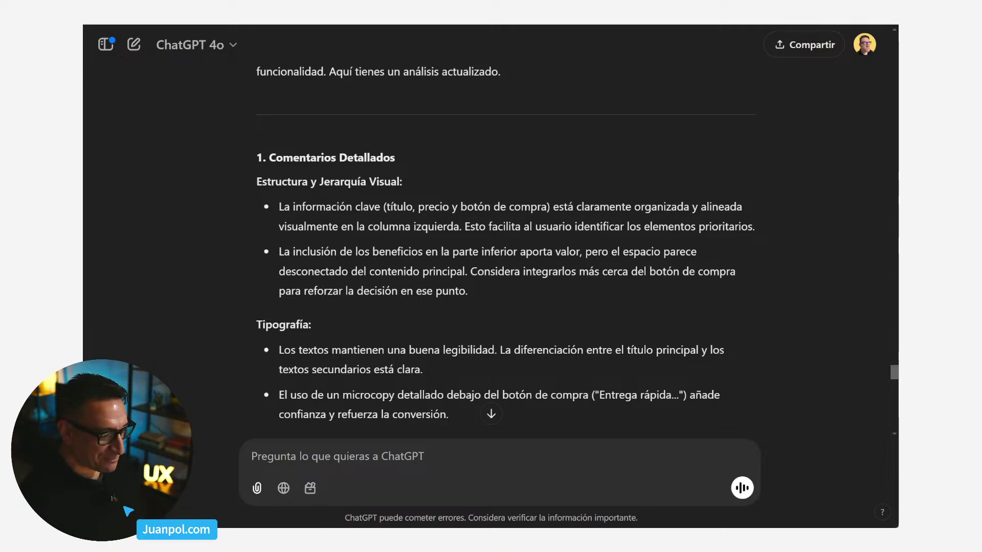
scroll(506, 245, "down", 1)
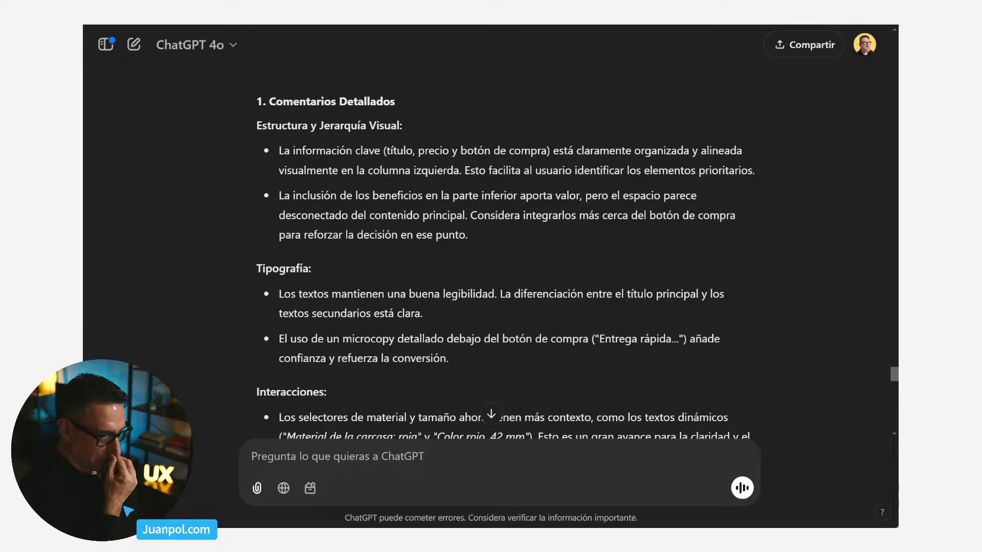
scroll(505, 246, "down", 1)
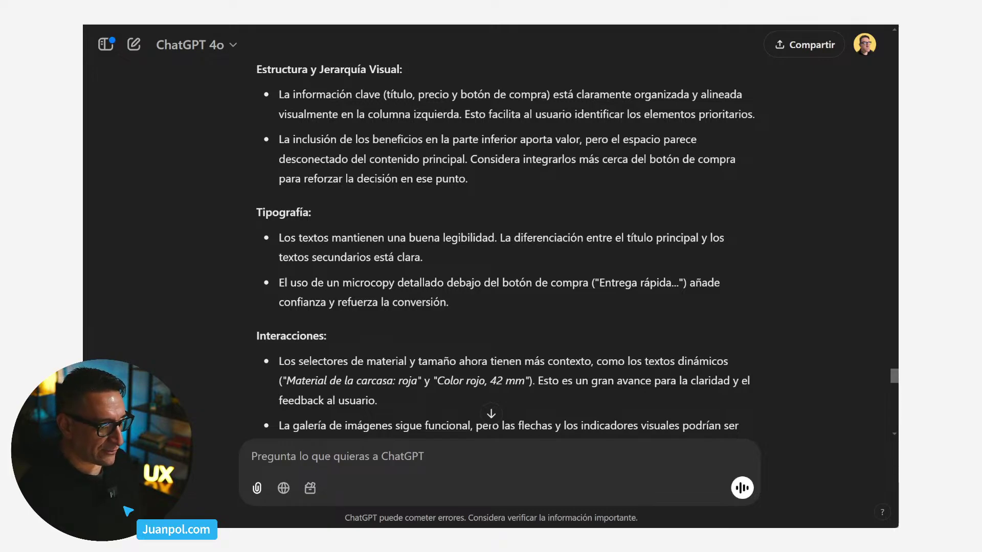
Read the critique's comments on interactions and general layout, focusing on the image gallery and integrating the benefits with the column.
scroll(491, 250, "down", 2)
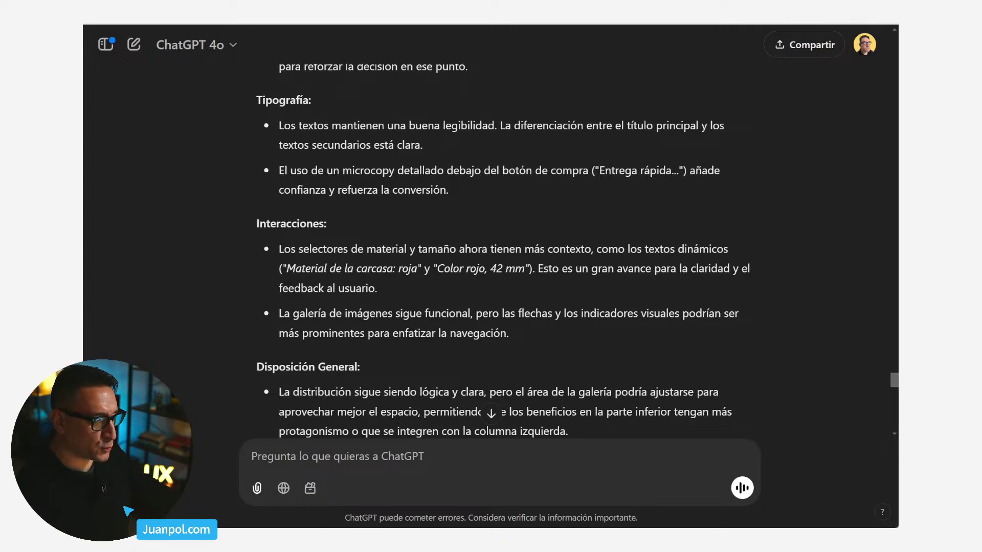
scroll(504, 251, "down", 1)
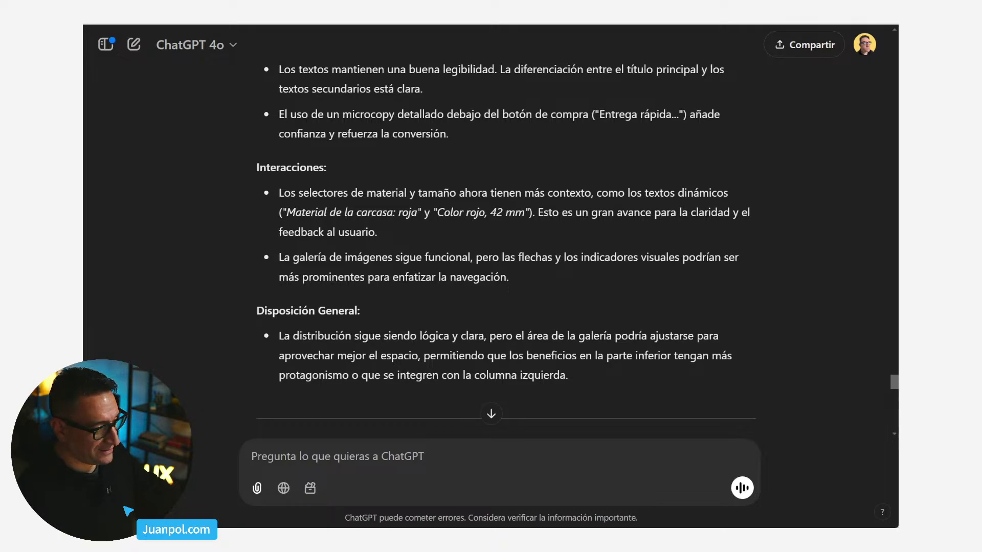
left_click_drag(470, 258, 365, 257)
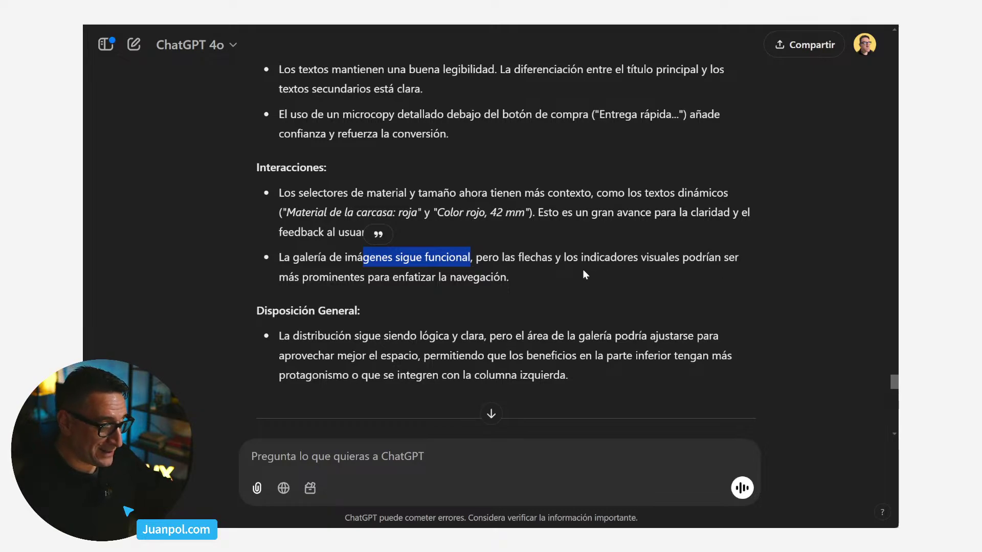
scroll(519, 276, "down", 3)
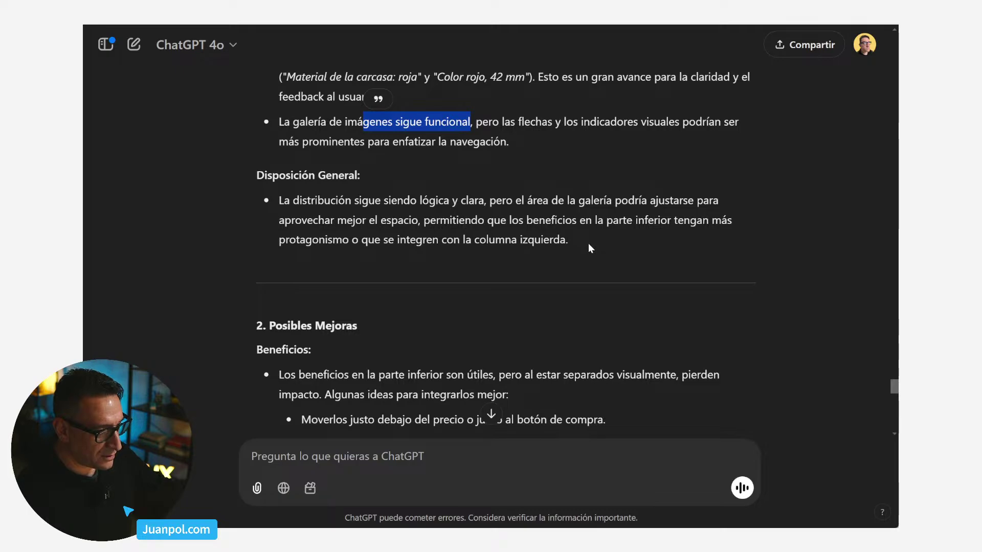
left_click_drag(352, 240, 508, 239)
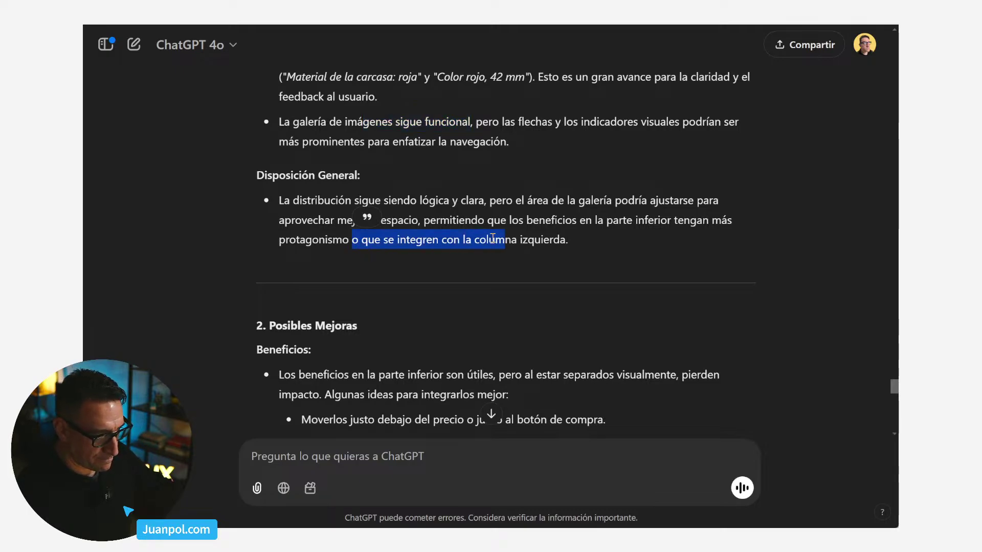
left_click(467, 238)
Review the critique's possible improvements for benefits, image gallery and visual hierarchy, and its list of usability and accessibility problems.
scroll(495, 263, "down", 4)
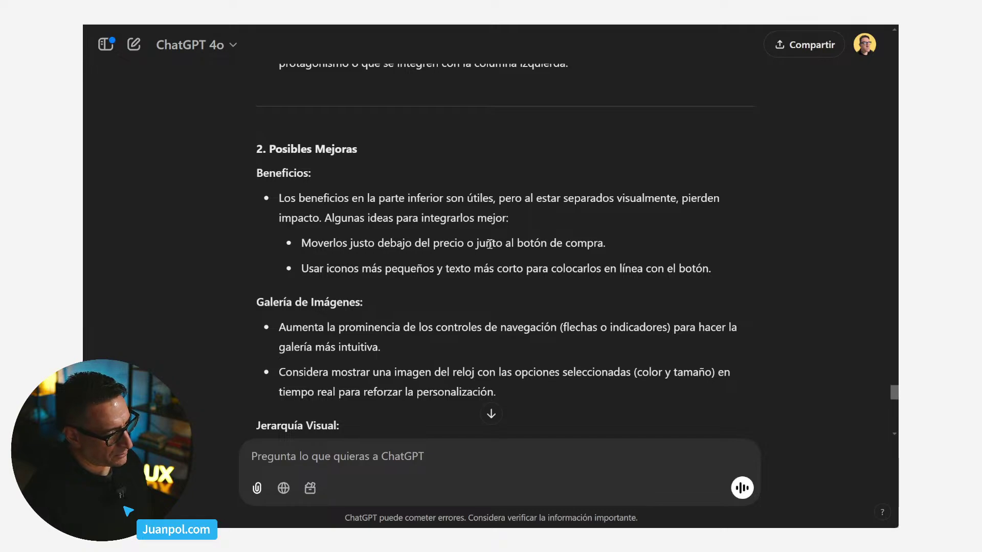
left_click_drag(486, 244, 597, 245)
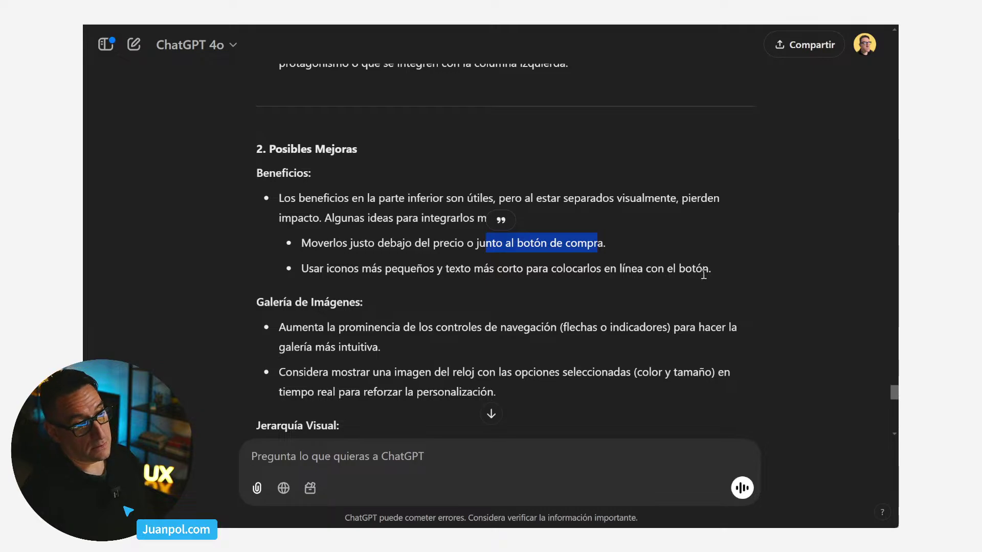
scroll(446, 353, "down", 2)
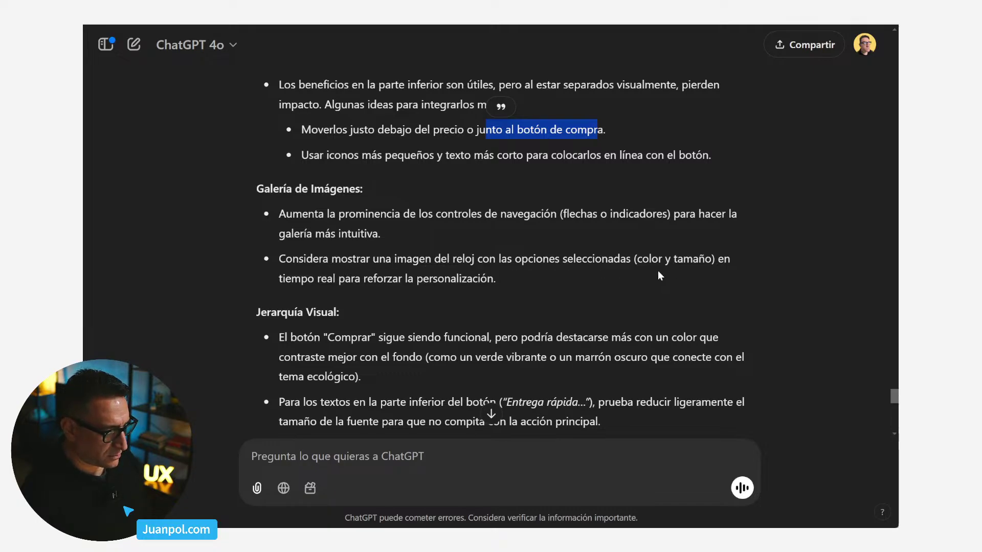
left_click_drag(513, 260, 582, 272)
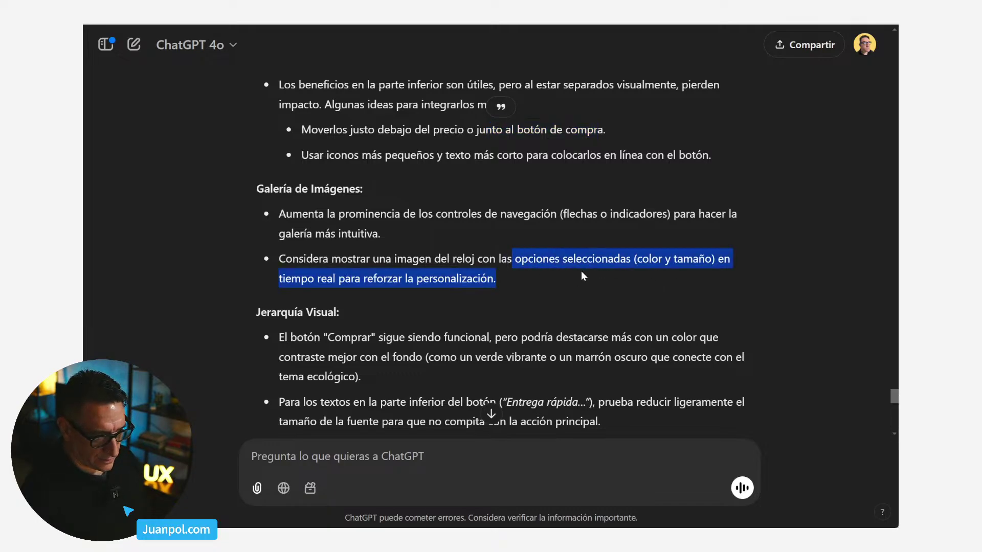
left_click(535, 281)
scroll(351, 208, "down", 3)
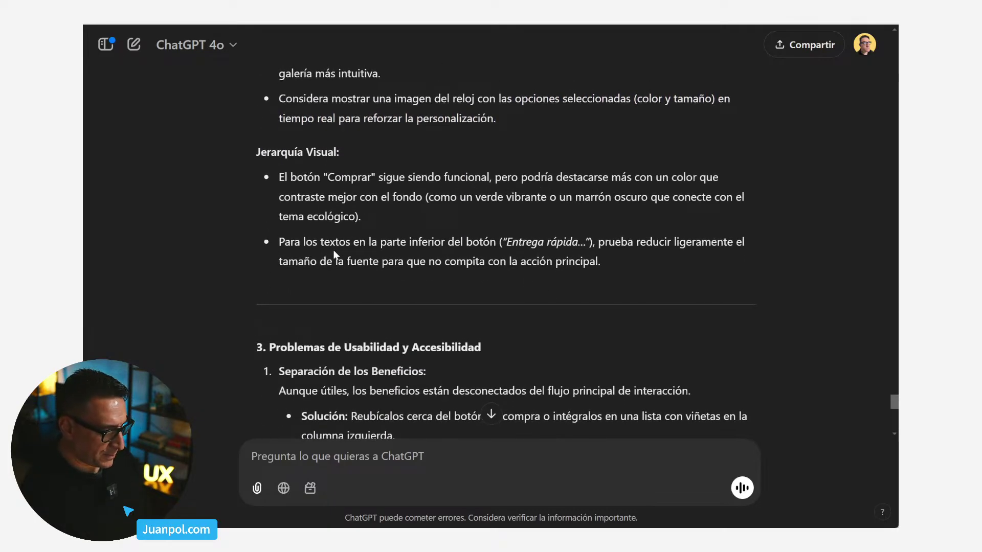
scroll(472, 255, "down", 2)
scroll(472, 255, "down", 2)
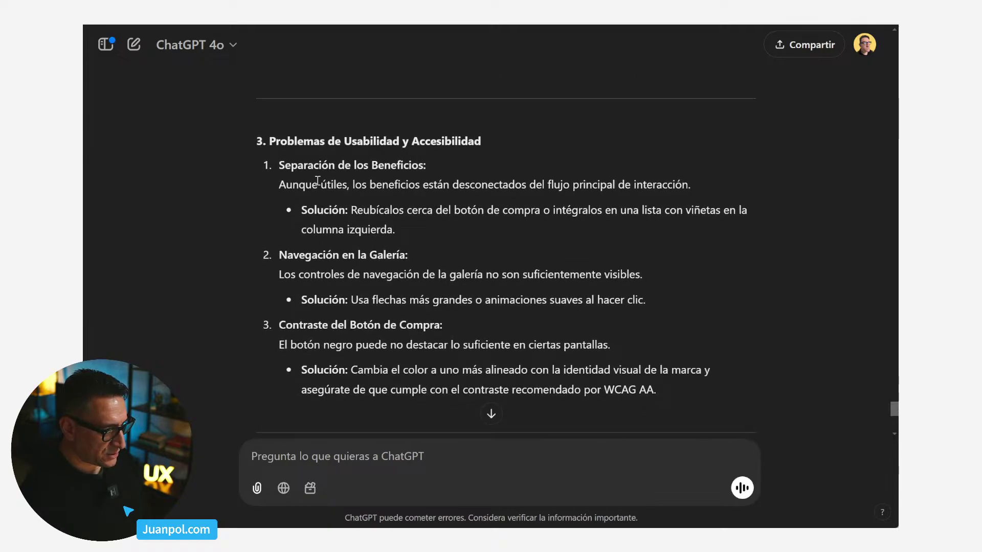
scroll(385, 272, "down", 2)
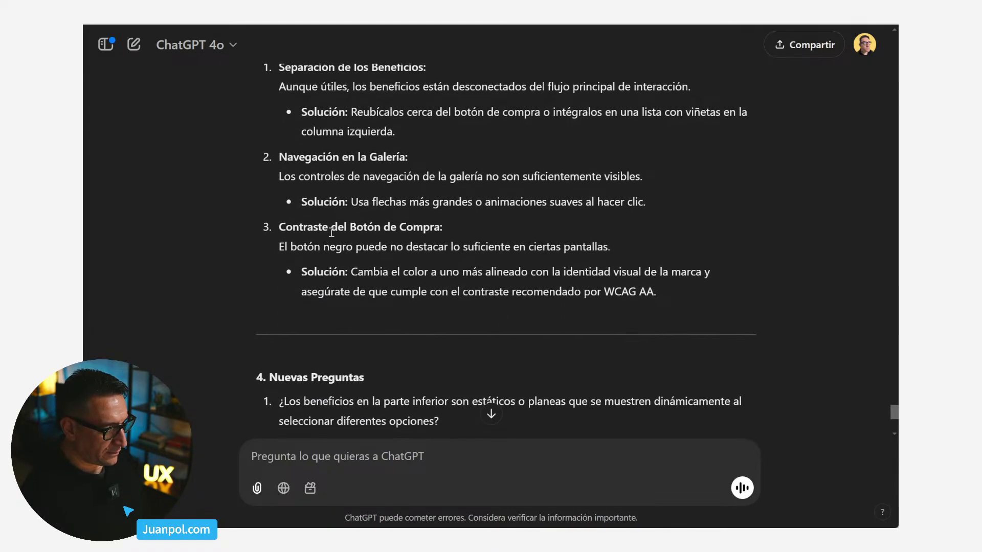
Read the critique's remark on the buy button's contrast and its new questions about benefits, watch preview and button animation.
left_click_drag(328, 210, 406, 255)
scroll(400, 287, "down", 1)
scroll(324, 240, "down", 1)
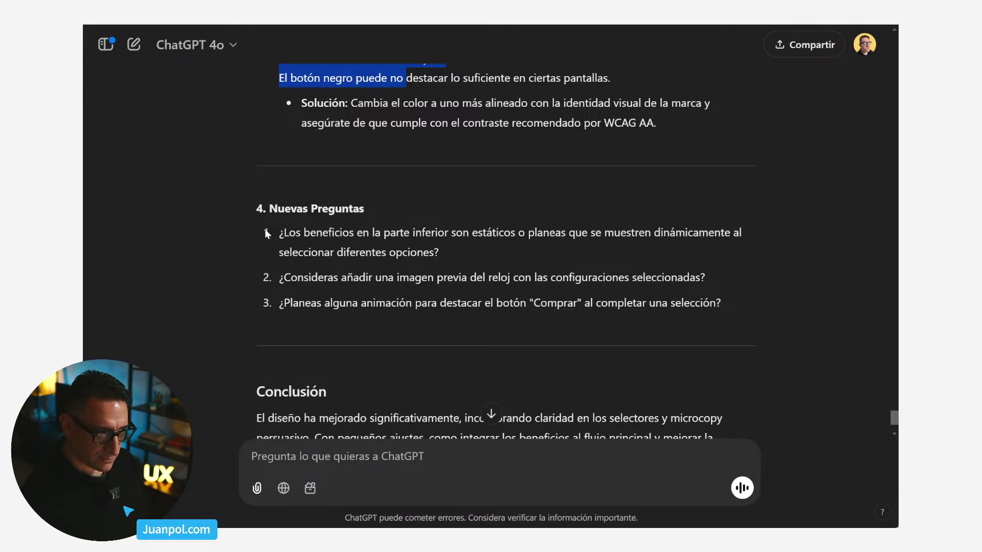
left_click_drag(278, 230, 496, 263)
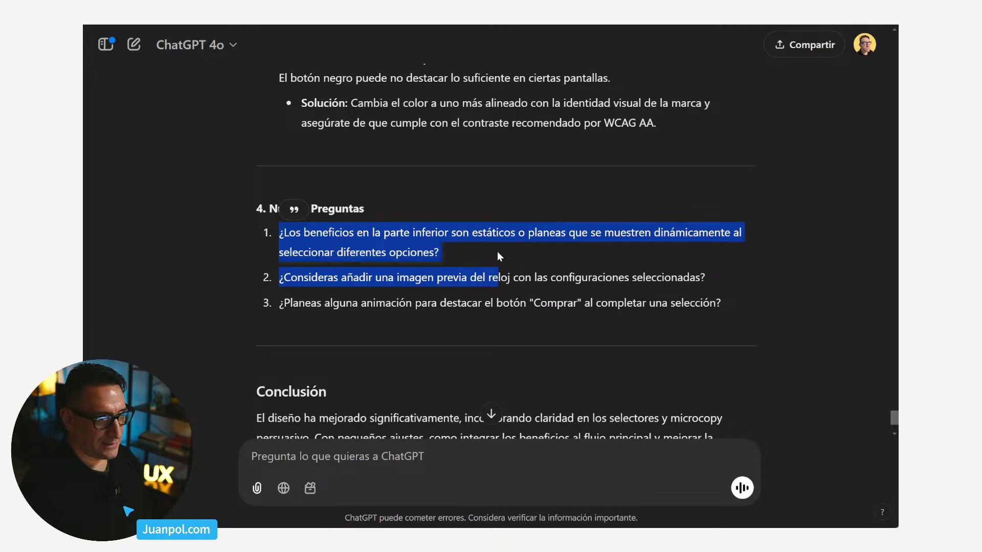
scroll(497, 251, "down", 1)
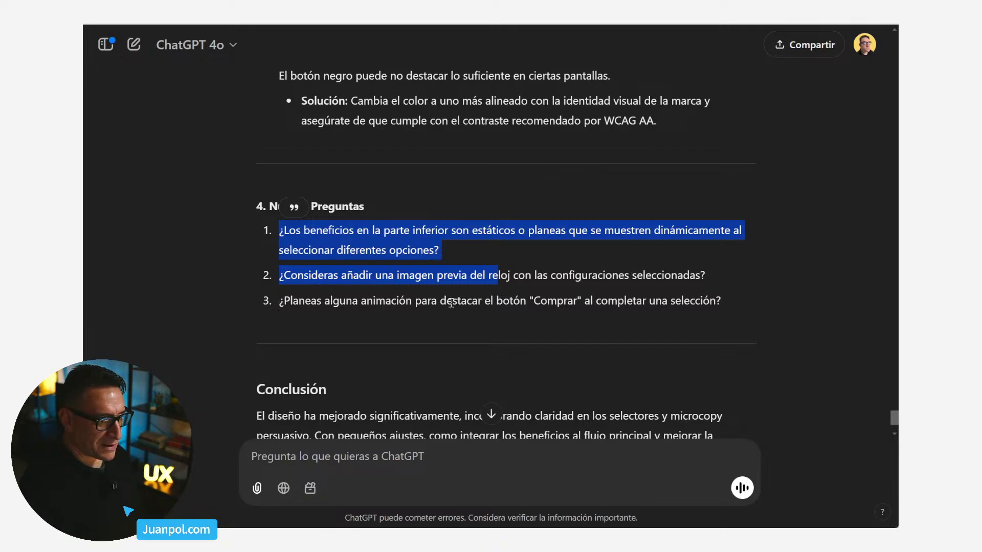
scroll(475, 305, "down", 1)
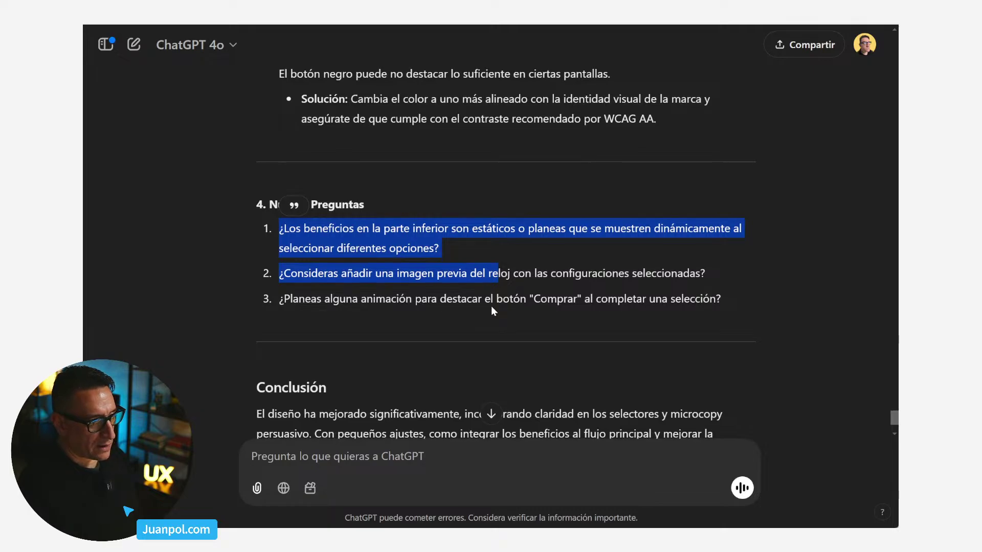
scroll(548, 303, "down", 1)
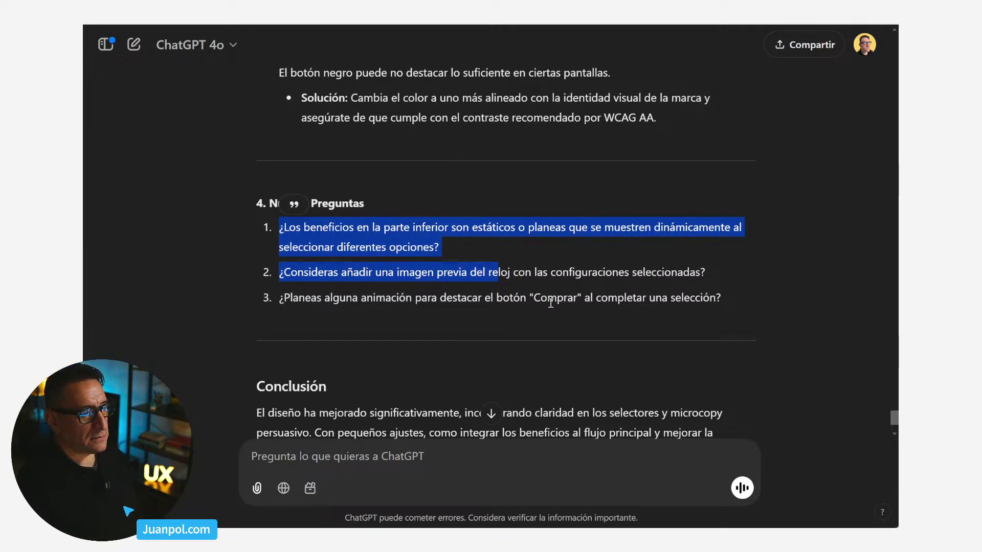
left_click_drag(716, 296, 281, 289)
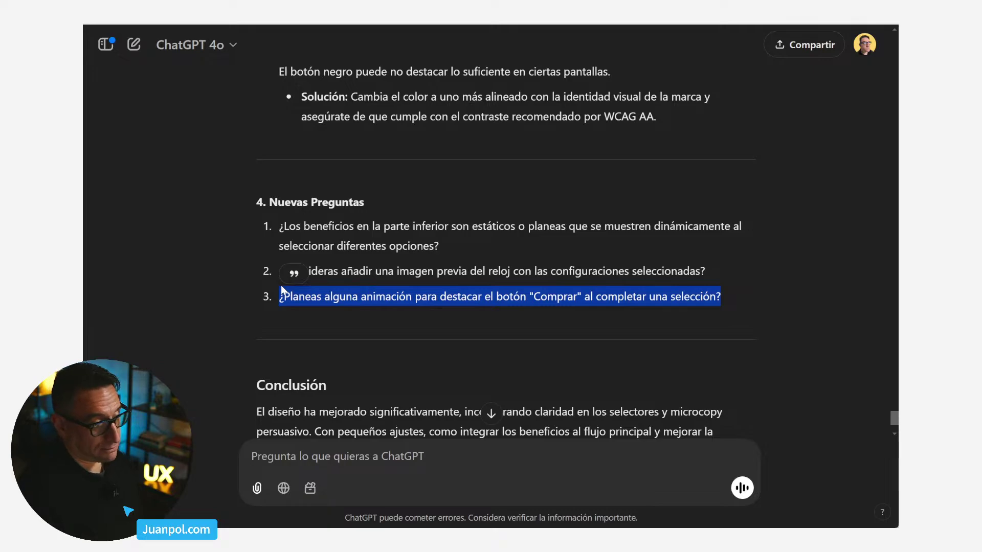
Read the critique's conclusion and go over its three new questions again.
scroll(462, 345, "down", 2)
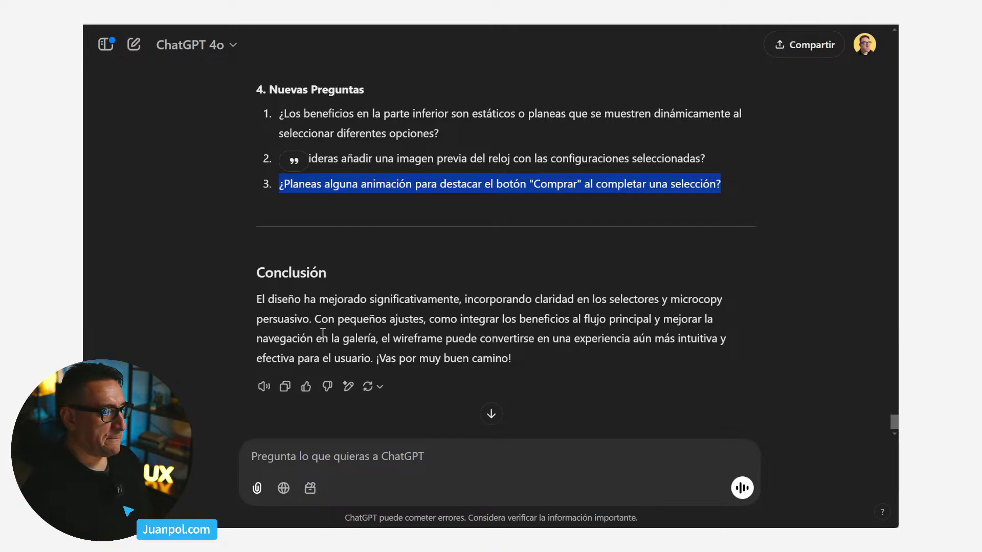
scroll(402, 355, "down", 1)
scroll(402, 355, "up", 3)
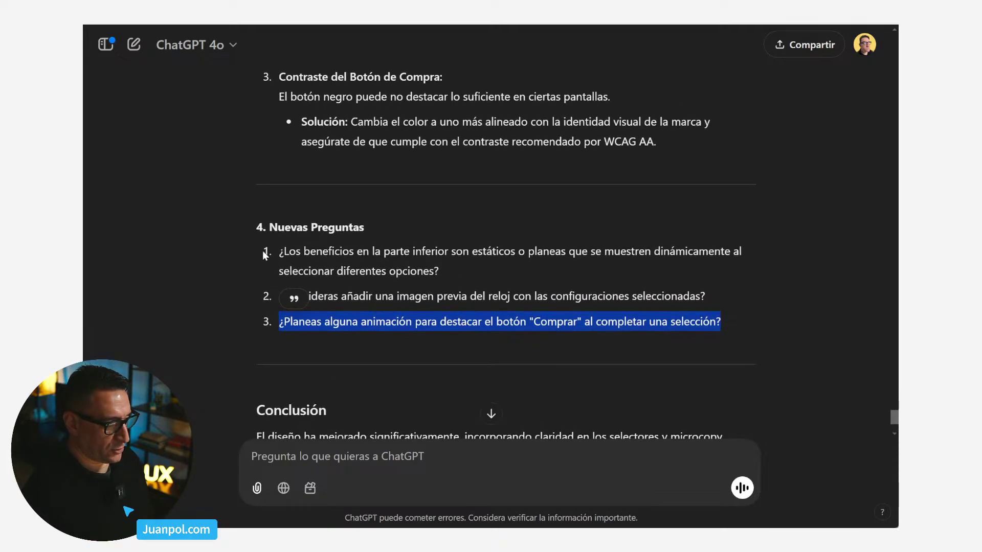
left_click_drag(279, 252, 727, 323)
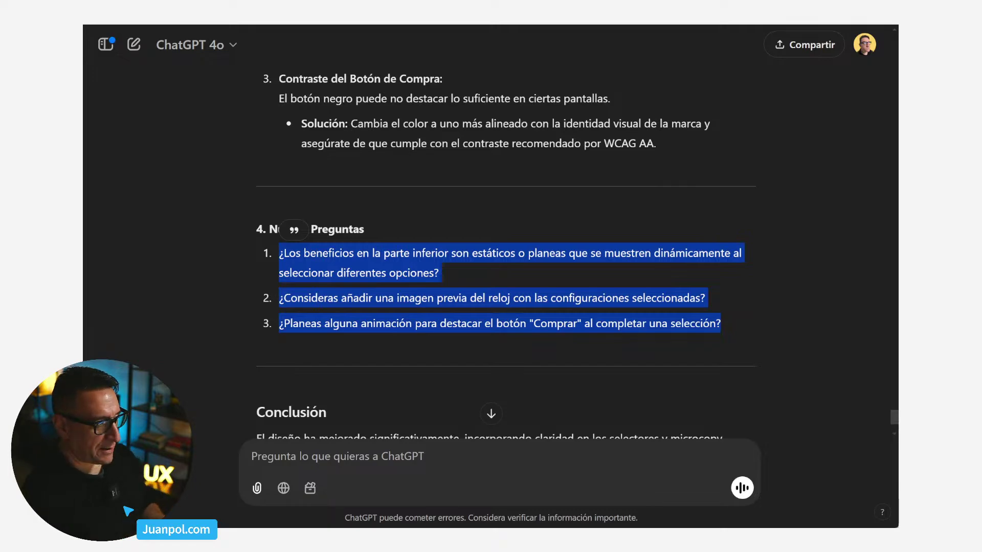
left_click_drag(741, 328, 250, 234)
left_click(701, 279)
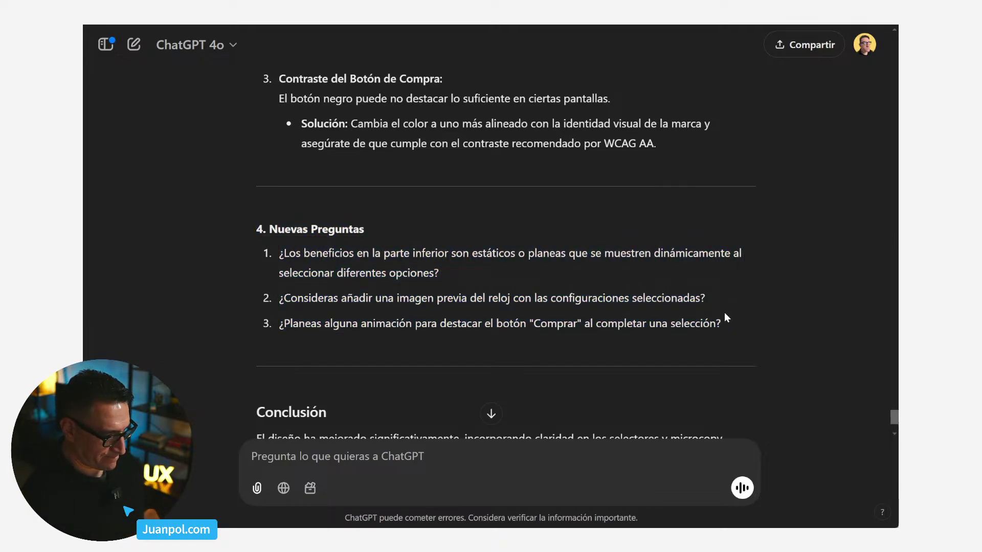
scroll(726, 317, "down", 3)
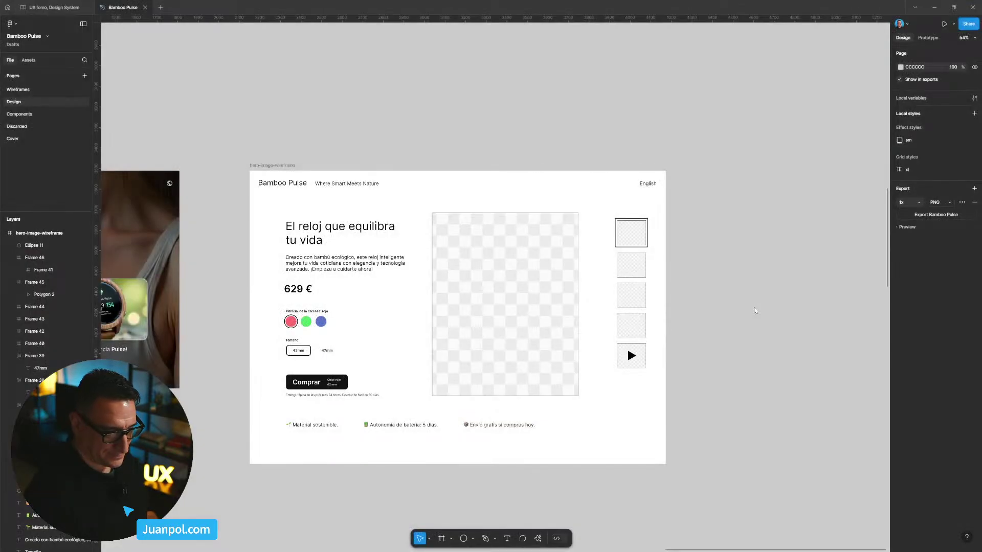
Switch to Figma and shift the hero-image-wireframe frame slightly beside the photographic hero design.
scroll(736, 324, "down", 5)
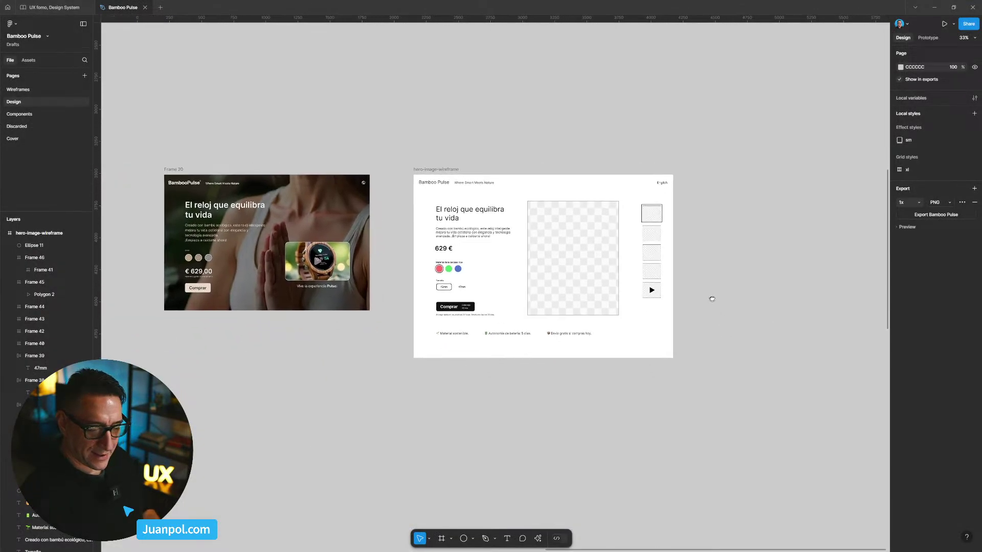
left_click_drag(711, 299, 712, 289)
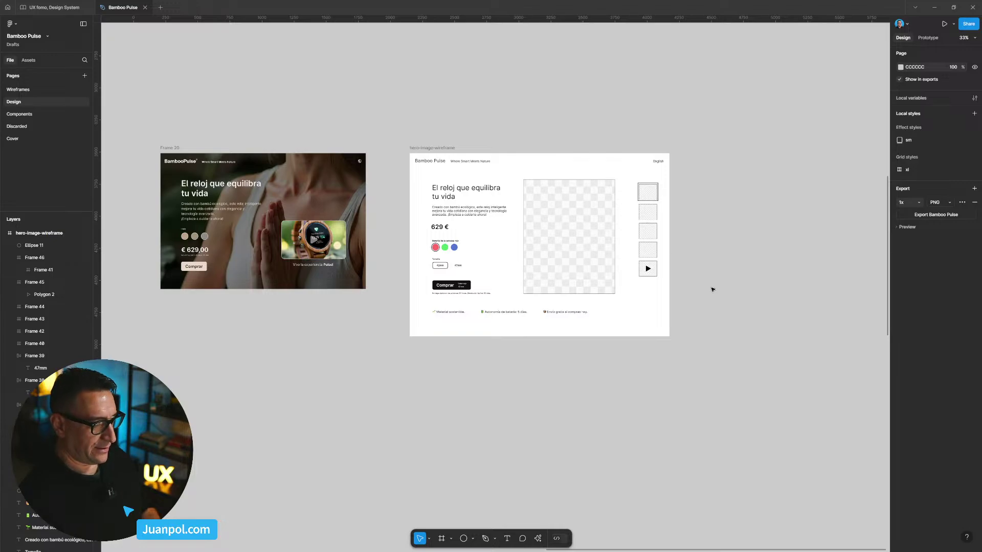
left_click_drag(681, 330, 675, 333)
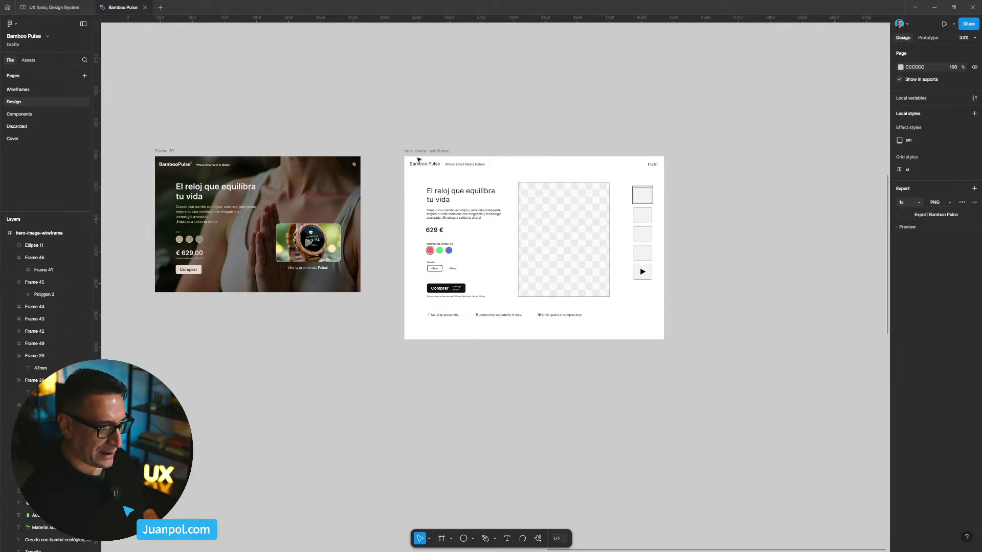
left_click_drag(417, 153, 421, 153)
scroll(421, 153, "up", 3)
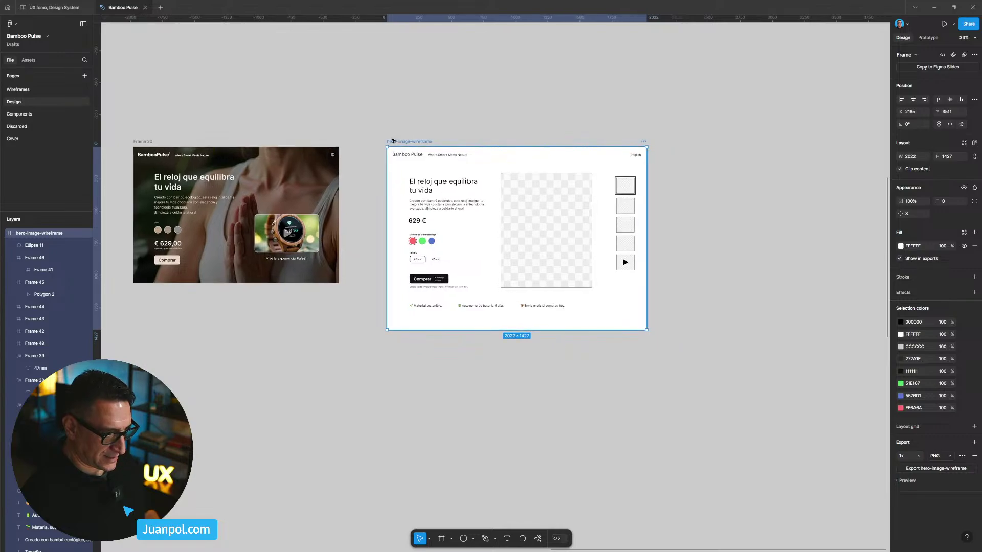
left_click_drag(423, 143, 410, 138)
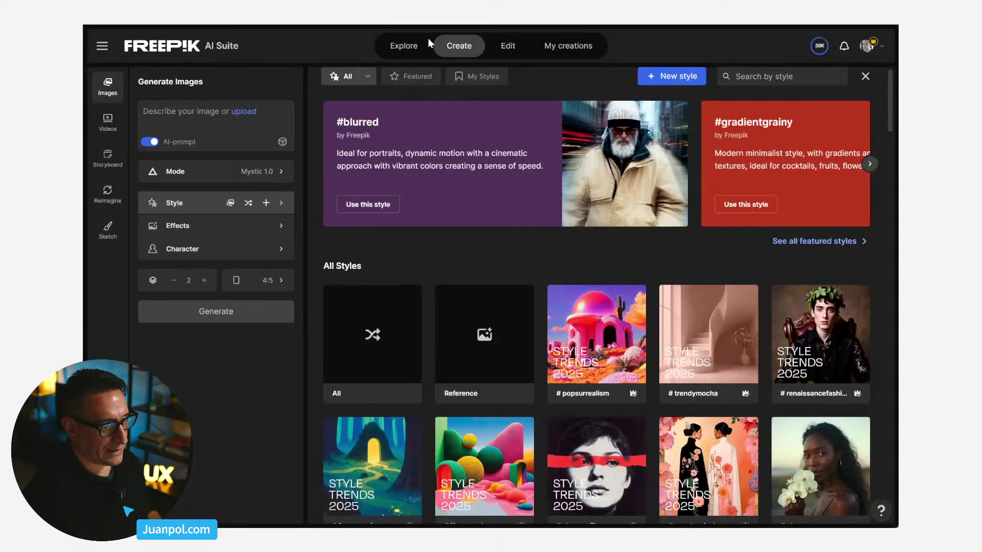
Switch to Freepik AI Suite and browse the wooden watch images in the creations history.
scroll(437, 252, "down", 4)
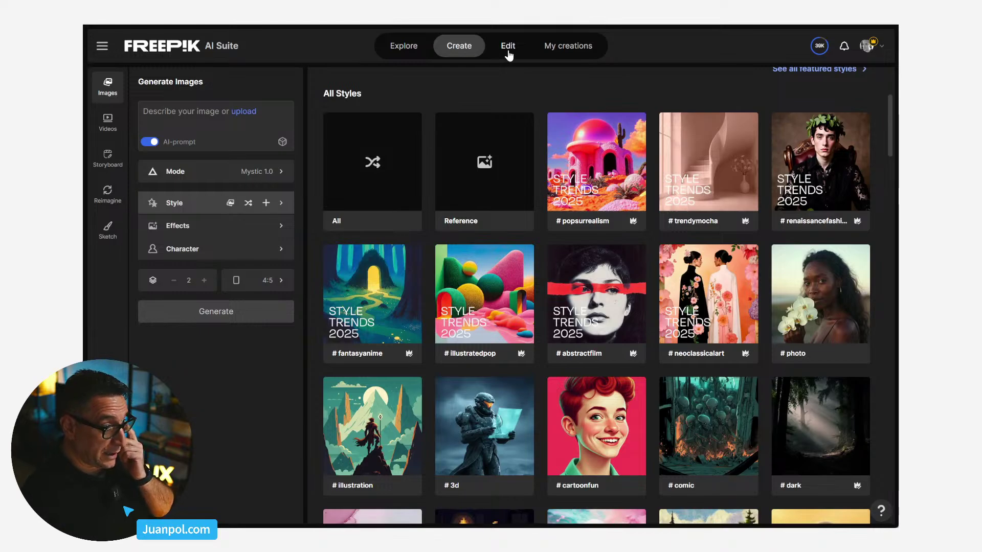
left_click(552, 47)
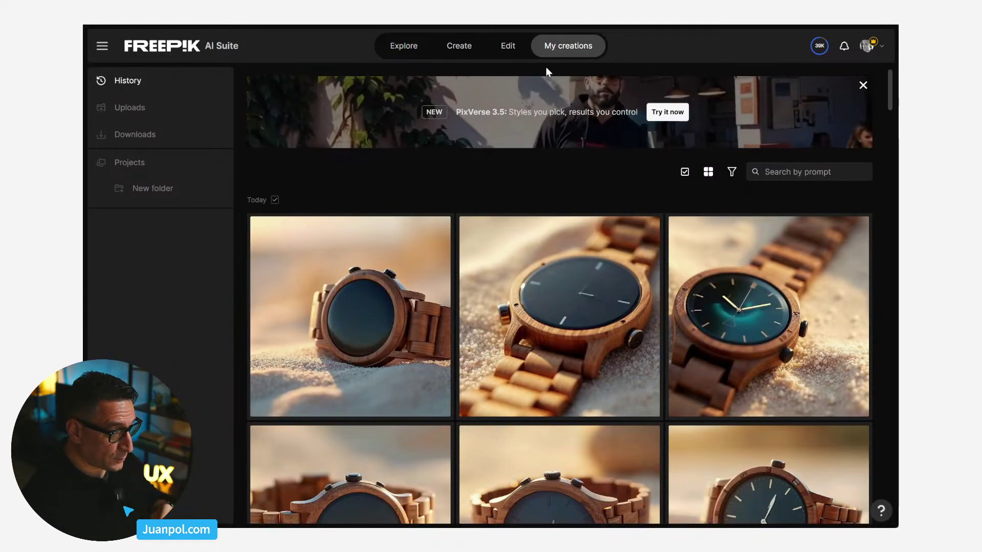
scroll(489, 277, "down", 5)
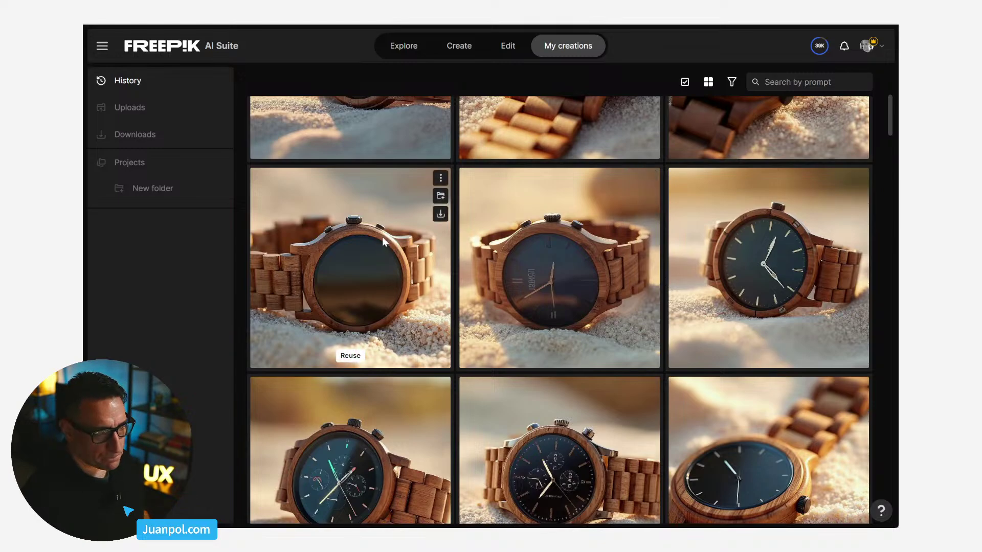
Open the watch image with the blank face and the strap spread on sand, examine its details up close, and close it.
left_click(384, 239)
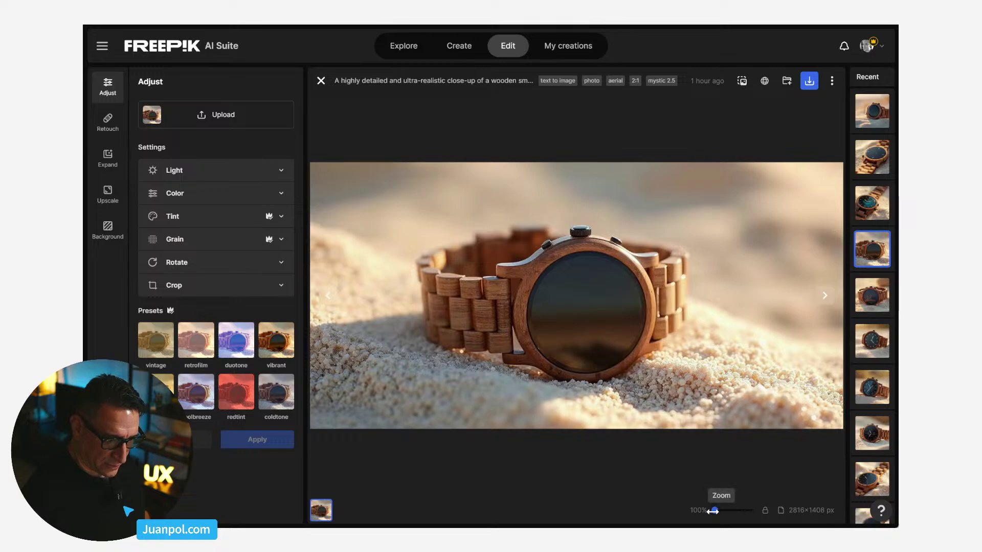
left_click_drag(715, 510, 724, 511)
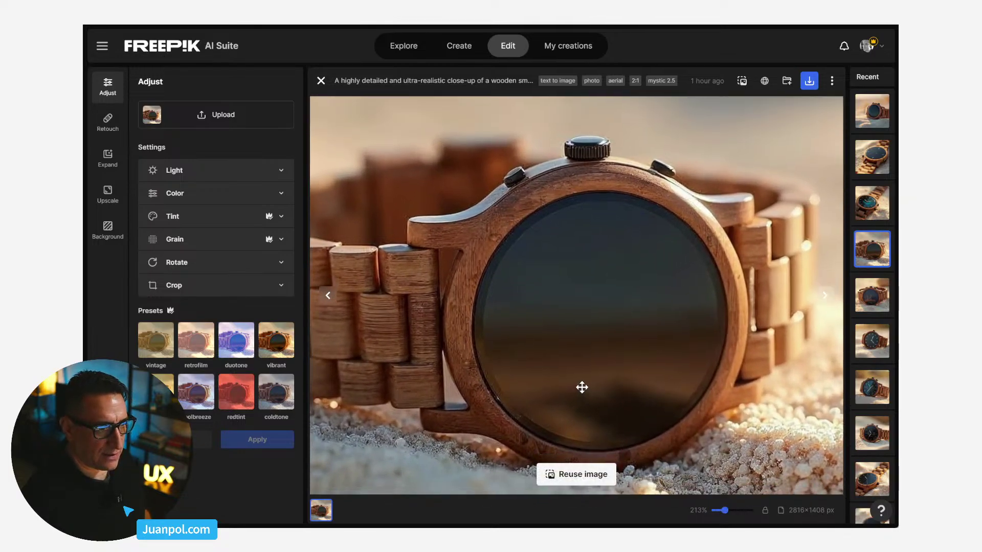
left_click_drag(581, 386, 668, 360)
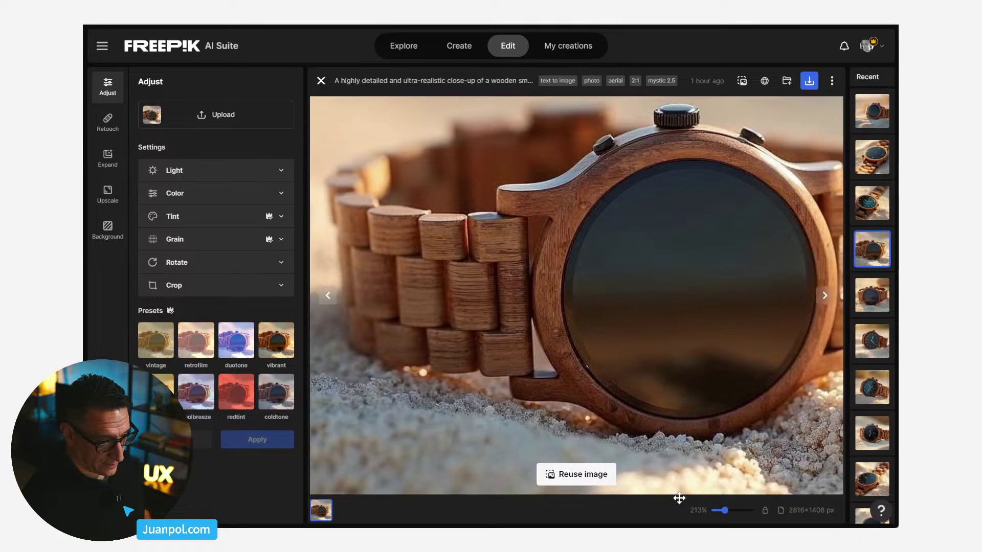
left_click_drag(725, 511, 716, 510)
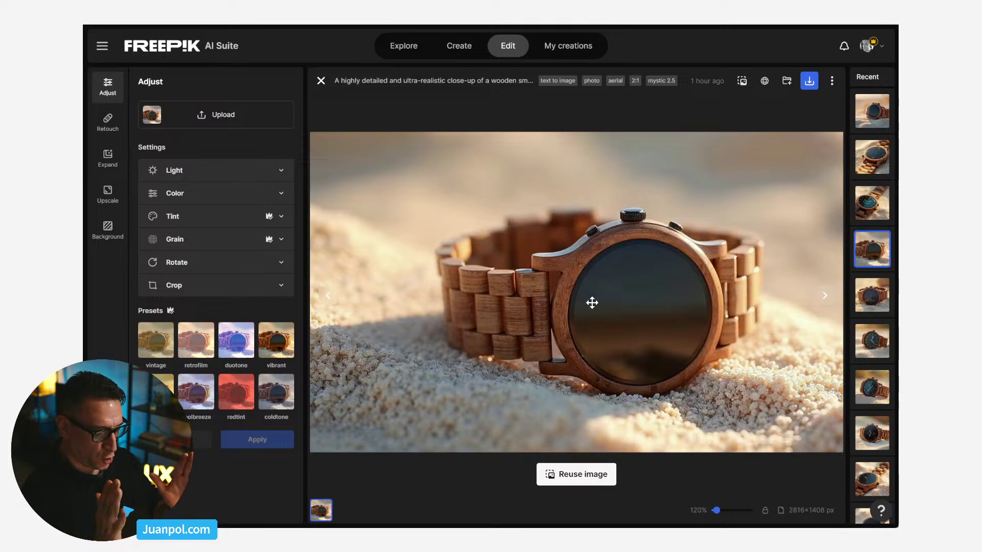
left_click(321, 80)
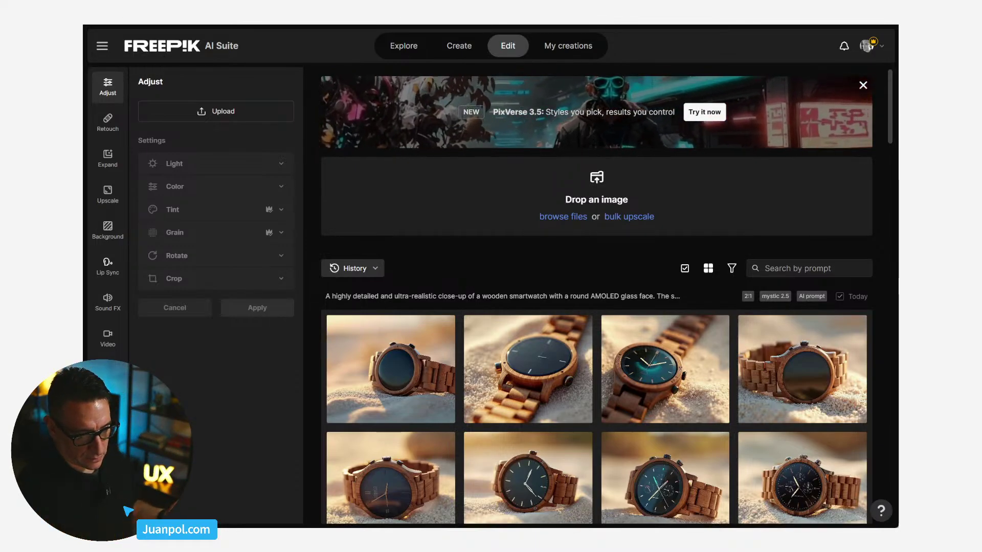
View the generated image of the chronograph watch with green and white hands on sand, then return to the history.
scroll(890, 134, "down", 3)
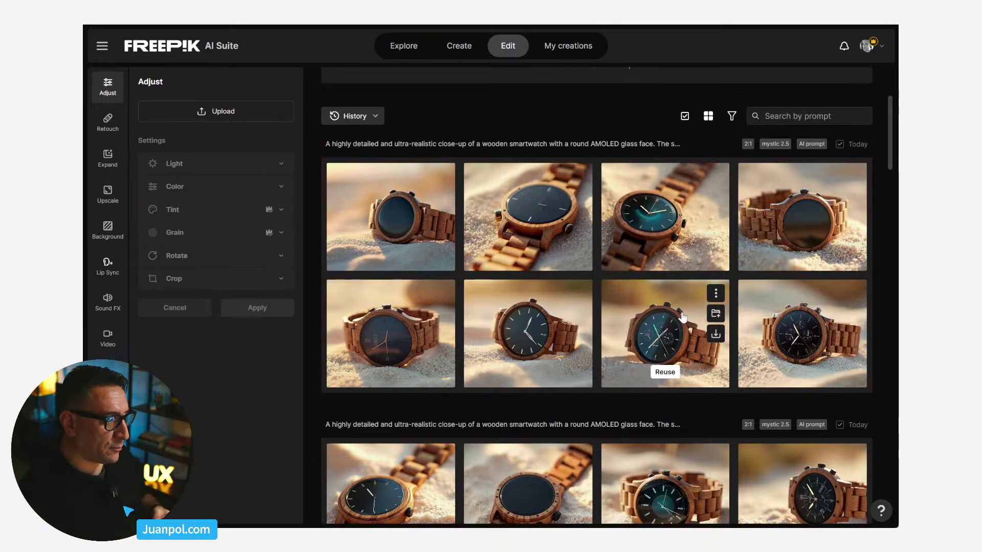
left_click(683, 318)
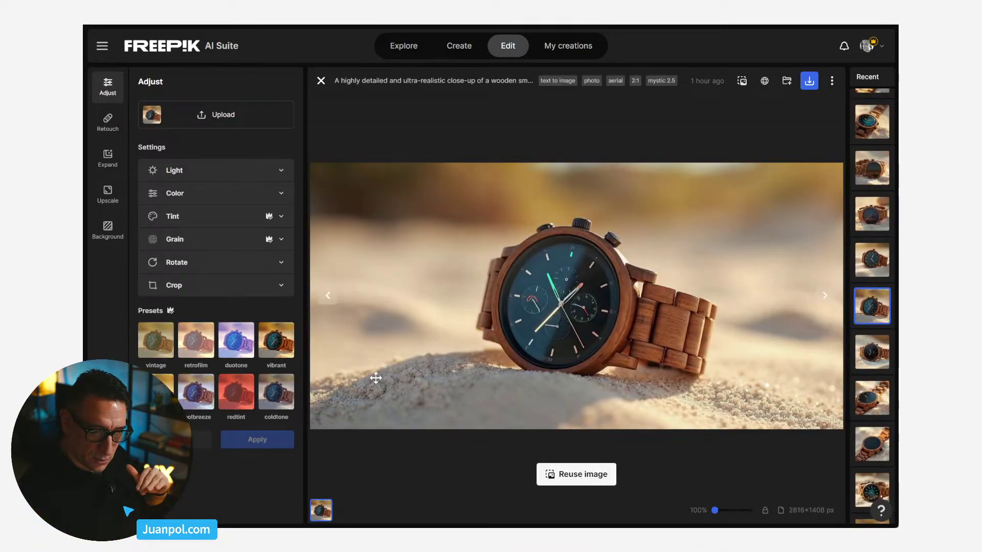
left_click(322, 80)
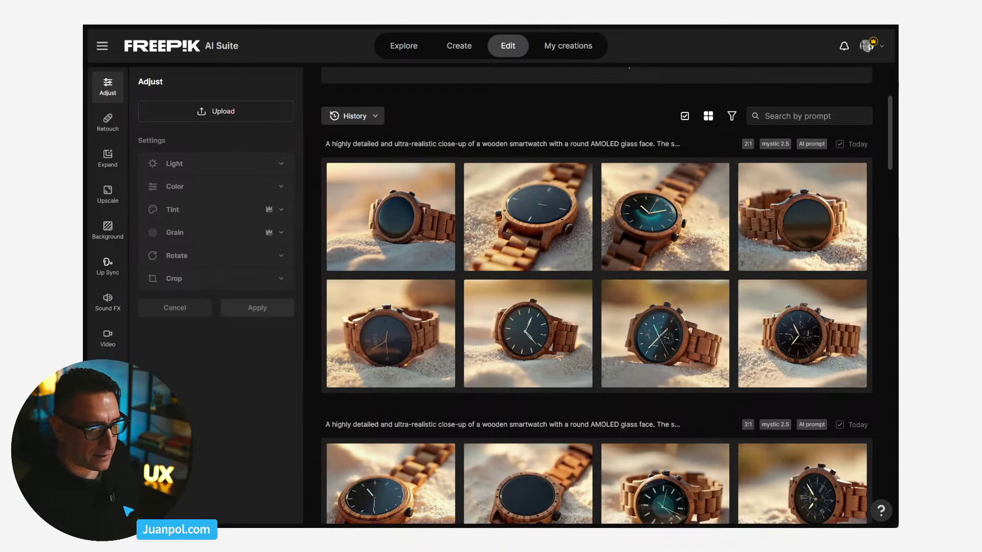
Find the analog watch image with a green background among the older generations, inspect its dial lettering and hands up close, and close it.
scroll(891, 157, "down", 8)
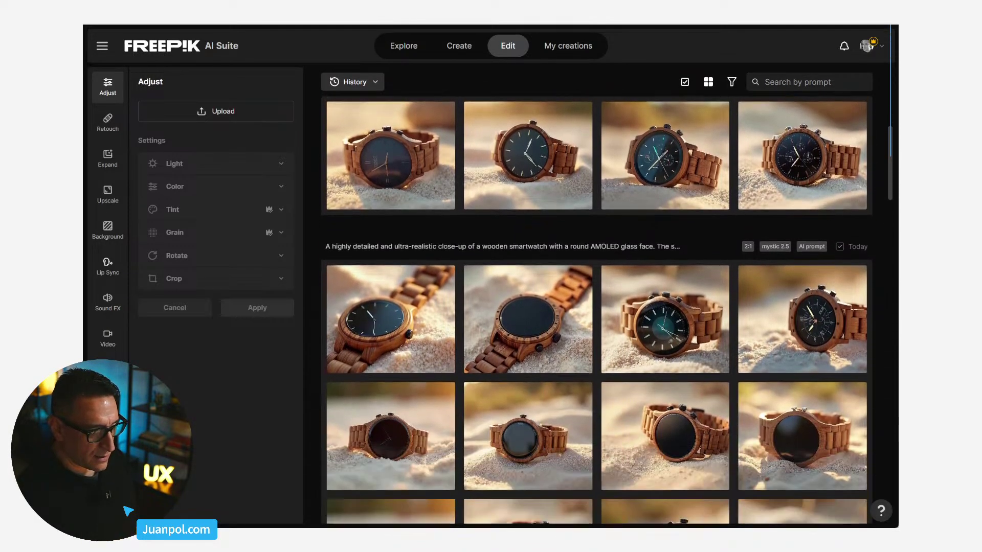
scroll(891, 157, "down", 4)
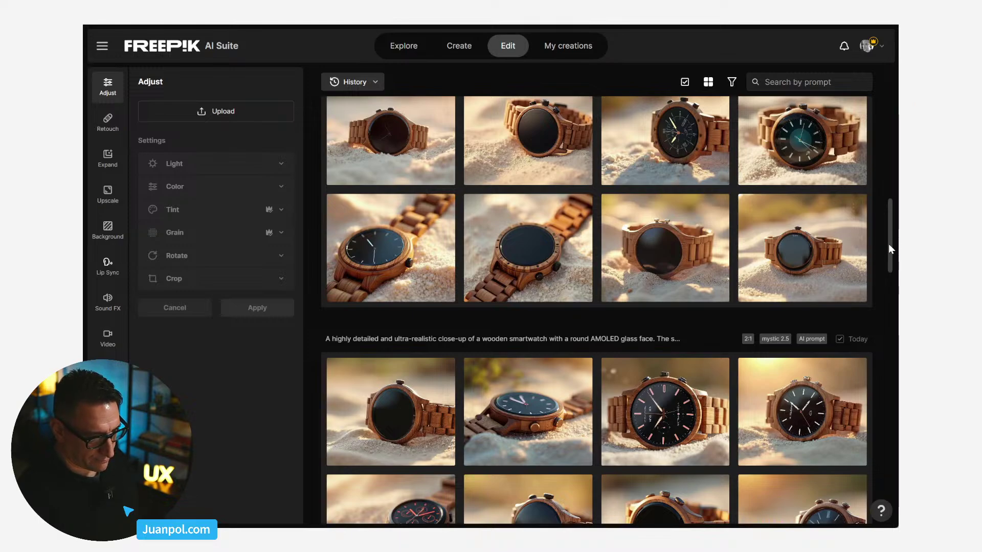
left_click_drag(889, 244, 891, 300)
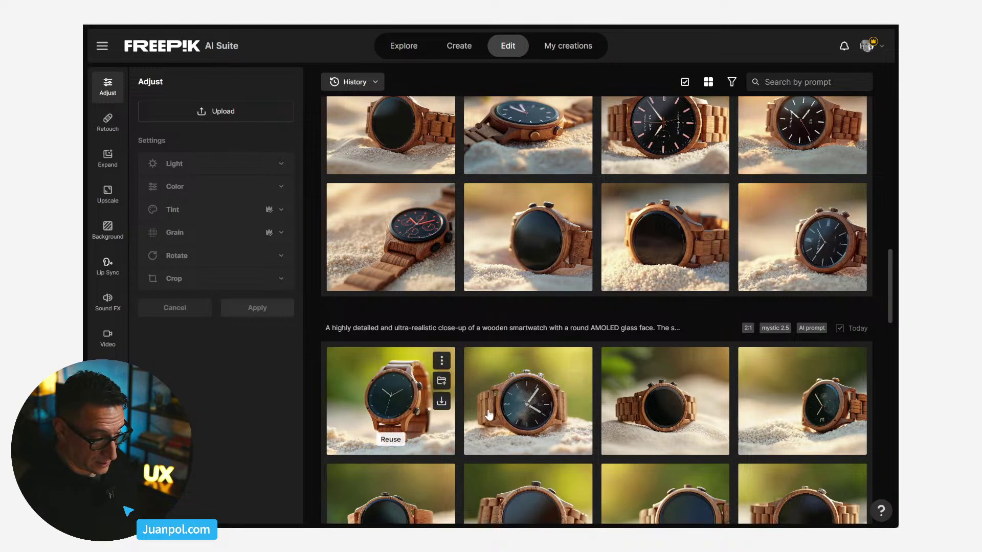
left_click(535, 415)
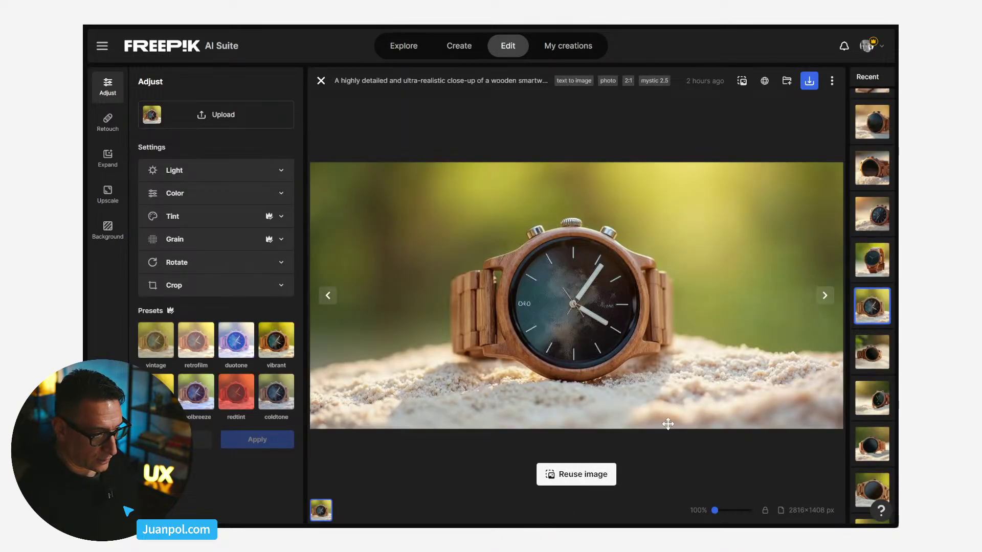
left_click_drag(716, 510, 730, 510)
left_click_drag(543, 262, 563, 323)
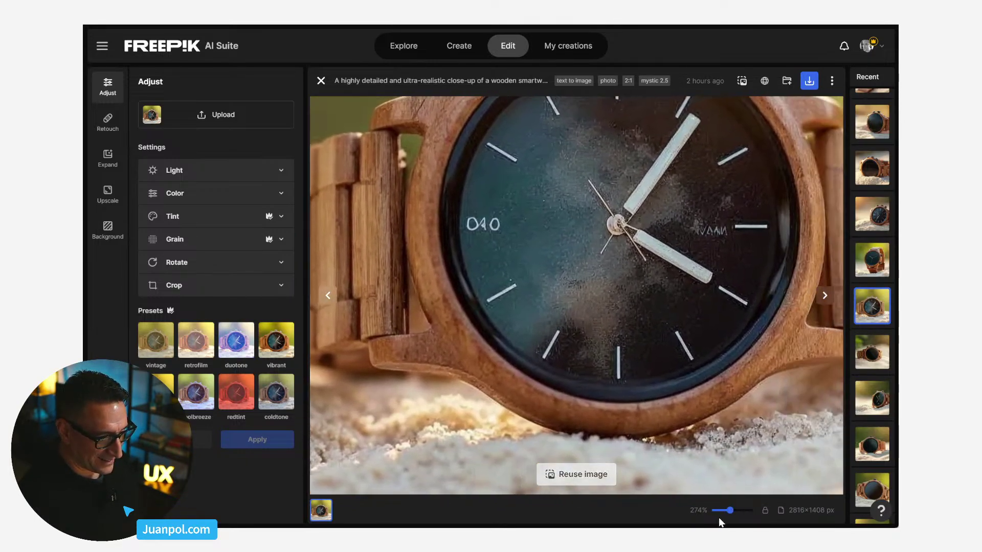
left_click(736, 512)
left_click_drag(720, 295, 651, 363)
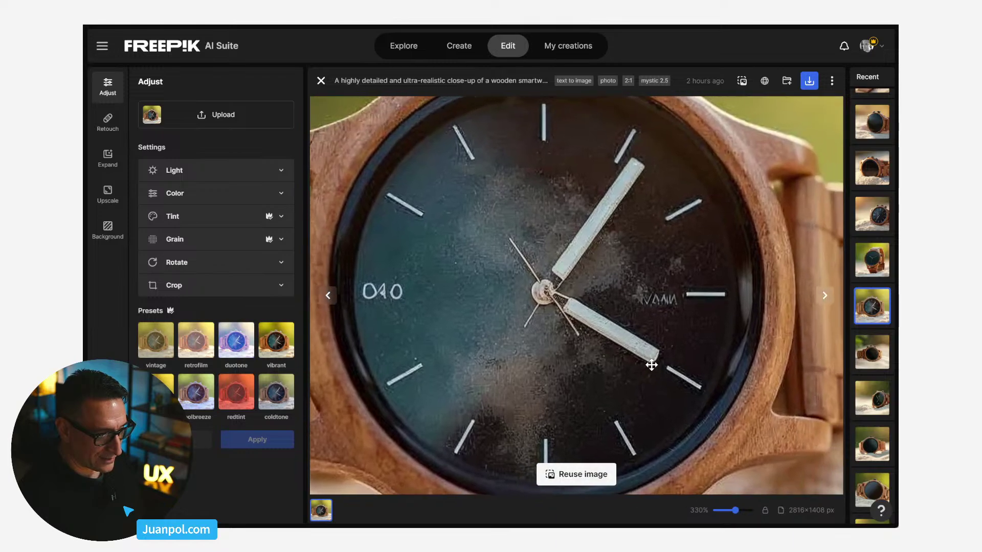
left_click_drag(736, 510, 716, 511)
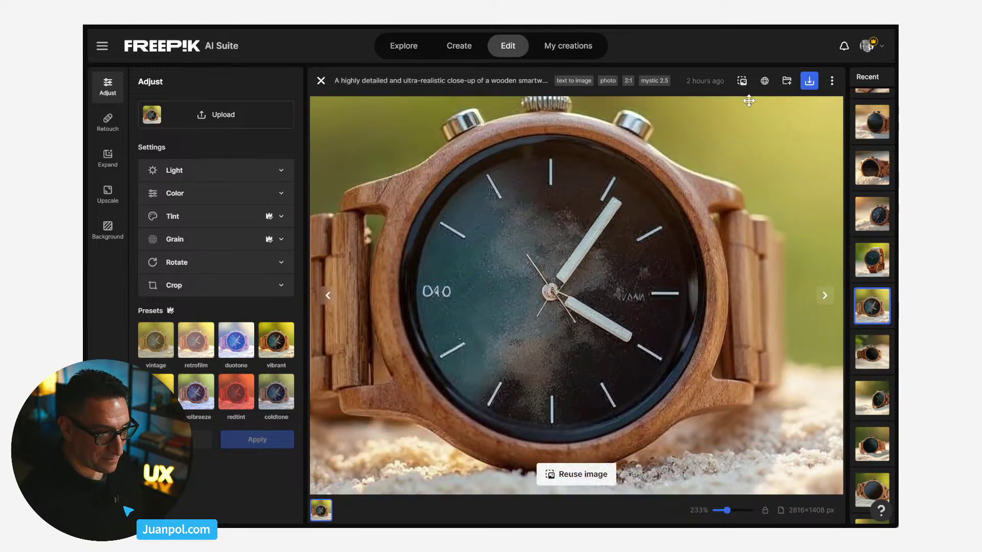
left_click(321, 81)
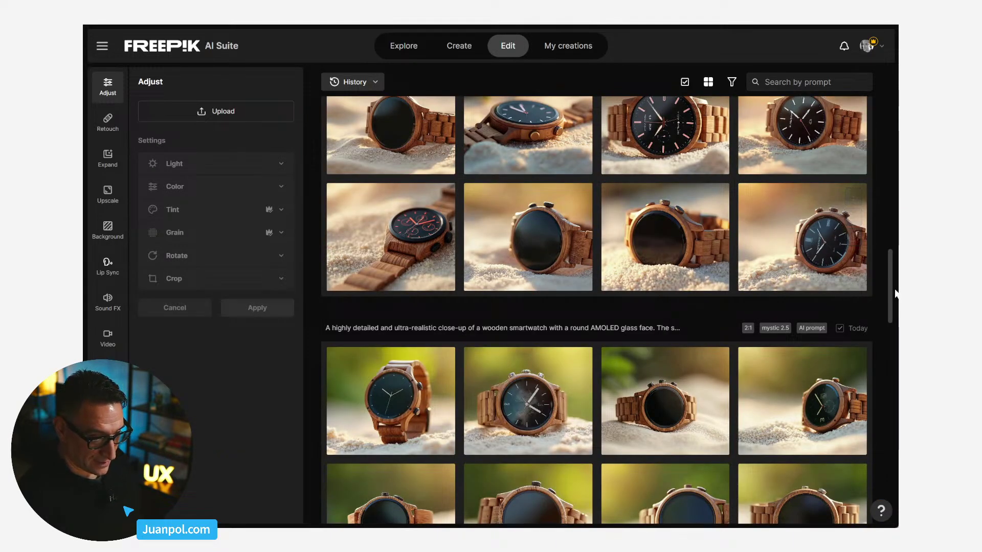
Find the tilted watch image with the Bamboo Pulse lettering among the older creations, inspect its dial up close, and close it.
scroll(854, 289, "down", 4)
scroll(596, 310, "down", 2)
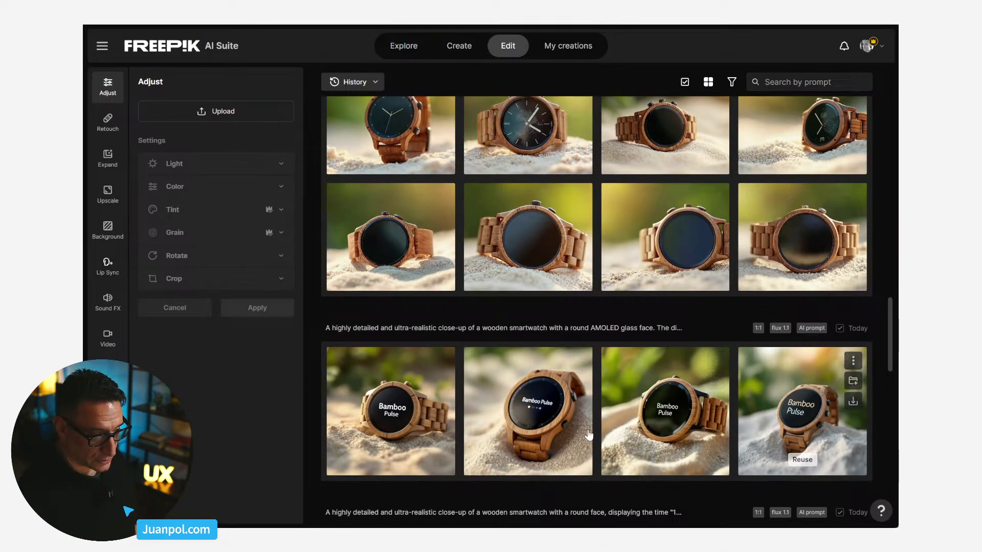
left_click(541, 410)
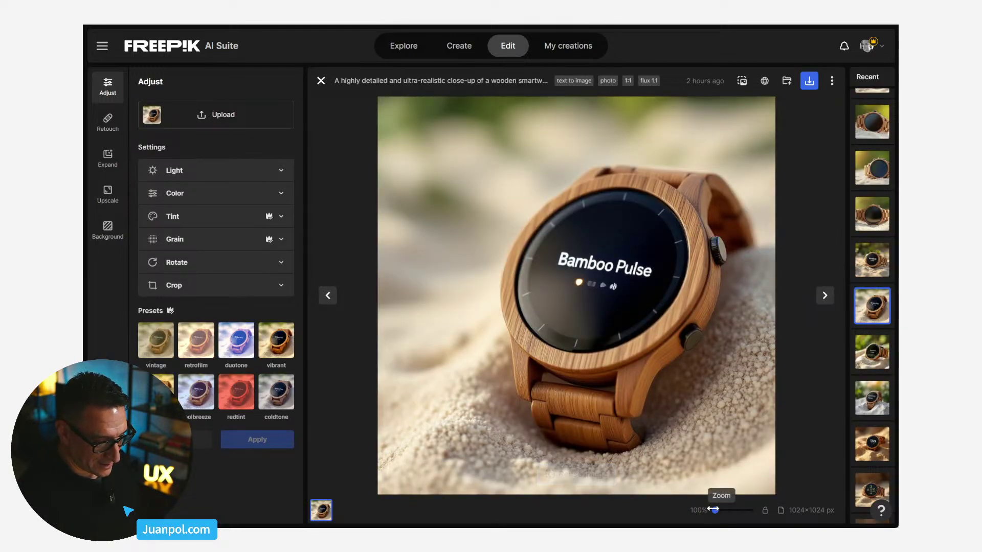
scroll(601, 254, "up", 5)
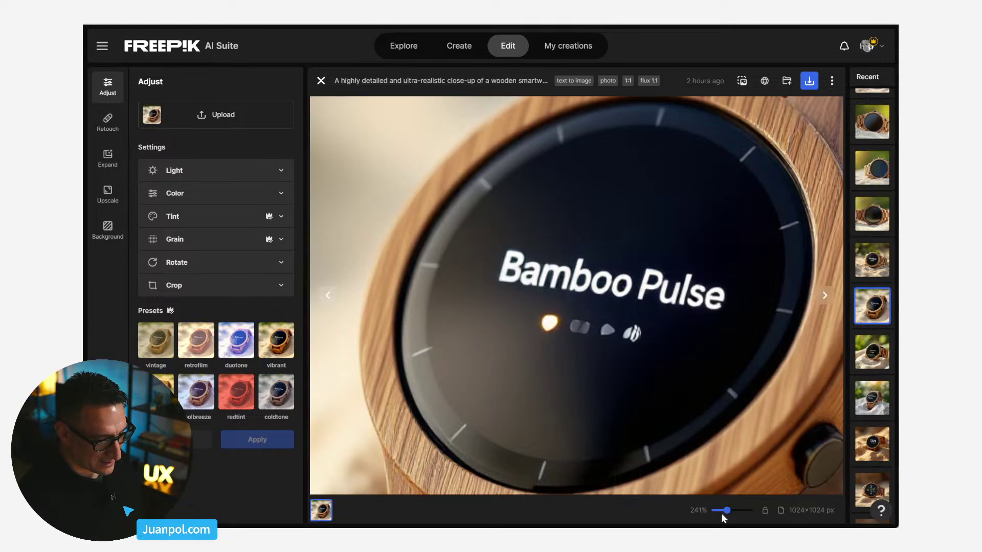
scroll(726, 510, "down", 5)
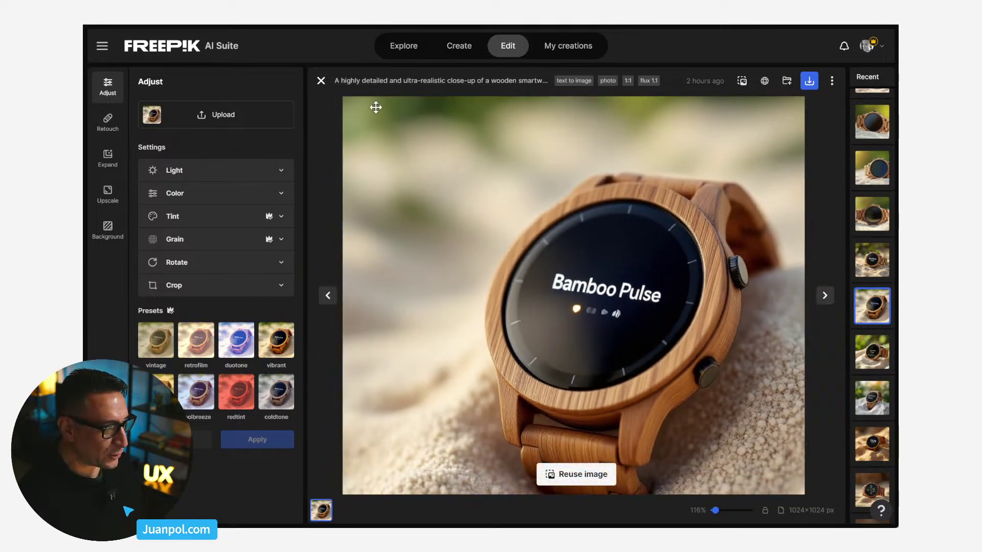
left_click(321, 81)
Open the older watch image with the green heart and 13:29 on its dial, inspect its lettering and wood details up close, and close it.
left_click_drag(888, 323, 888, 426)
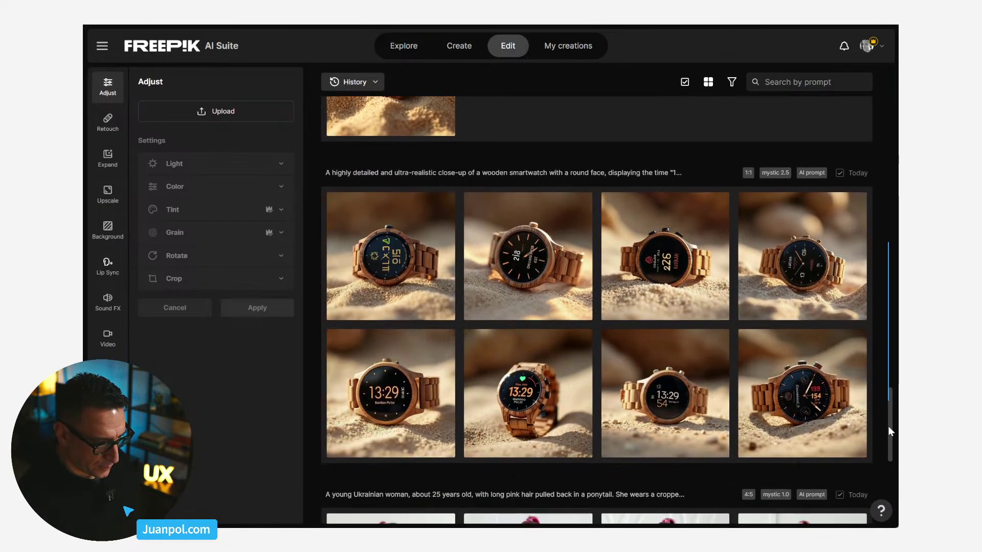
left_click(521, 396)
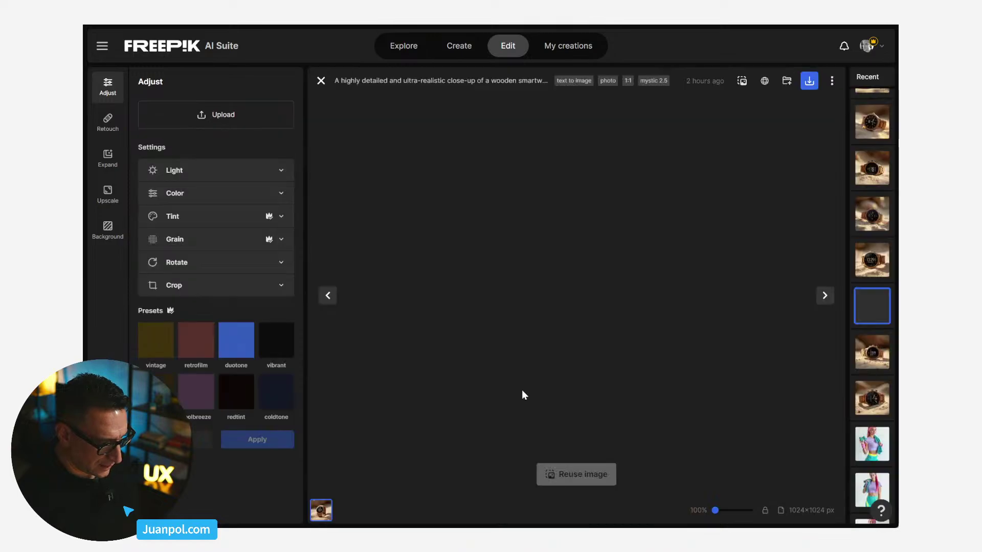
left_click_drag(719, 511, 726, 511)
left_click_drag(581, 405, 669, 352)
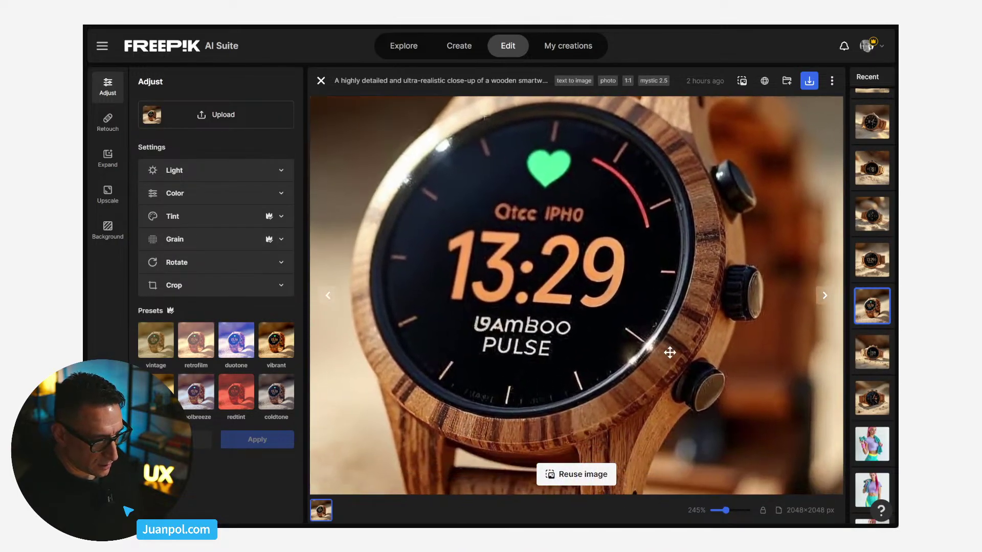
left_click_drag(725, 510, 734, 510)
left_click_drag(685, 450, 689, 362)
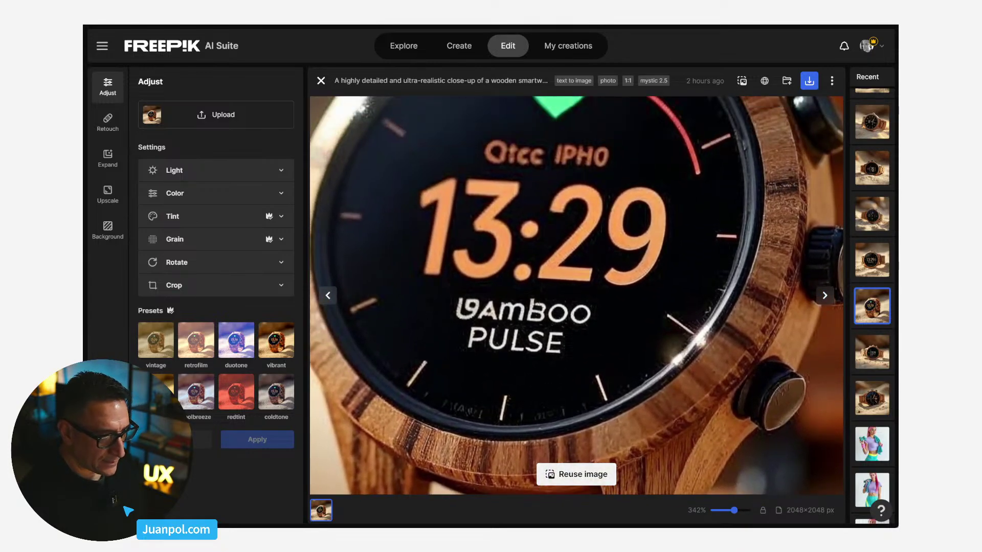
left_click(321, 80)
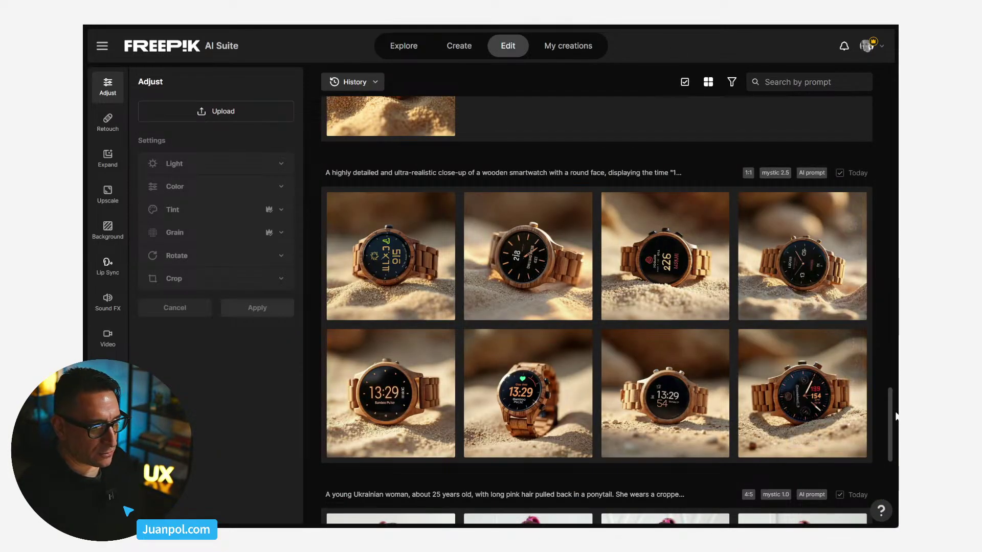
Open the first portrait of the pink-haired woman with dumbbells, examine her face, towel and clothing up close, and close it.
scroll(888, 404, "down", 2)
left_click_drag(891, 423, 885, 456)
left_click(388, 298)
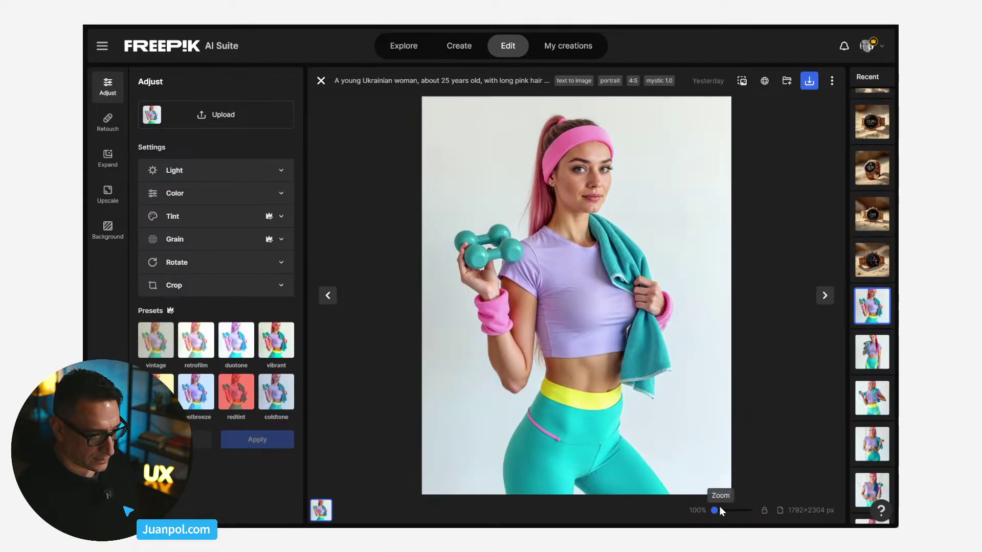
left_click_drag(716, 510, 725, 506)
scroll(658, 373, "up", 4)
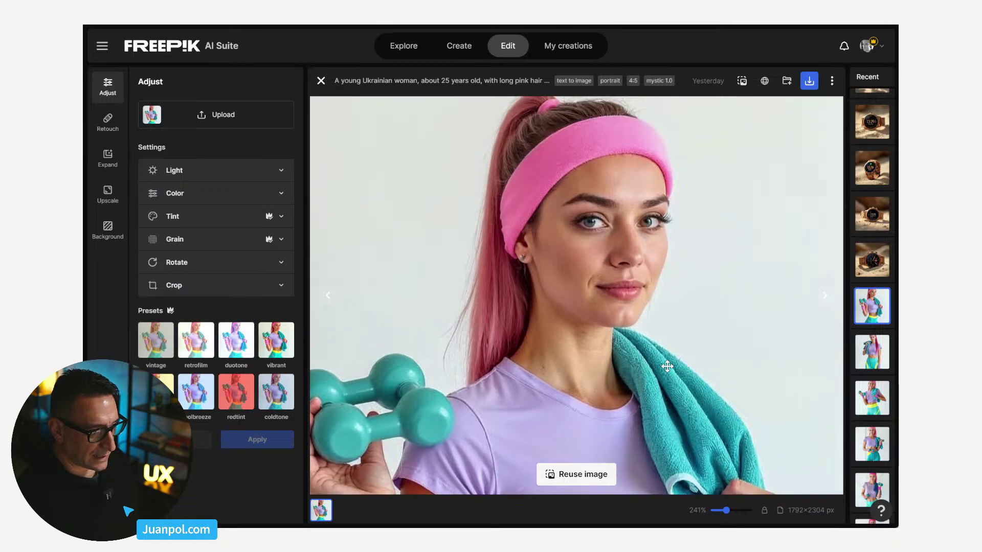
scroll(664, 362, "down", 4)
scroll(655, 285, "down", 5)
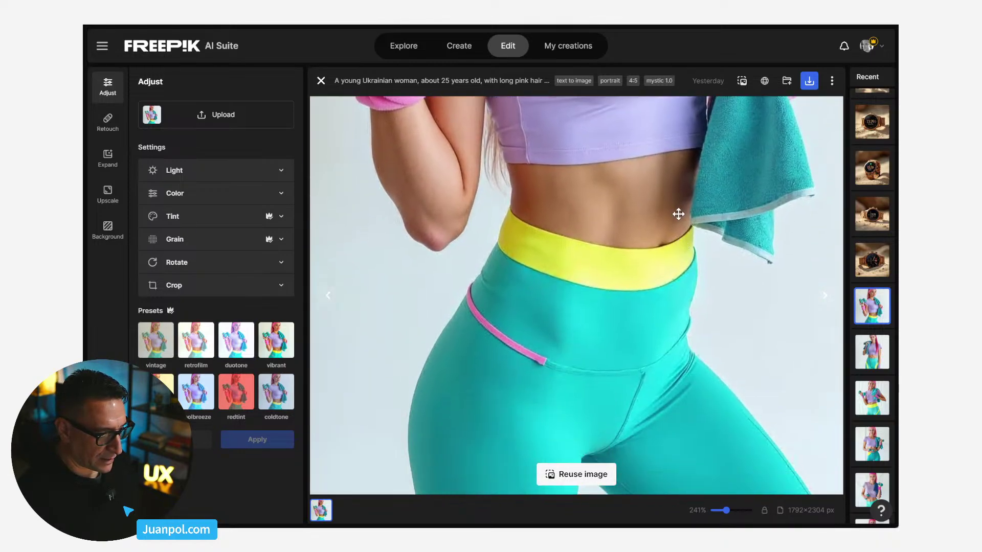
scroll(669, 210, "up", 5)
scroll(709, 390, "up", 2)
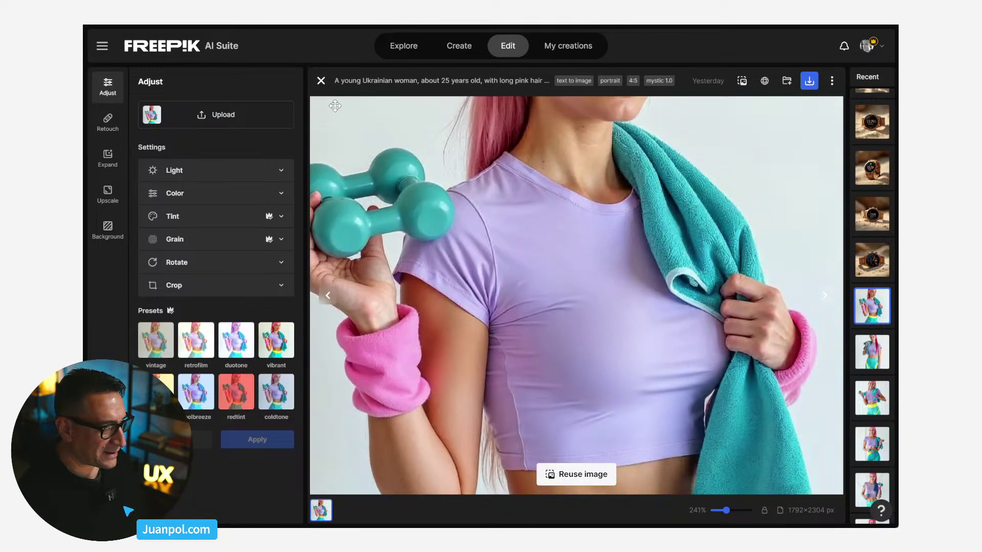
left_click(320, 81)
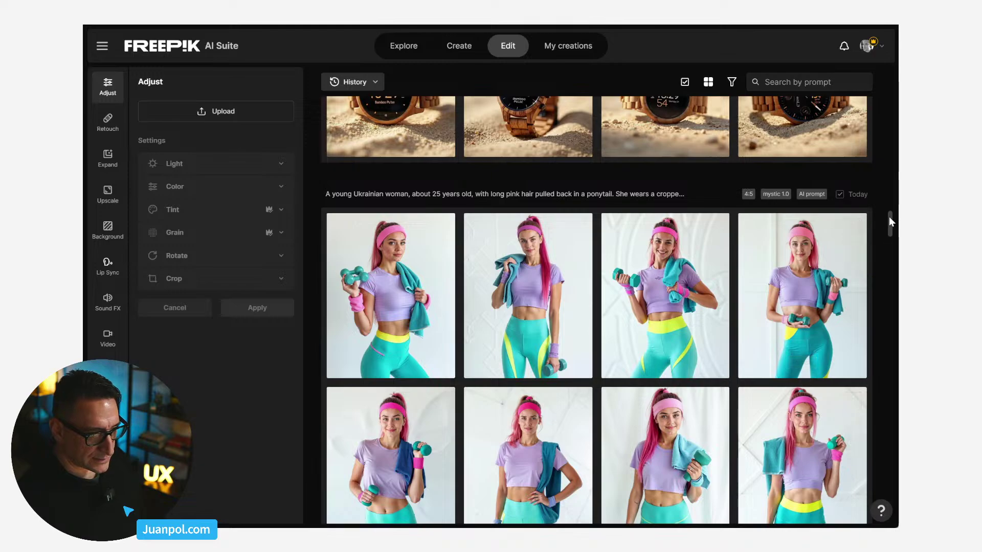
Return to the newer wooden watch generations and open the chronograph image on sand to inspect its dial up close.
left_click_drag(889, 216, 881, 112)
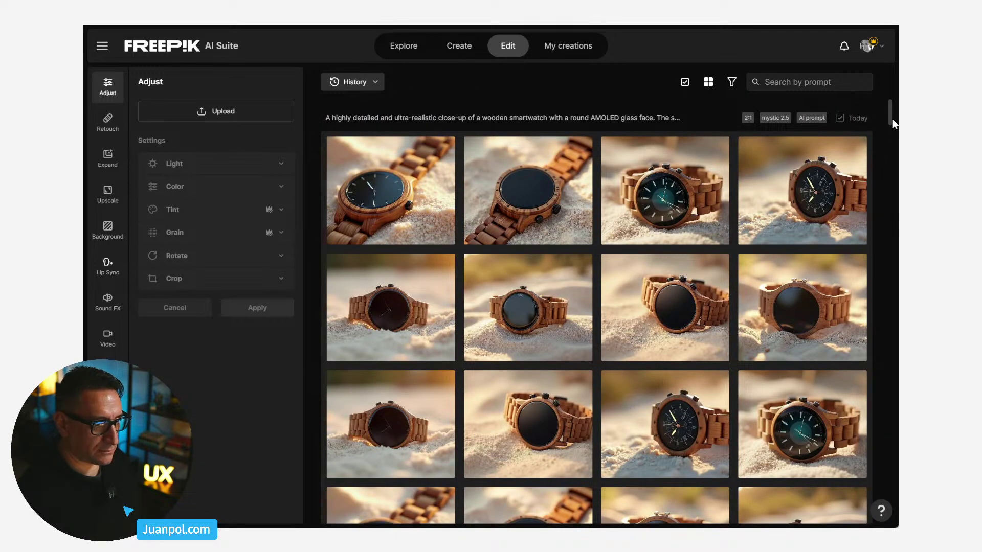
scroll(890, 108, "up", 2)
left_click(819, 309)
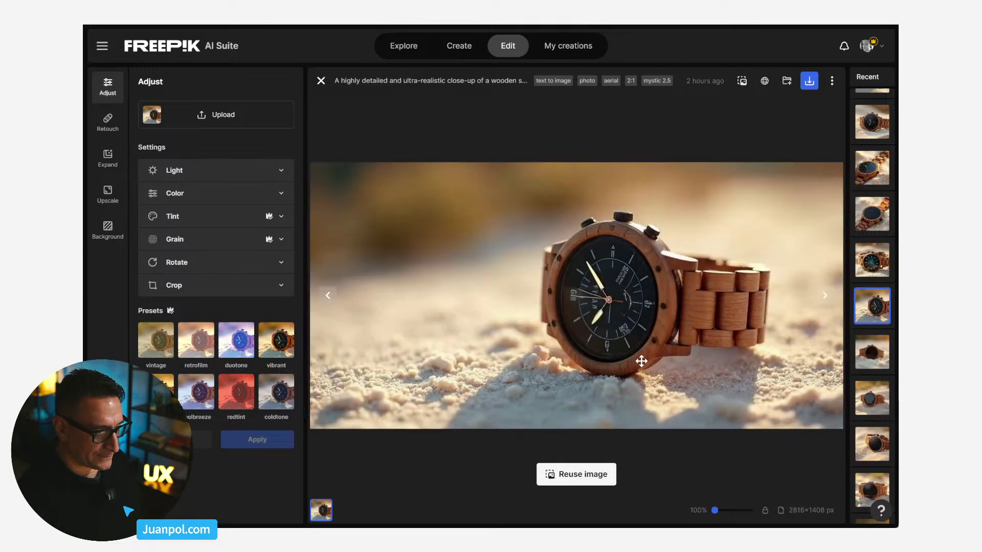
mouse_move(716, 511)
left_mouse_down()
mouse_move(733, 511)
mouse_move(719, 510)
left_mouse_up()
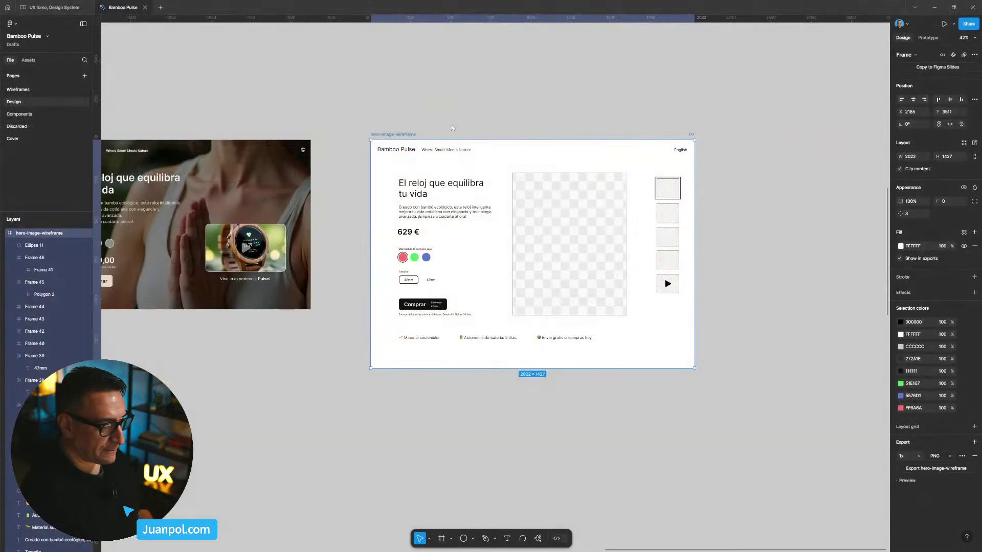
Switch to the Bamboo Pulse file in Figma and bring the hero-image-wireframe frame into close view.
key("shift+2")
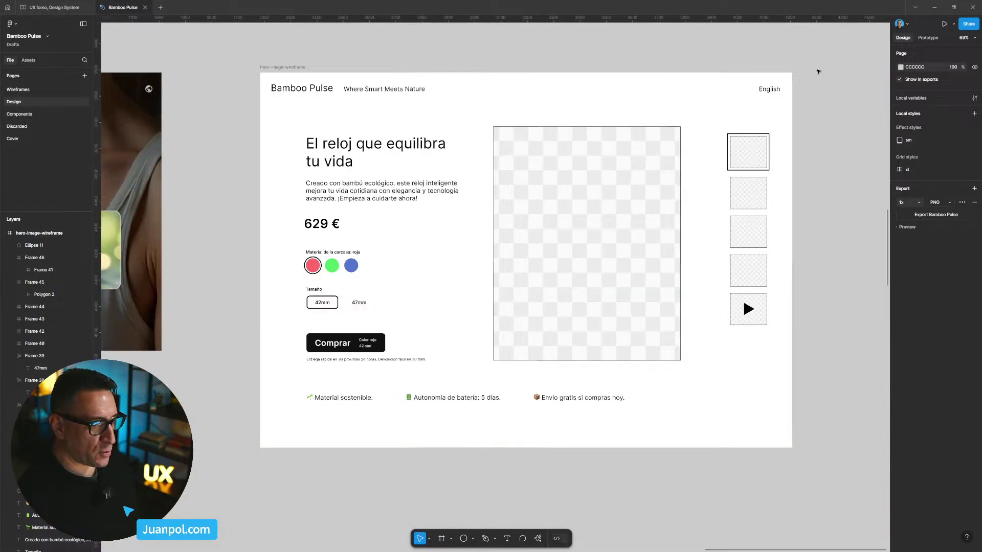